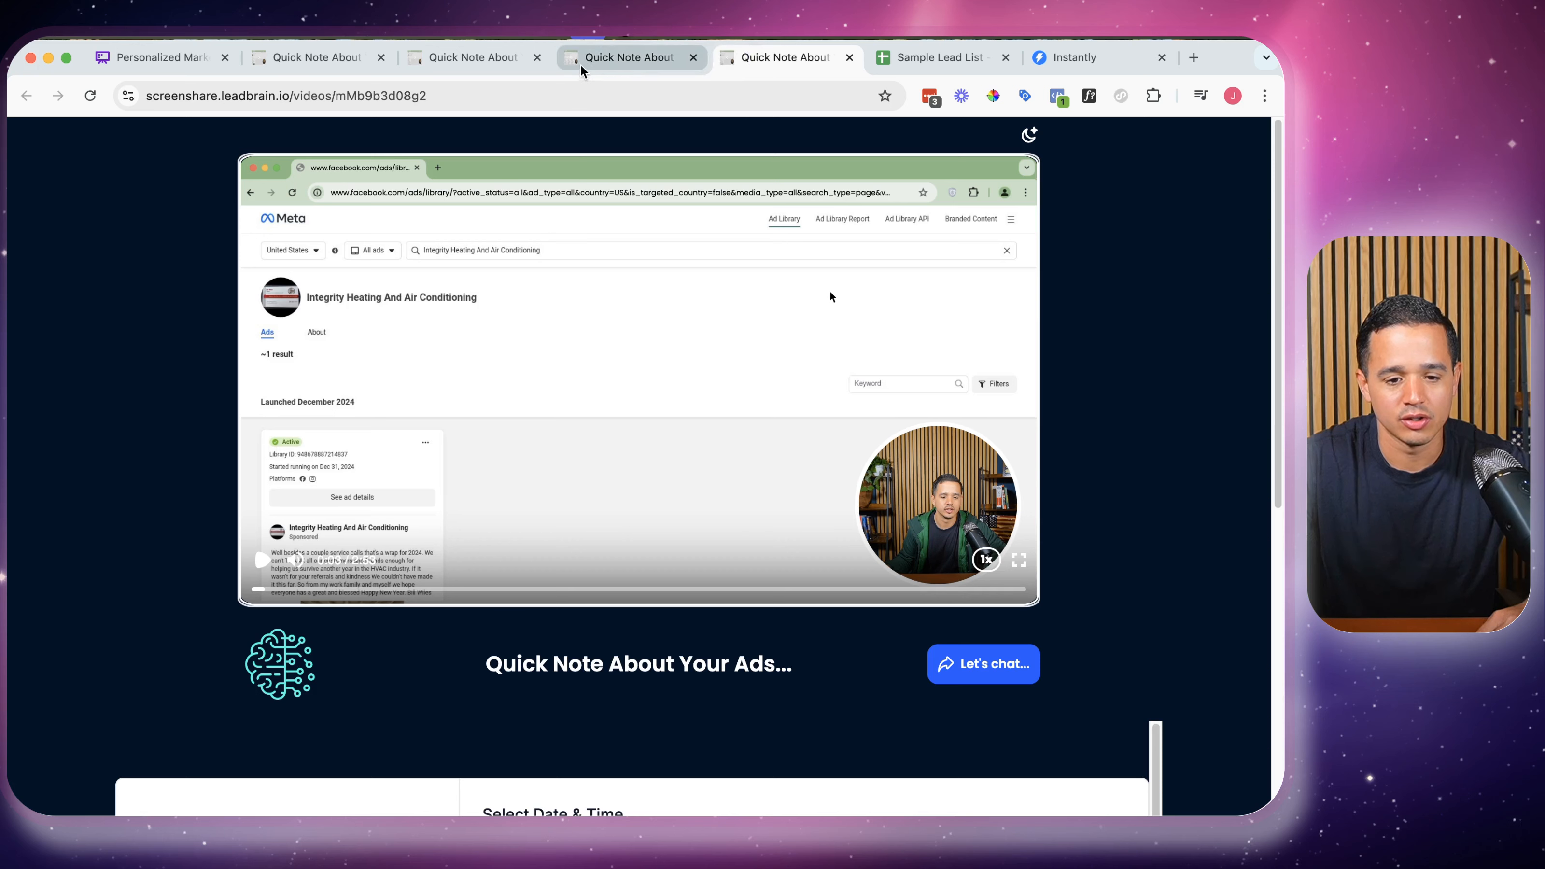
# Open the A#1 Heating personalized video page and play its video
pyautogui.click(595, 63)
pyautogui.click(517, 64)
pyautogui.click(311, 60)
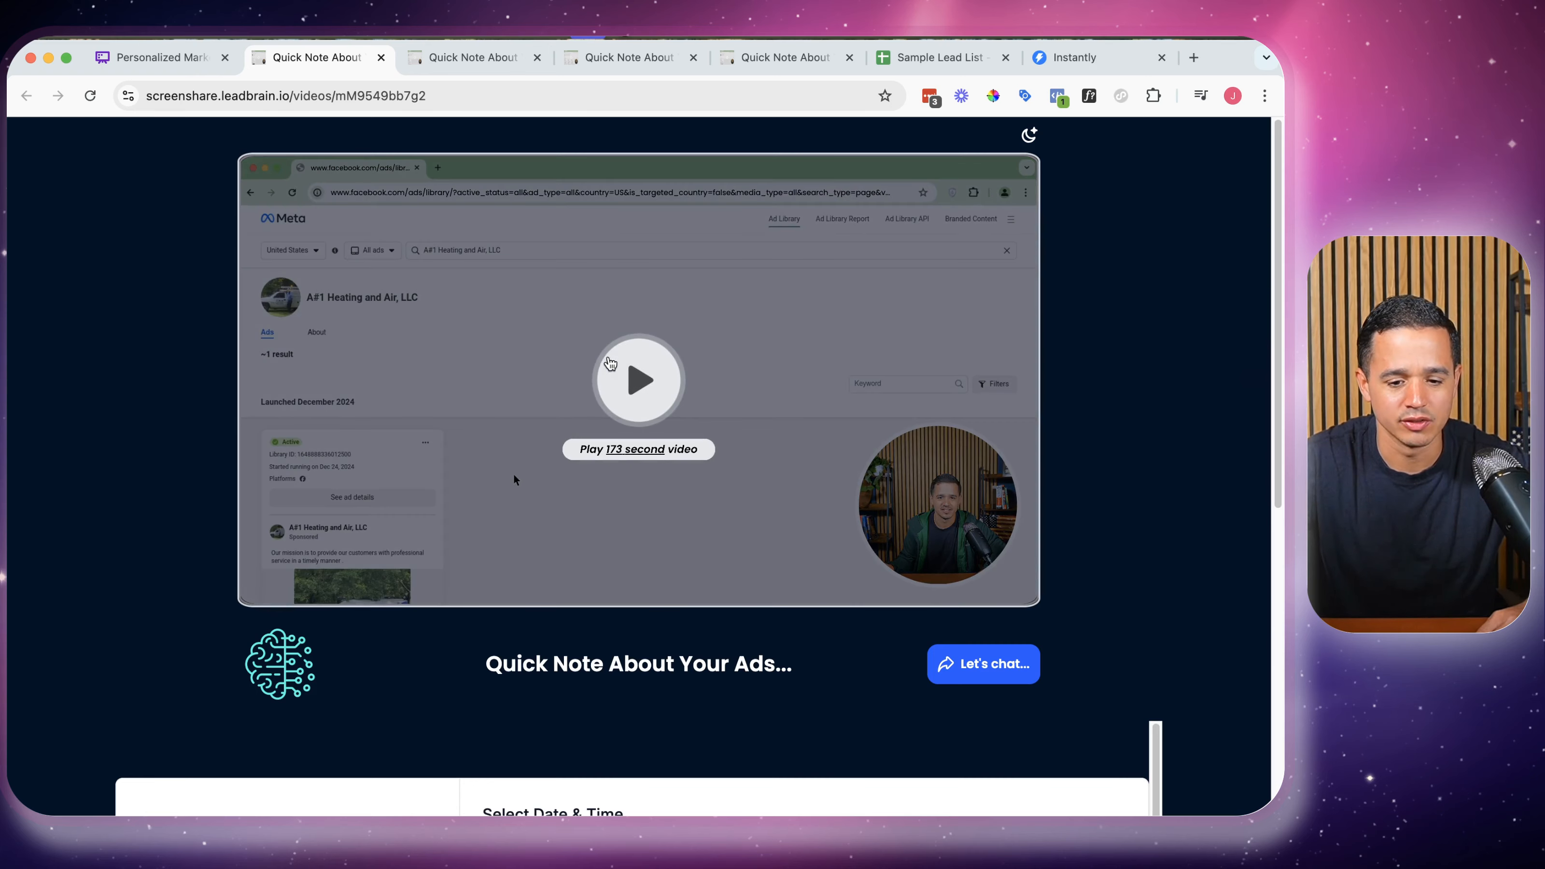
pyautogui.click(617, 367)
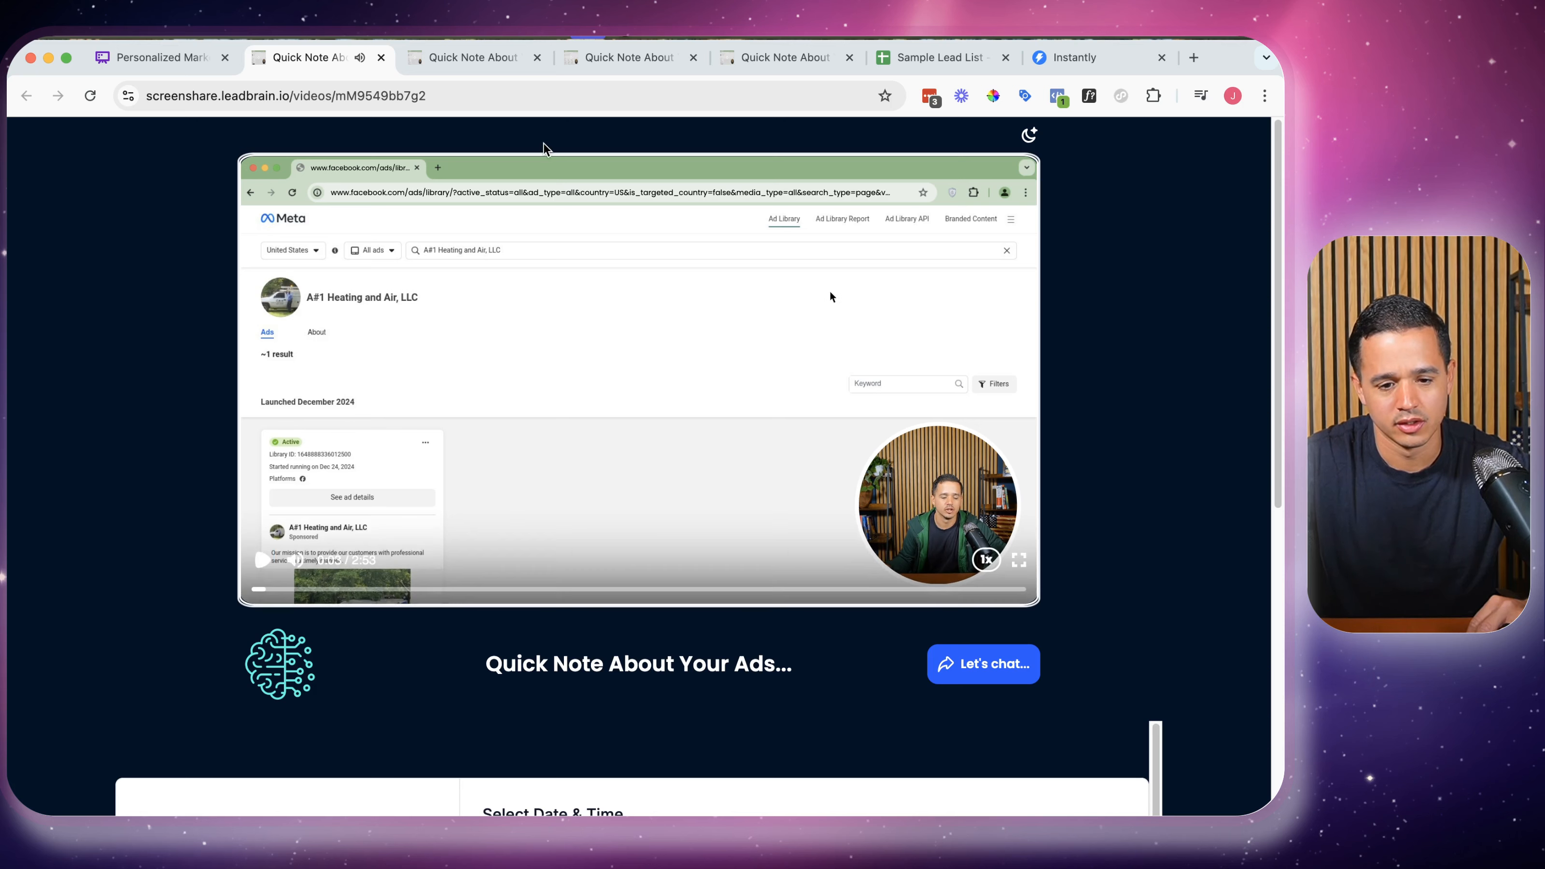
# Play the next personalized video, then start the Del-Air Heating video and pause it
pyautogui.hotkey('ctrl', 'Tab')
pyautogui.click(514, 479)
pyautogui.hotkey('ctrl', 'Tab')
pyautogui.click(628, 329)
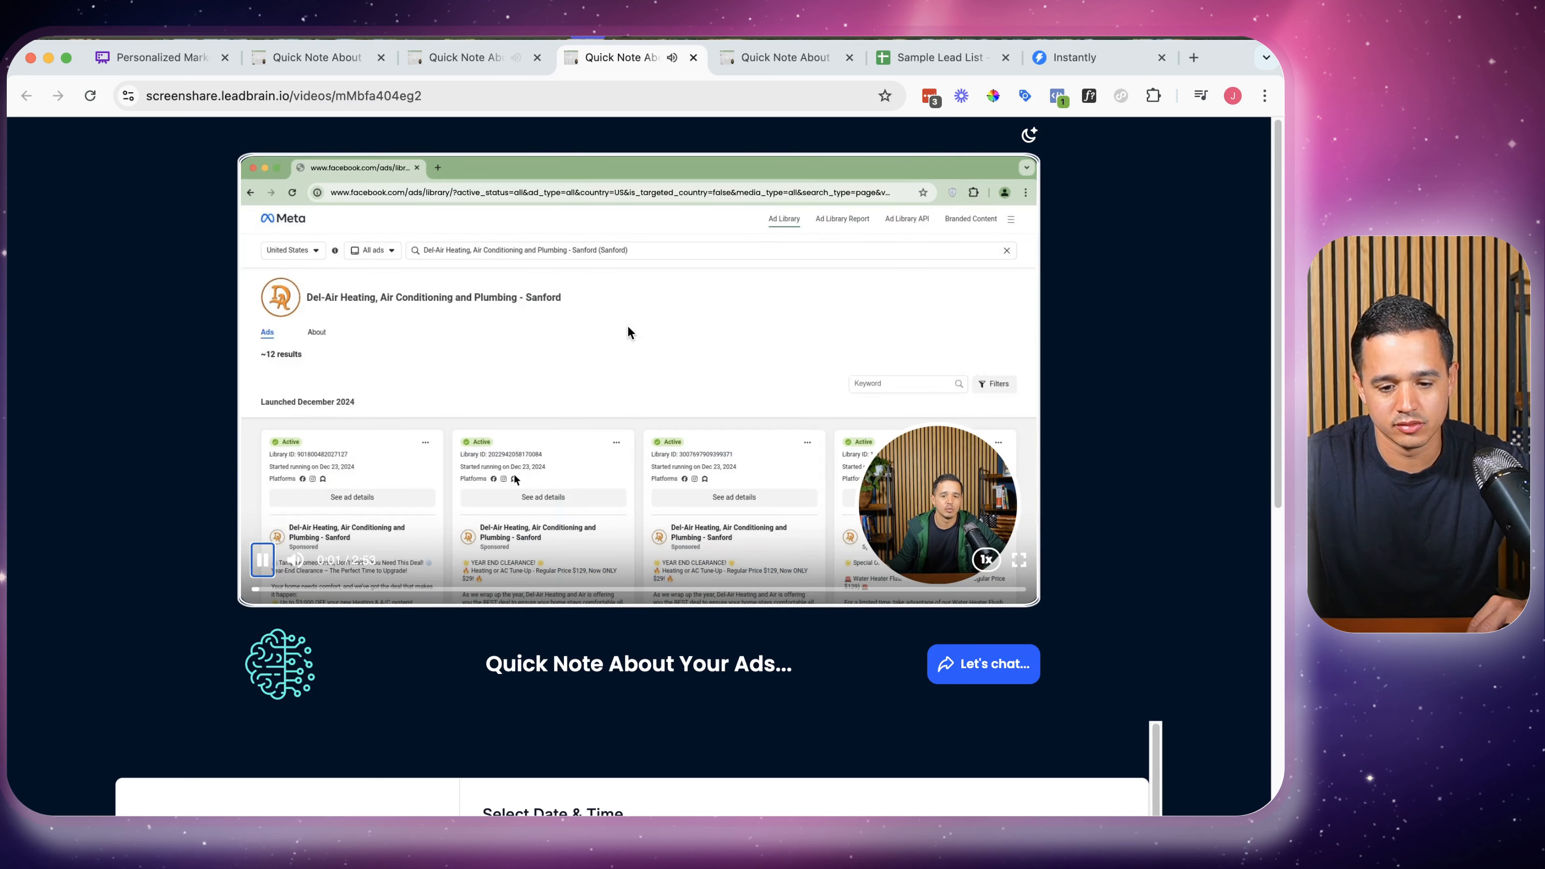
pyautogui.click(628, 332)
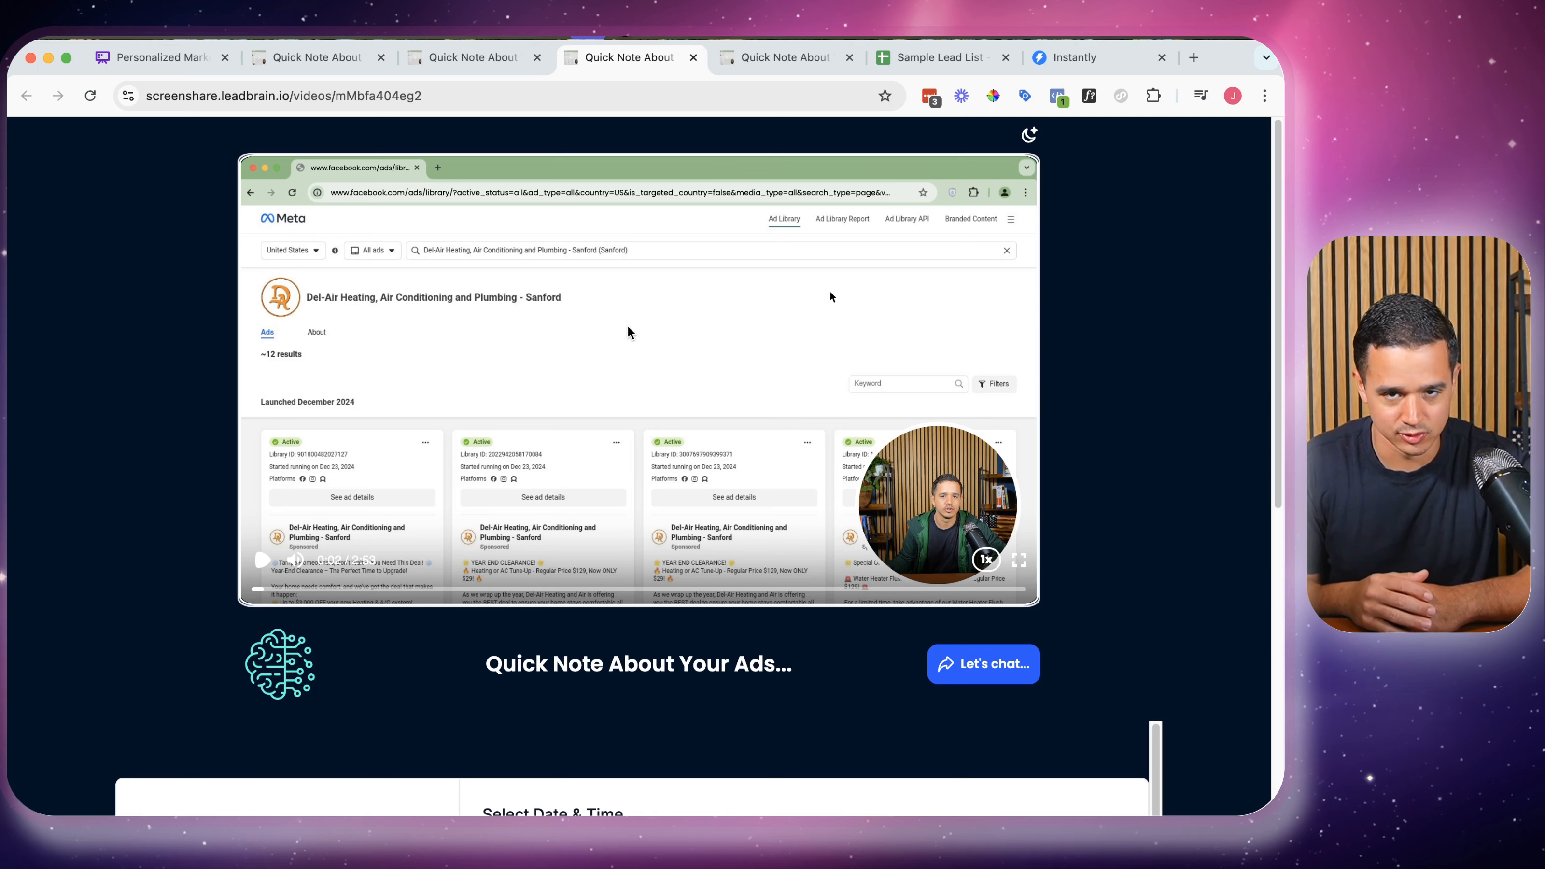
# Close three extra Quick Note video pages, keeping the Integrity Heating page
pyautogui.click(381, 58)
pyautogui.click(382, 58)
pyautogui.click(381, 58)
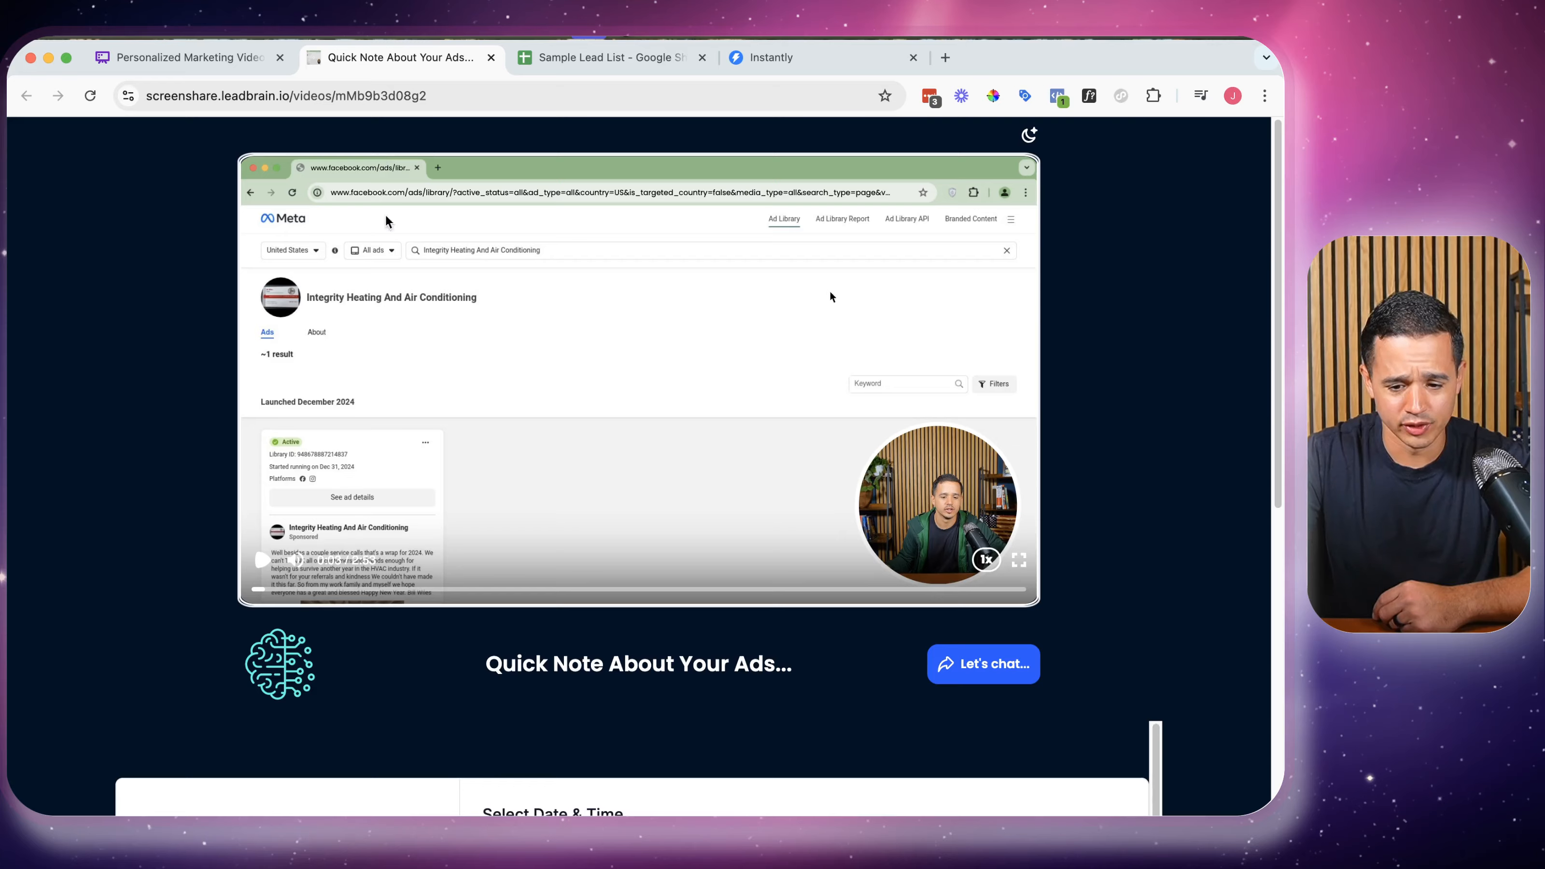
# Scroll down to the booking calendar, then go back to the Personalized Marketing Videos board
pyautogui.scroll(-3, 617, 438)
pyautogui.scroll(-5, 617, 439)
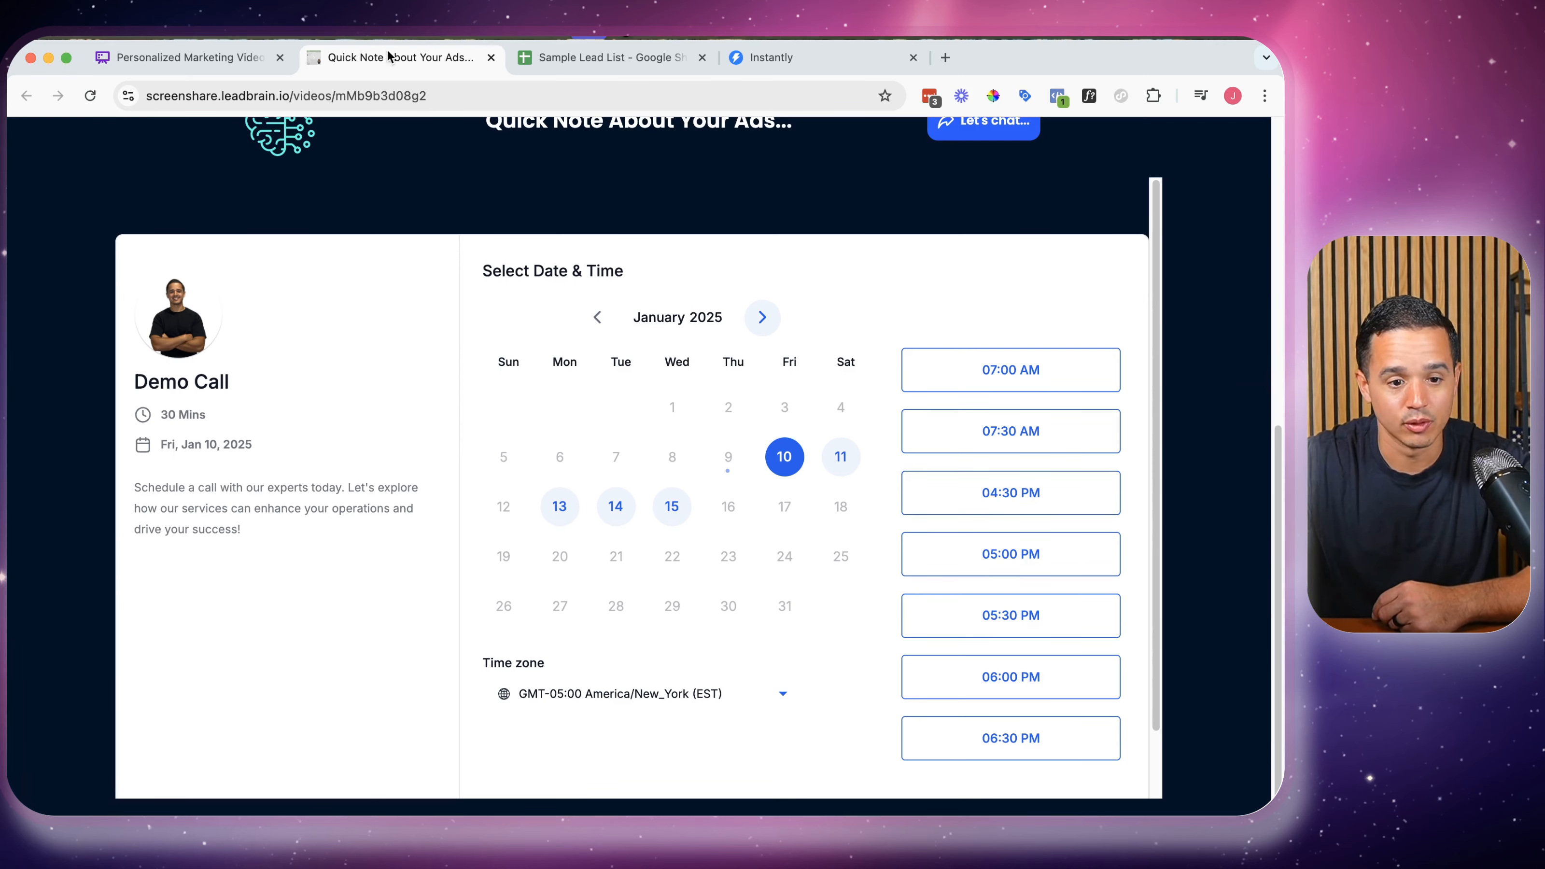
pyautogui.click(243, 59)
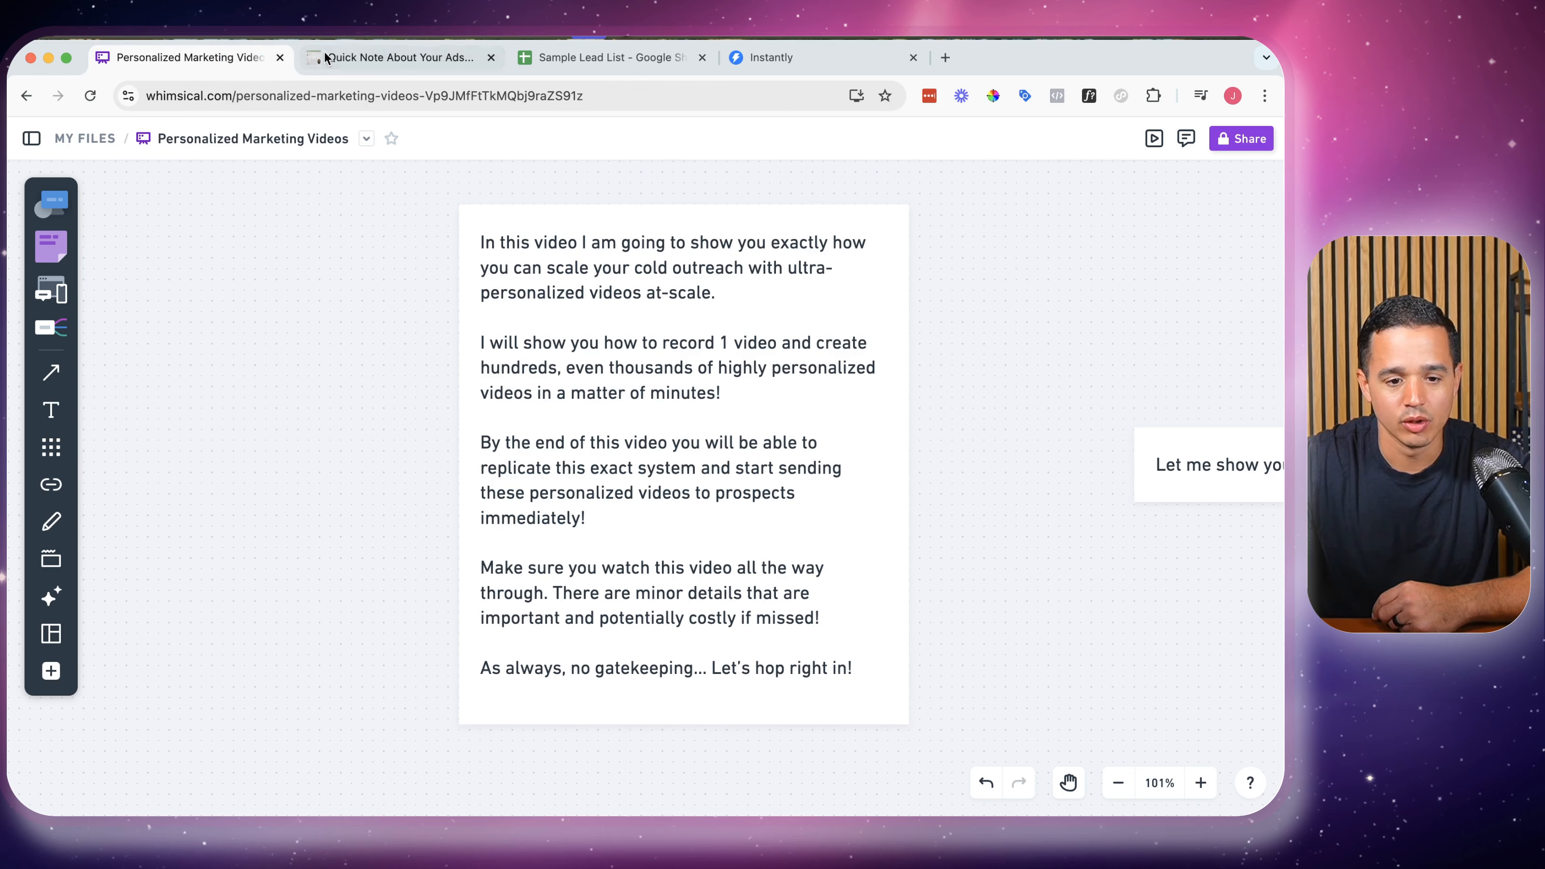
# Close the last Quick Note video page and pan right to the Previous video card
pyautogui.click(491, 57)
pyautogui.hscroll(10, 649, 360)
pyautogui.hscroll(15, 650, 357)
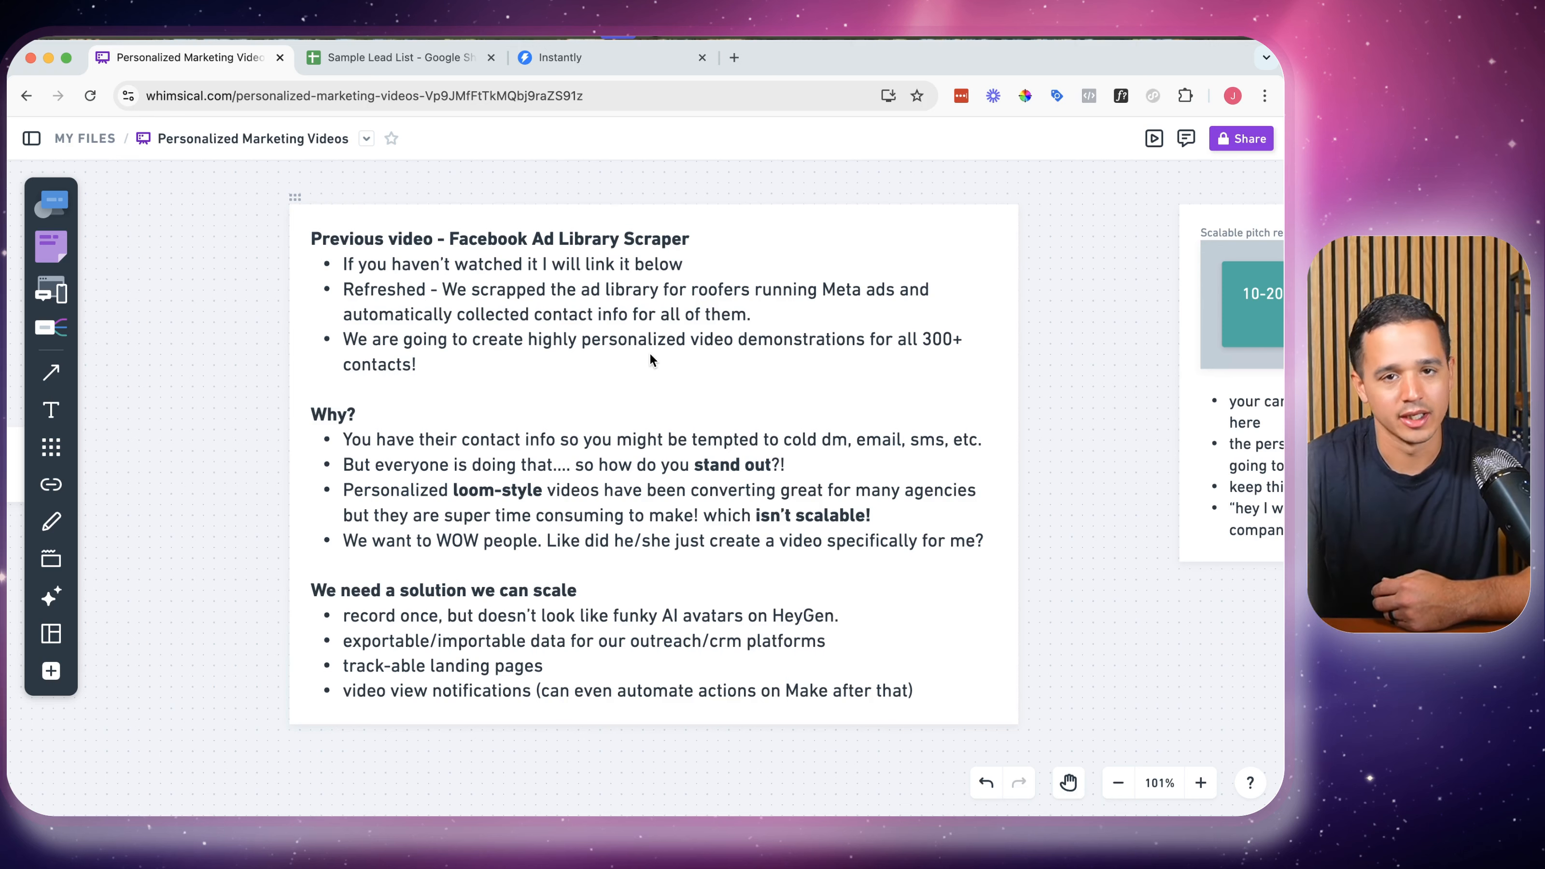
# Pan the Whimsical board from the Previous video card to the Scalable pitch recording card
pyautogui.scroll(-3, 652, 394)
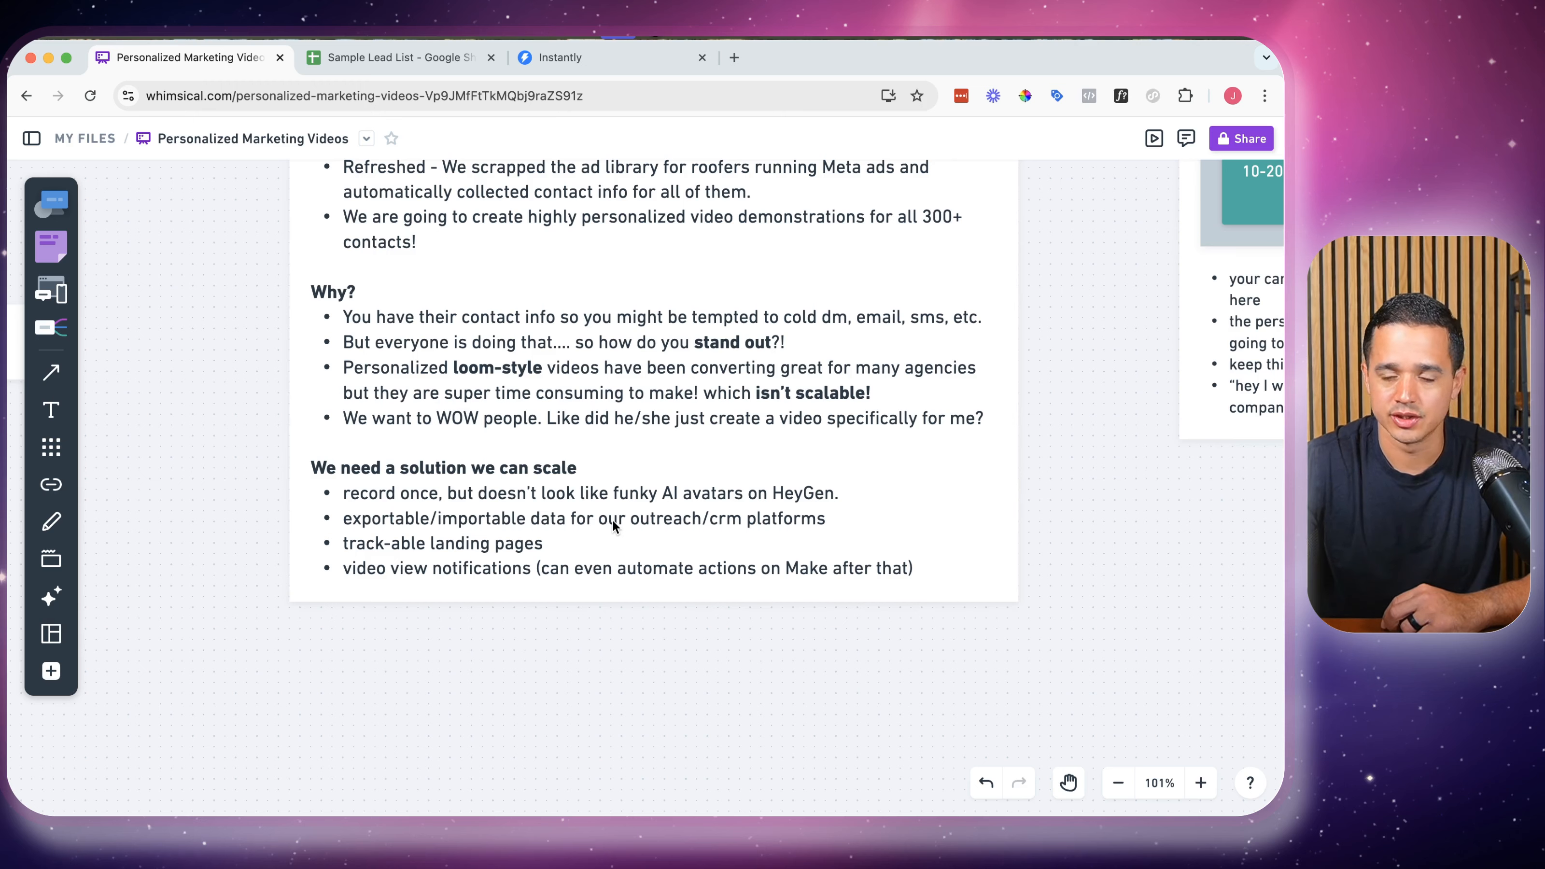
pyautogui.hscroll(3, 681, 531)
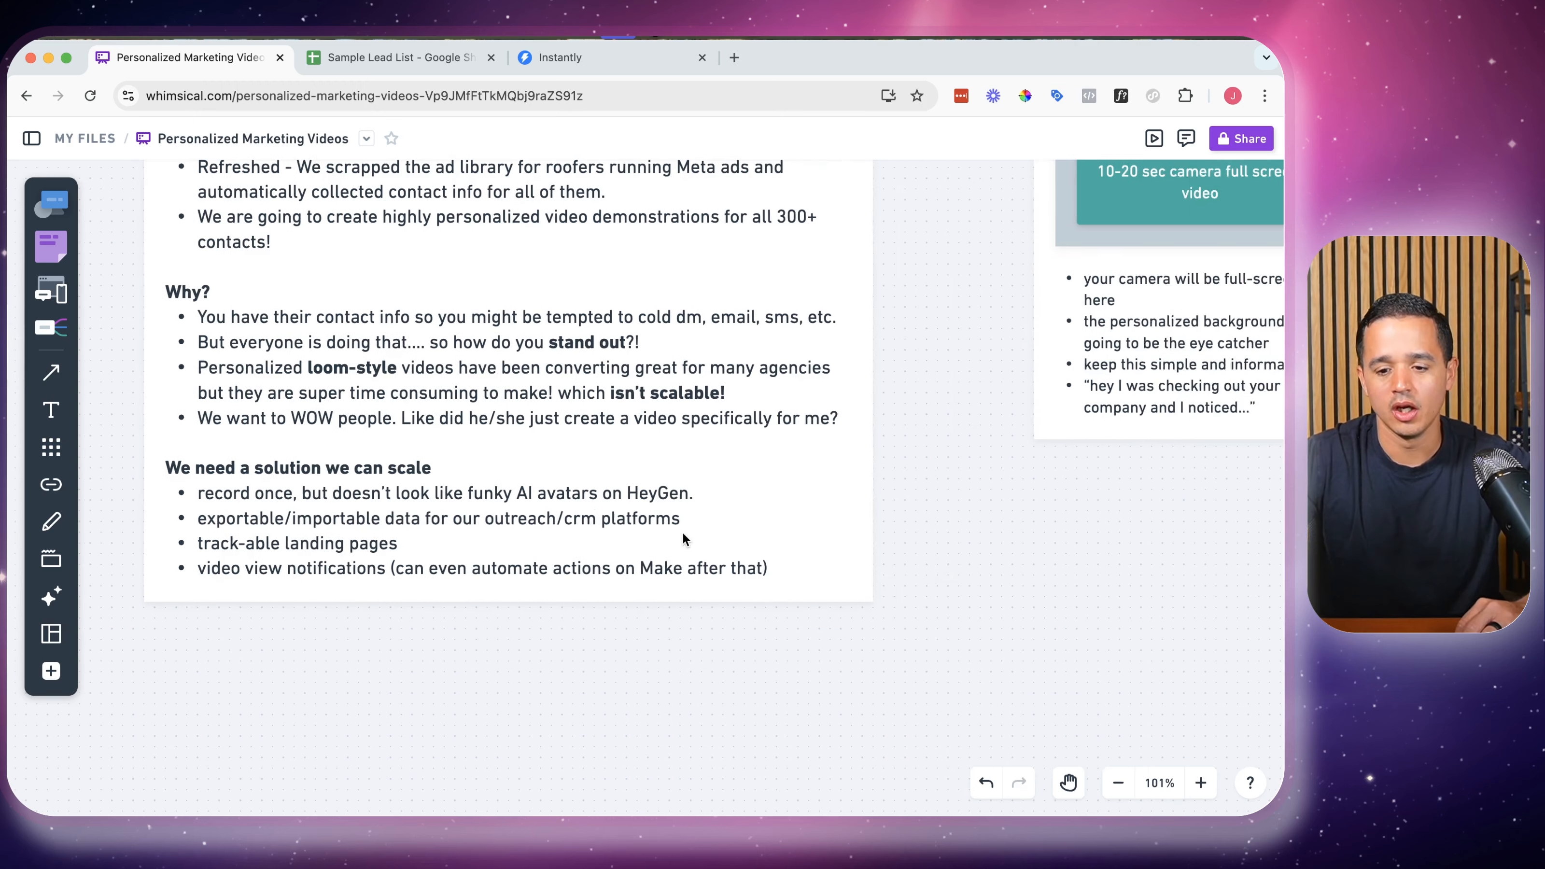
pyautogui.hscroll(10, 681, 531)
pyautogui.scroll(2, 682, 531)
pyautogui.scroll(2, 667, 618)
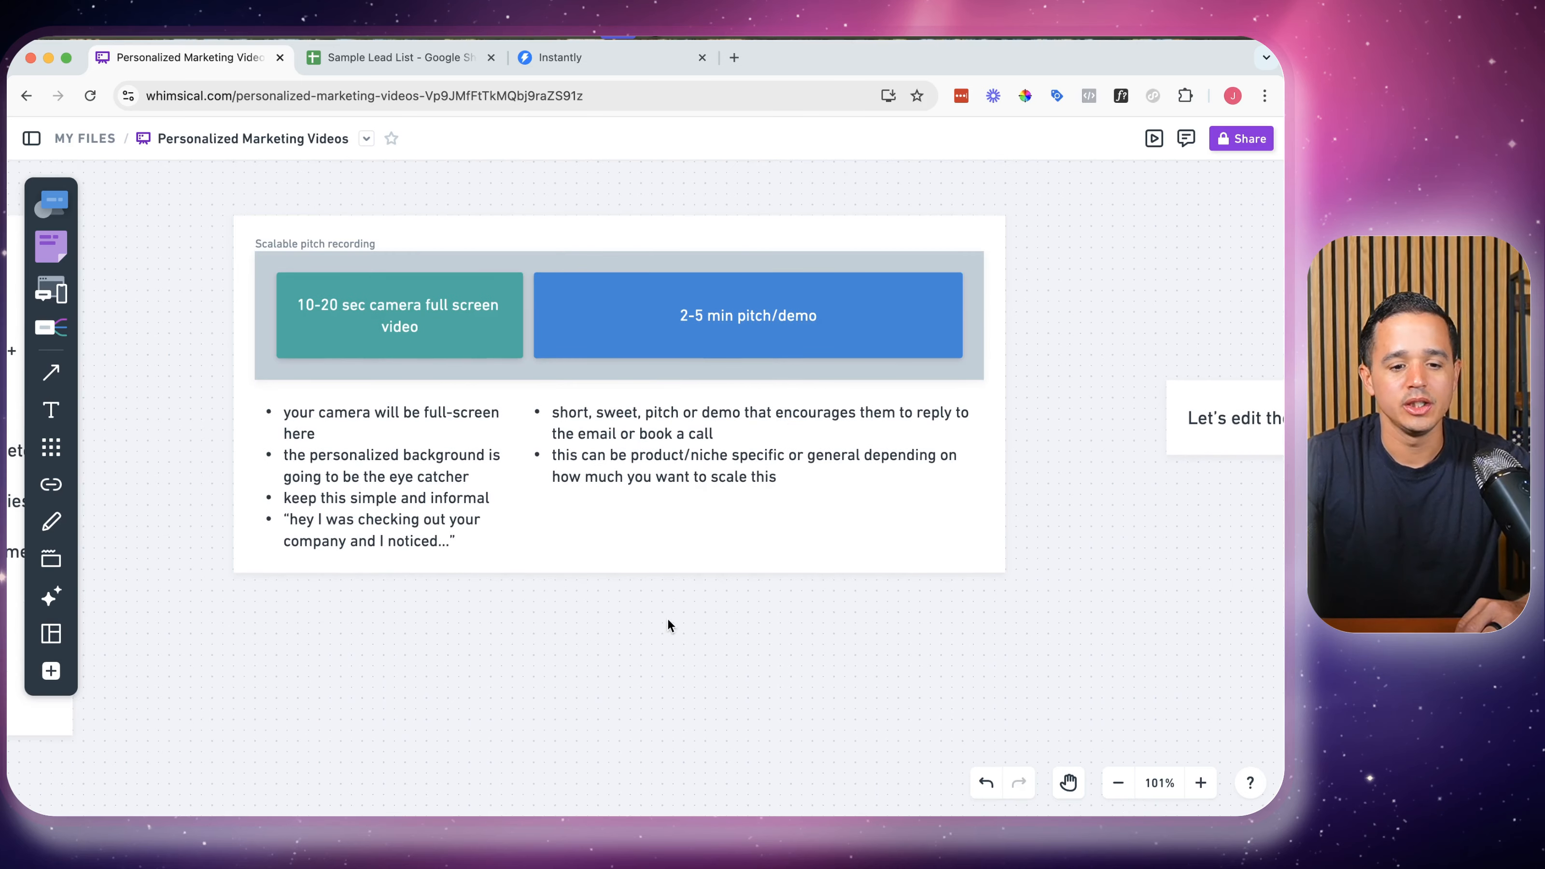
# Scroll sideways to show the 'Let's edit the video...' card next to the pitch recording card
pyautogui.hscroll(-1, 697, 630)
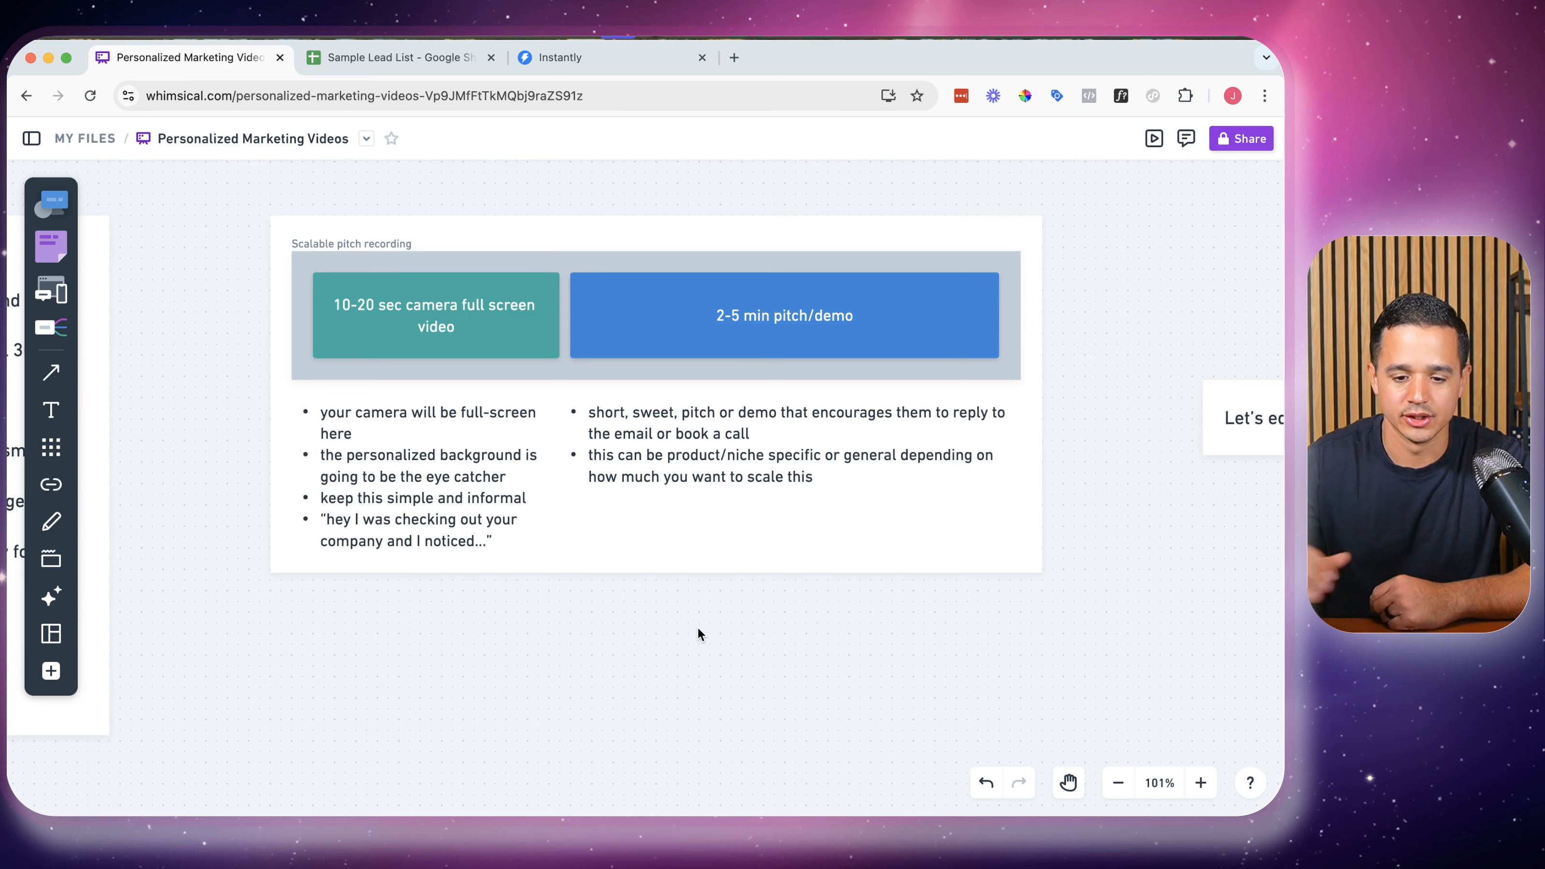
pyautogui.hscroll(6, 697, 627)
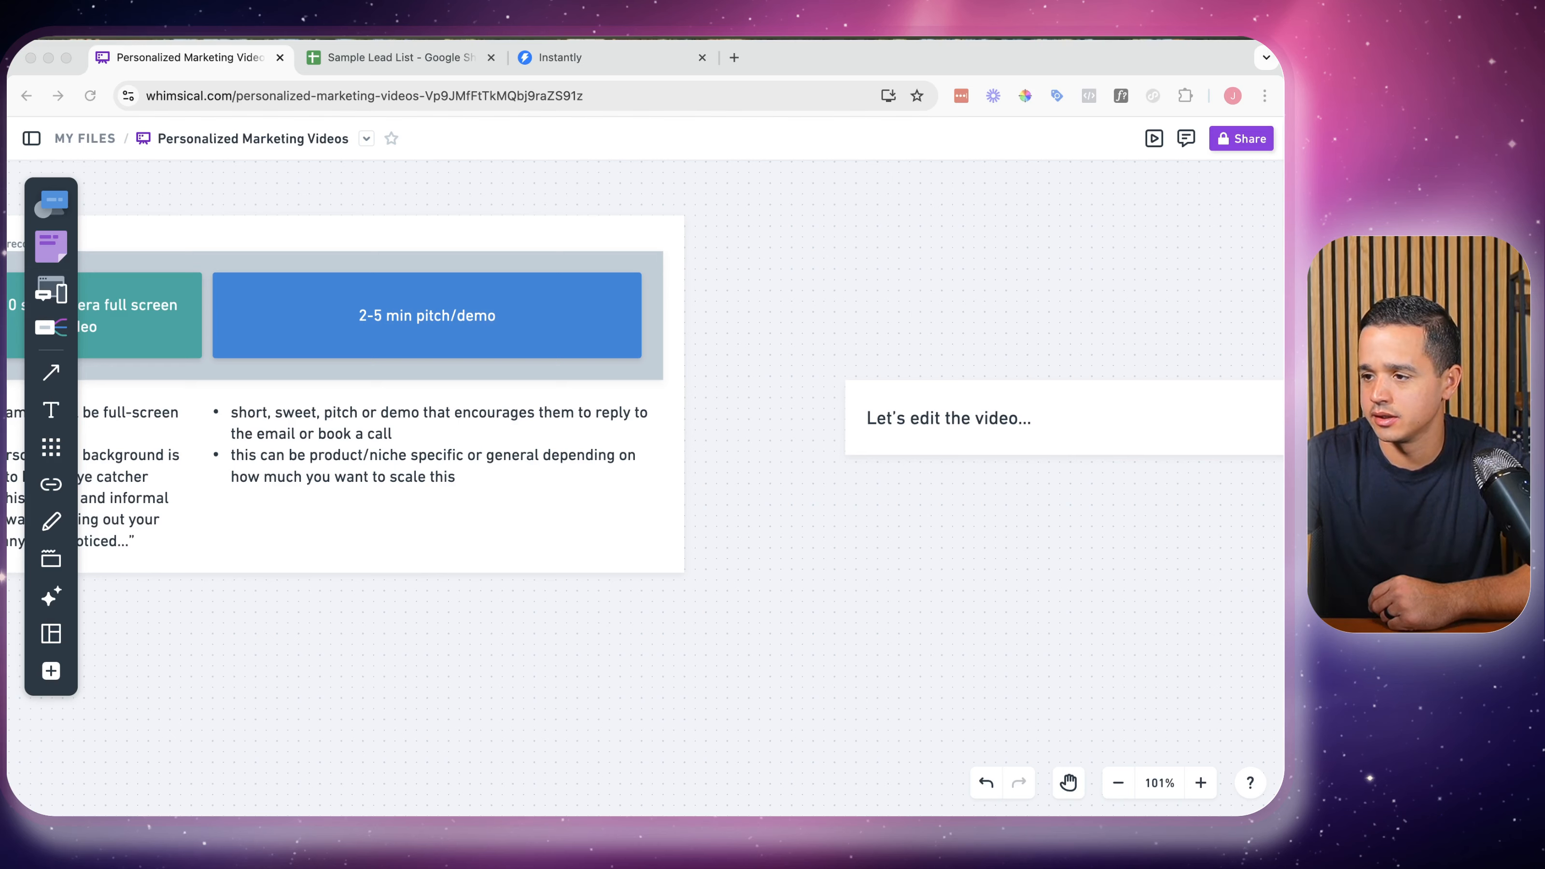
# Drag the Descript Demo Personalized Videos window over the browser and maximize it
pyautogui.moveTo(1283, 128); pyautogui.dragTo(823, 103)
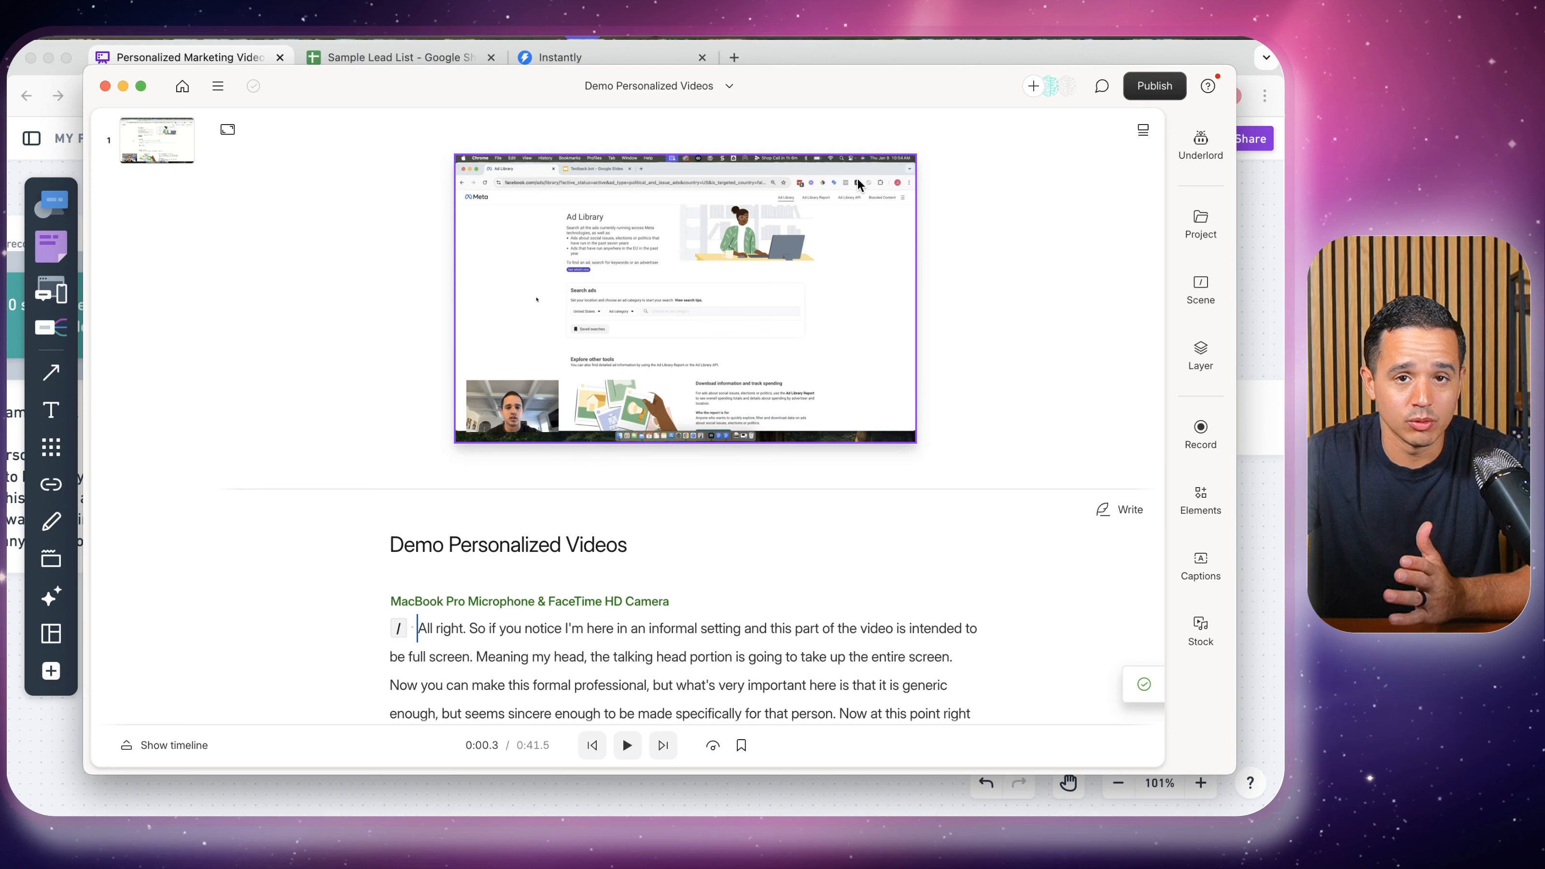
pyautogui.doubleClick(934, 84)
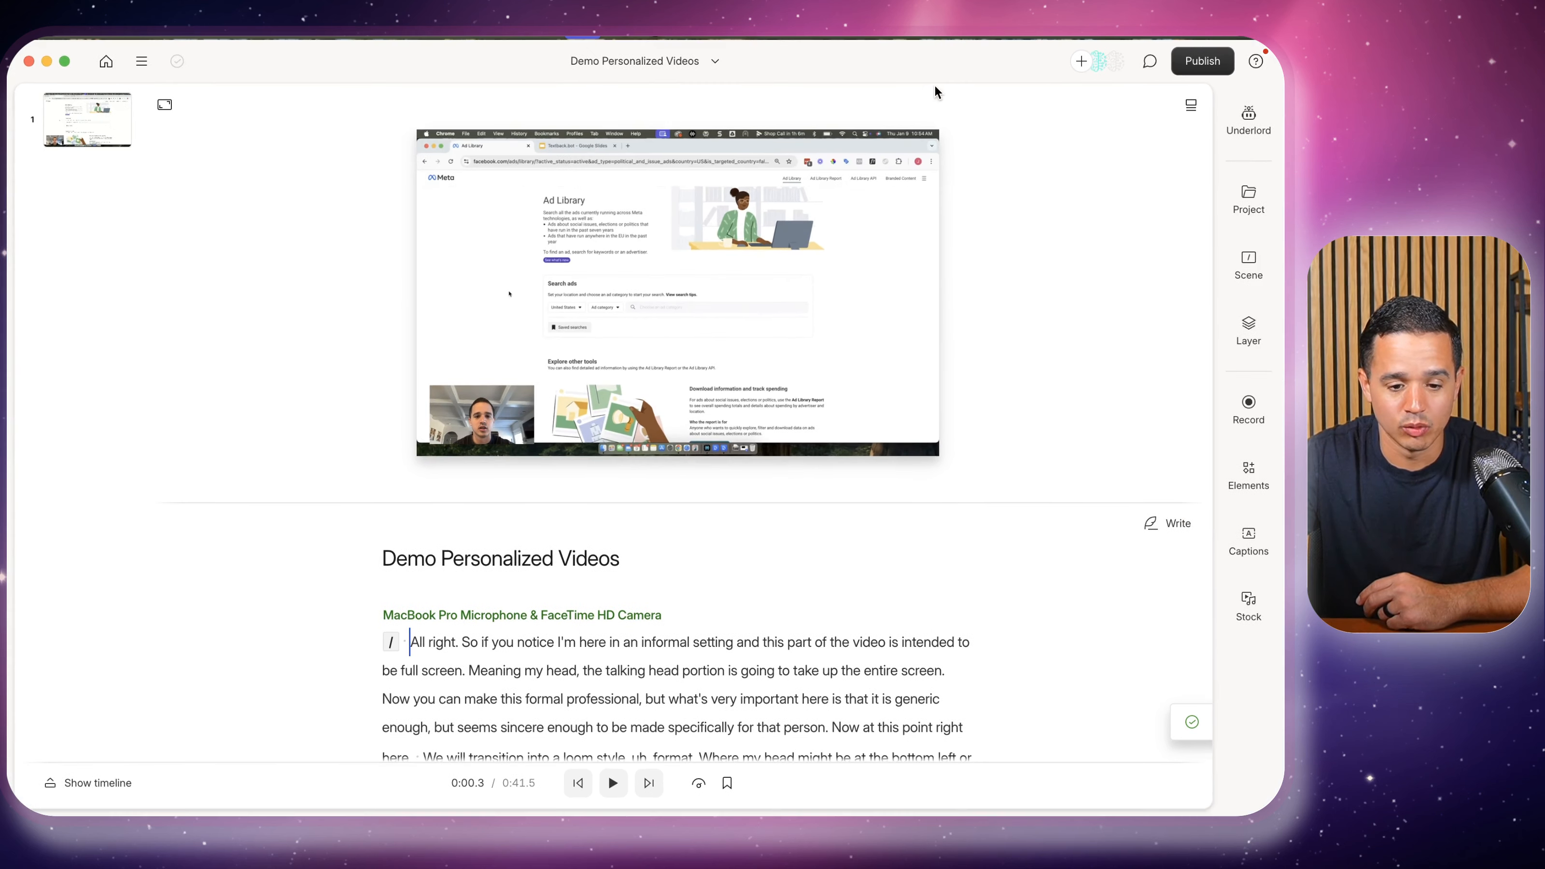
# Play the 0:41.5 demo recording, then place the playhead before 'We will transition into a loom style'
pyautogui.click(614, 783)
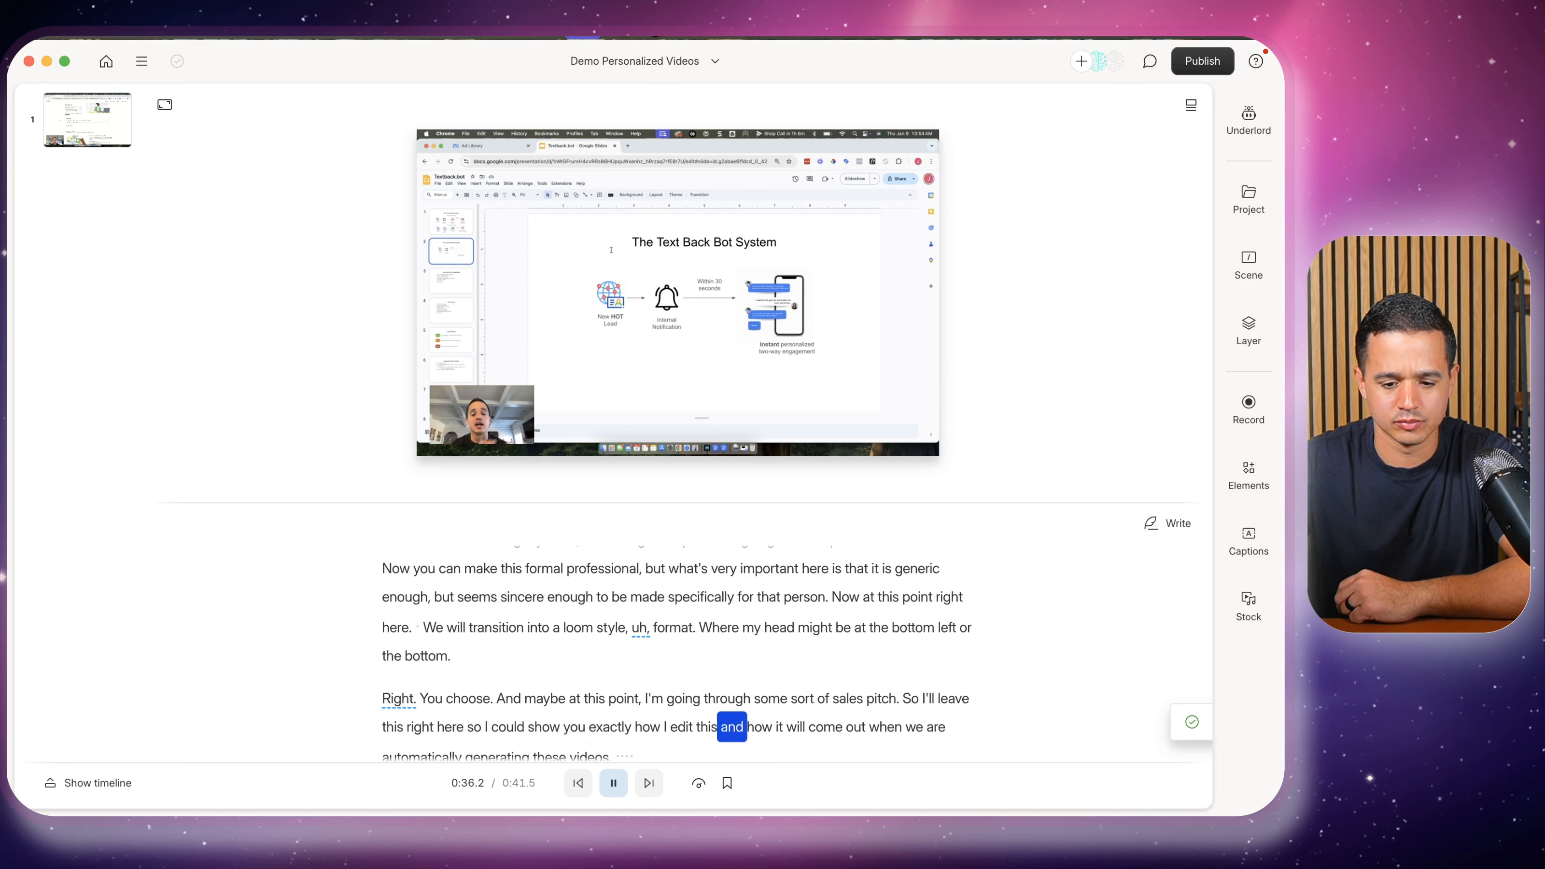
pyautogui.click(582, 37)
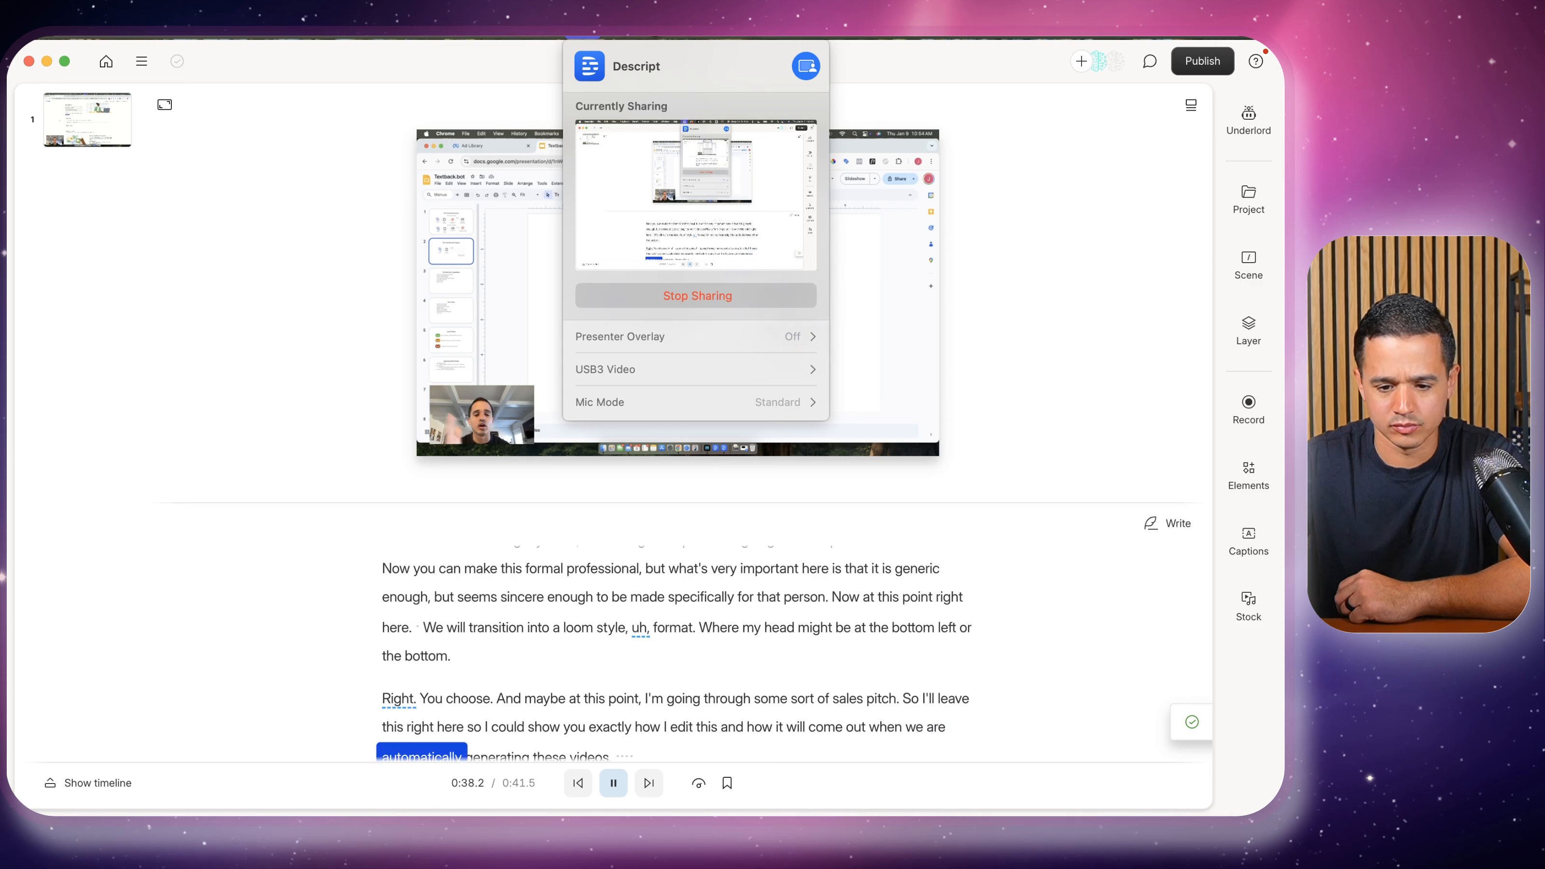
pyautogui.click(582, 37)
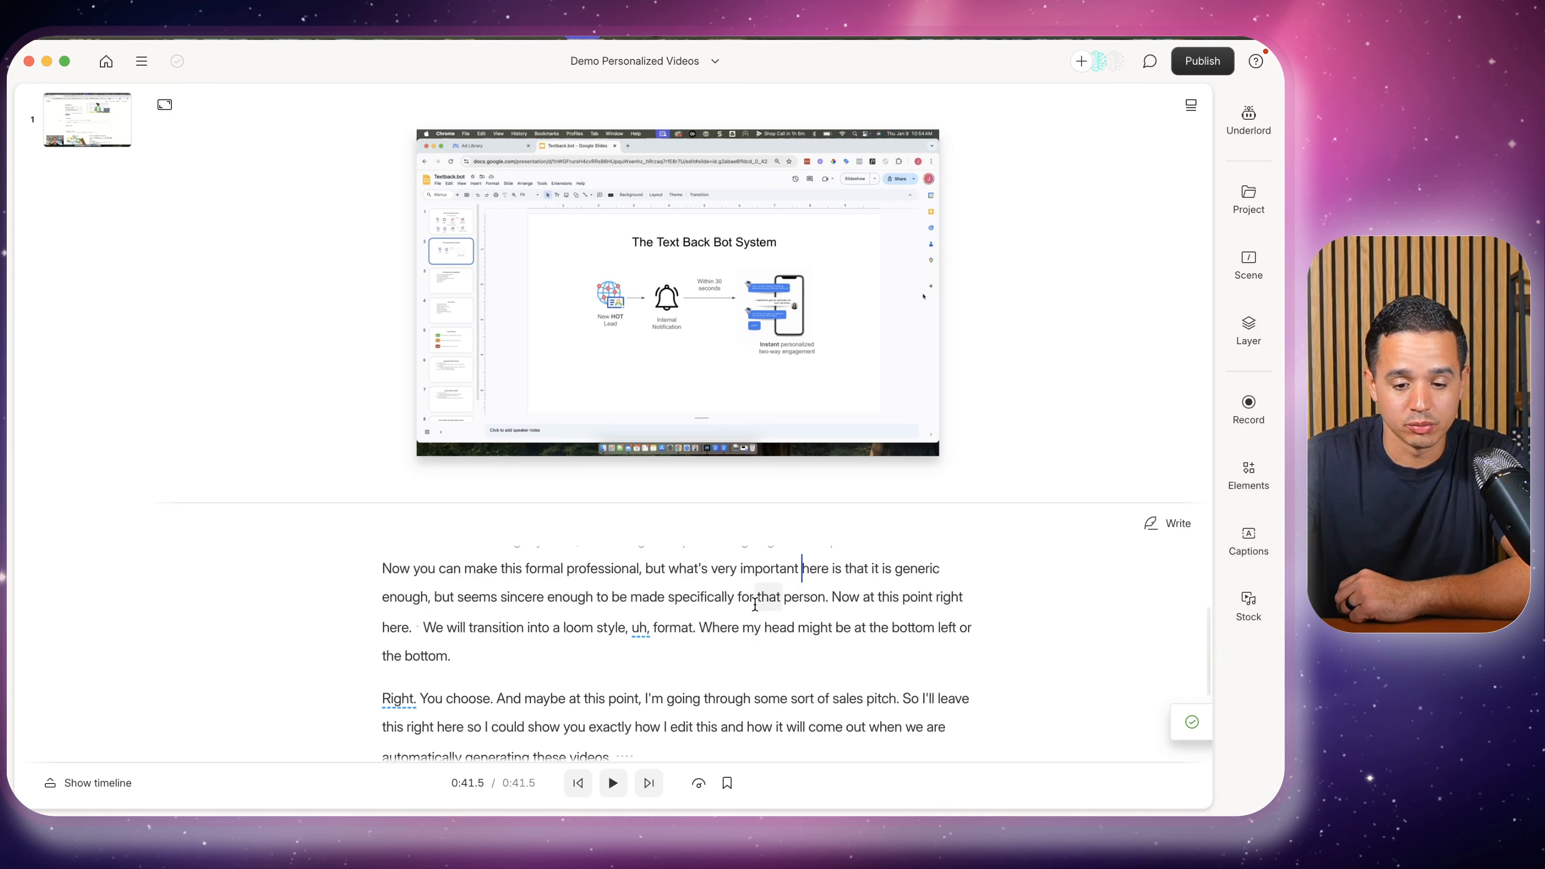
pyautogui.scroll(-3, 755, 610)
pyautogui.scroll(5, 754, 610)
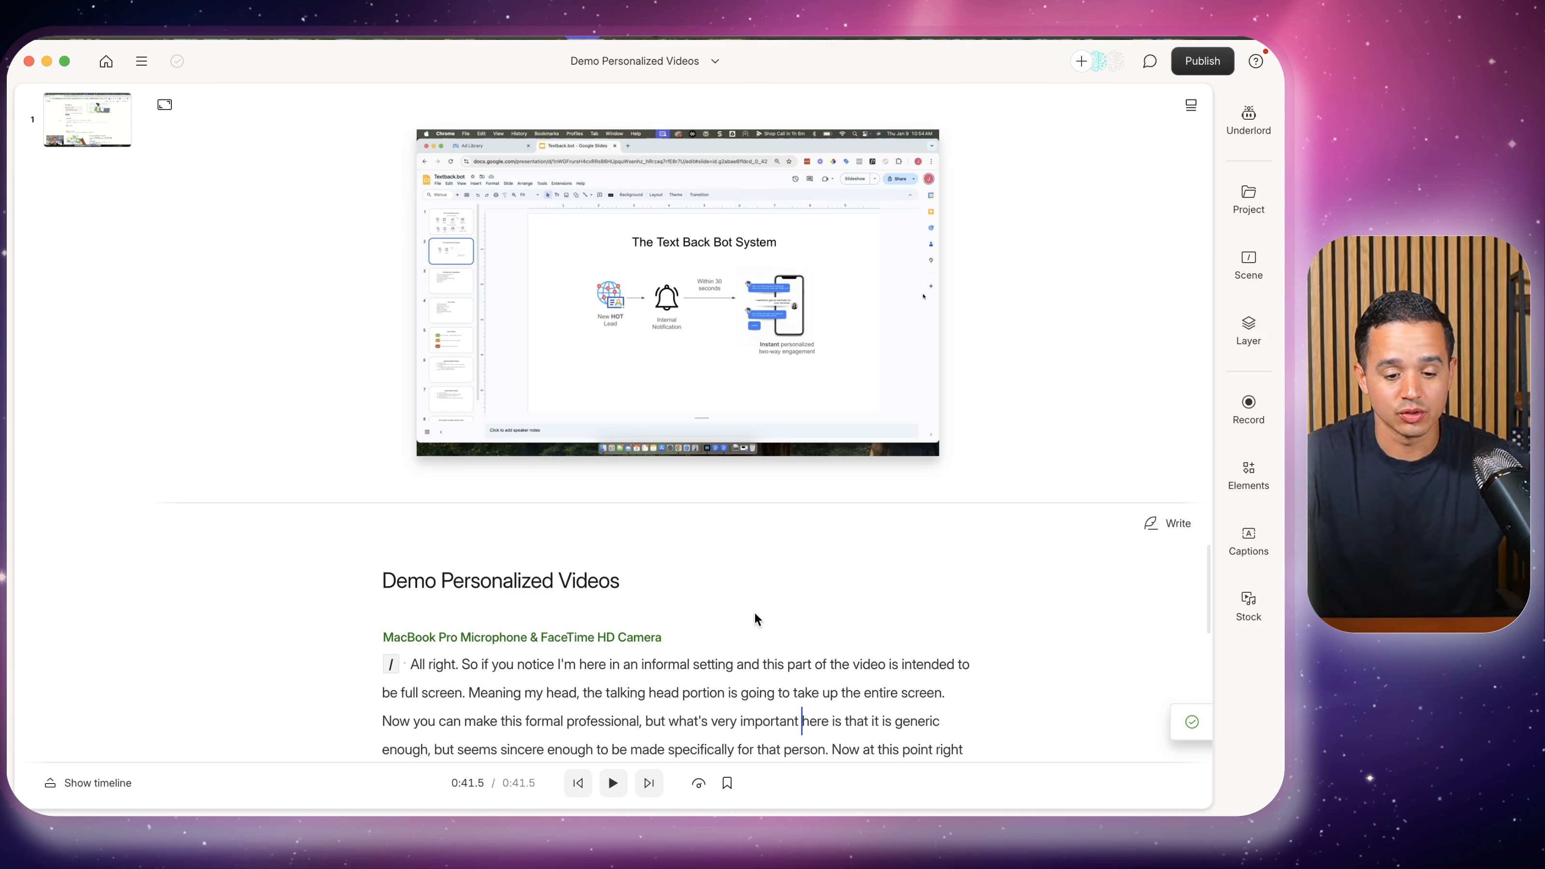
pyautogui.scroll(-2, 754, 613)
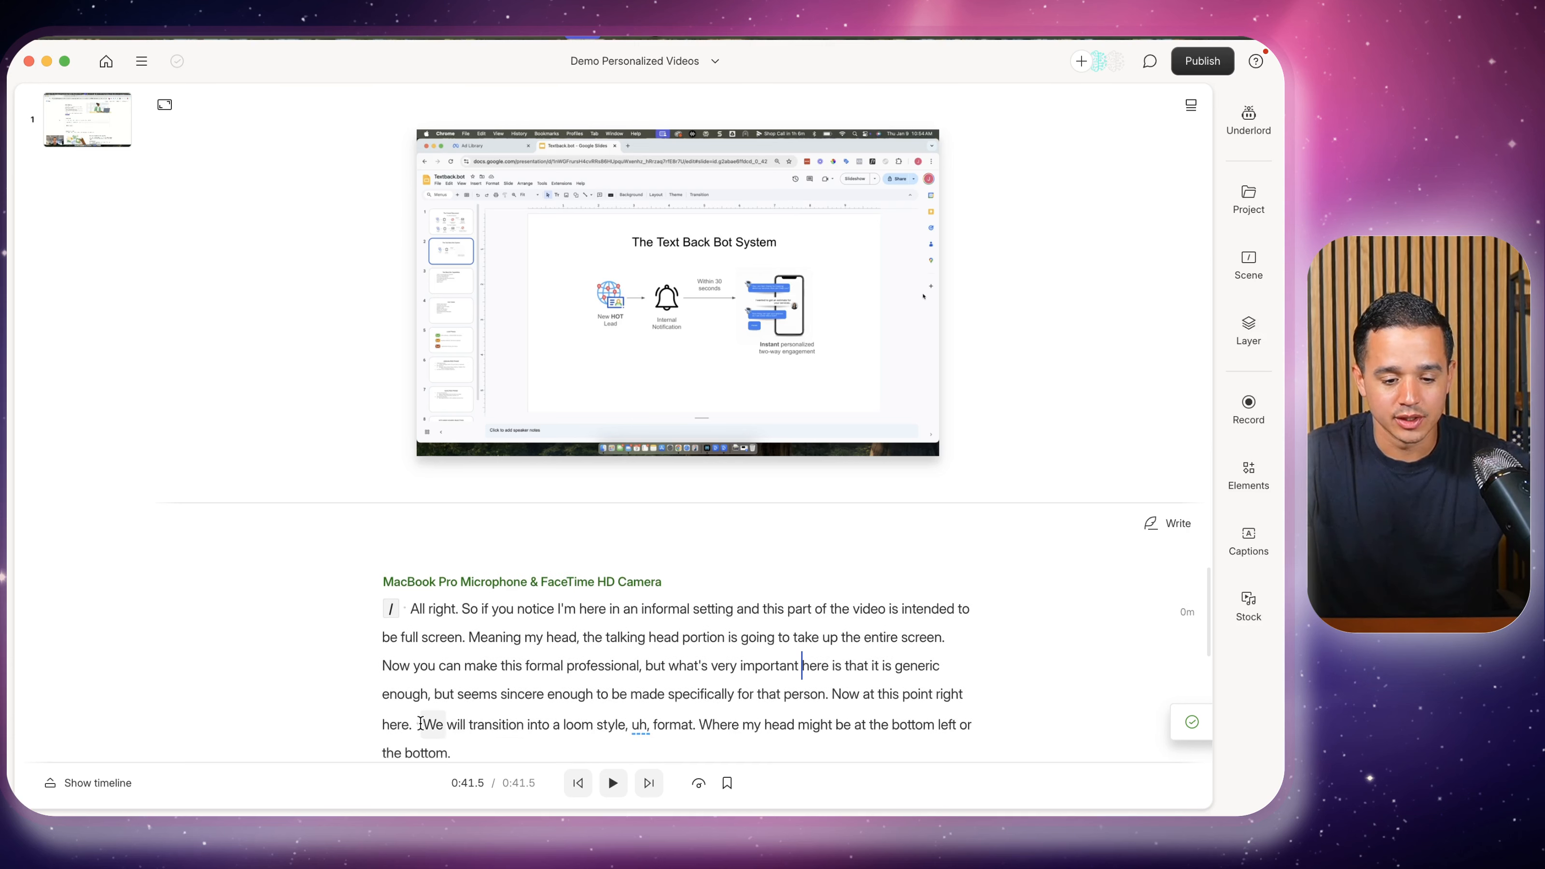
pyautogui.click(419, 723)
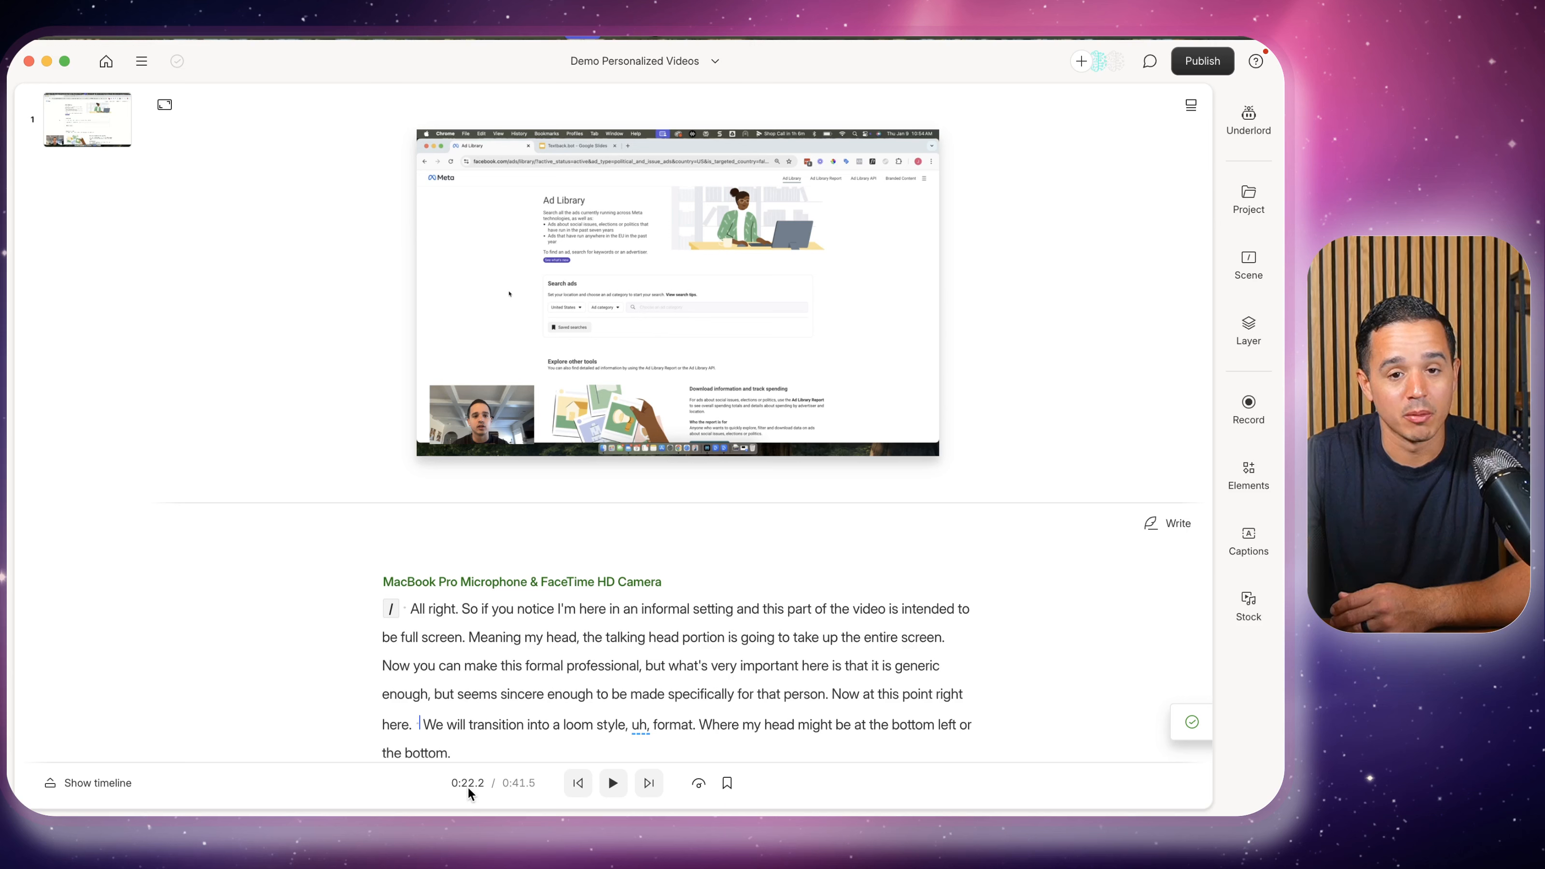
# Start a new scene at the sentence beginning 'We' using the / scene break
pyautogui.click(419, 726)
pyautogui.click(412, 724)
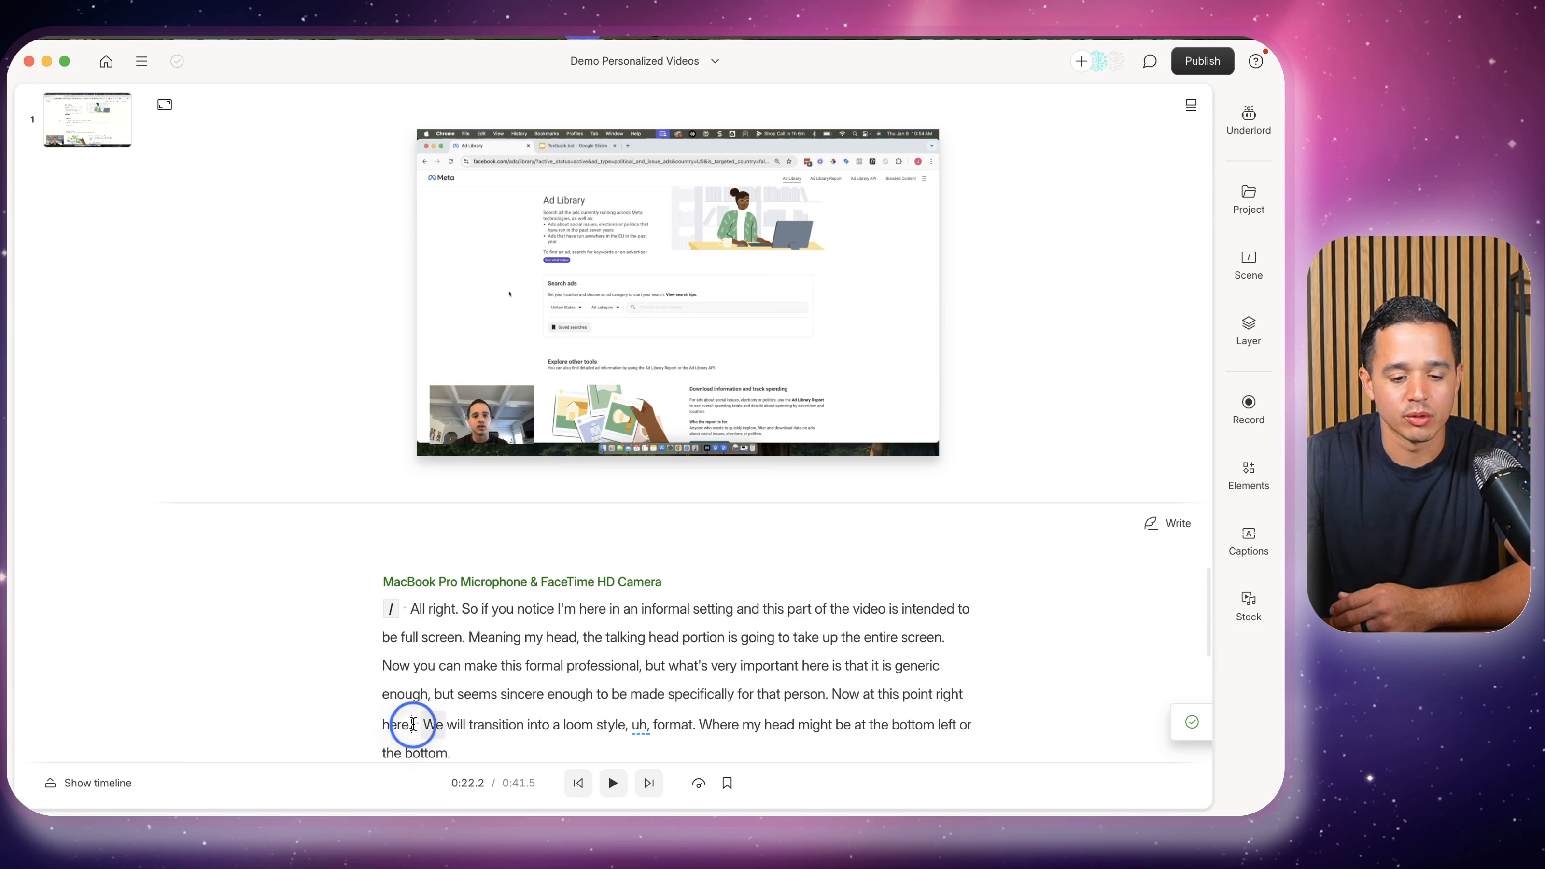
pyautogui.write('/')
pyautogui.scroll(2, 441, 724)
pyautogui.click(391, 654)
# Enlarge the webcam video to fill the first scene and center it
pyautogui.scroll(-2, 436, 654)
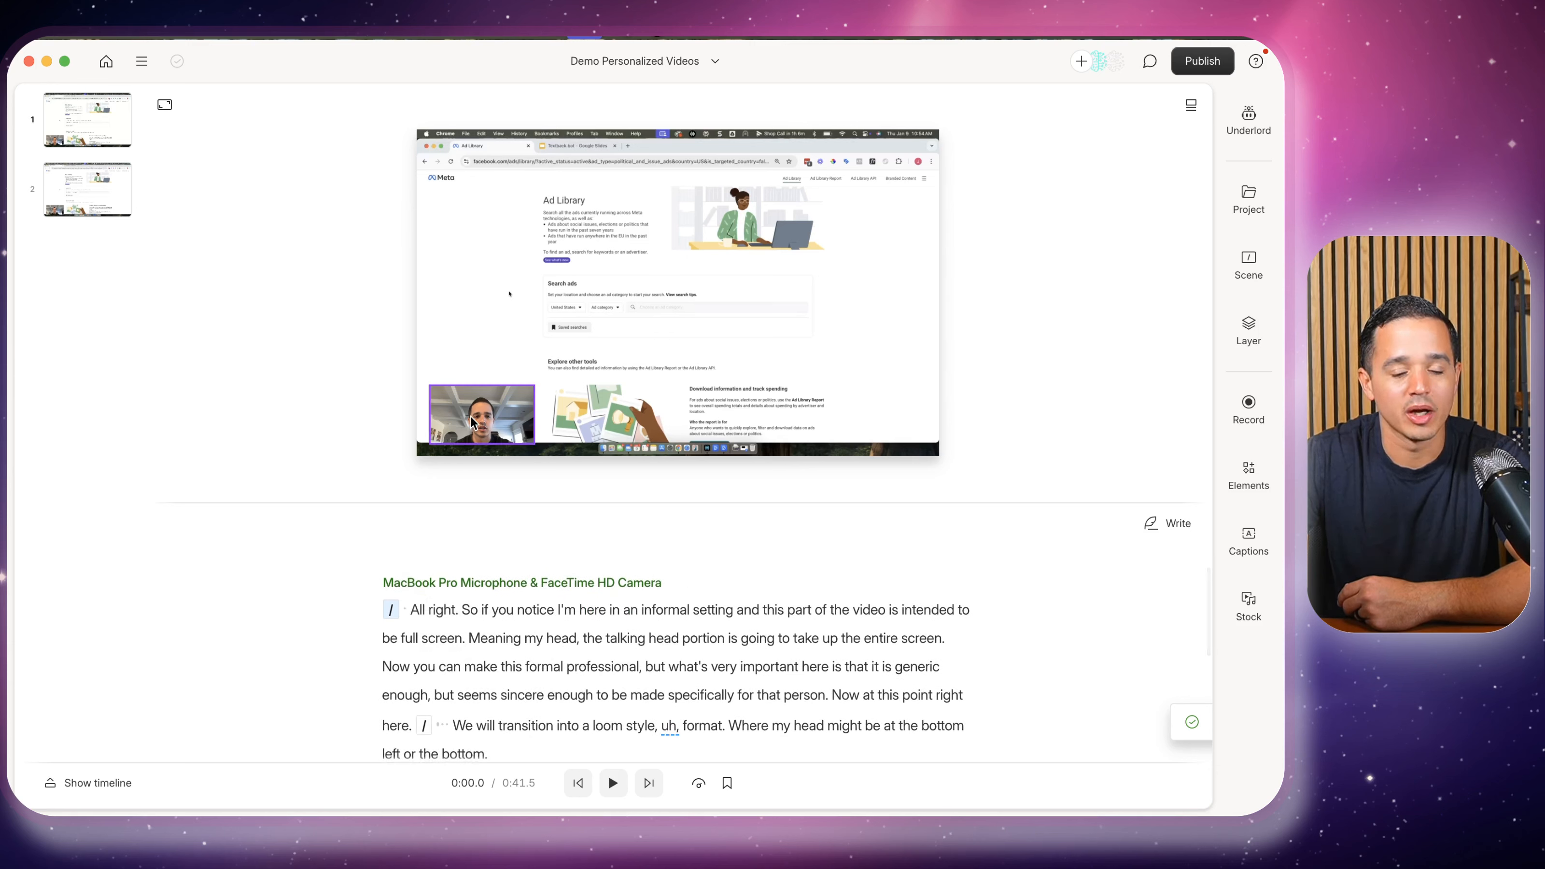
pyautogui.moveTo(472, 421); pyautogui.dragTo(952, 518)
pyautogui.moveTo(774, 362); pyautogui.dragTo(760, 366)
pyautogui.click(1034, 341)
# Preview the first scene and pause at 0:22.3 where the screen recording begins
pyautogui.click(434, 675)
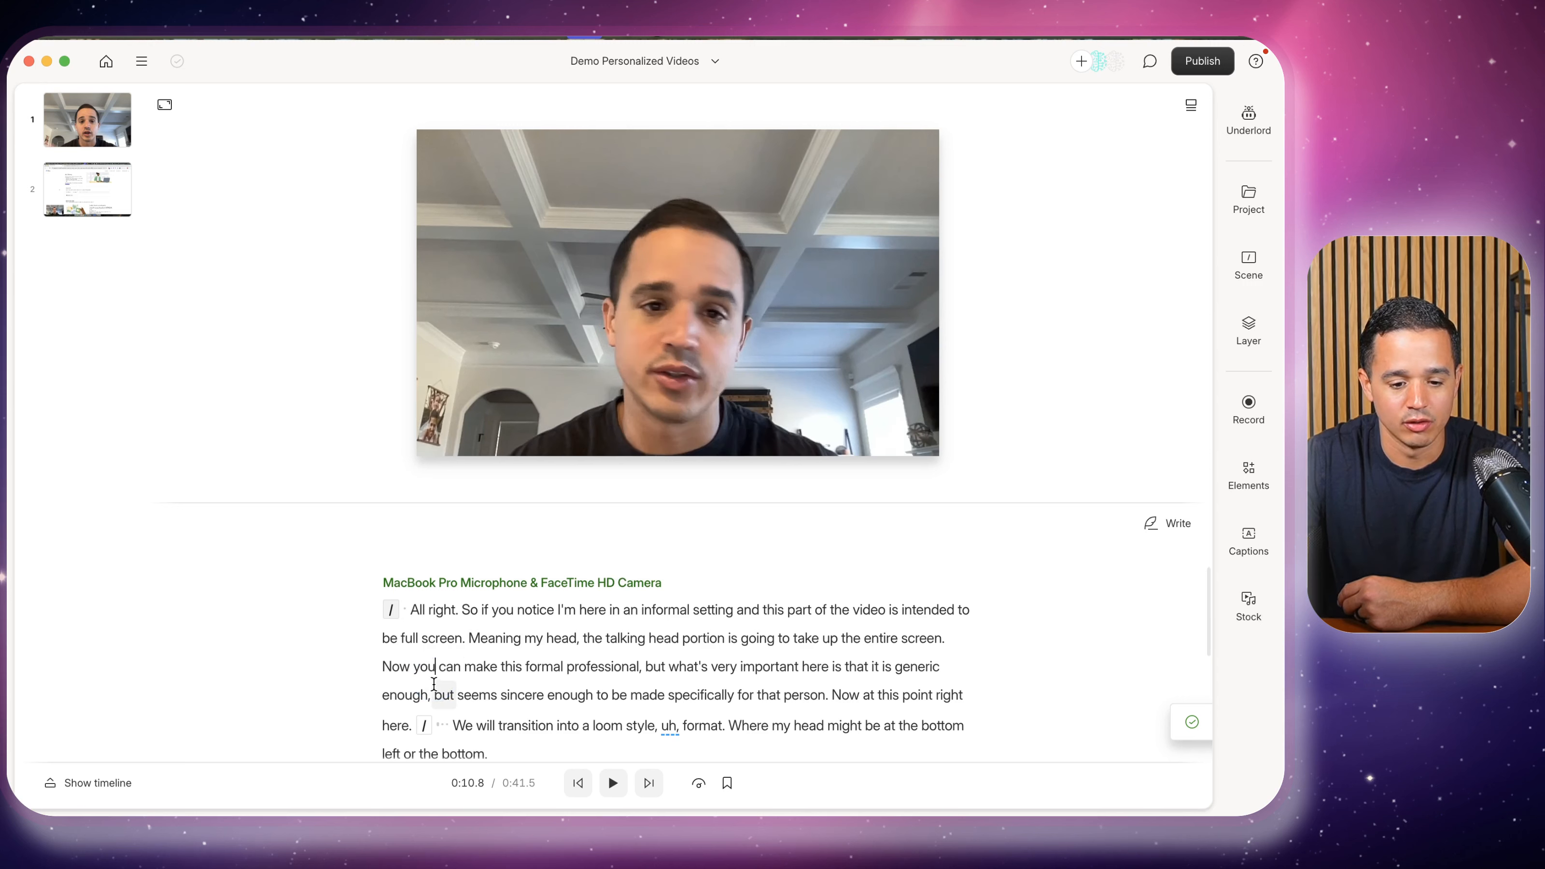
pyautogui.click(393, 713)
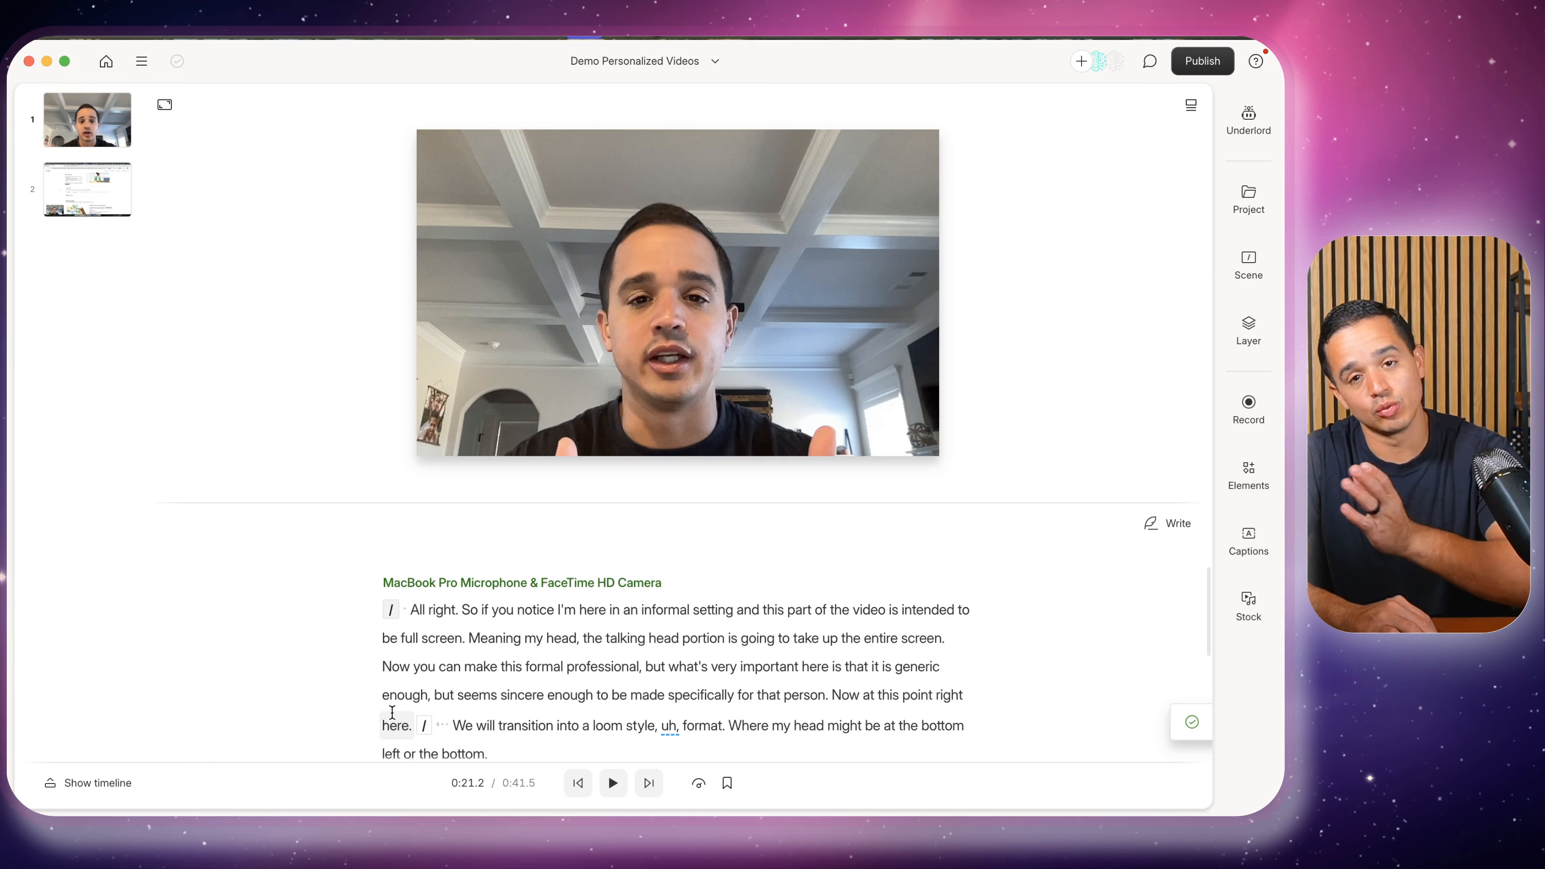
pyautogui.press('space')
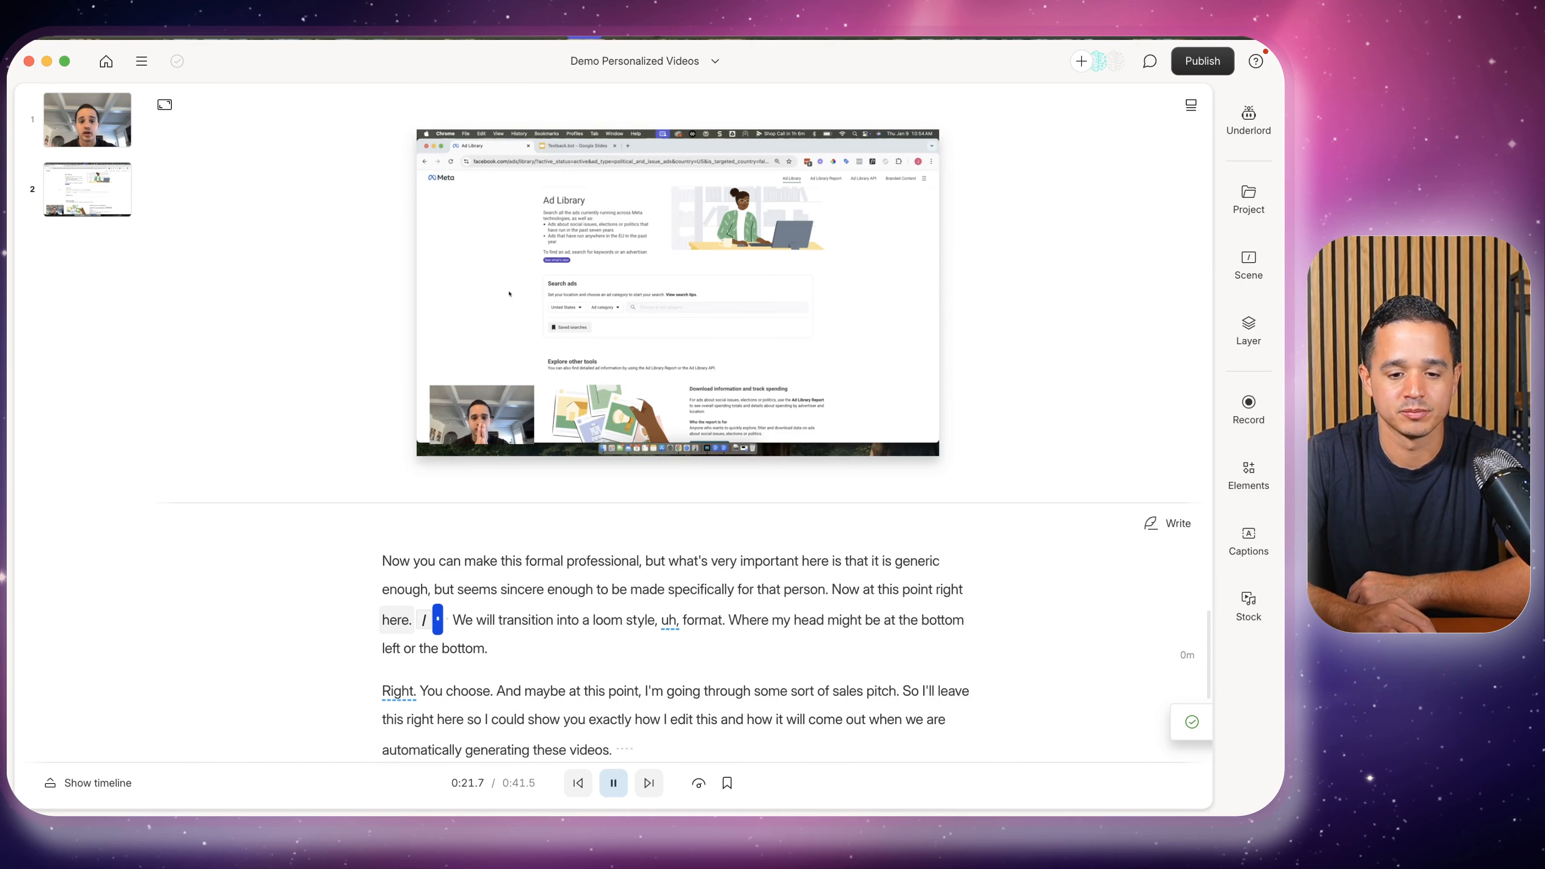
pyautogui.press('space')
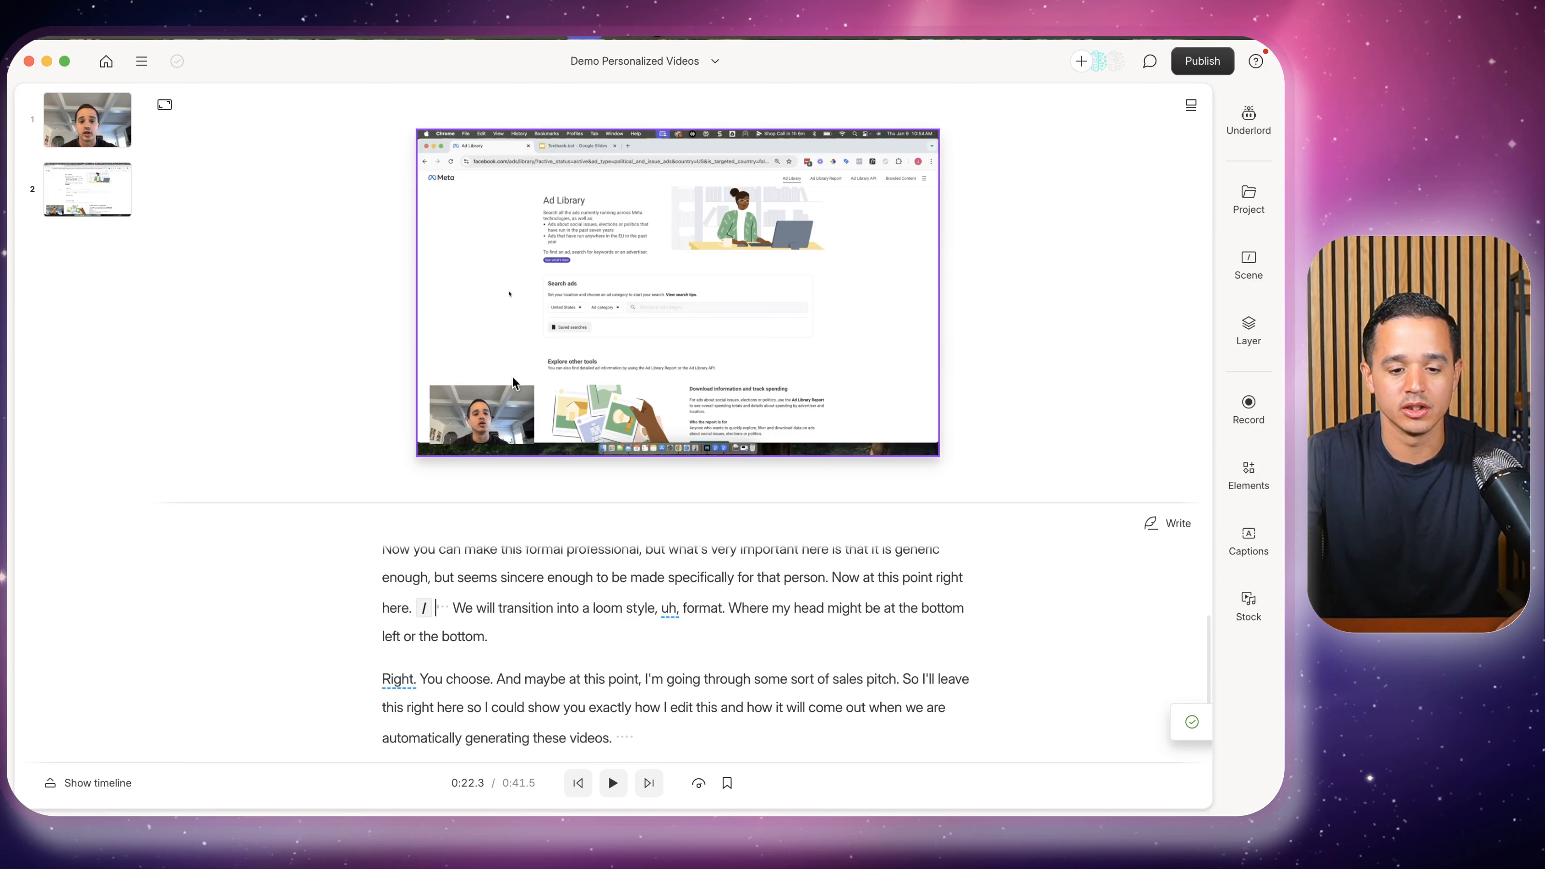
# Make the screen-recording scene's webcam overlay a small bottom-right circle and review the layout
pyautogui.moveTo(464, 411); pyautogui.dragTo(857, 403)
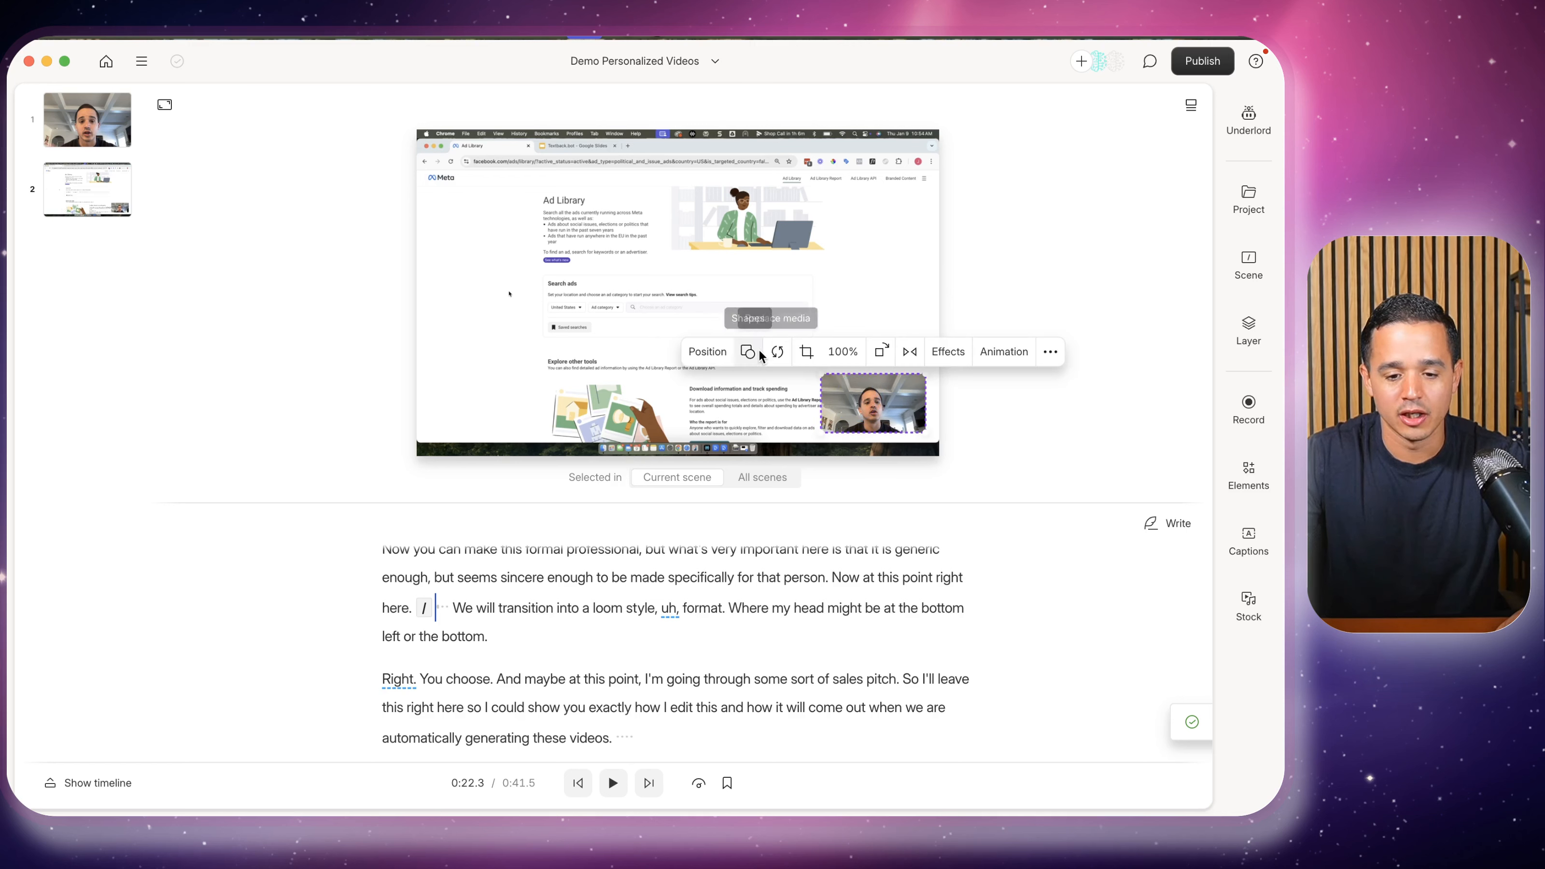
pyautogui.click(748, 351)
pyautogui.click(749, 388)
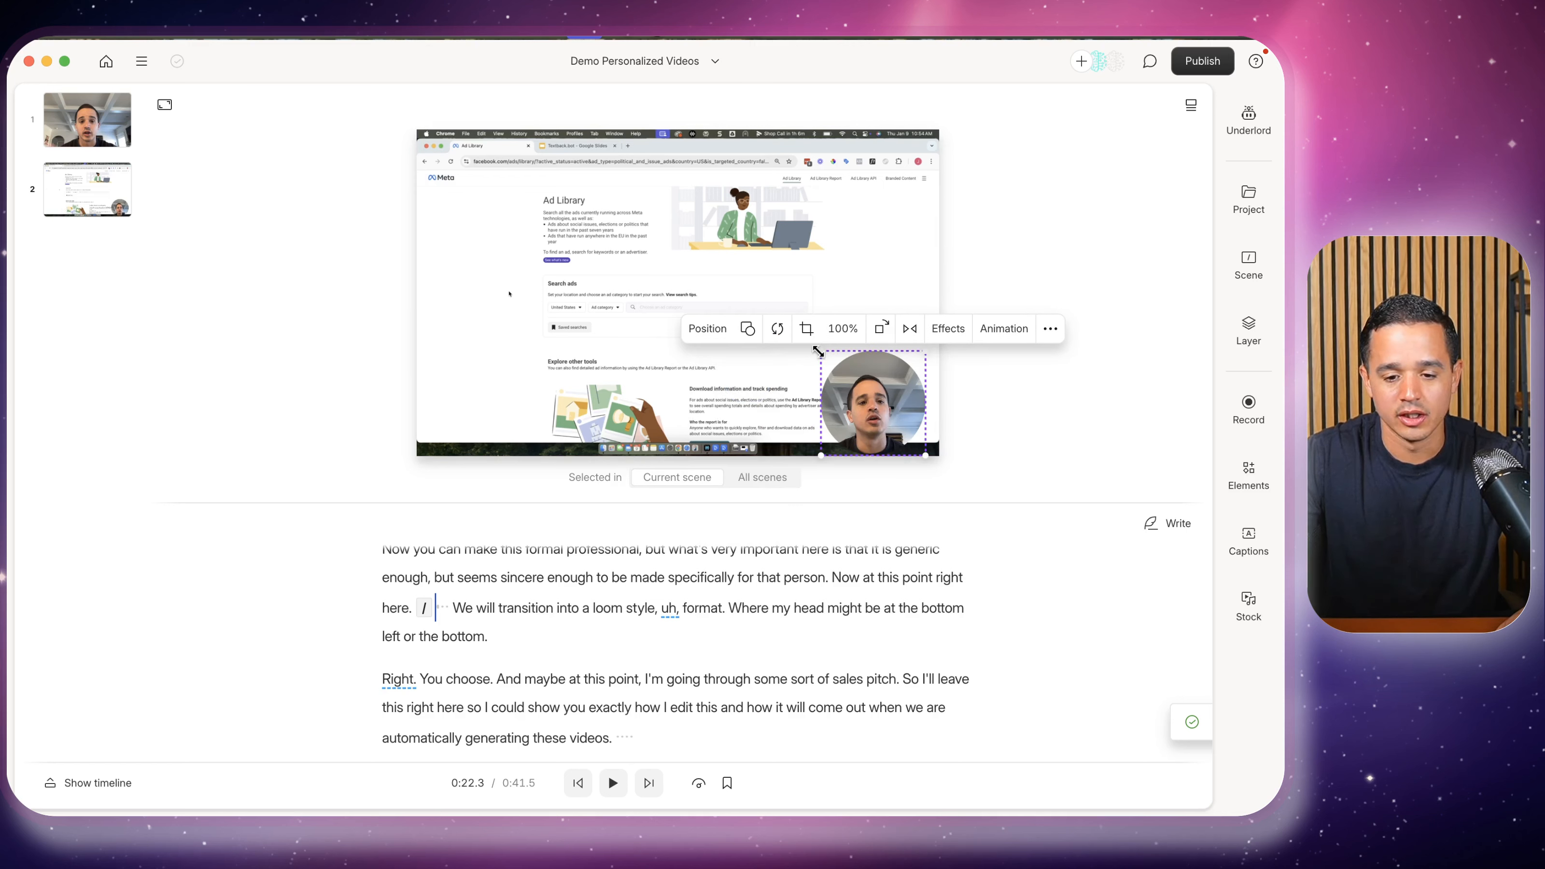
pyautogui.moveTo(819, 352); pyautogui.dragTo(830, 365)
pyautogui.moveTo(871, 399)
pyautogui.mouseDown()
pyautogui.moveTo(878, 359)
pyautogui.moveTo(876, 378)
pyautogui.mouseUp()
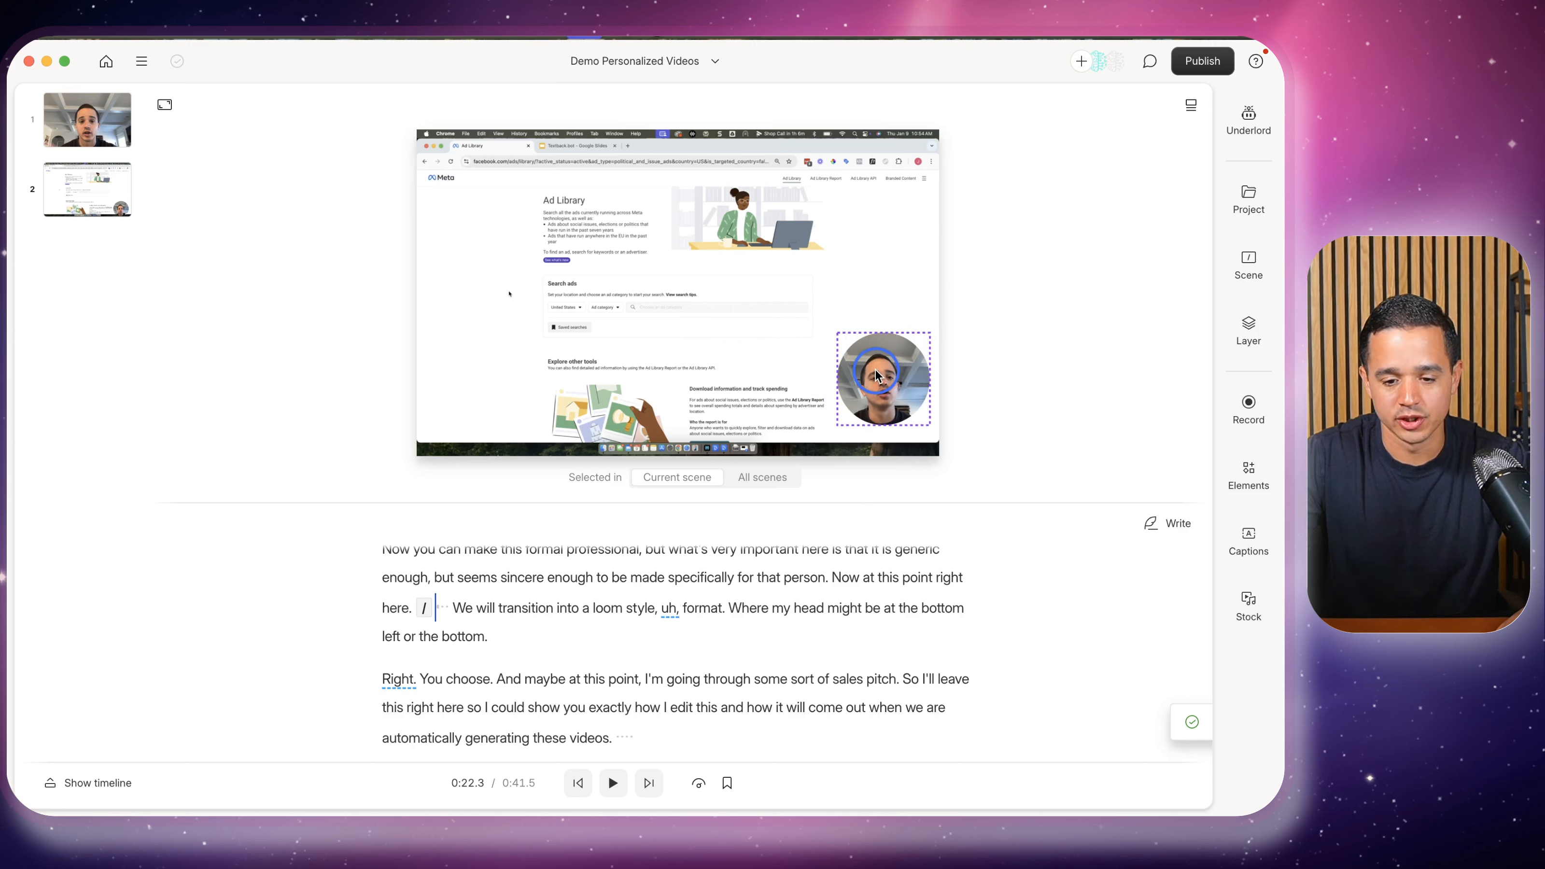
pyautogui.click(1013, 352)
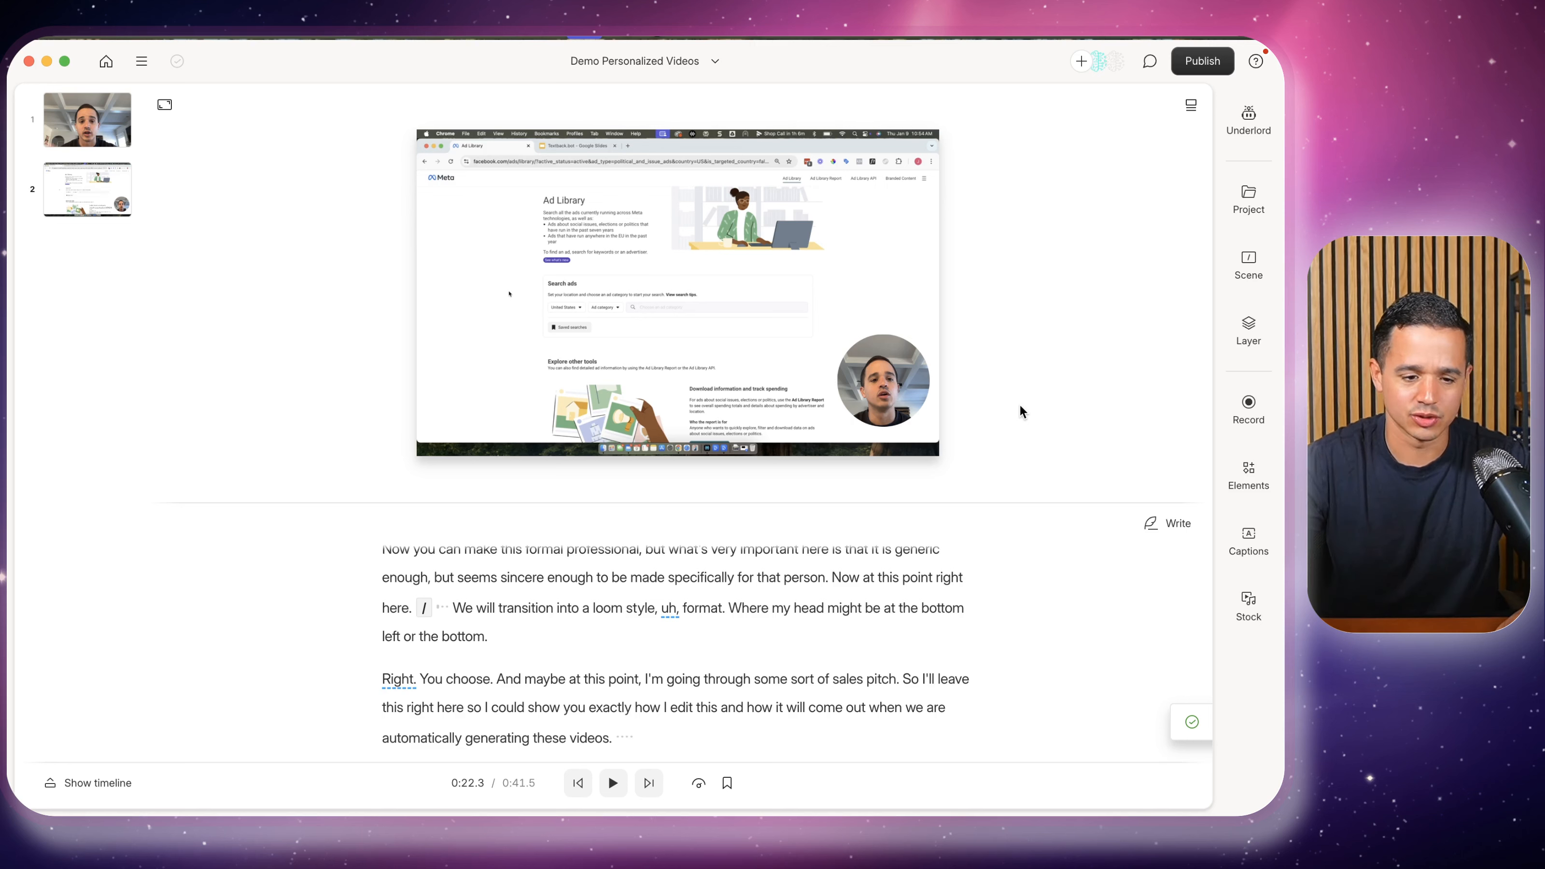
pyautogui.click(884, 410)
pyautogui.click(981, 368)
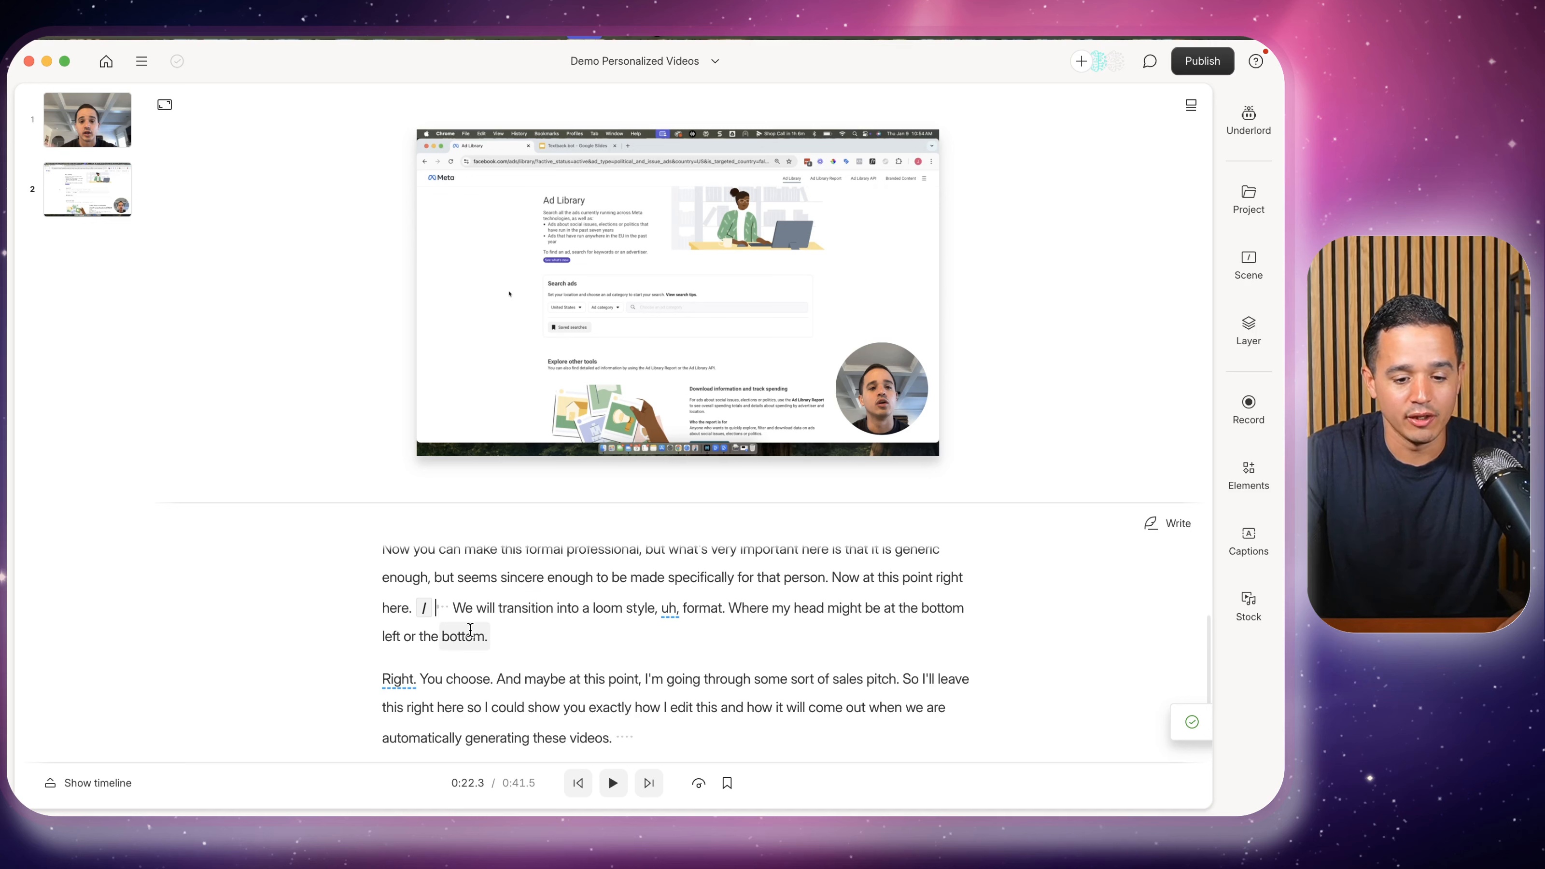
pyautogui.scroll(4, 470, 630)
pyautogui.click(410, 680)
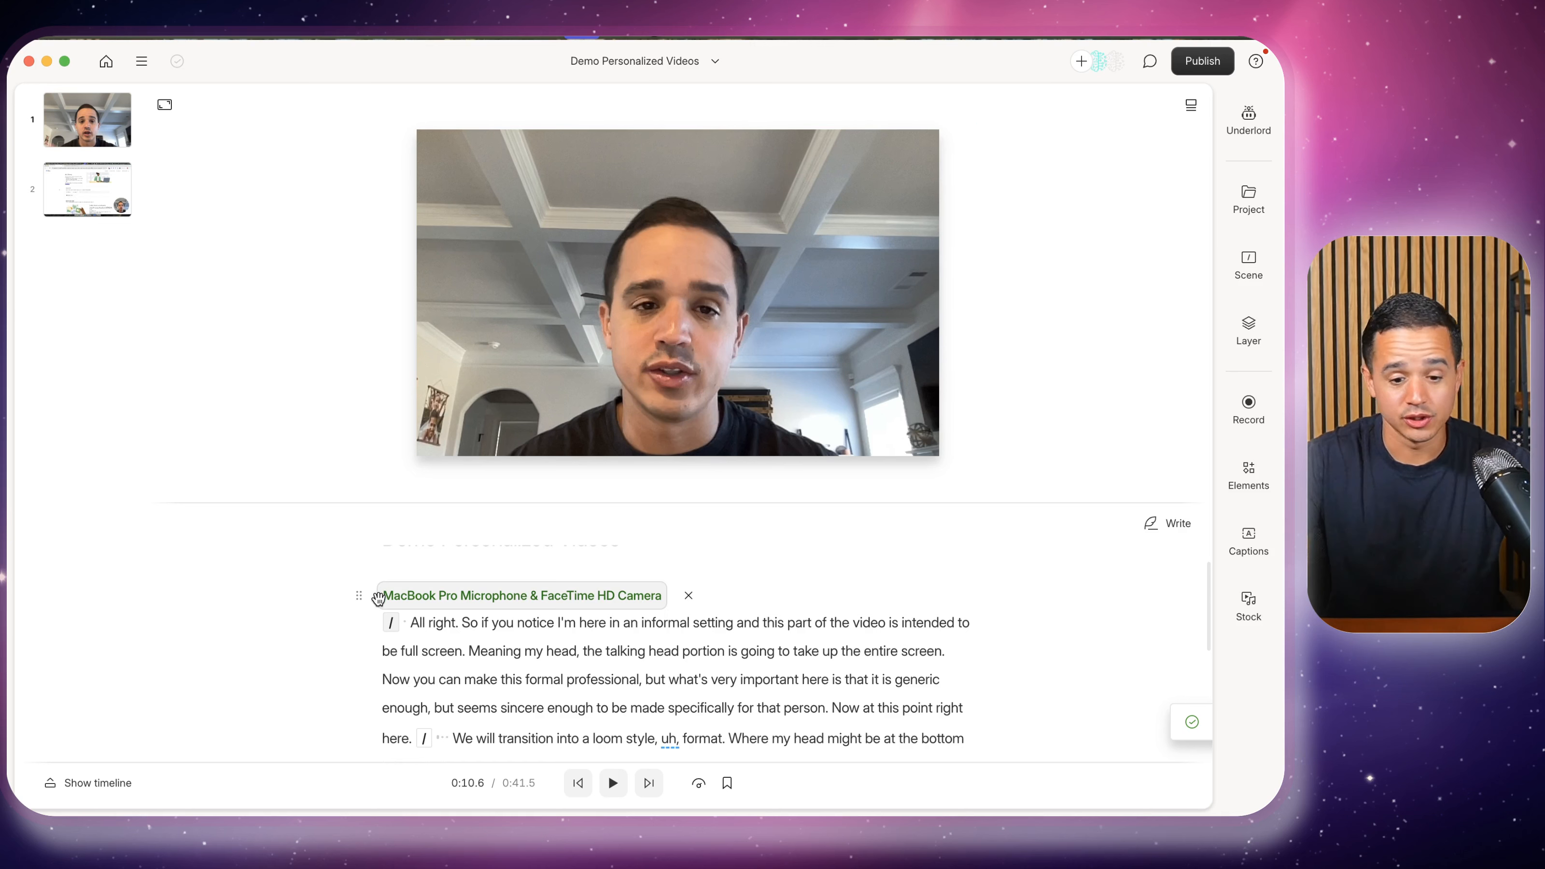
pyautogui.click(538, 739)
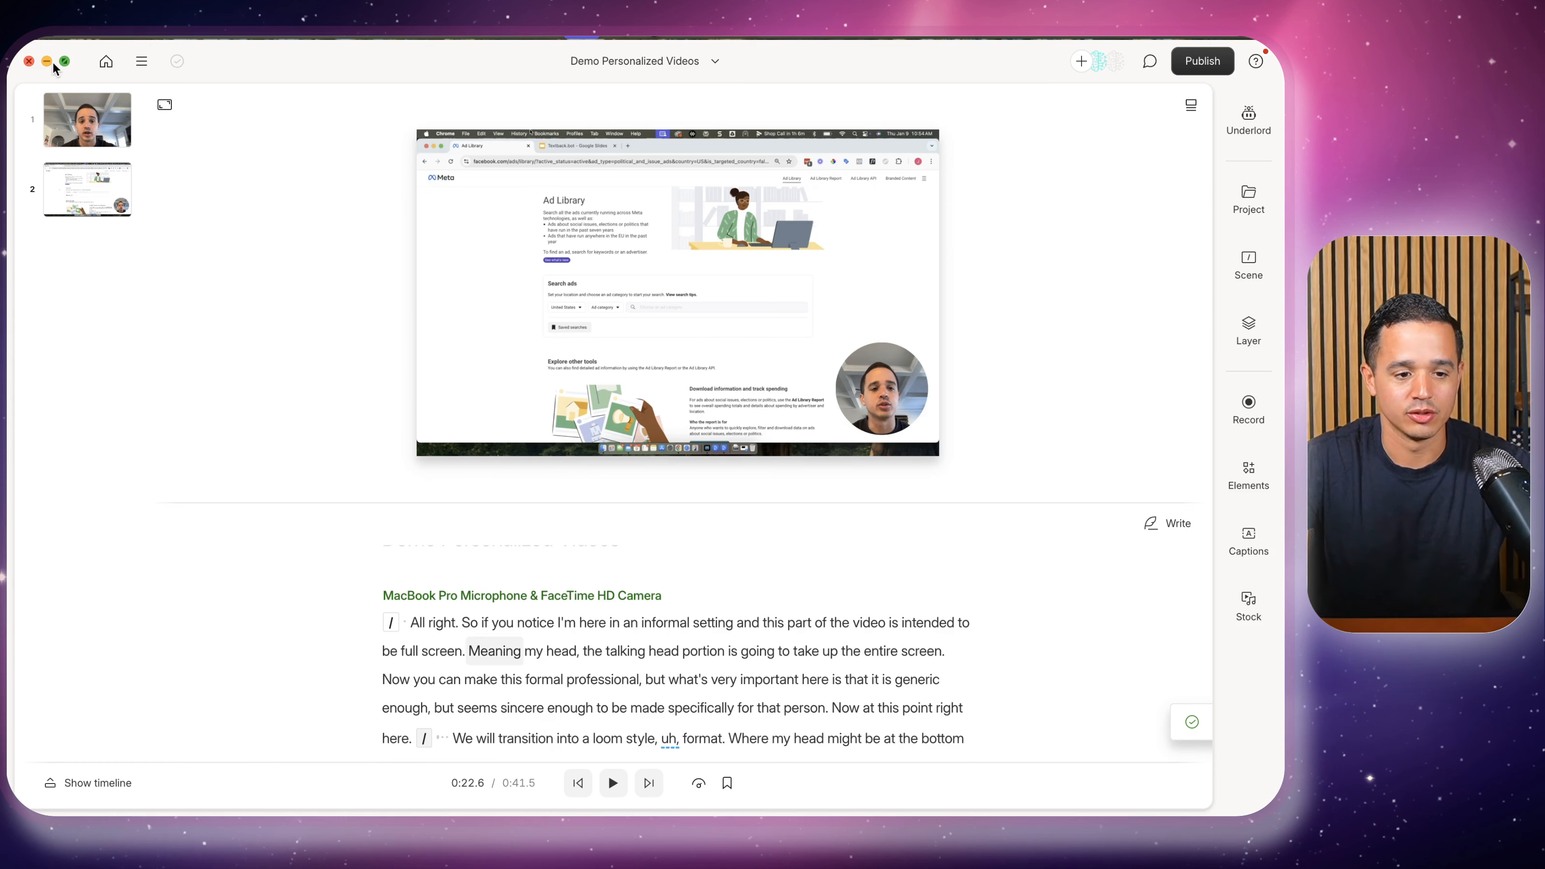
# Minimize Descript, pan to the 'Let's download our list...' card, and open the Sample Lead List sheet
pyautogui.click(47, 61)
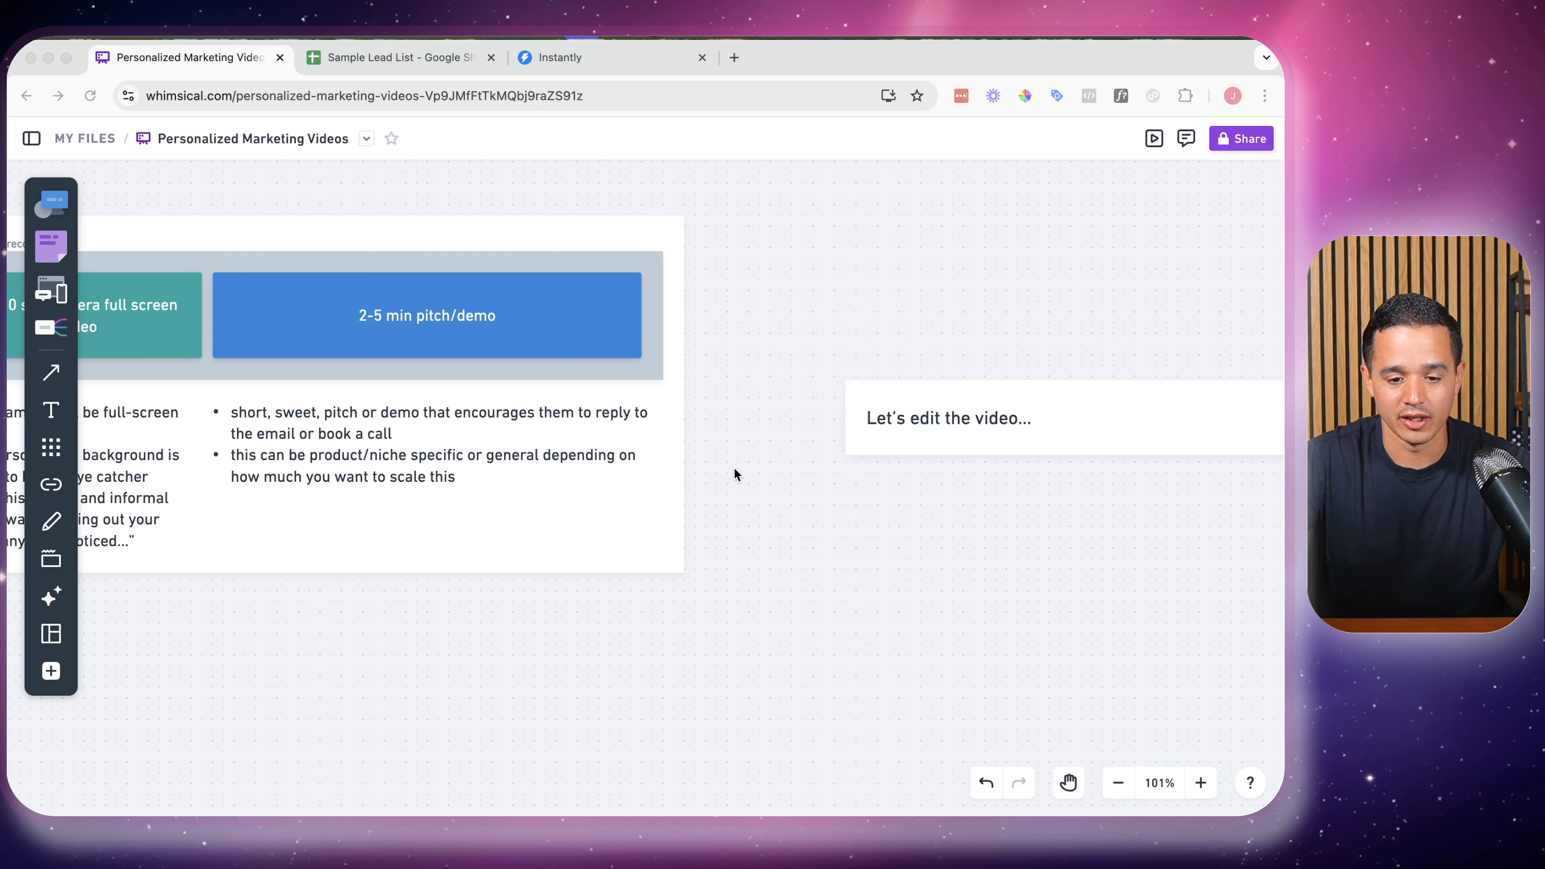
pyautogui.hscroll(10, 733, 467)
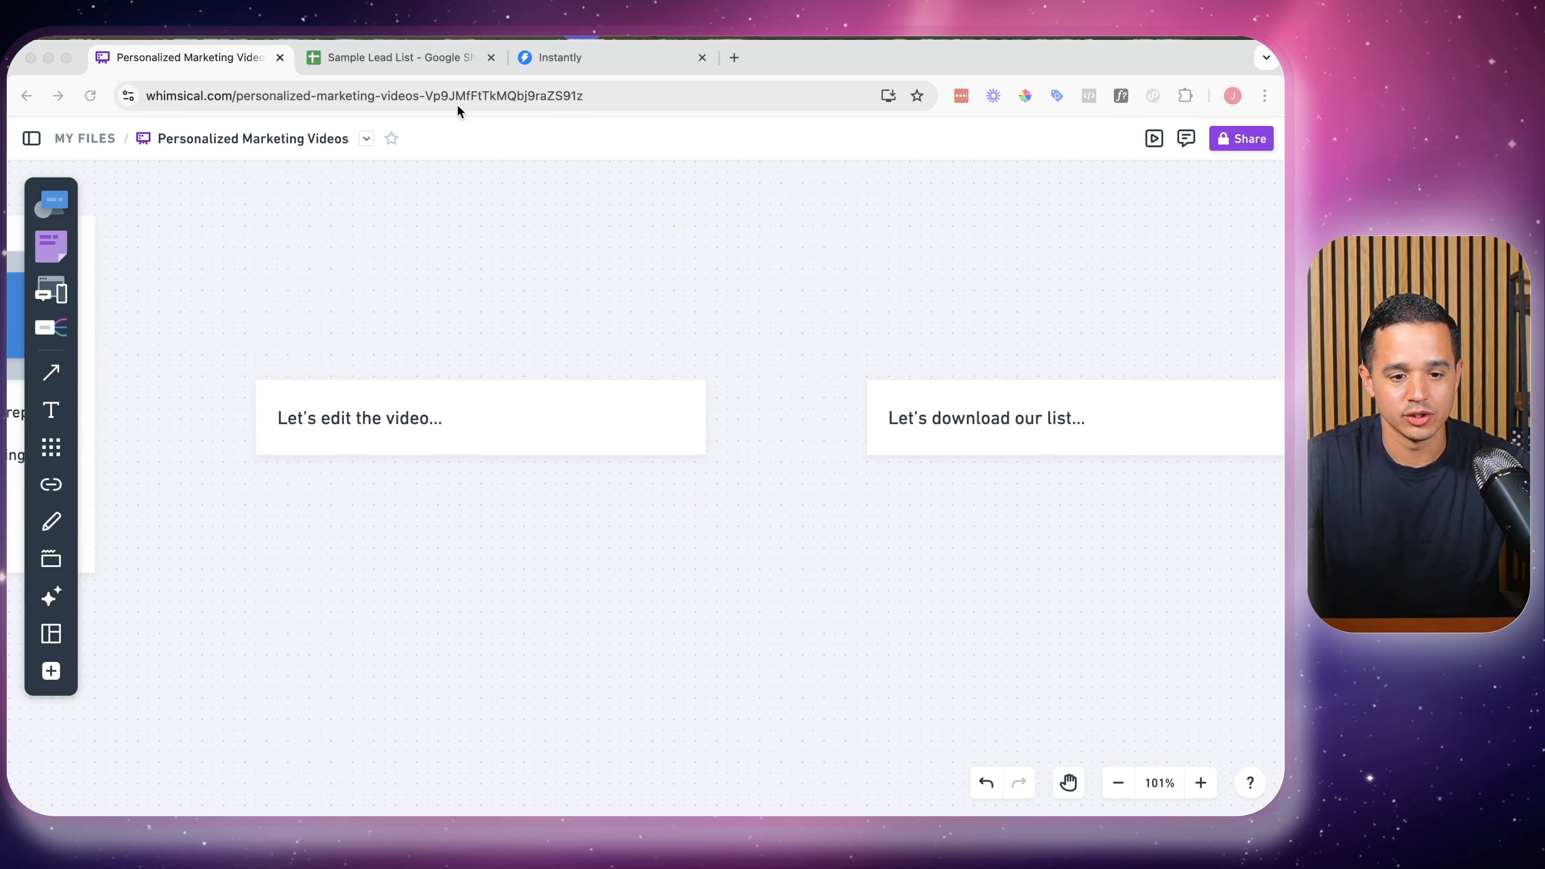
pyautogui.click(419, 62)
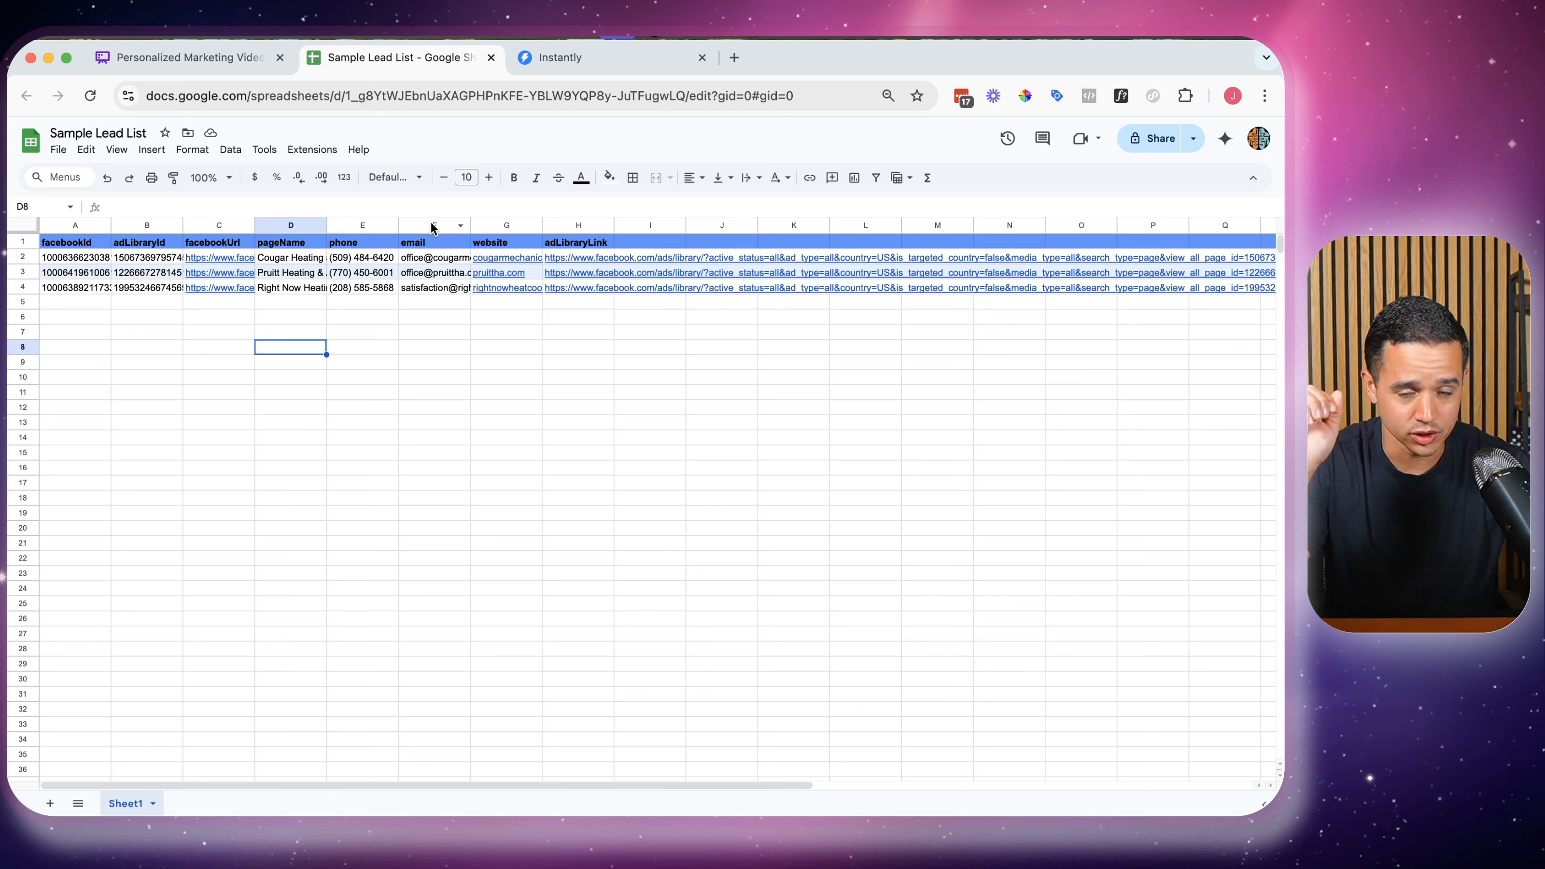
# Download the lead sheet as 'Sample Lead List - Sheet1.csv' and merge the RepliQ window into Chrome's tabs
pyautogui.click(58, 150)
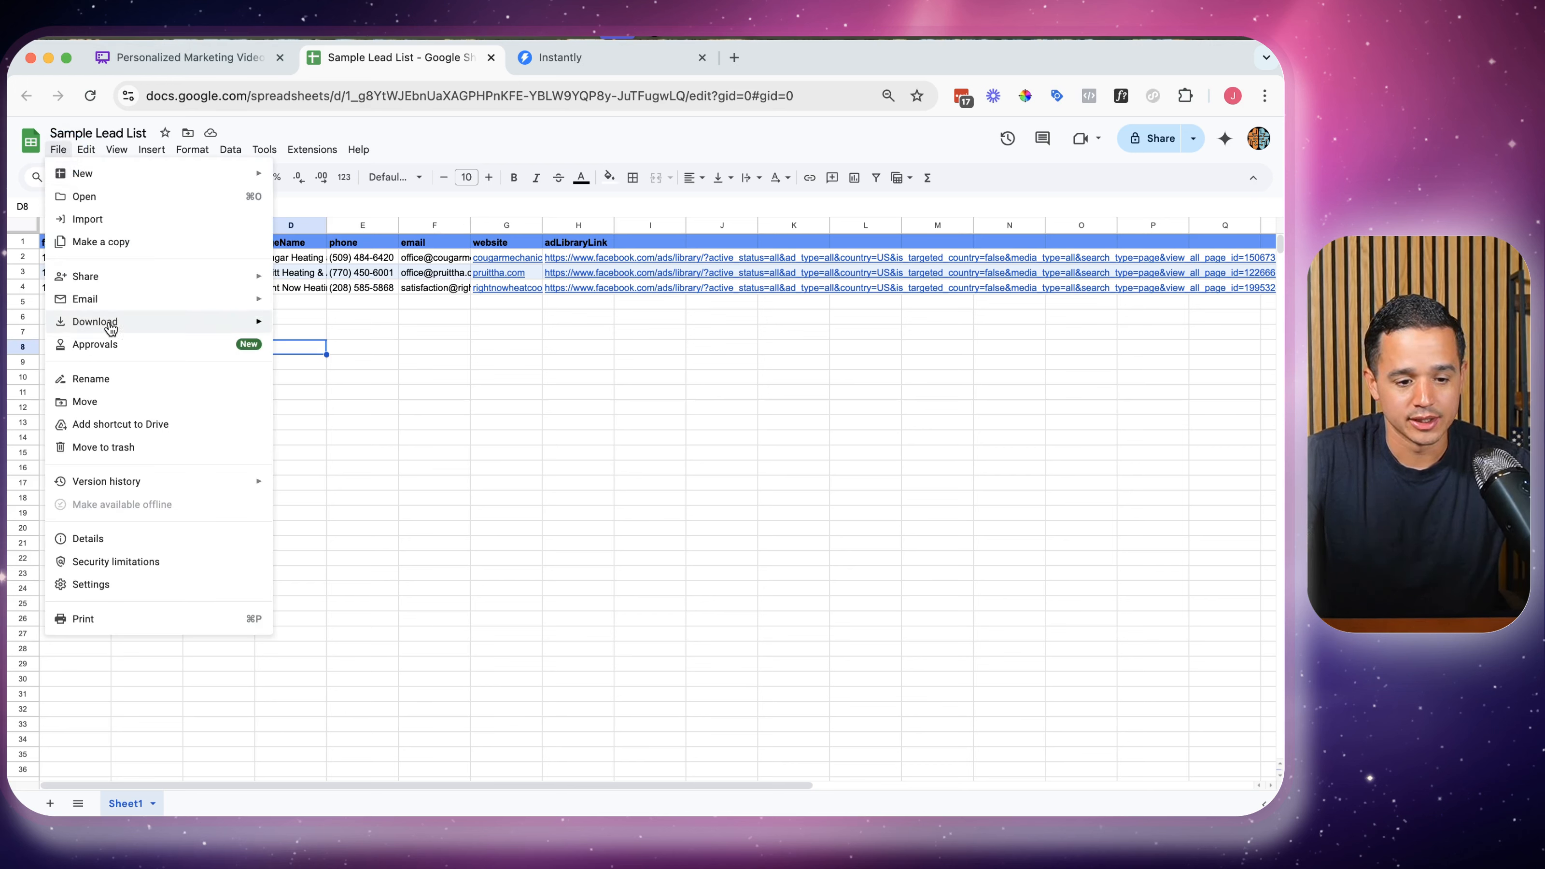
pyautogui.moveTo(143, 328)
pyautogui.click(372, 417)
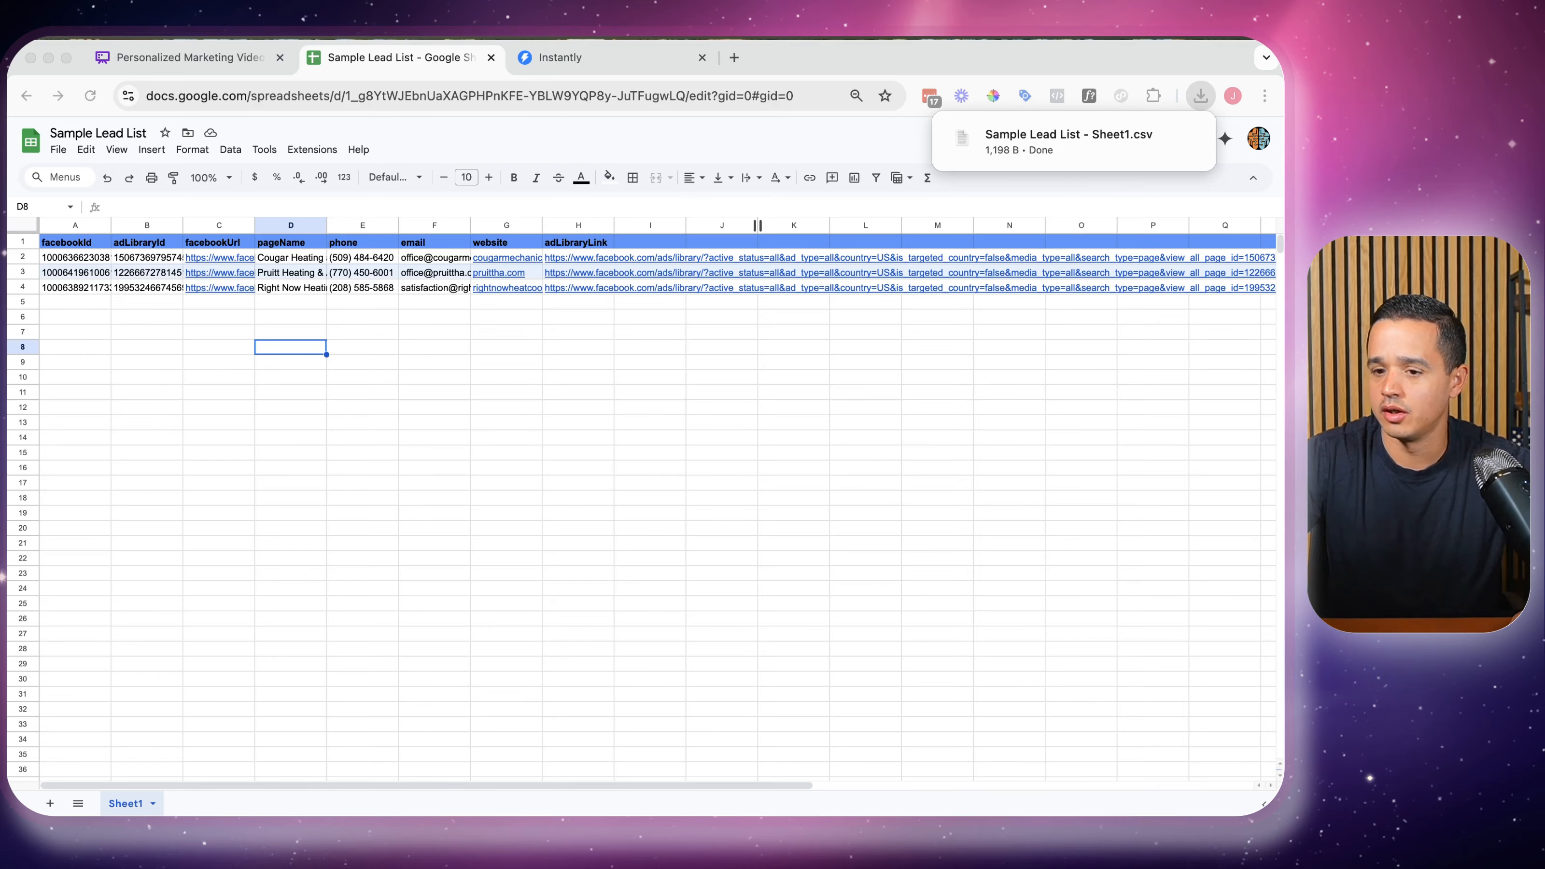
pyautogui.moveTo(1280, 55); pyautogui.dragTo(868, 60)
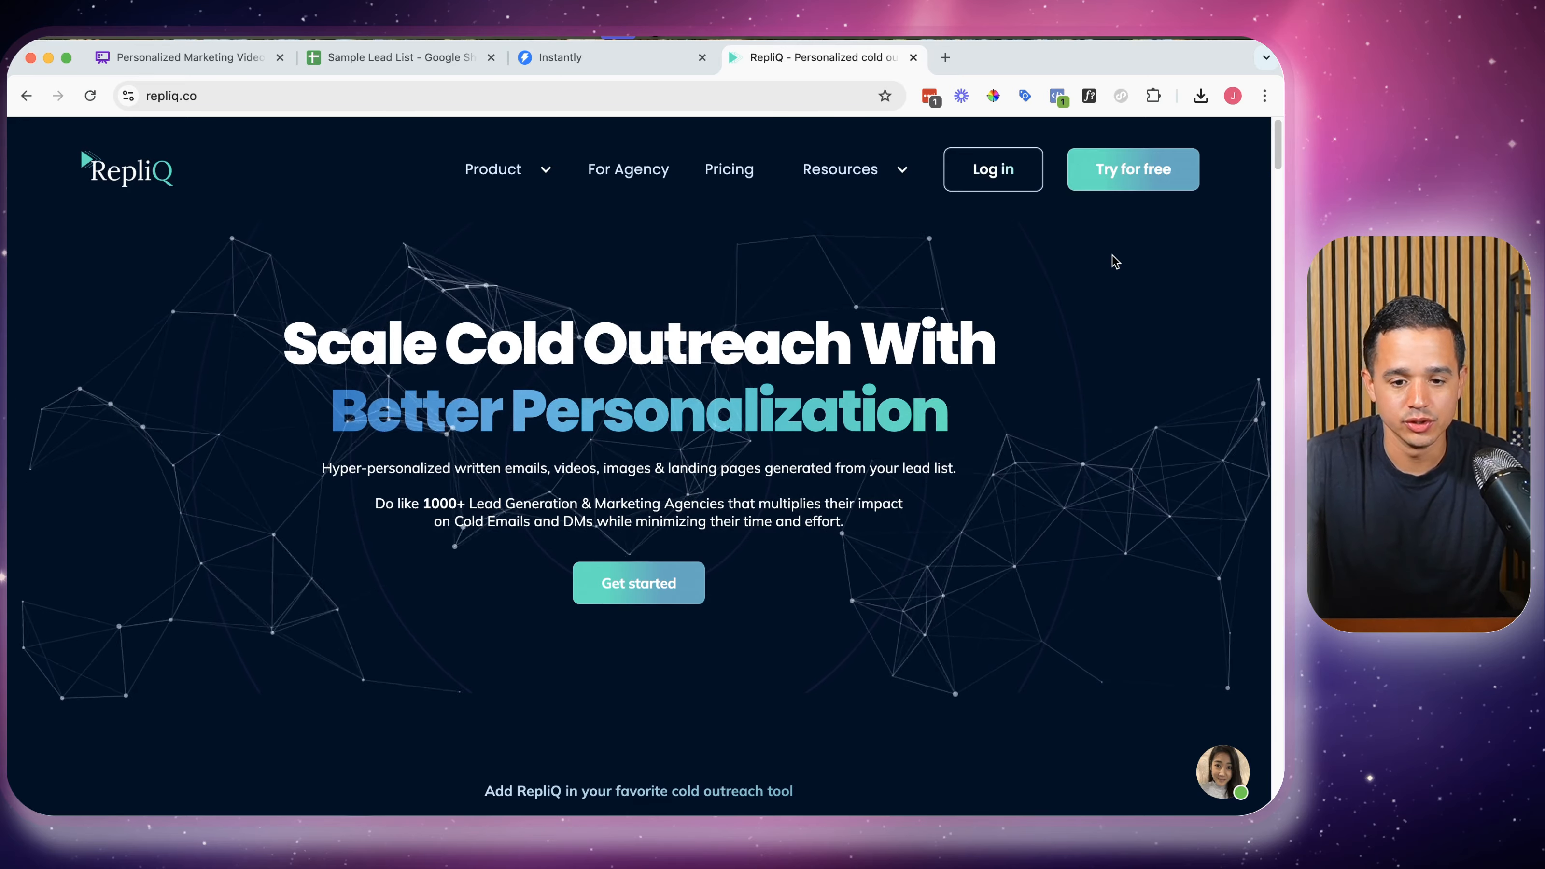
# Check RepliQ's pricing for the 1000 credits per month plan, which costs 129$
pyautogui.click(733, 175)
pyautogui.scroll(-7, 765, 276)
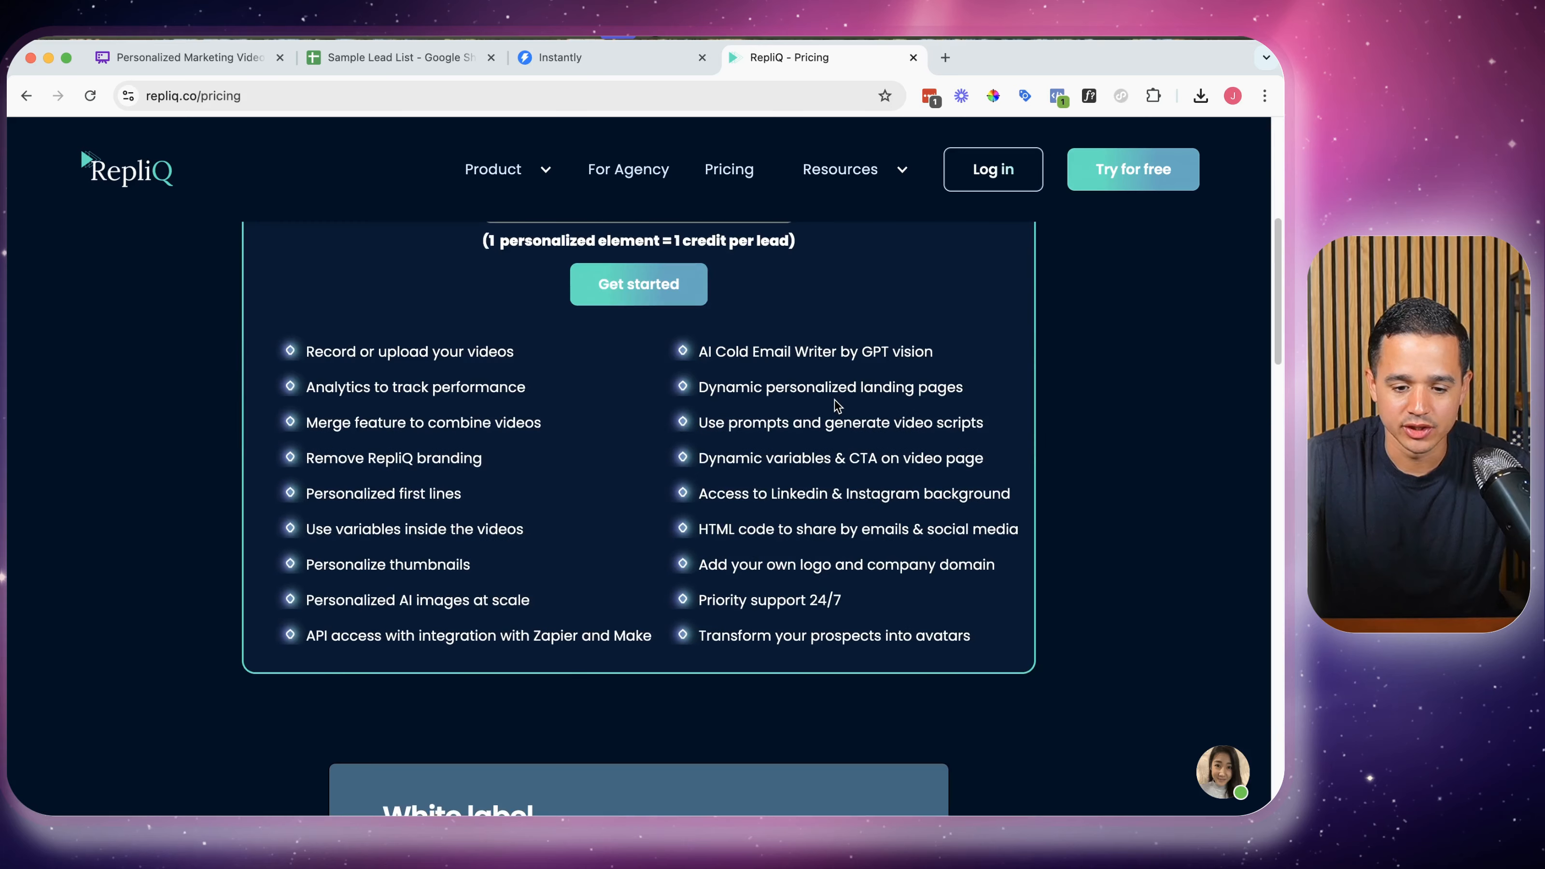
pyautogui.scroll(5, 834, 399)
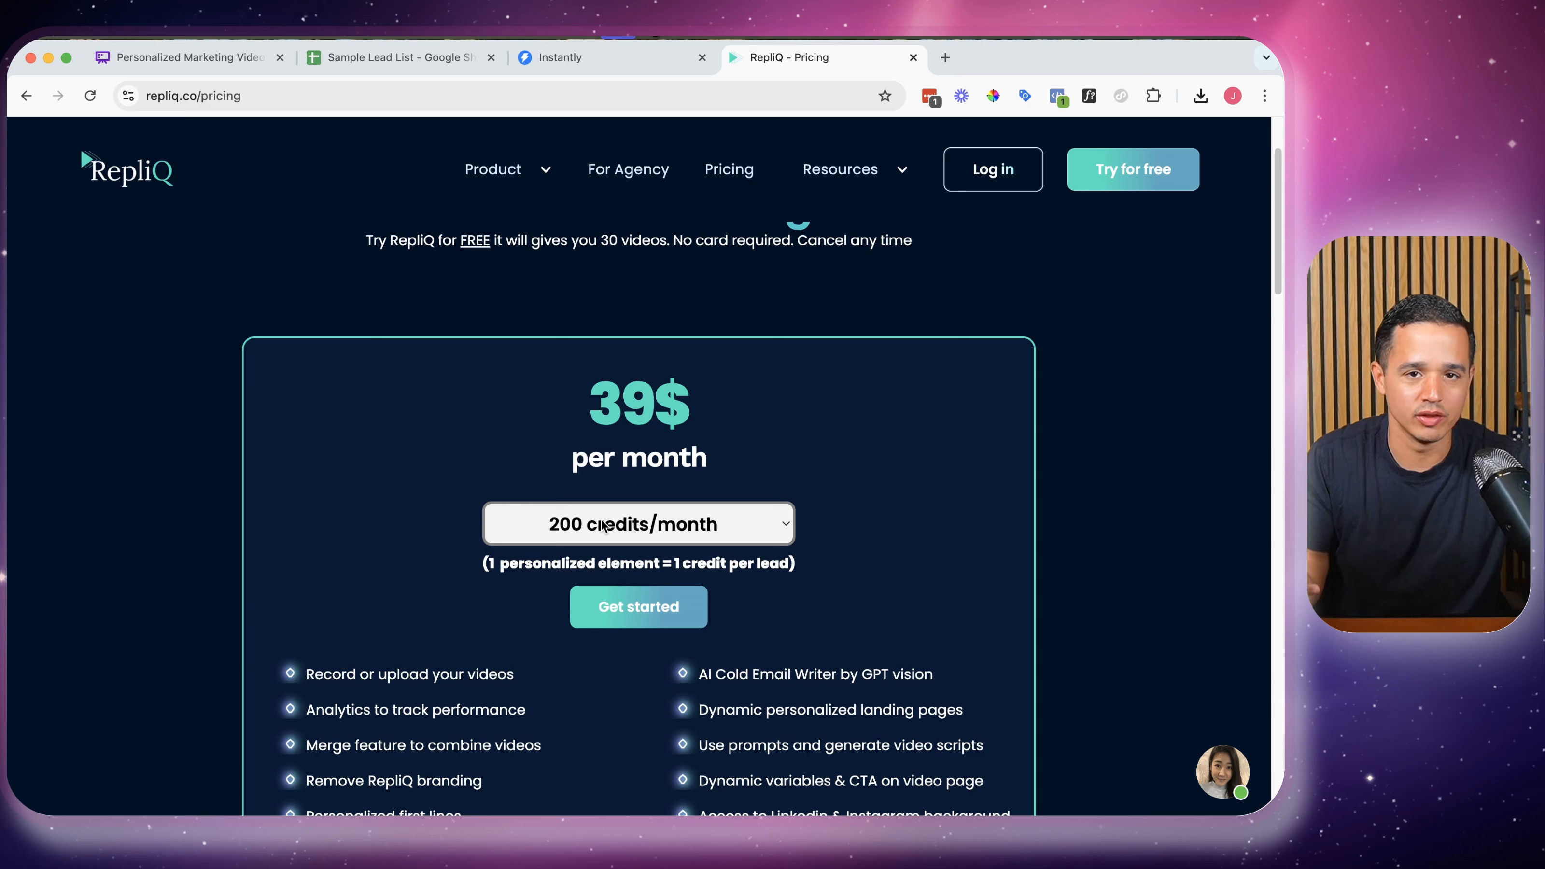
pyautogui.click(583, 539)
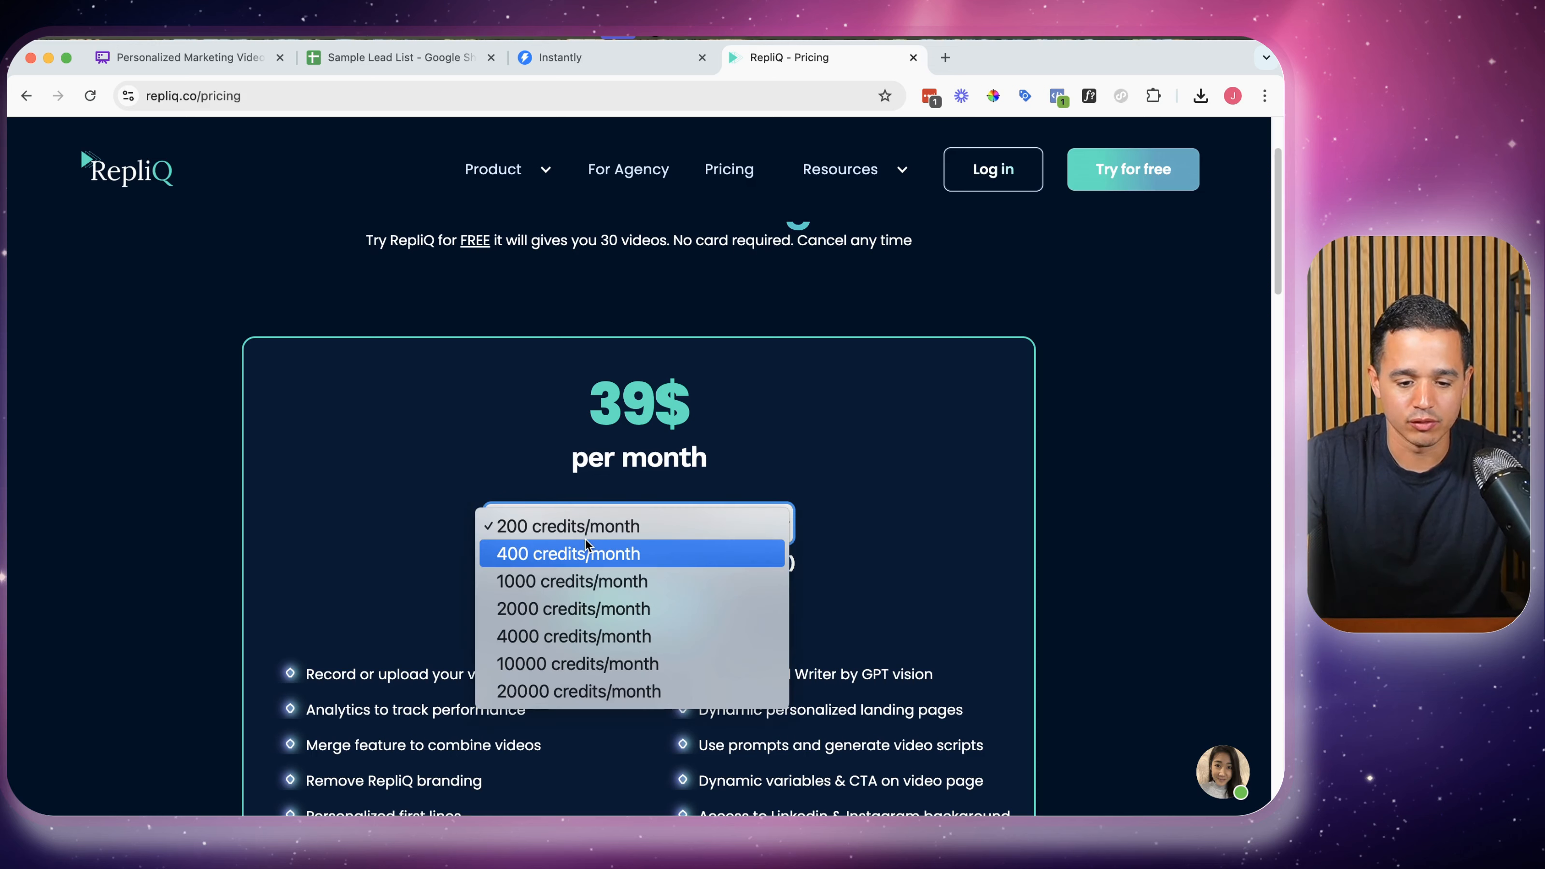
pyautogui.click(586, 579)
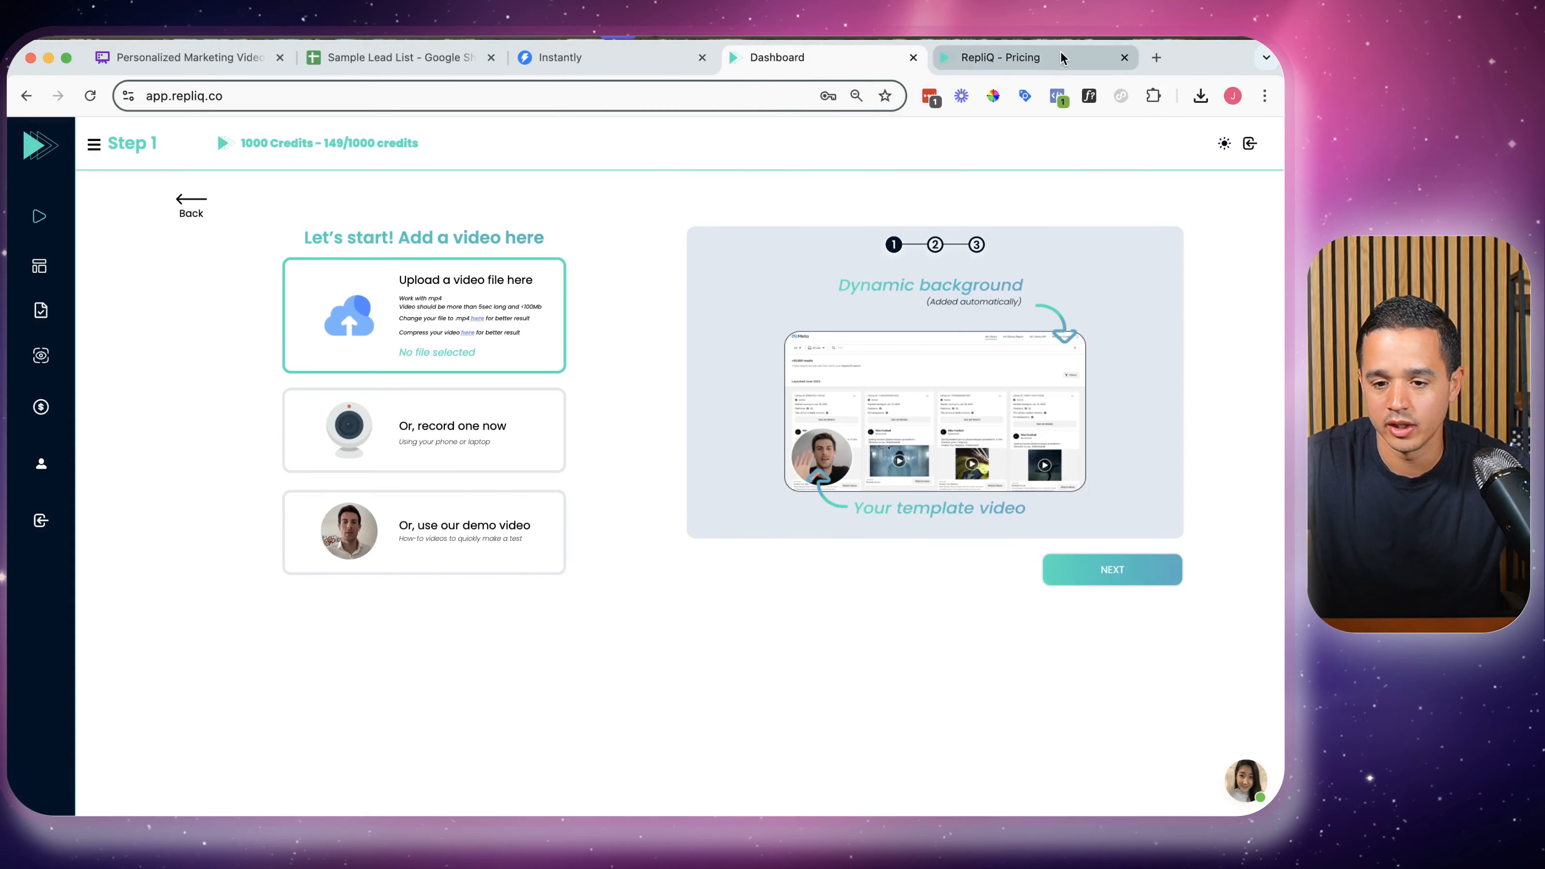
# Close the Pricing tab, point out the 149 remaining credits, and glance at the saved templates
pyautogui.click(1123, 58)
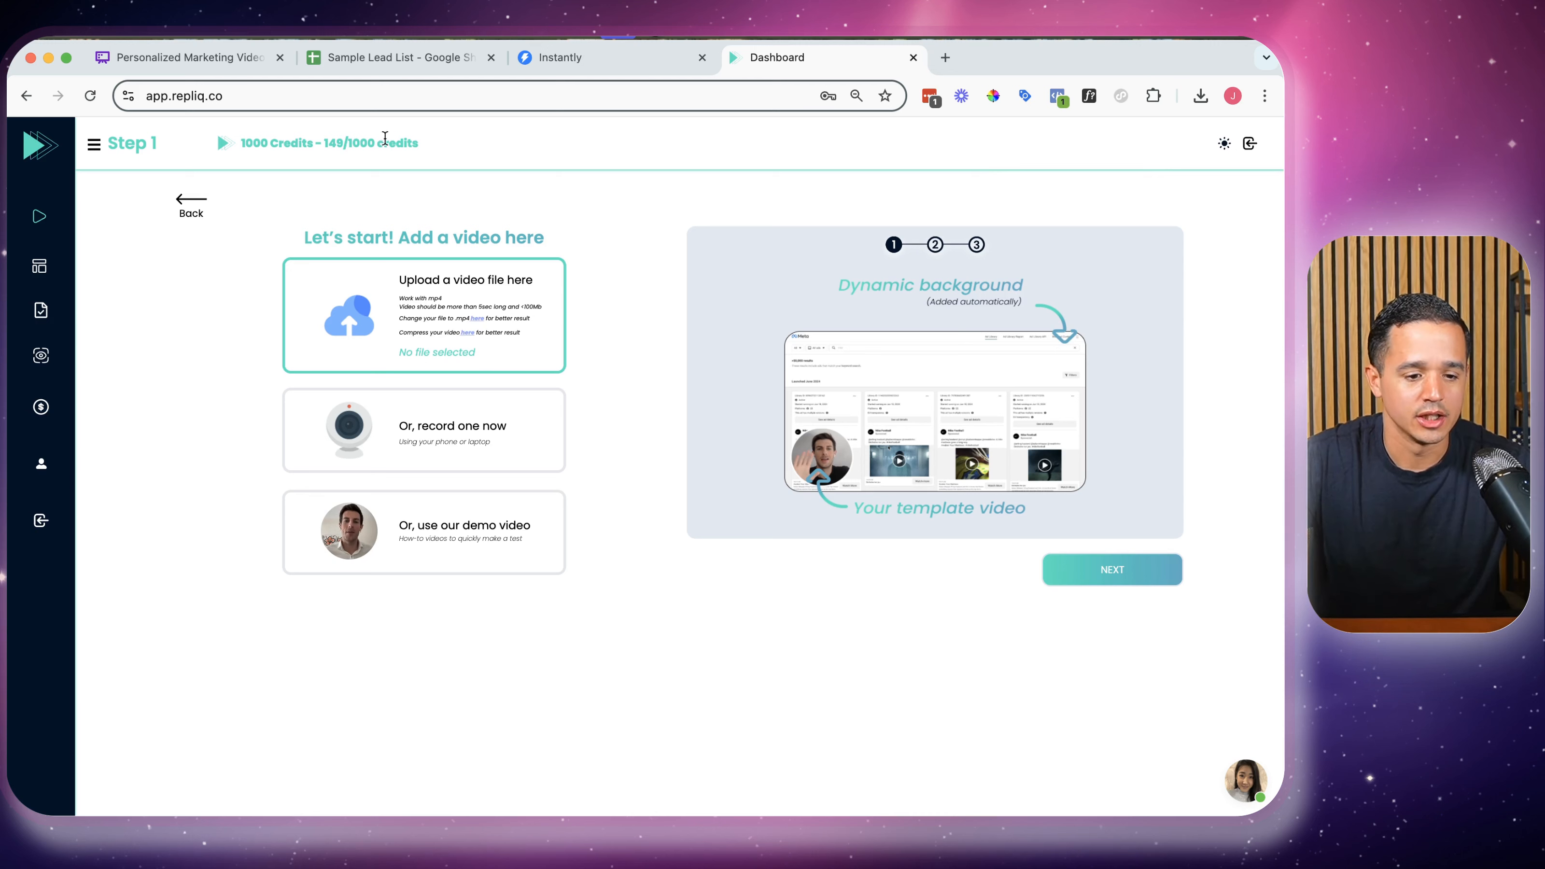
pyautogui.tripleClick(272, 143)
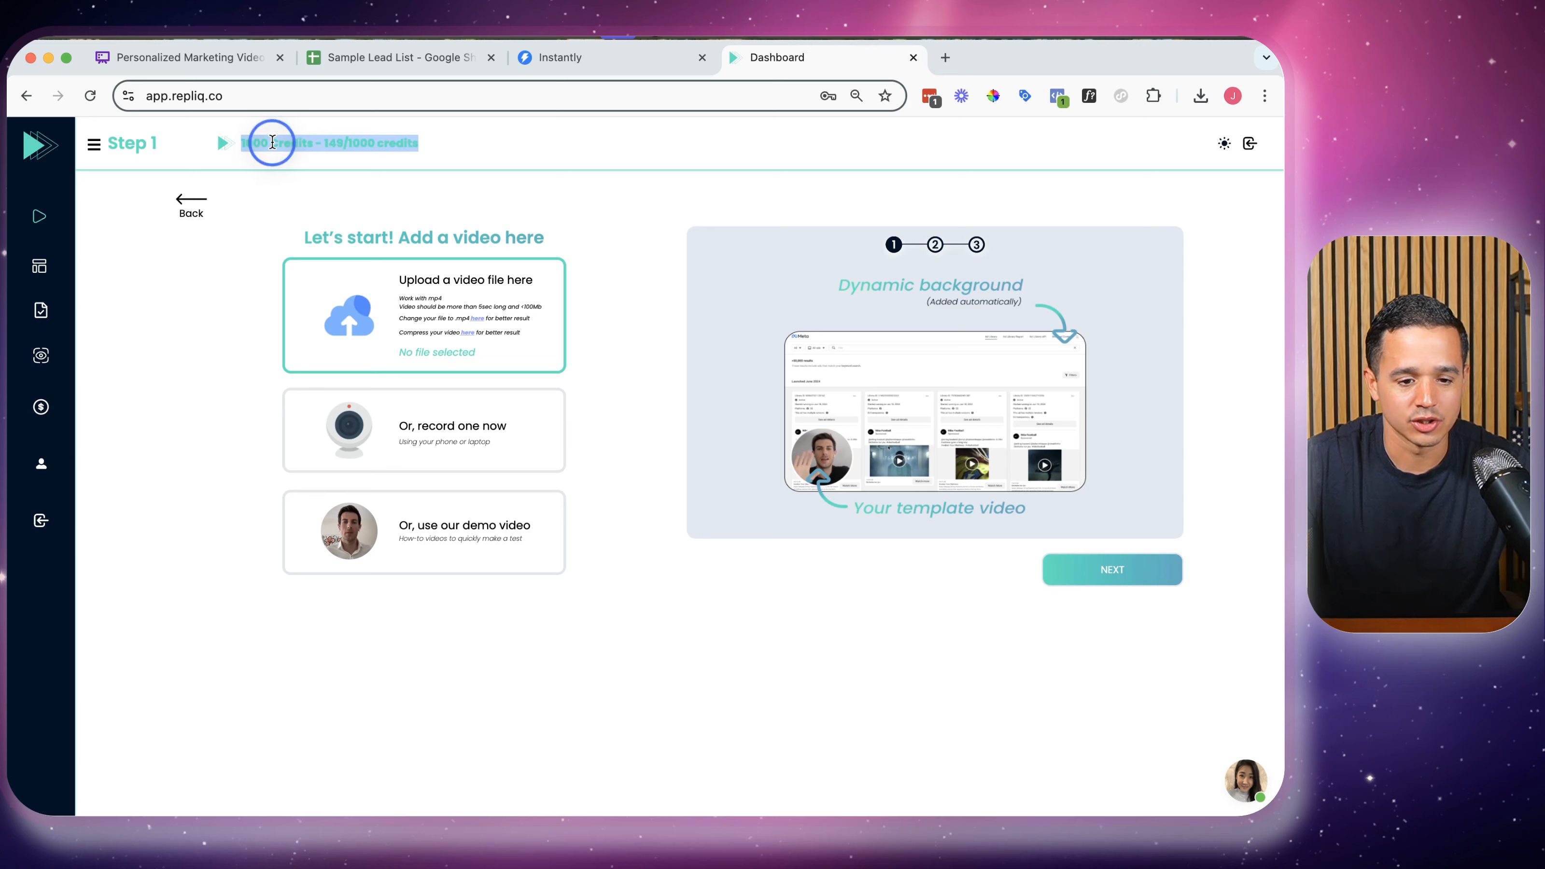
pyautogui.click(346, 143)
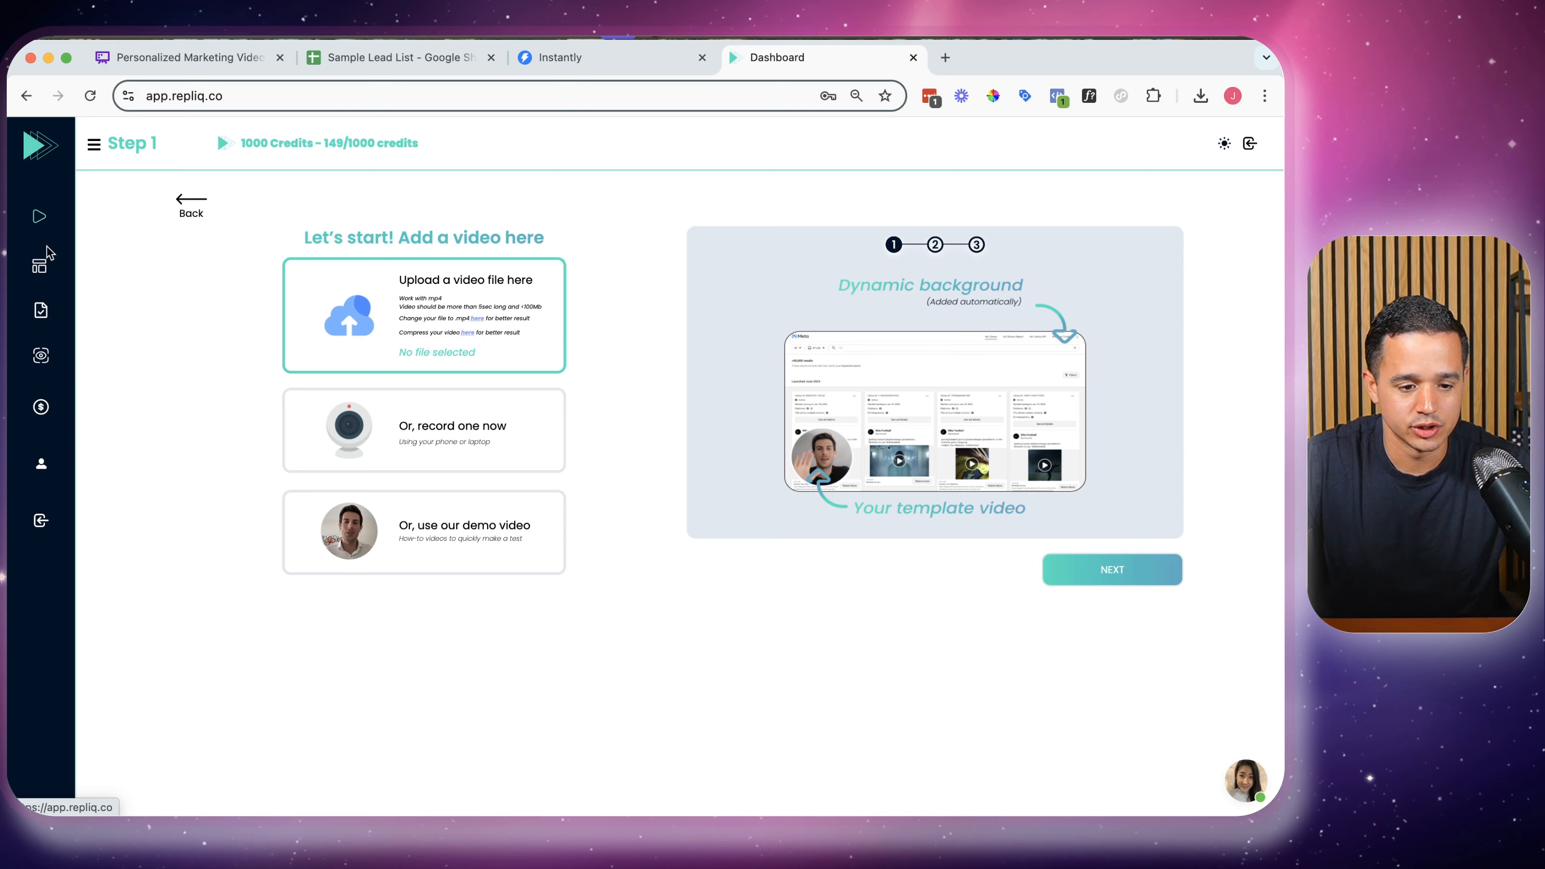
pyautogui.click(39, 264)
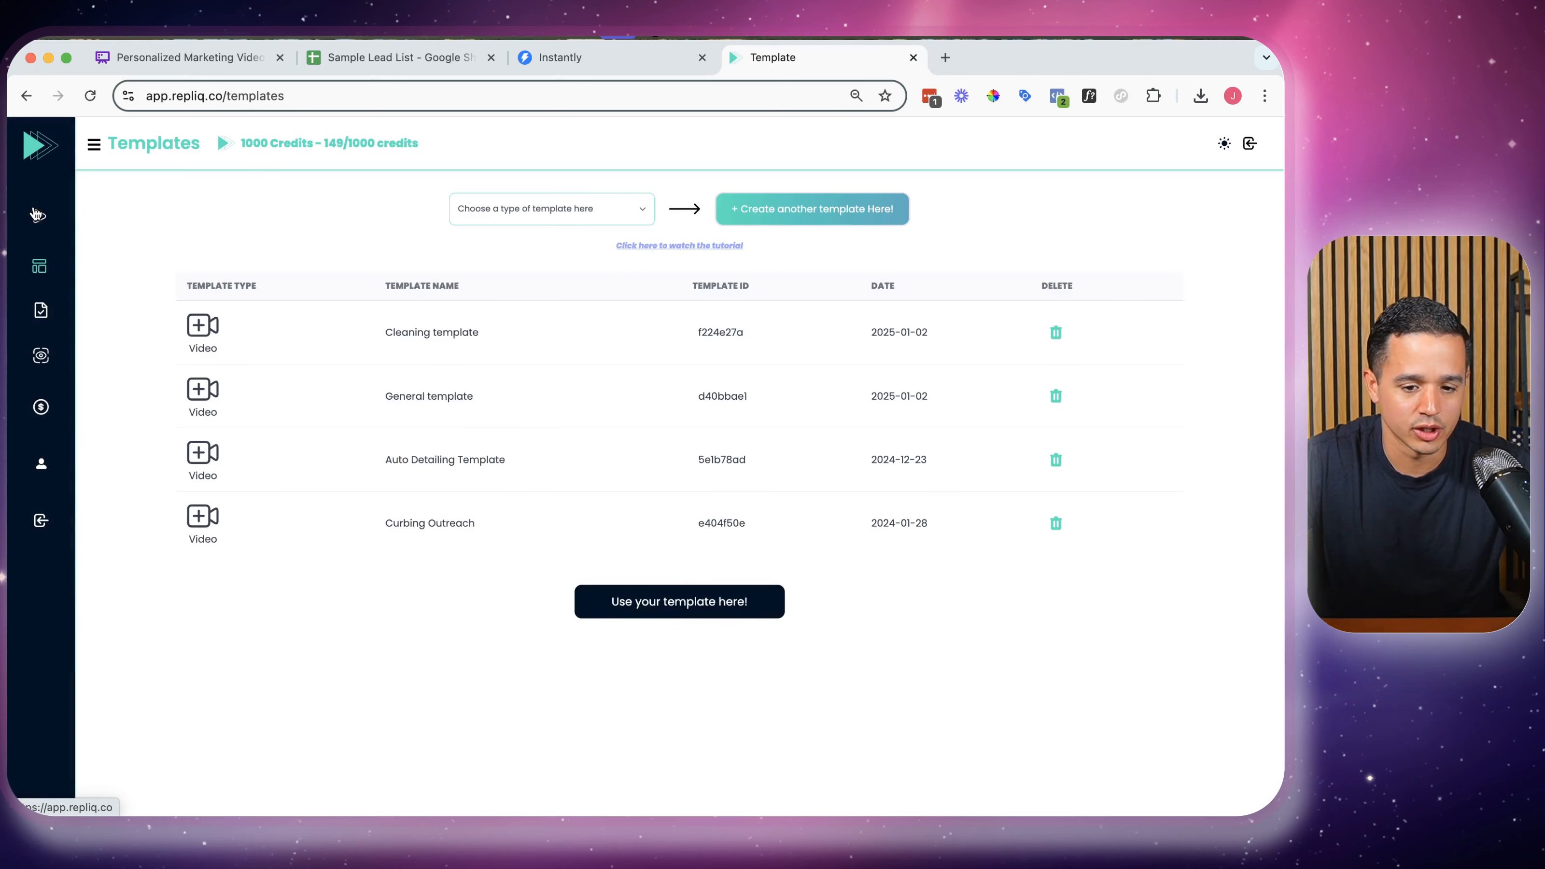
pyautogui.click(39, 216)
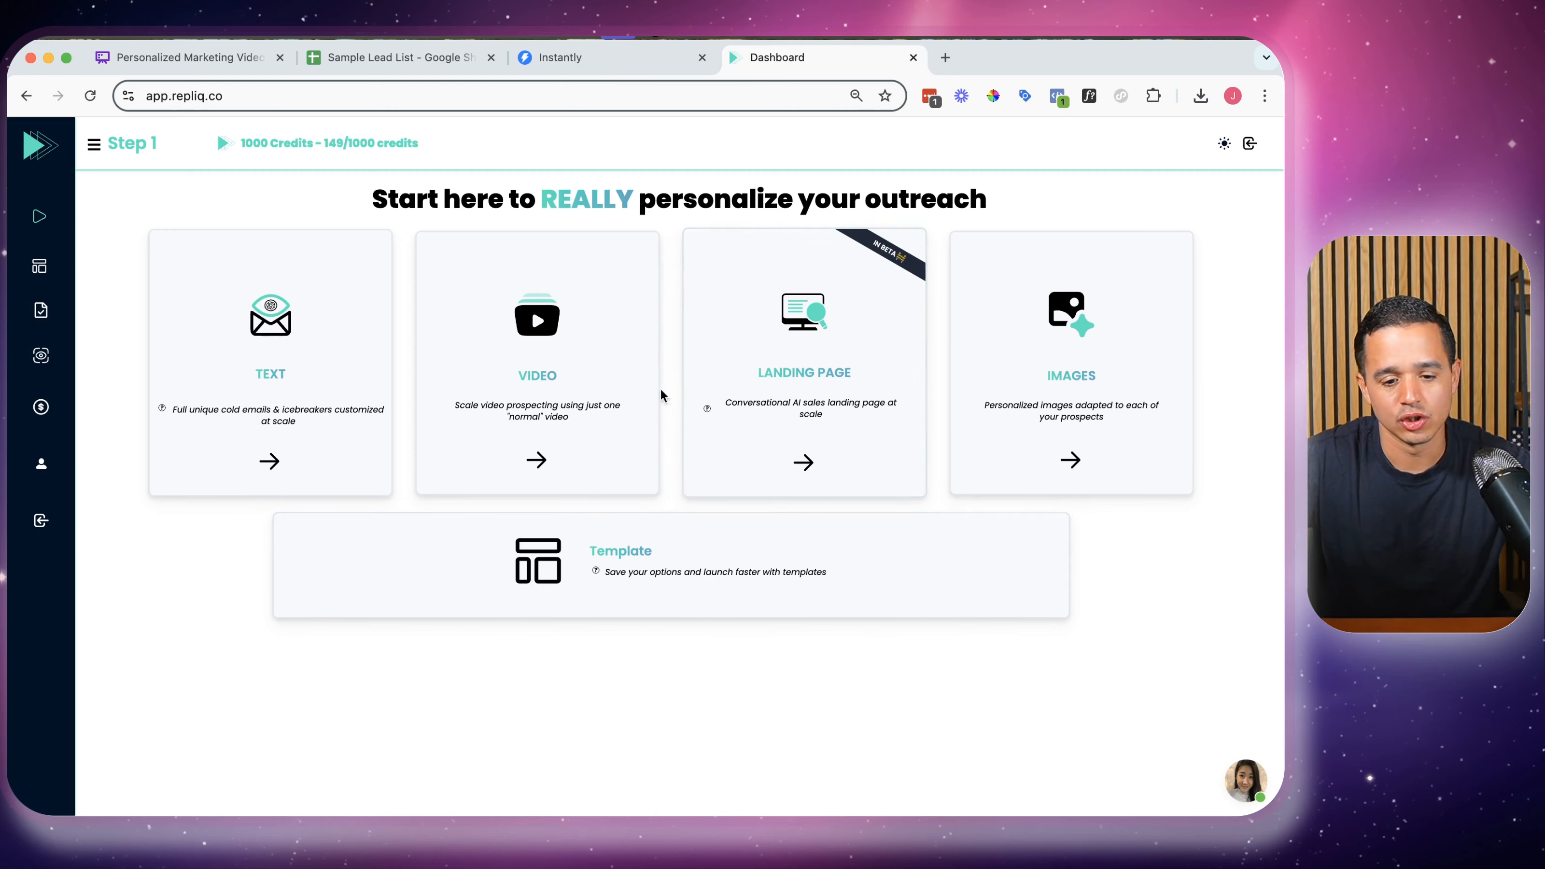
# Start a personalized video project on a Meta pages background using Demo Personalized Videos.mp4
pyautogui.click(612, 396)
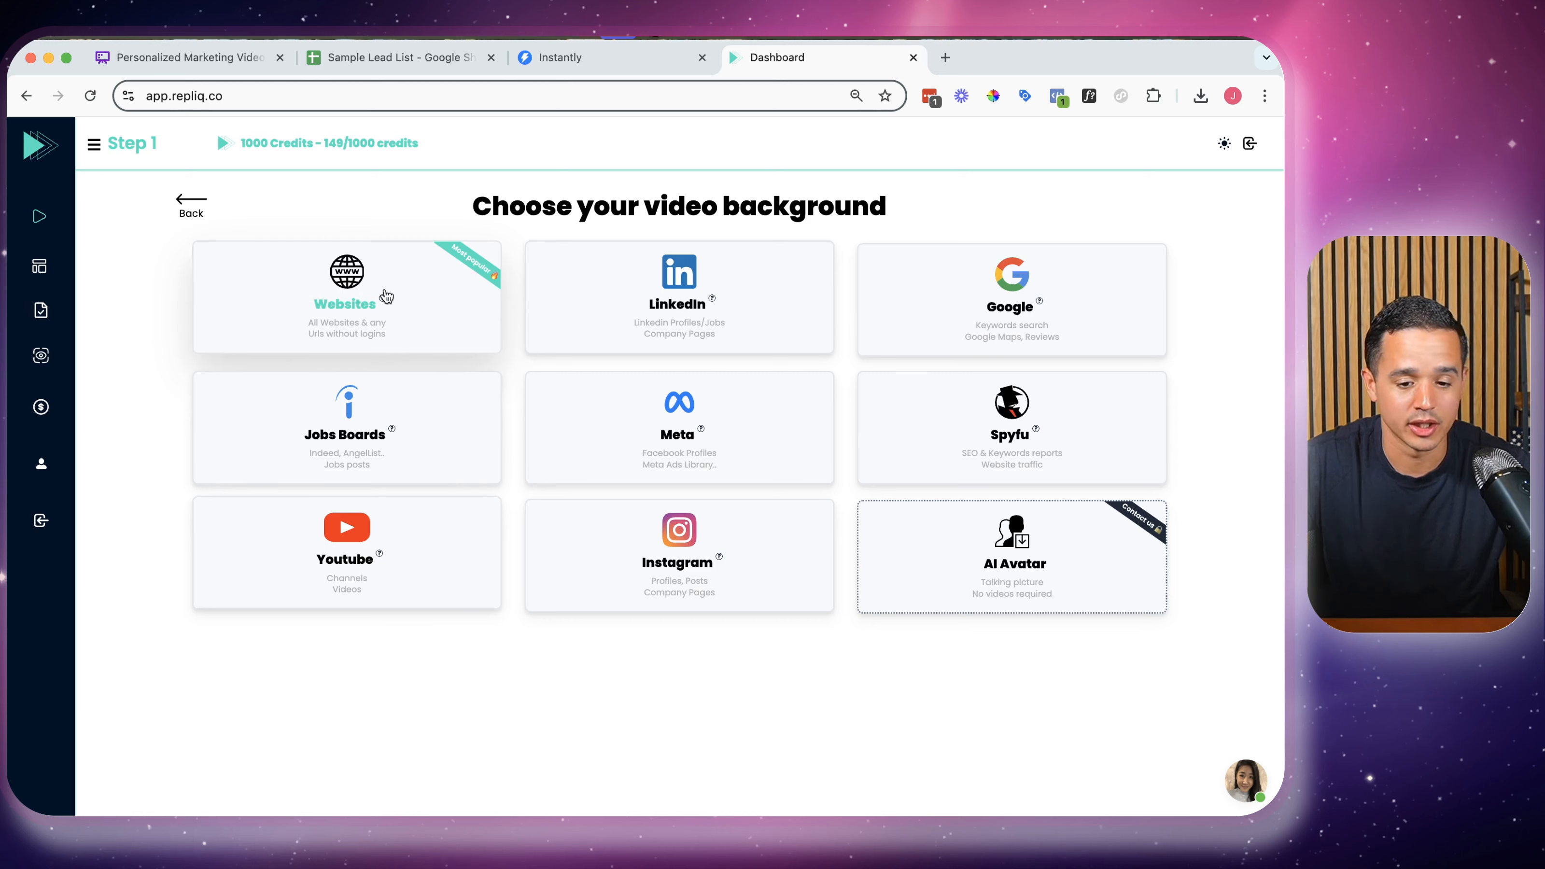
pyautogui.click(753, 426)
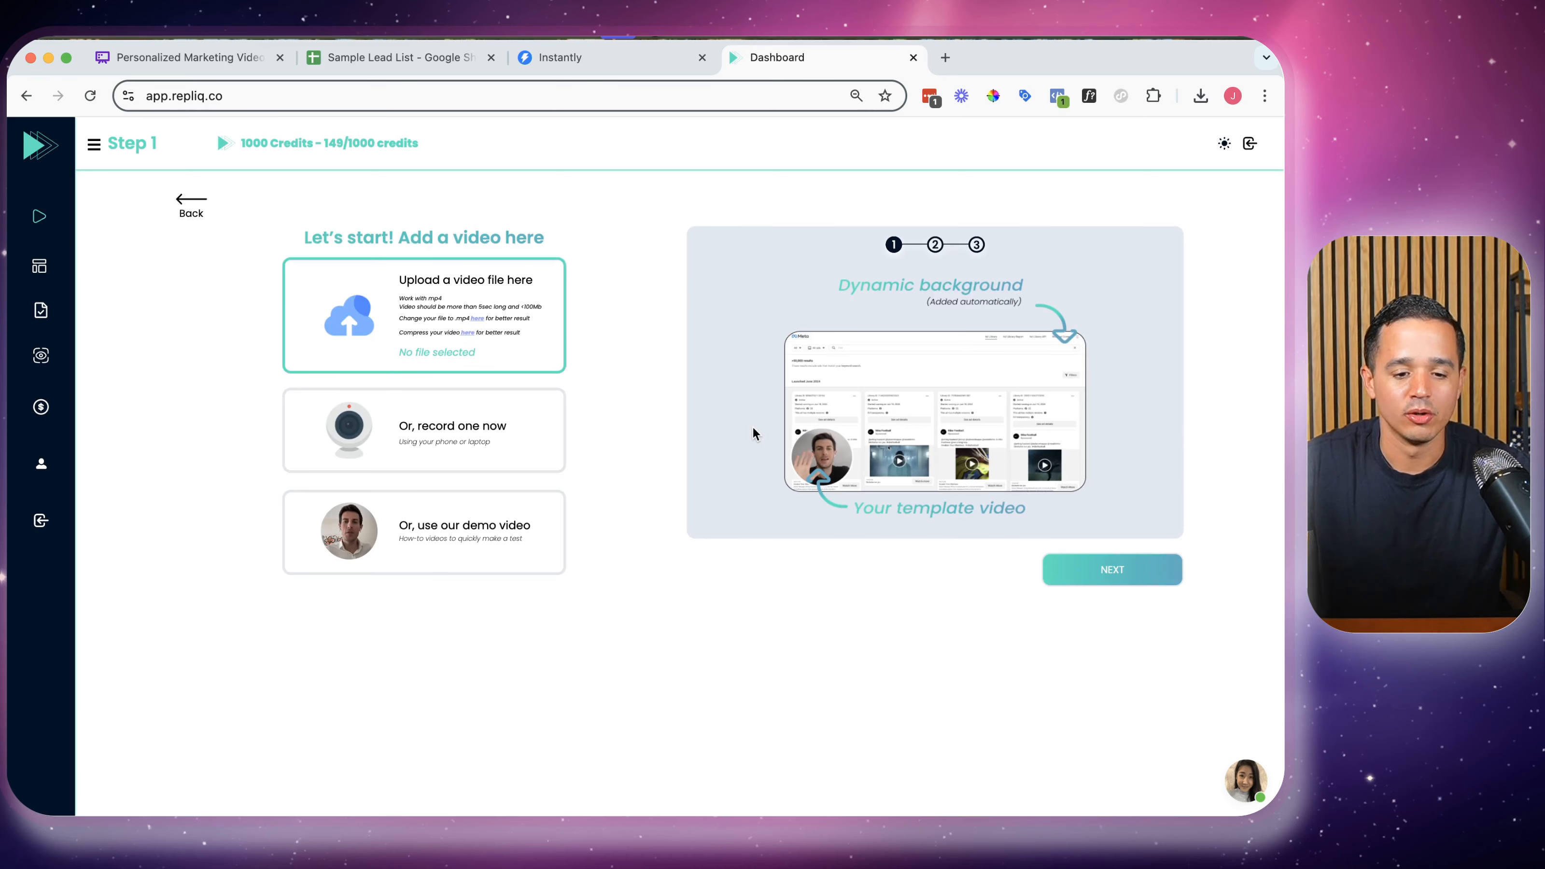
pyautogui.click(363, 313)
pyautogui.doubleClick(359, 271)
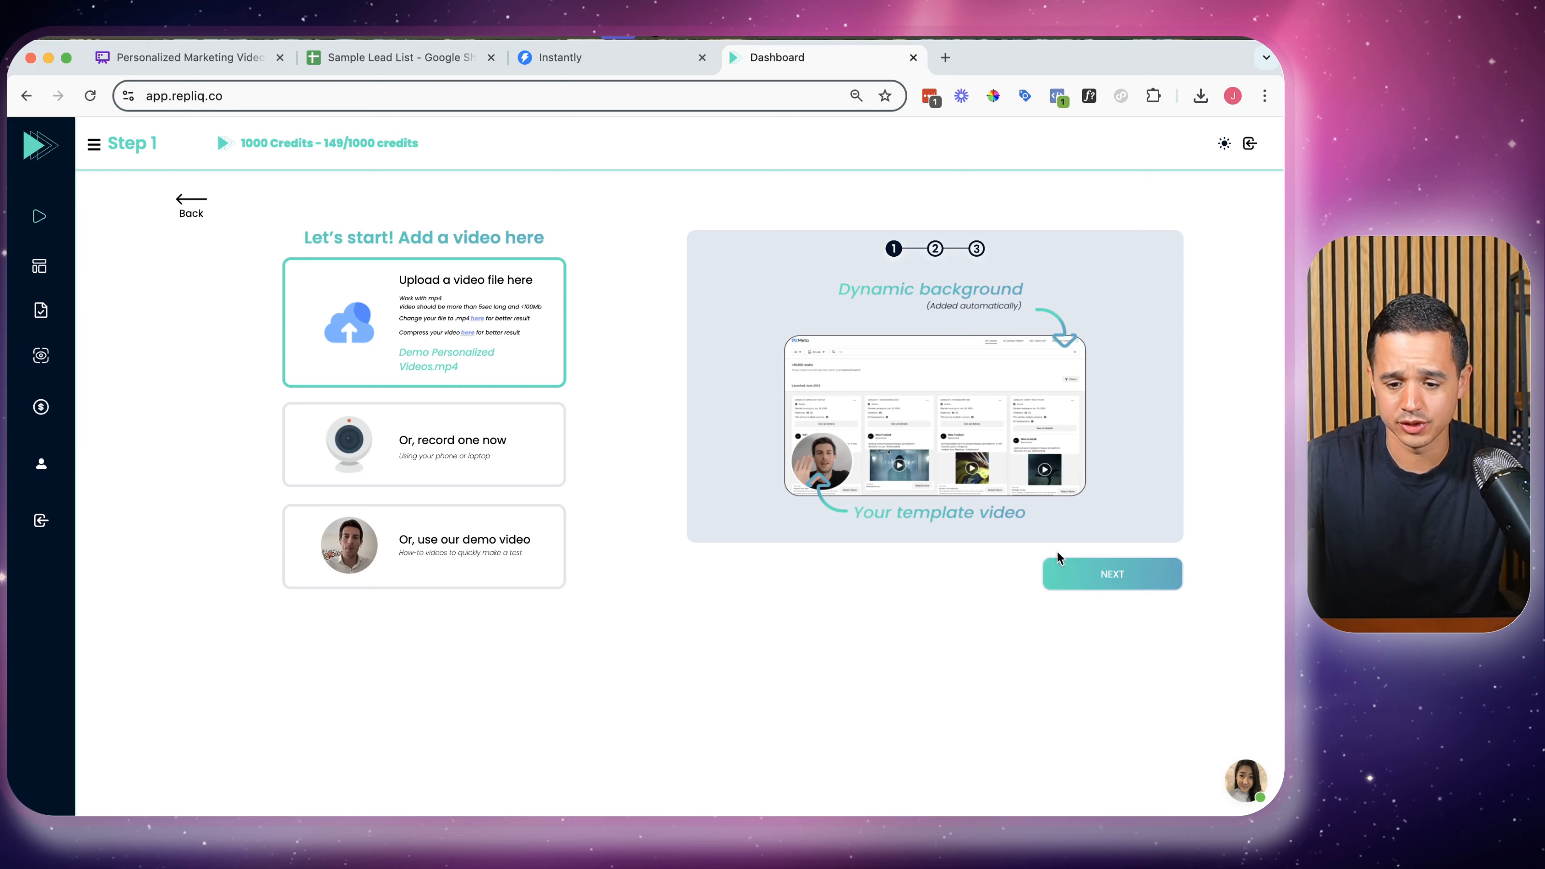
pyautogui.click(1077, 567)
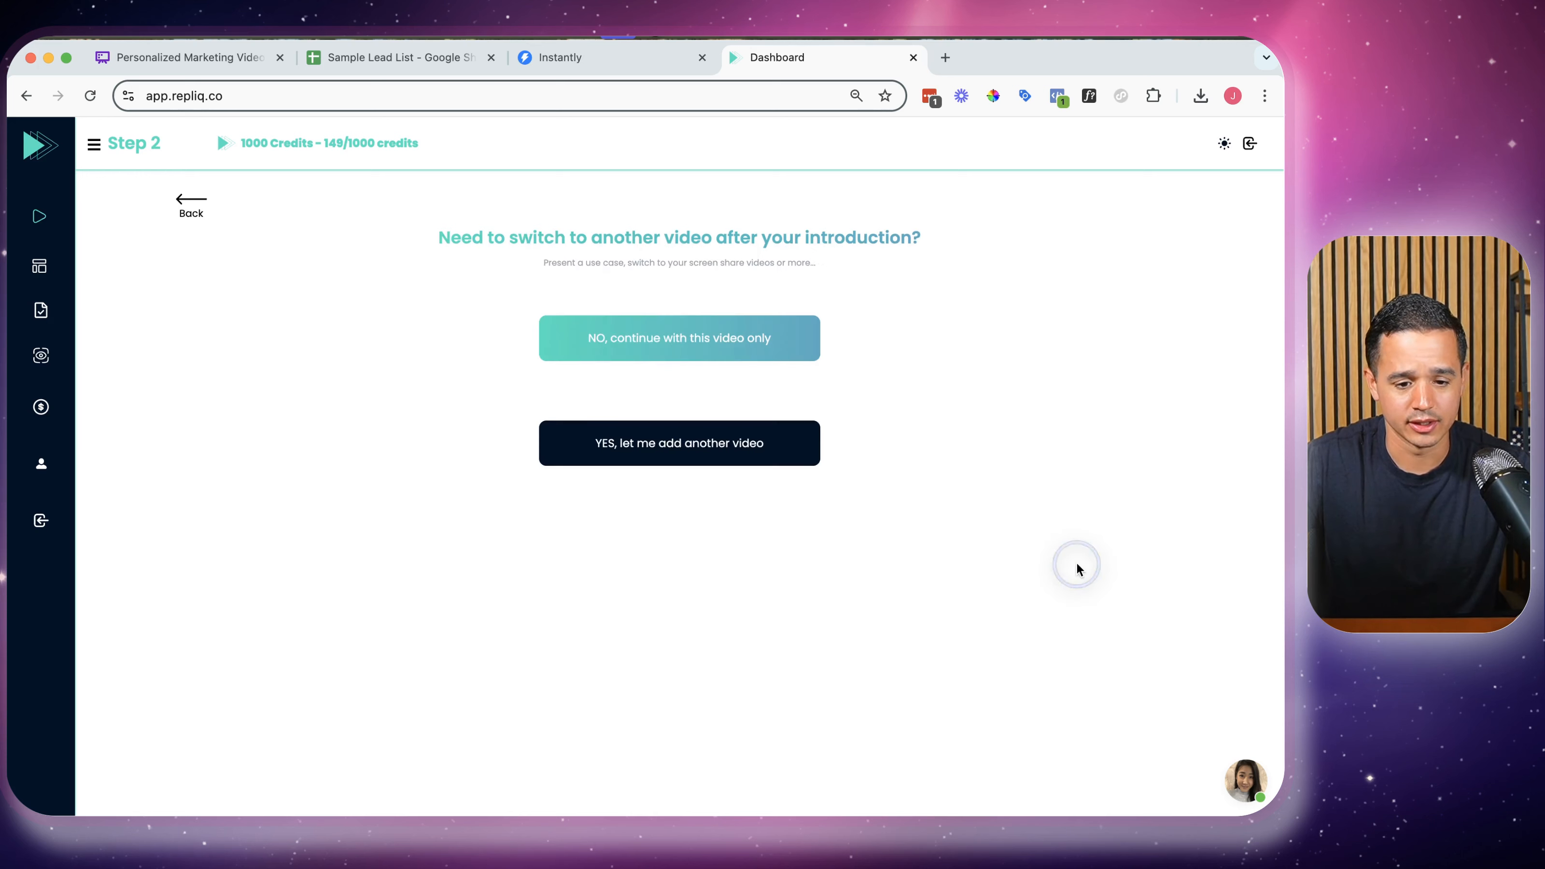
# Keep only this one video and drop the lead list CSV into RepliQ's file importer
pyautogui.click(794, 356)
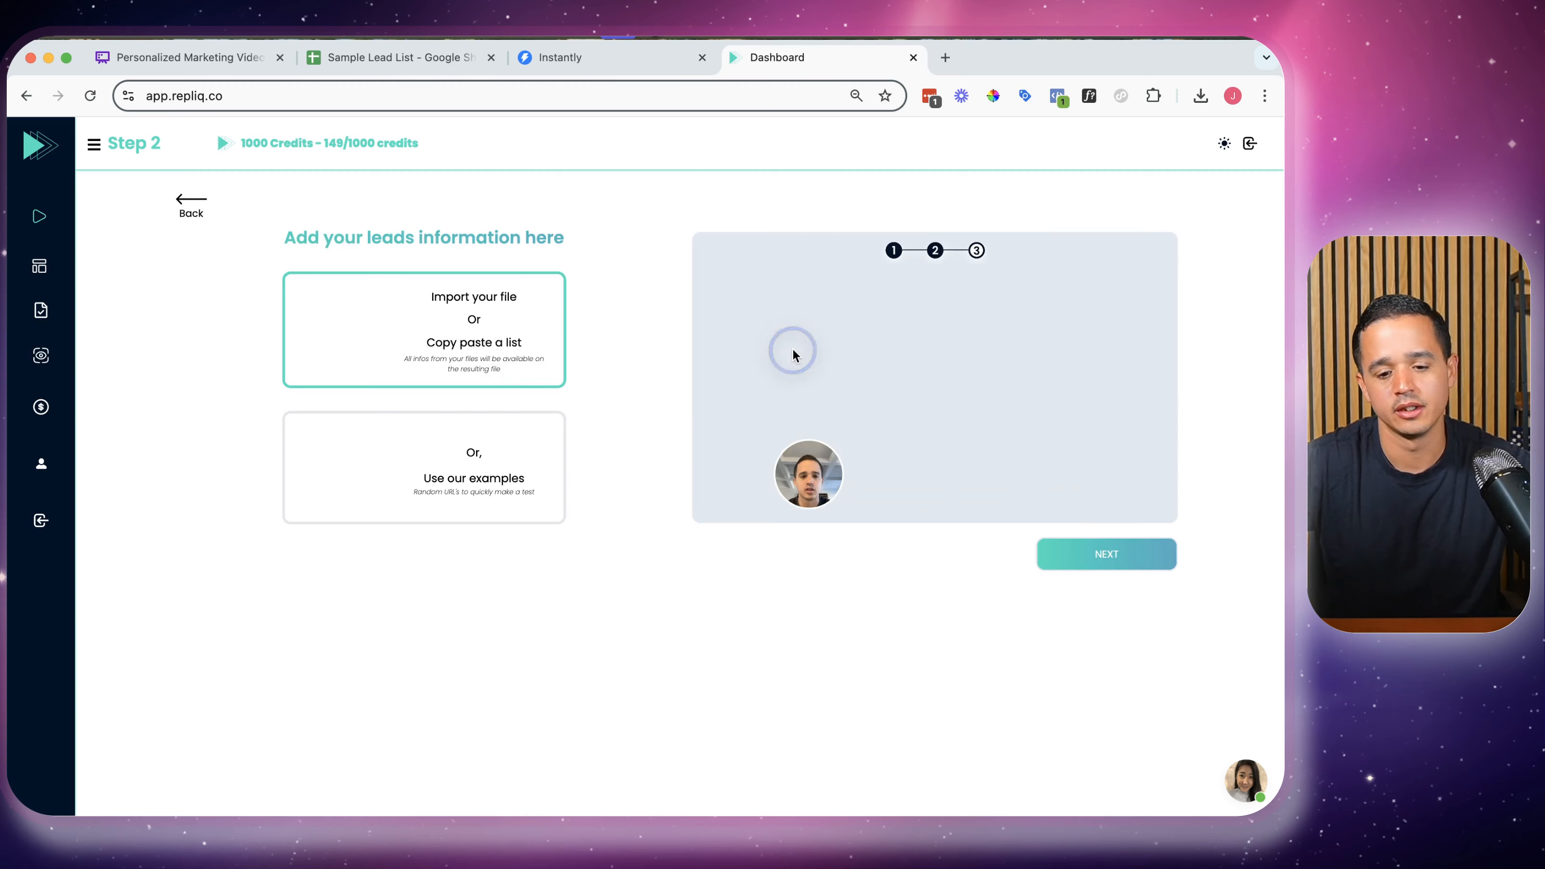
pyautogui.click(463, 304)
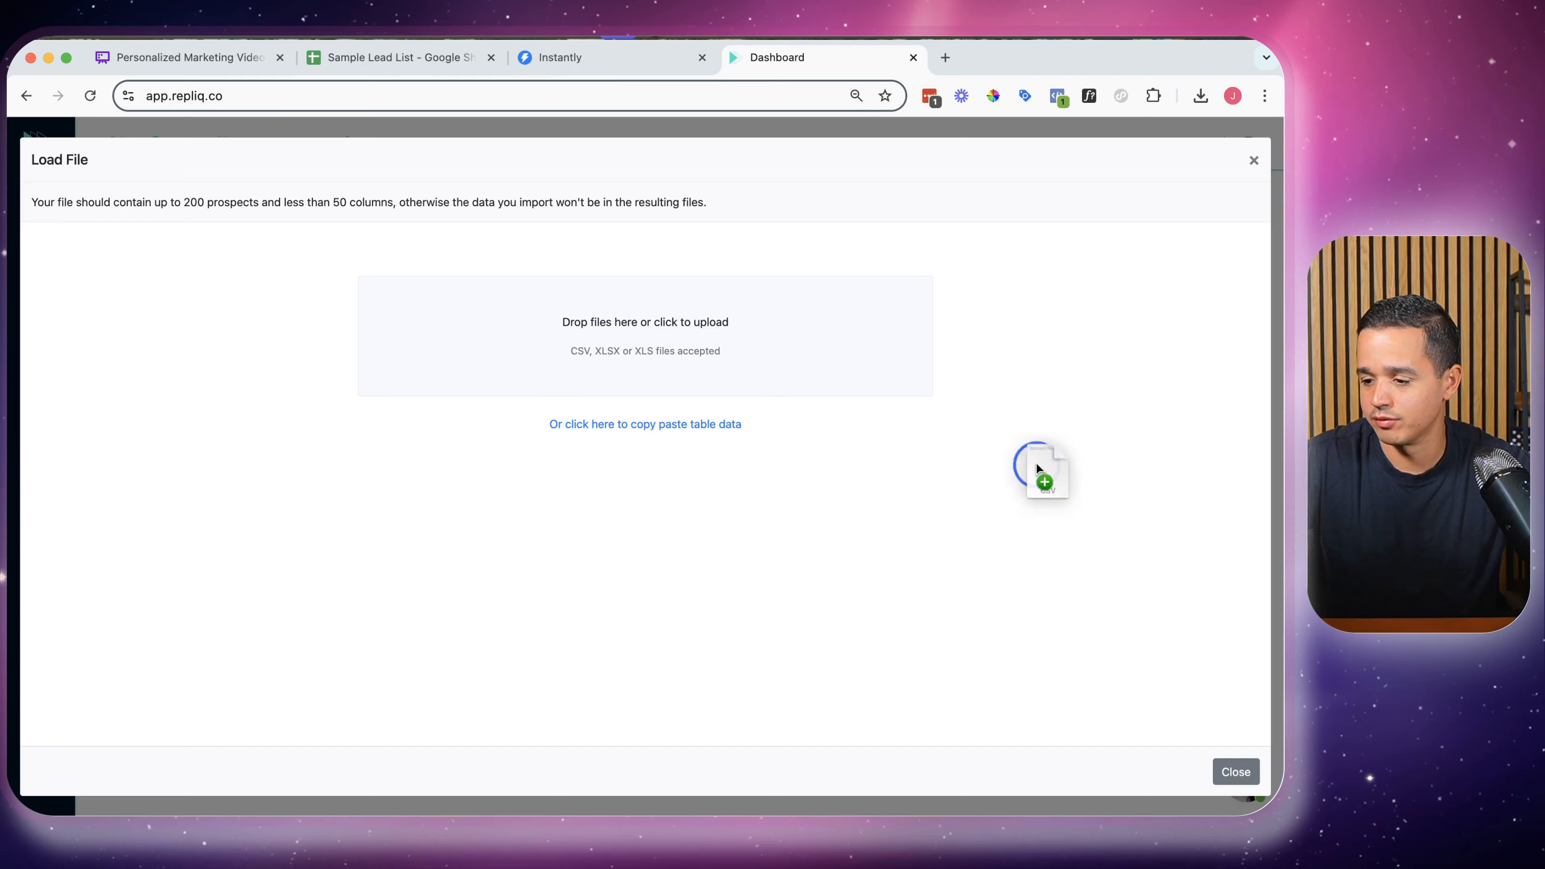
pyautogui.moveTo(1036, 467); pyautogui.dragTo(669, 349)
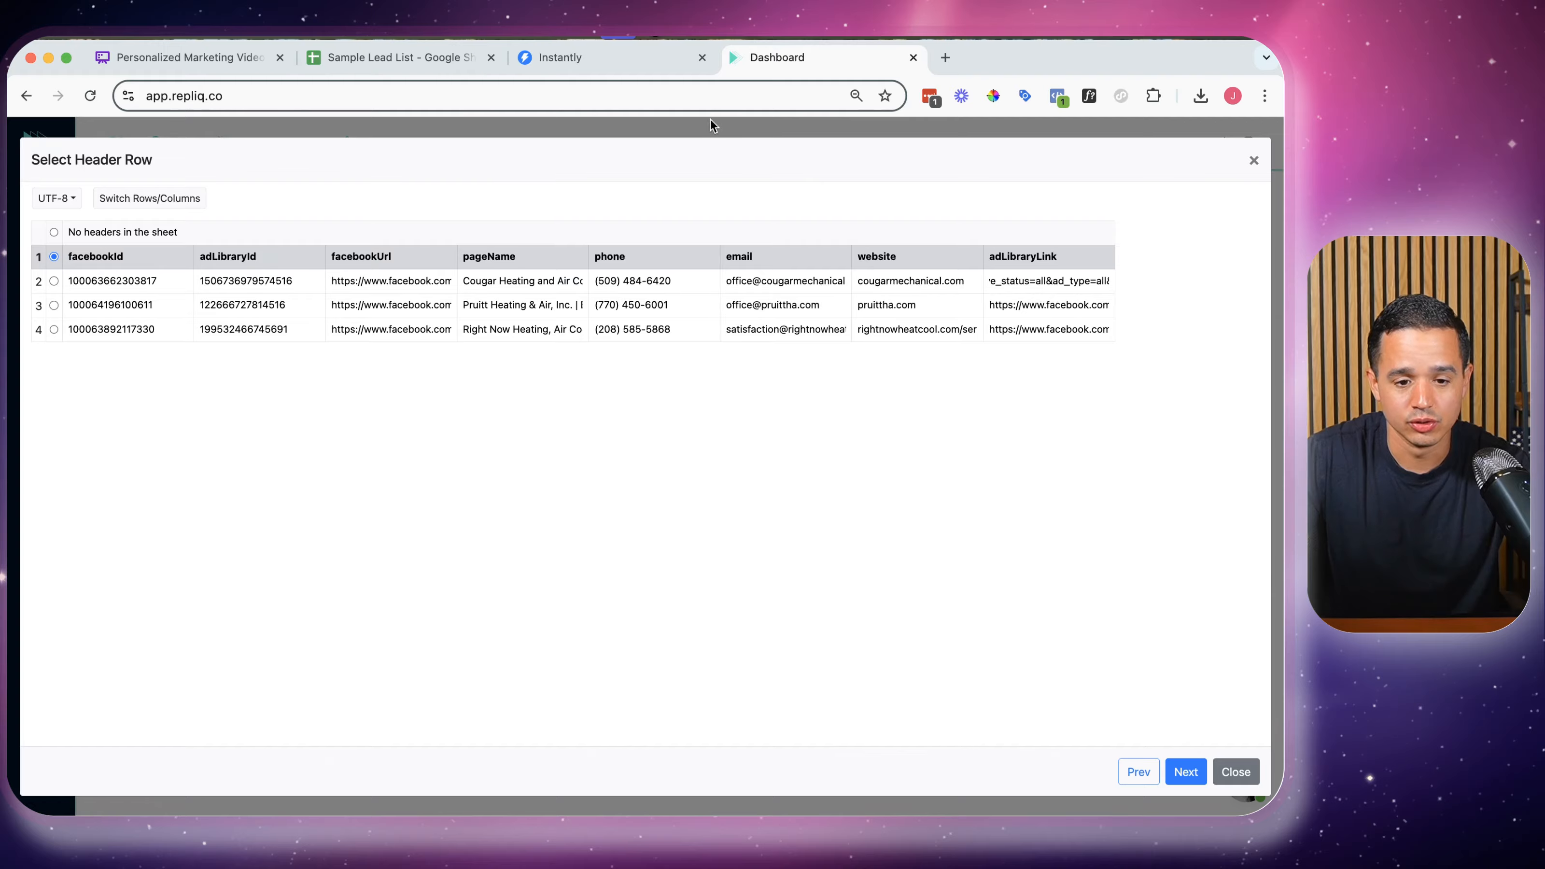
pyautogui.click(447, 57)
# Scroll through the lead columns and bring up the first lead's adLibraryLink preview in cell H2
pyautogui.moveTo(549, 266)
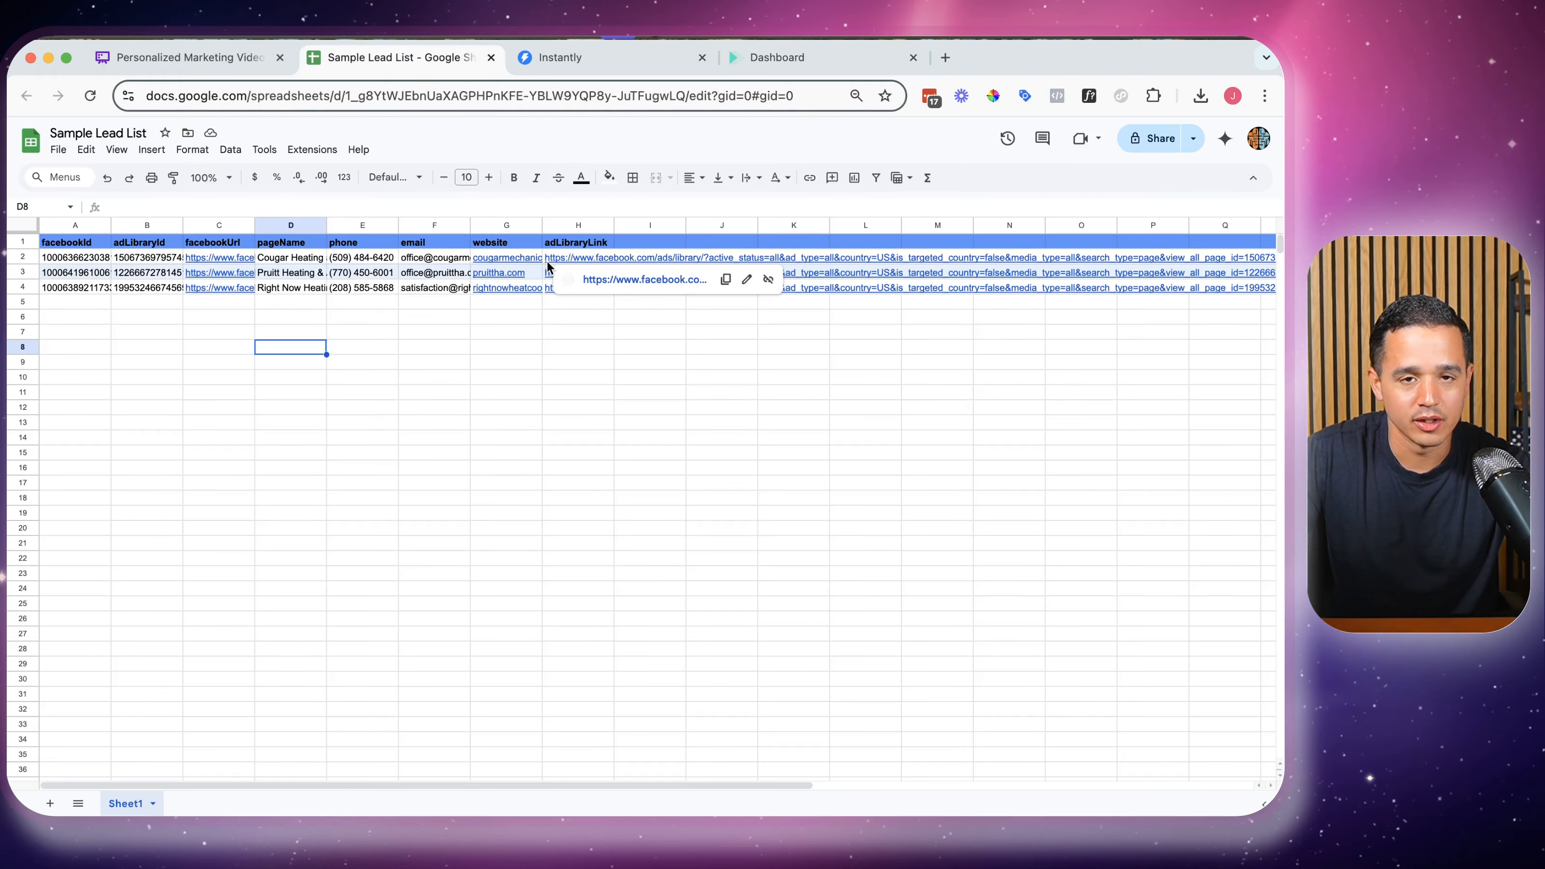
pyautogui.hscroll(1, 550, 258)
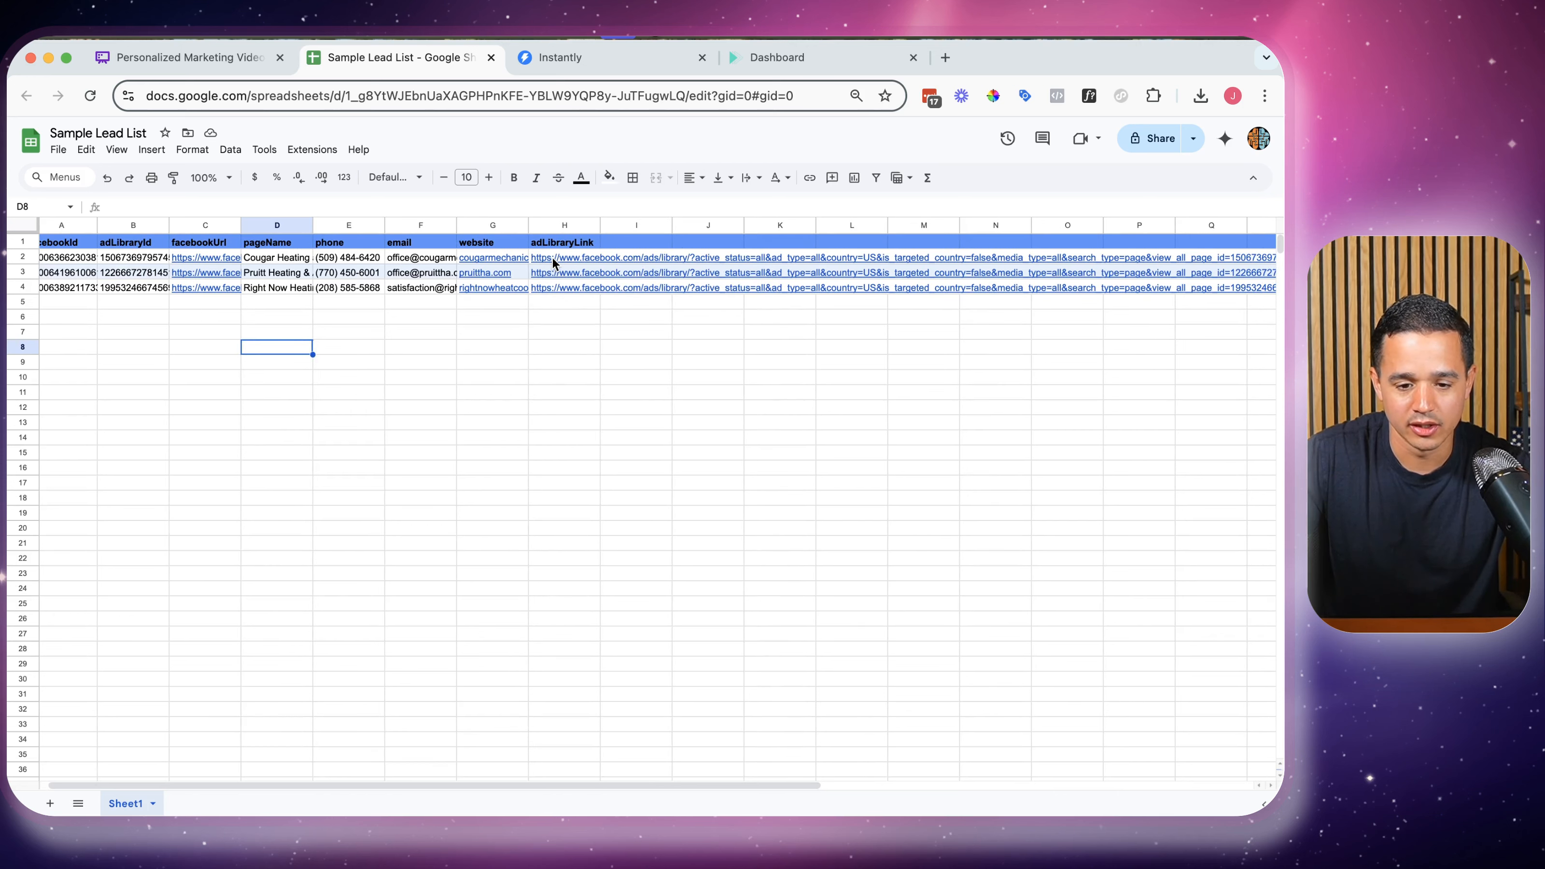
pyautogui.hscroll(5, 677, 262)
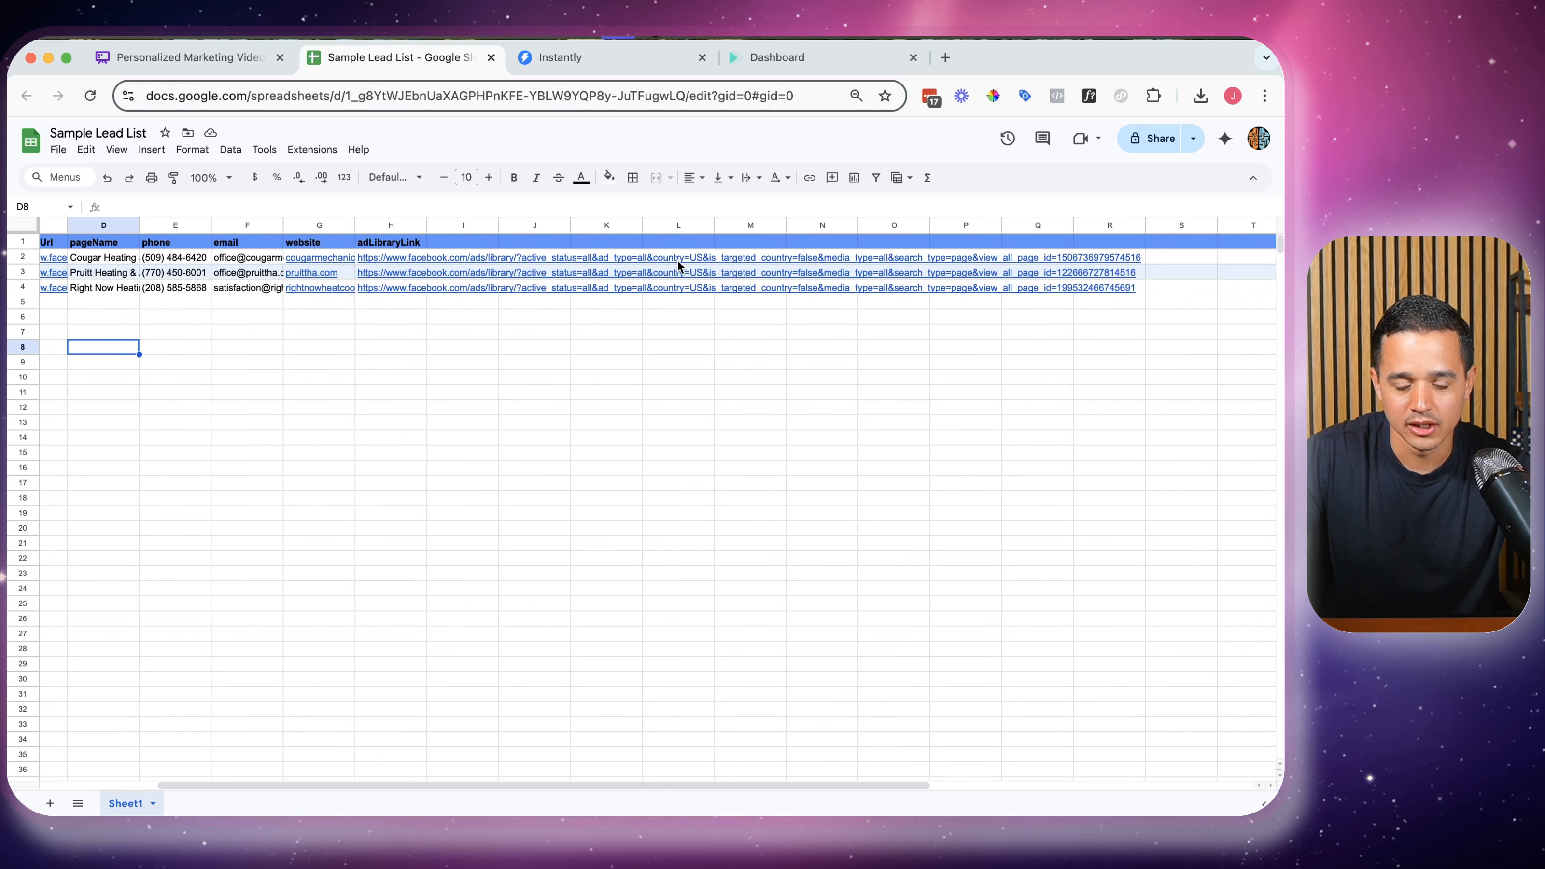
pyautogui.hscroll(2, 678, 265)
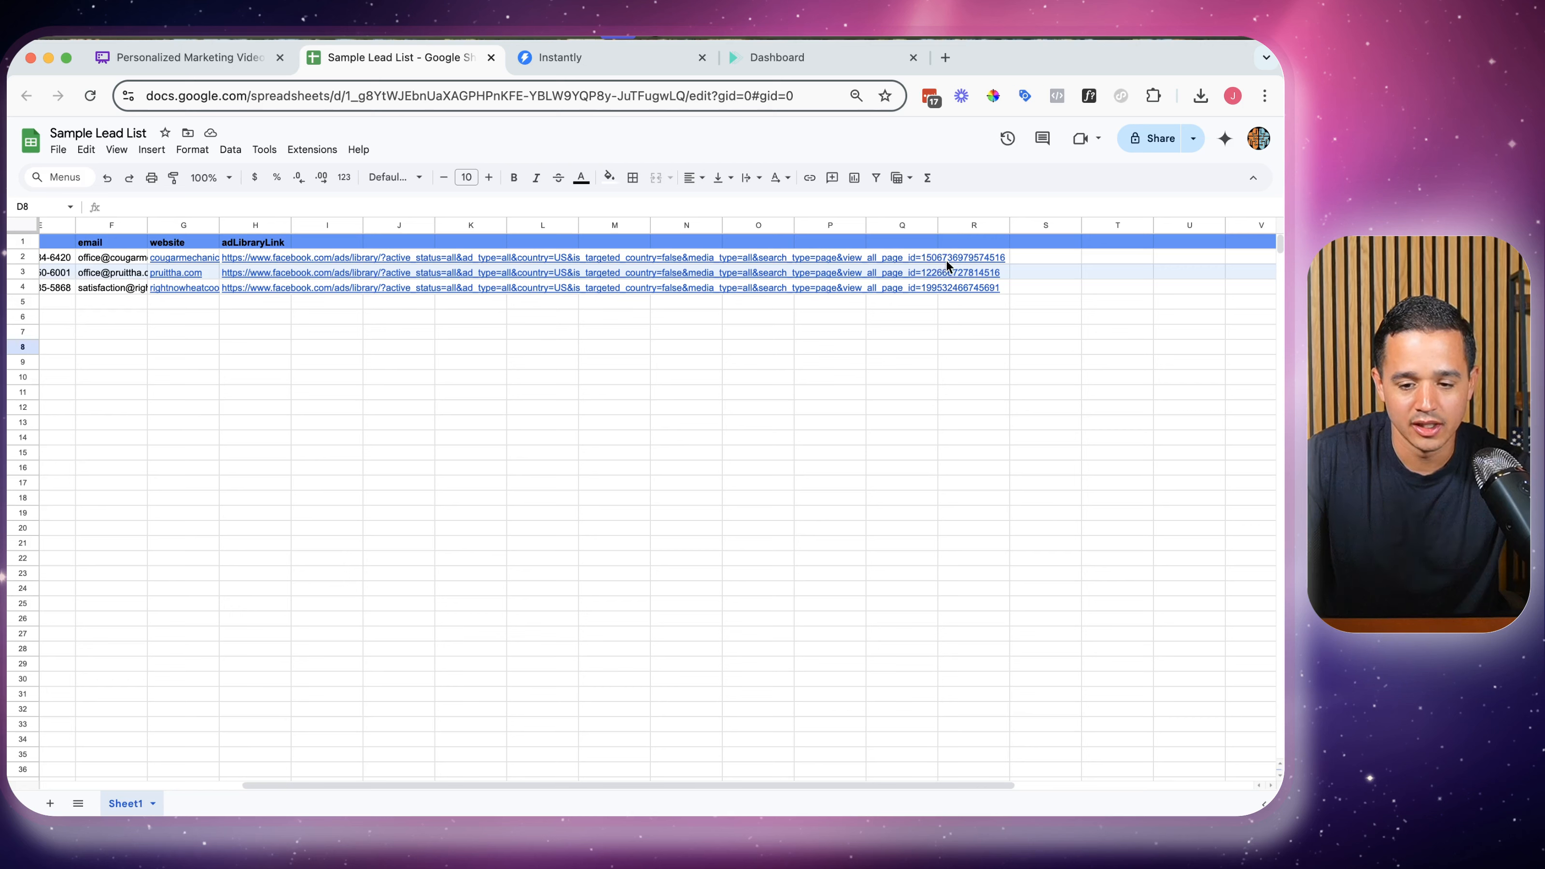
pyautogui.hscroll(-7, 946, 260)
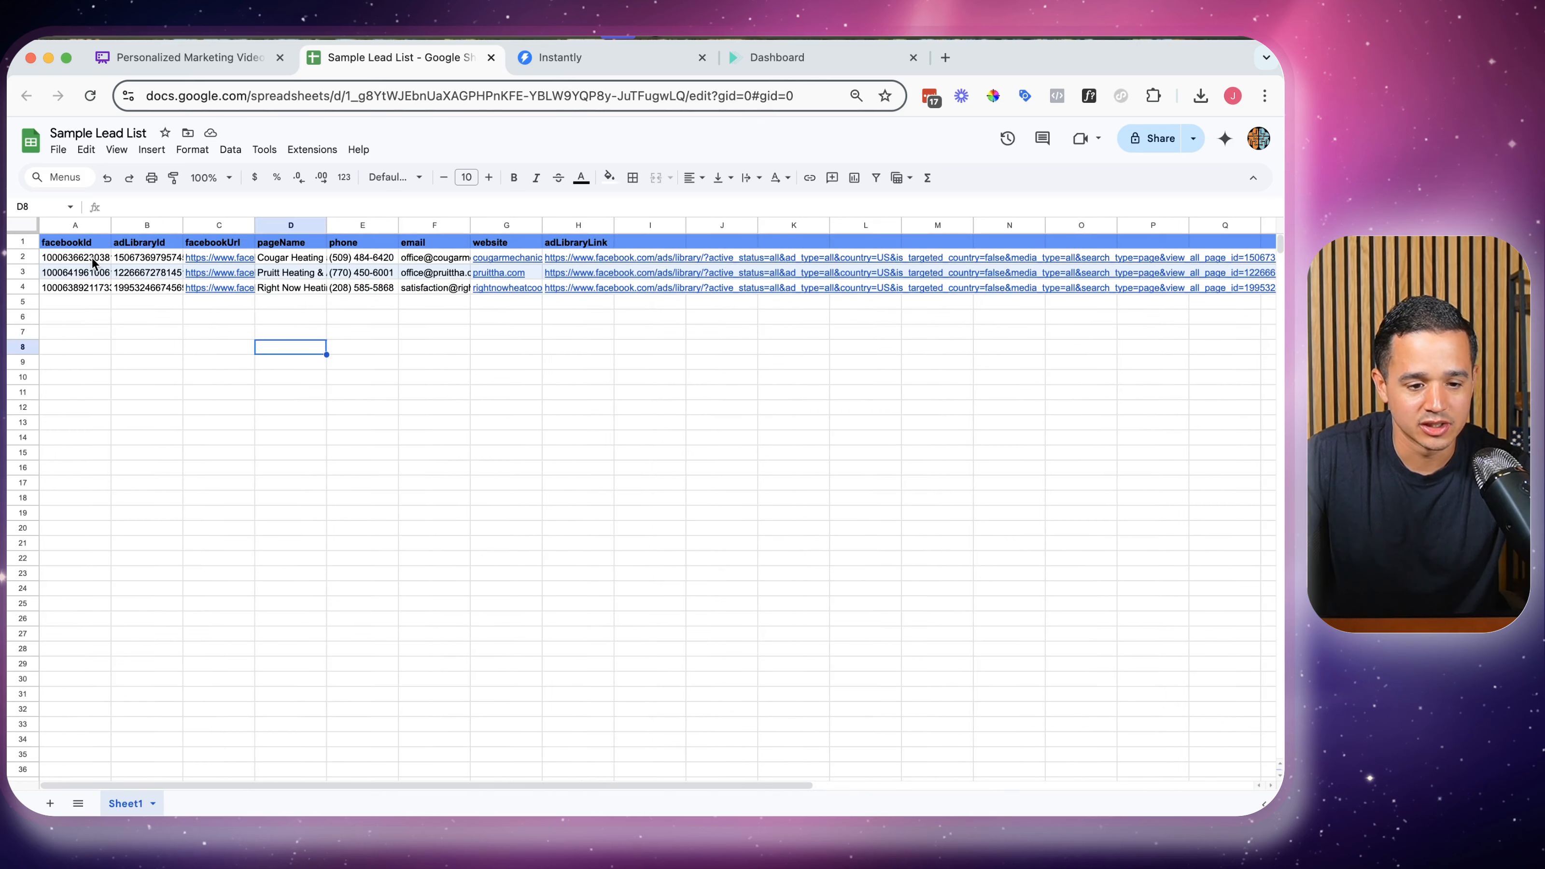
pyautogui.click(94, 262)
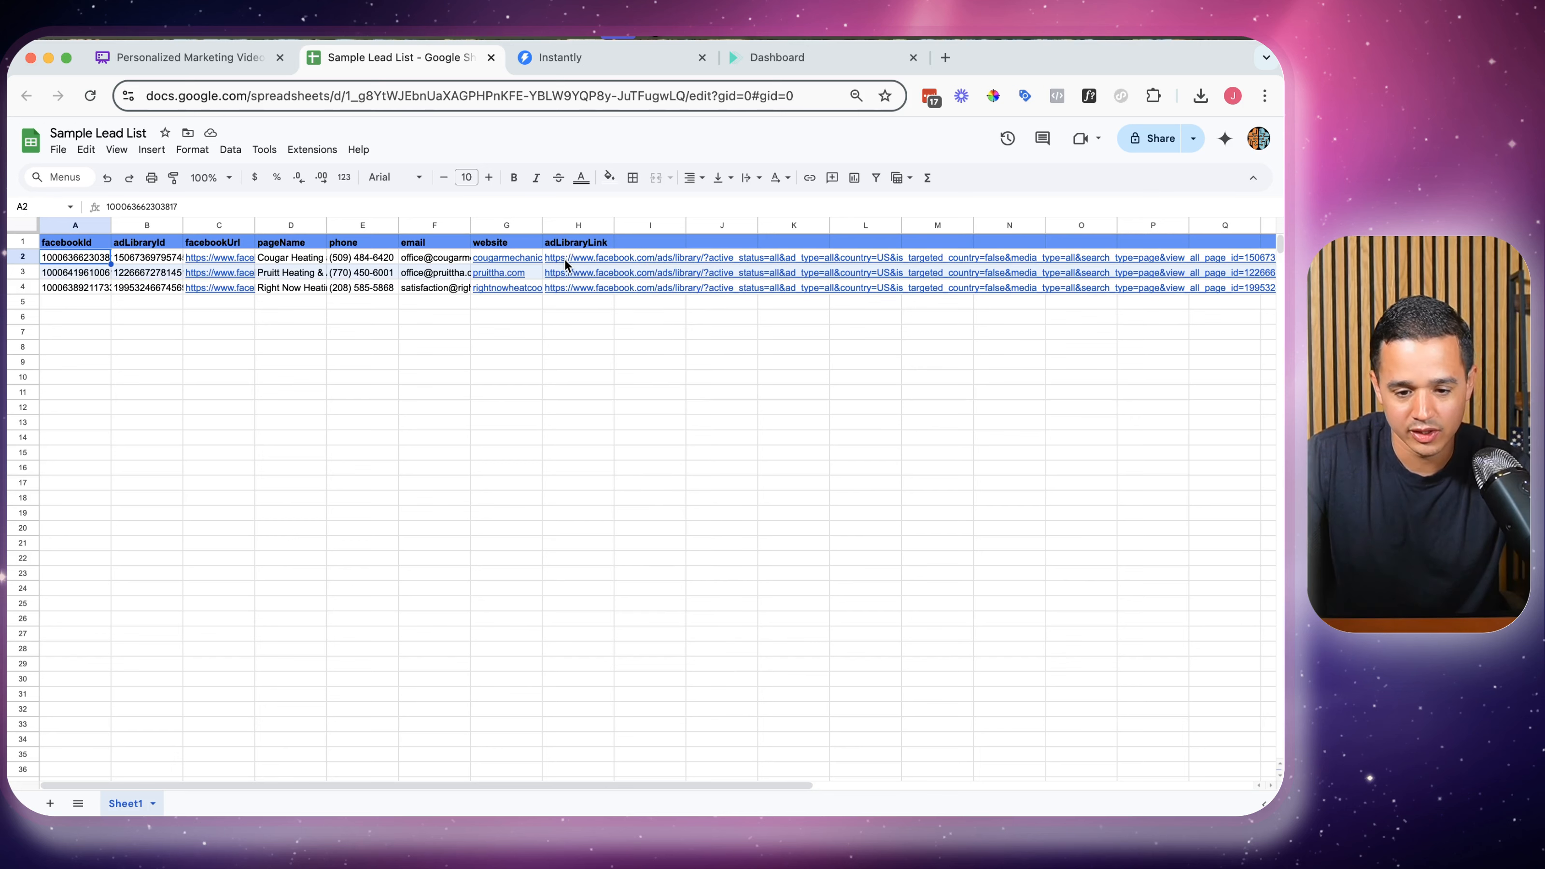
pyautogui.hscroll(8, 565, 258)
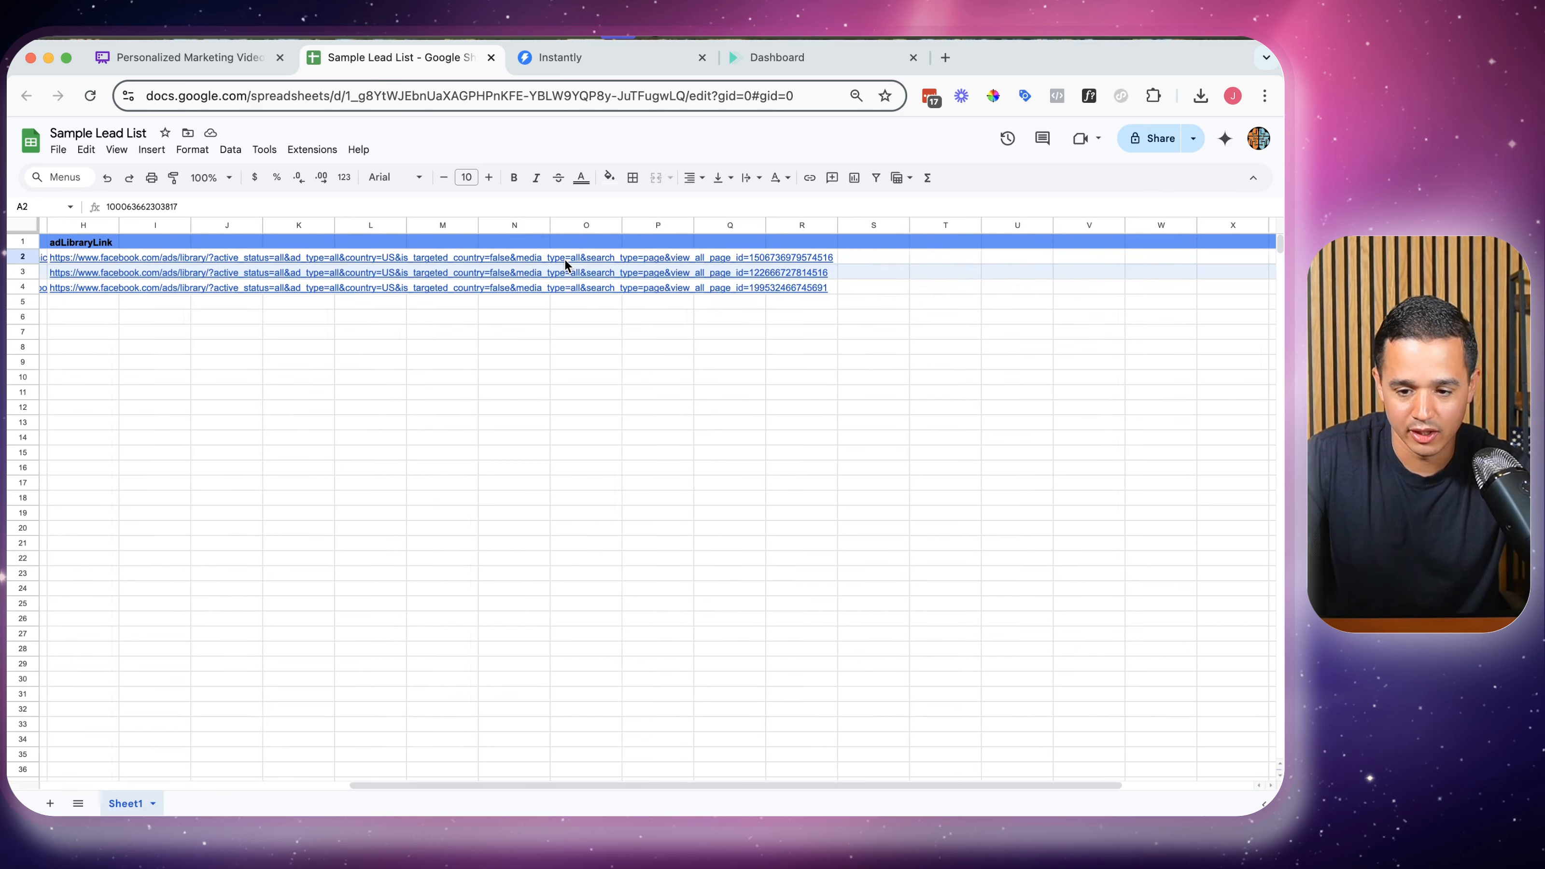
pyautogui.click(768, 258)
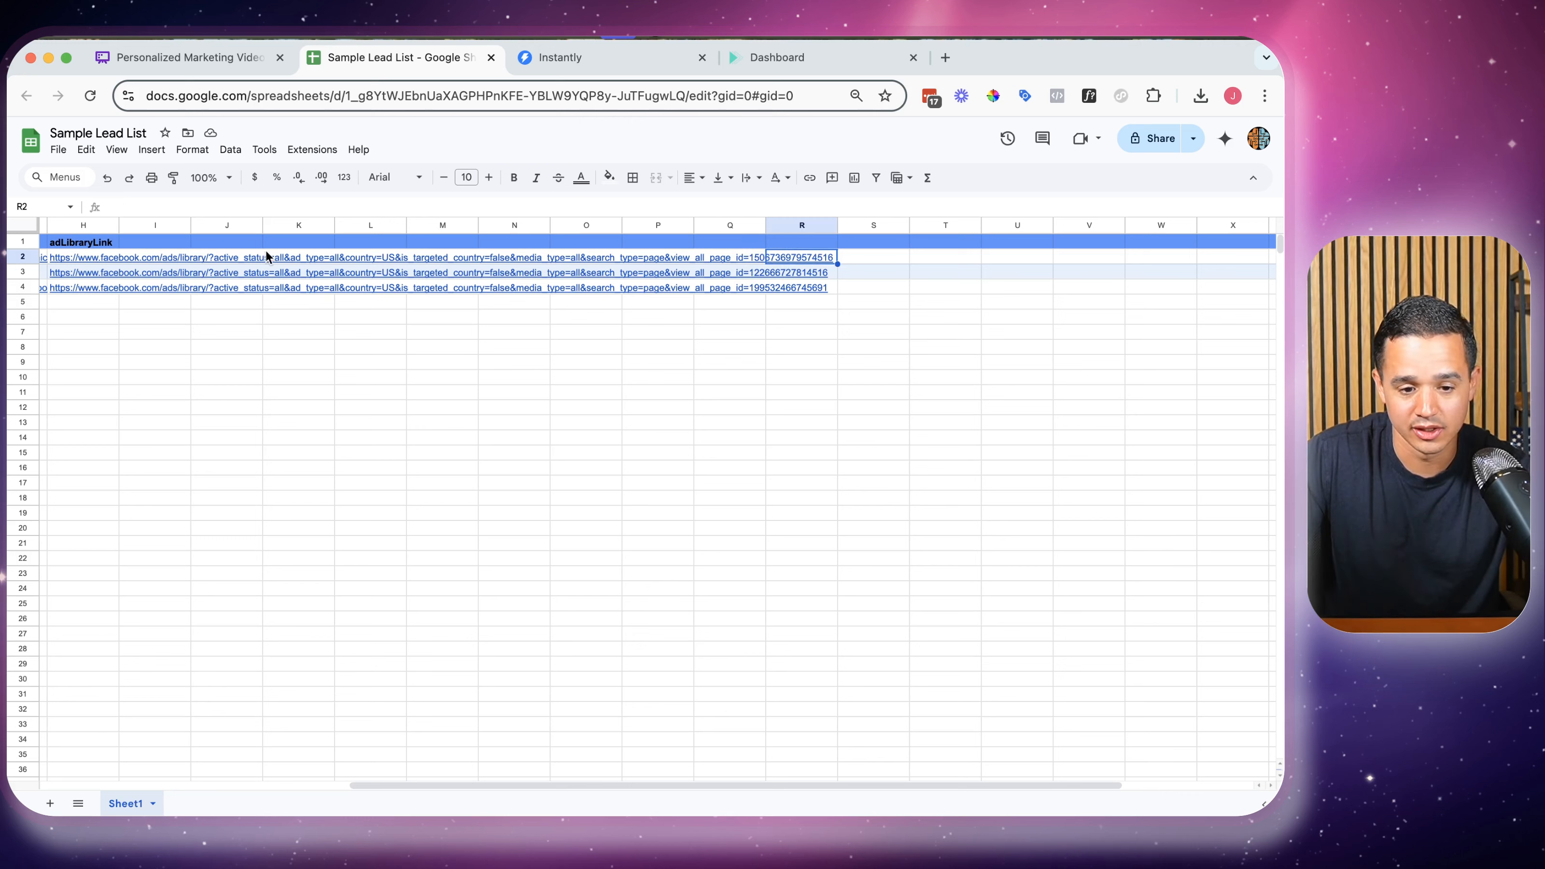
pyautogui.click(113, 263)
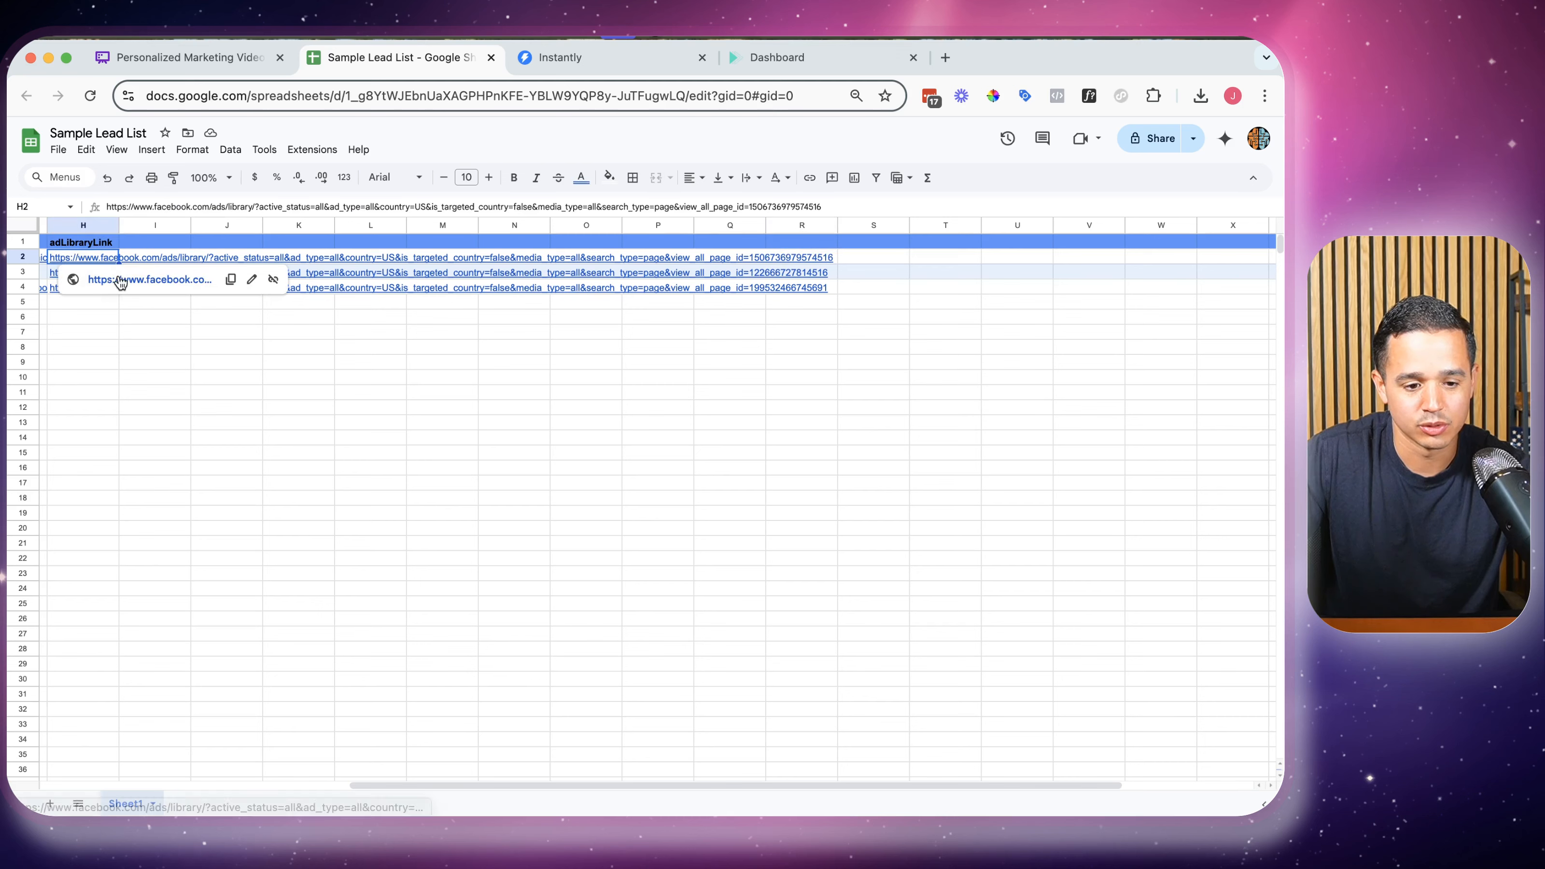
# Review Cougar Heating and Air Conditioning's active ads in Meta Ad Library, then close that page
pyautogui.click(120, 275)
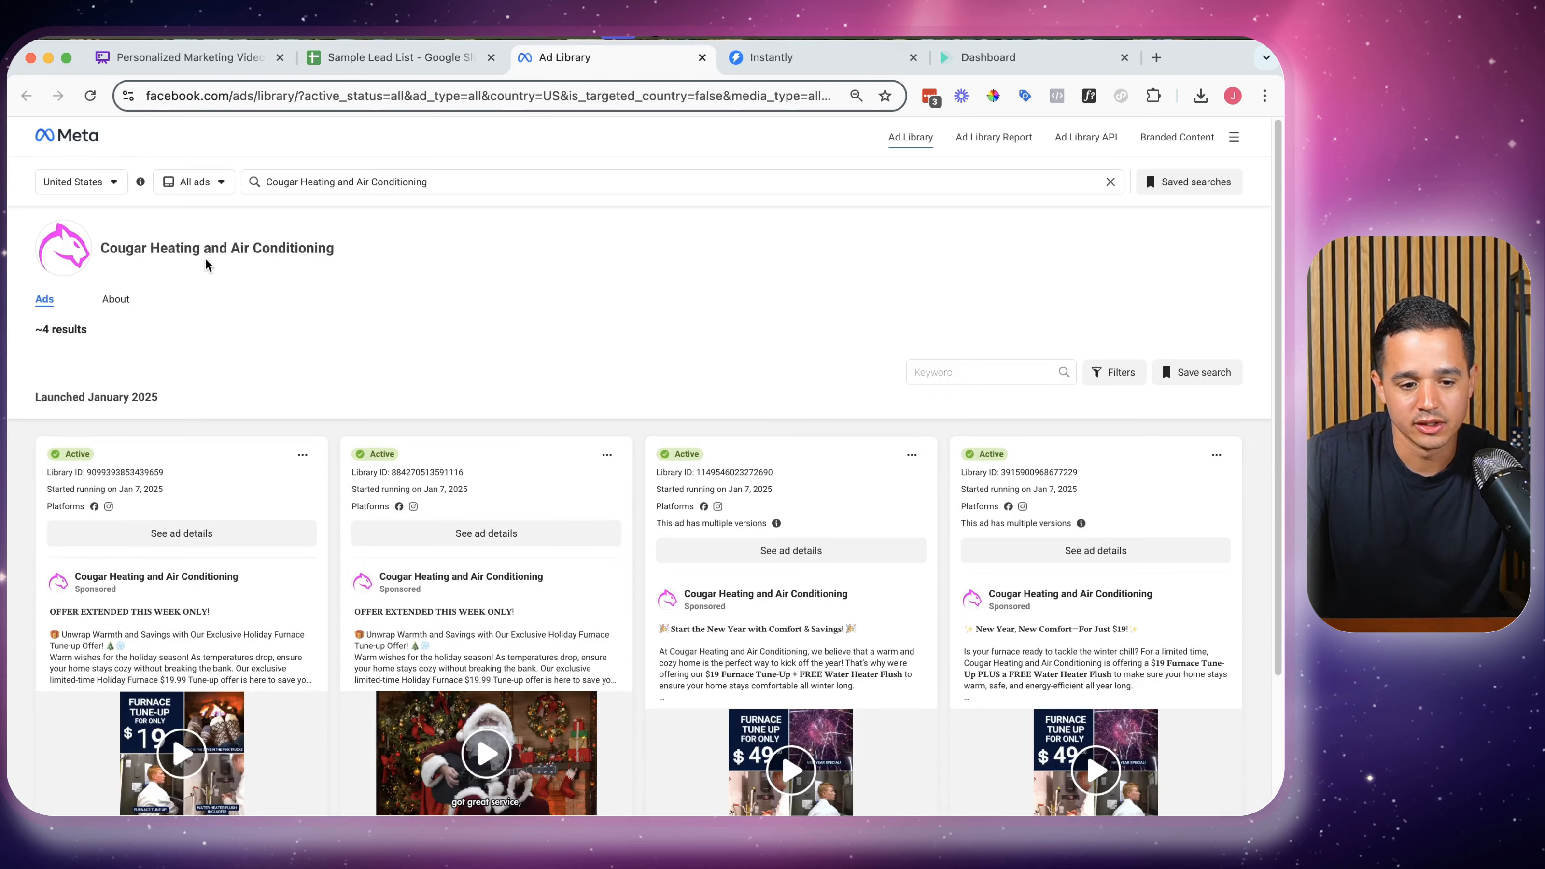
pyautogui.click(702, 58)
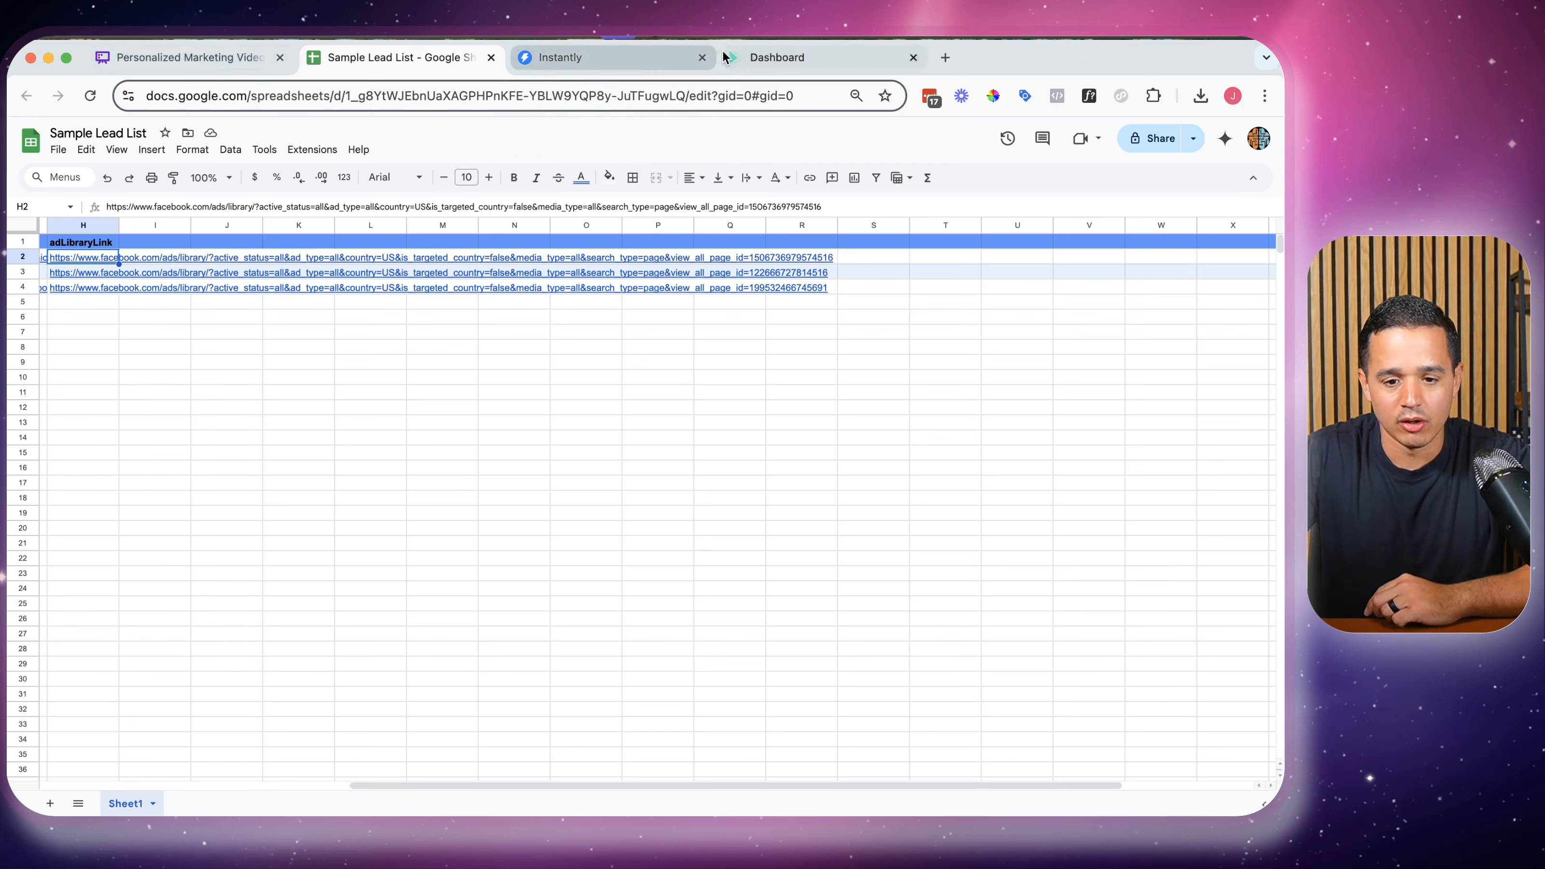
pyautogui.click(745, 52)
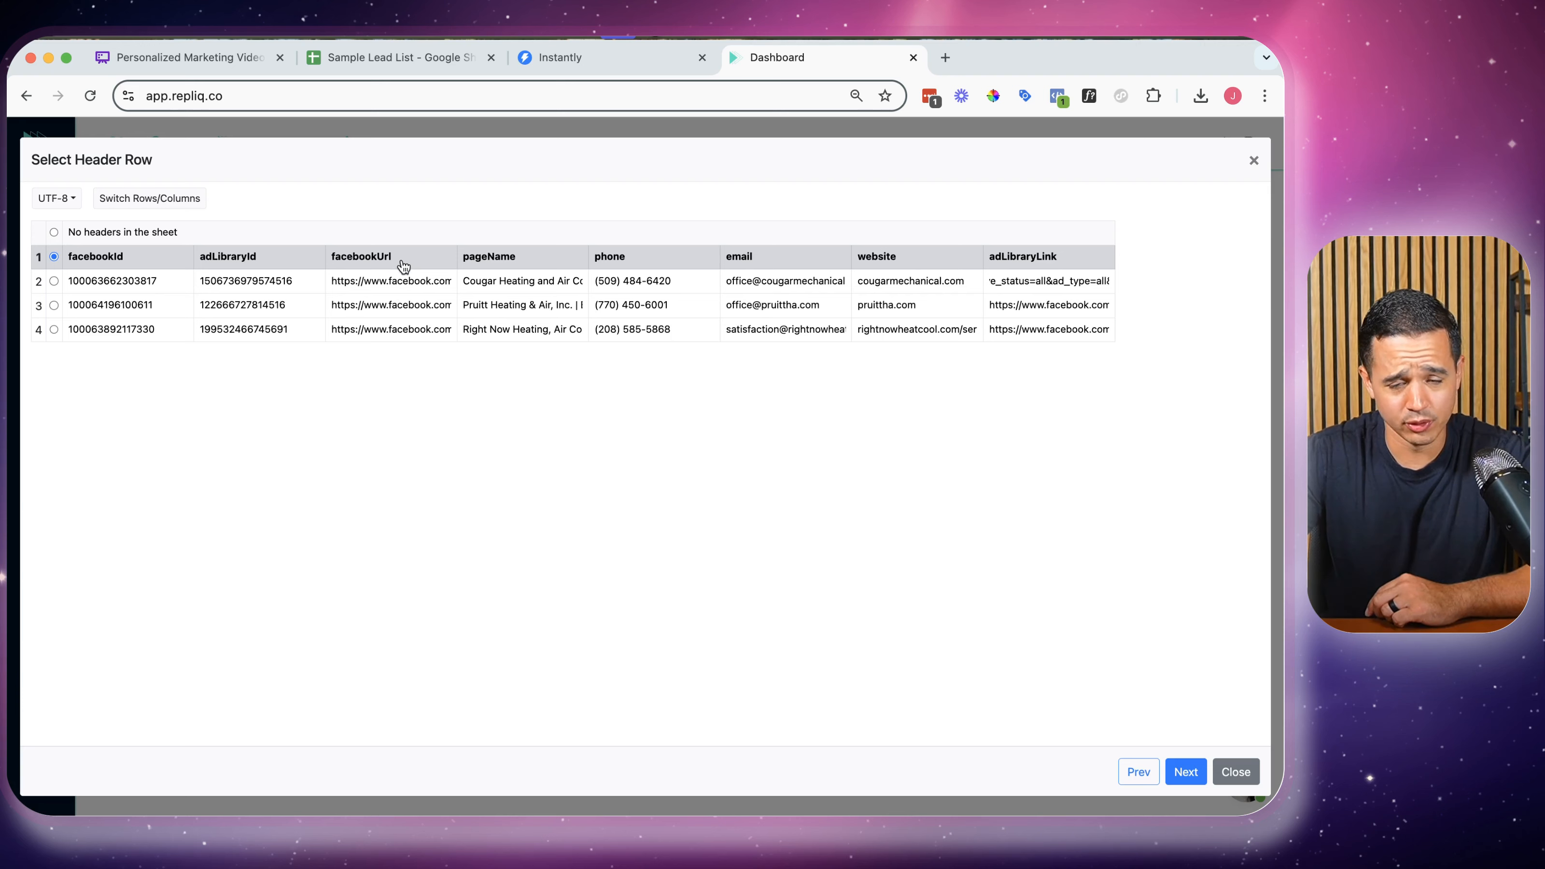
# Map Facebook Urls to the adLibraryLink column and clear the pageName mapping from Last name/company name
pyautogui.click(1185, 771)
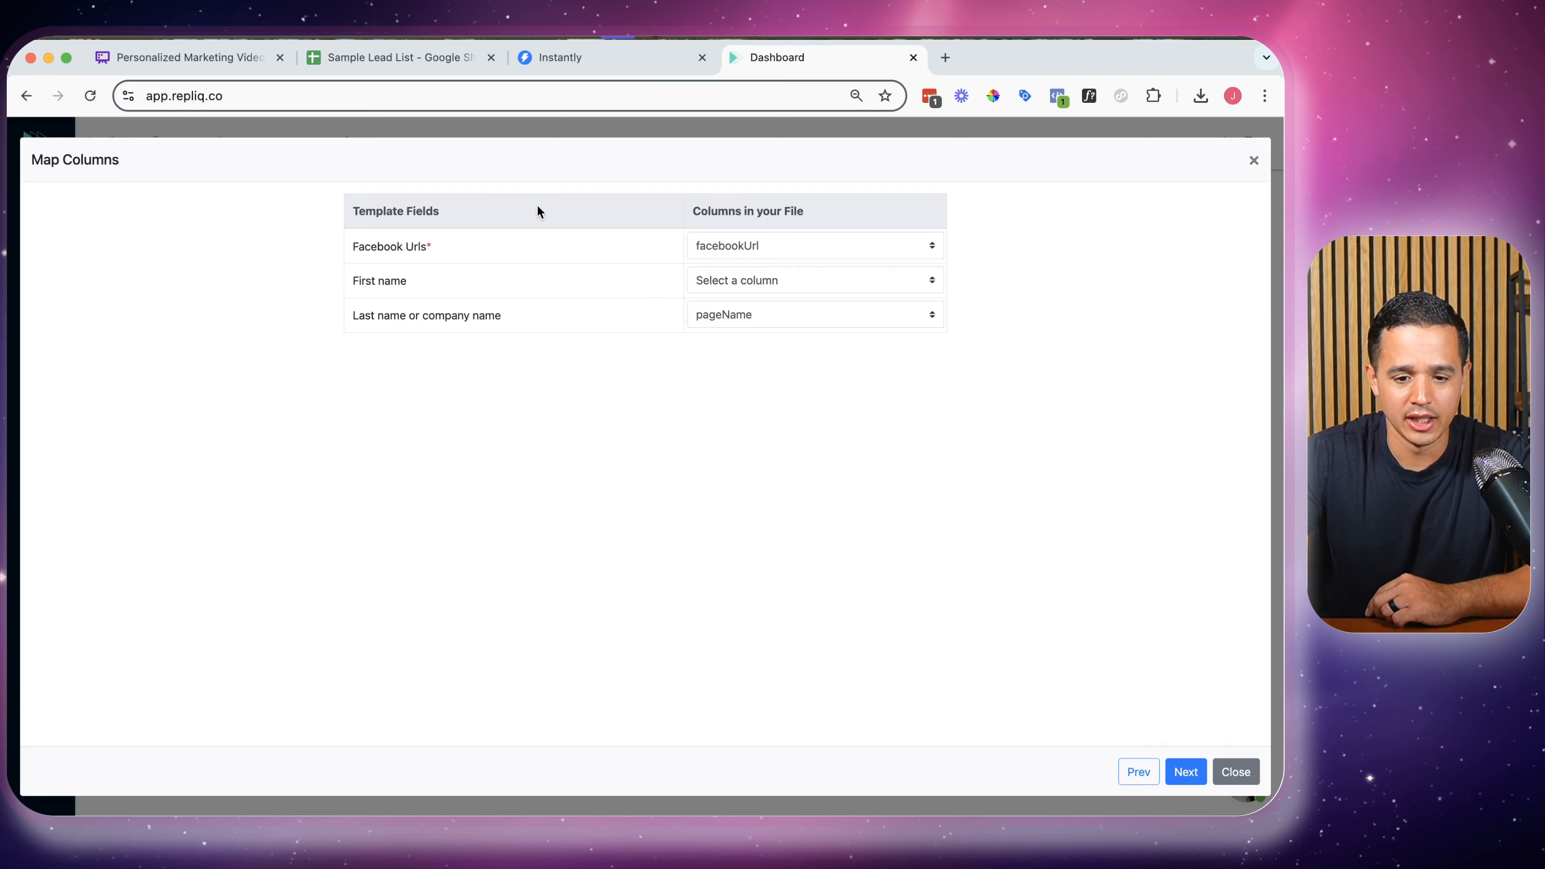
pyautogui.tripleClick(376, 243)
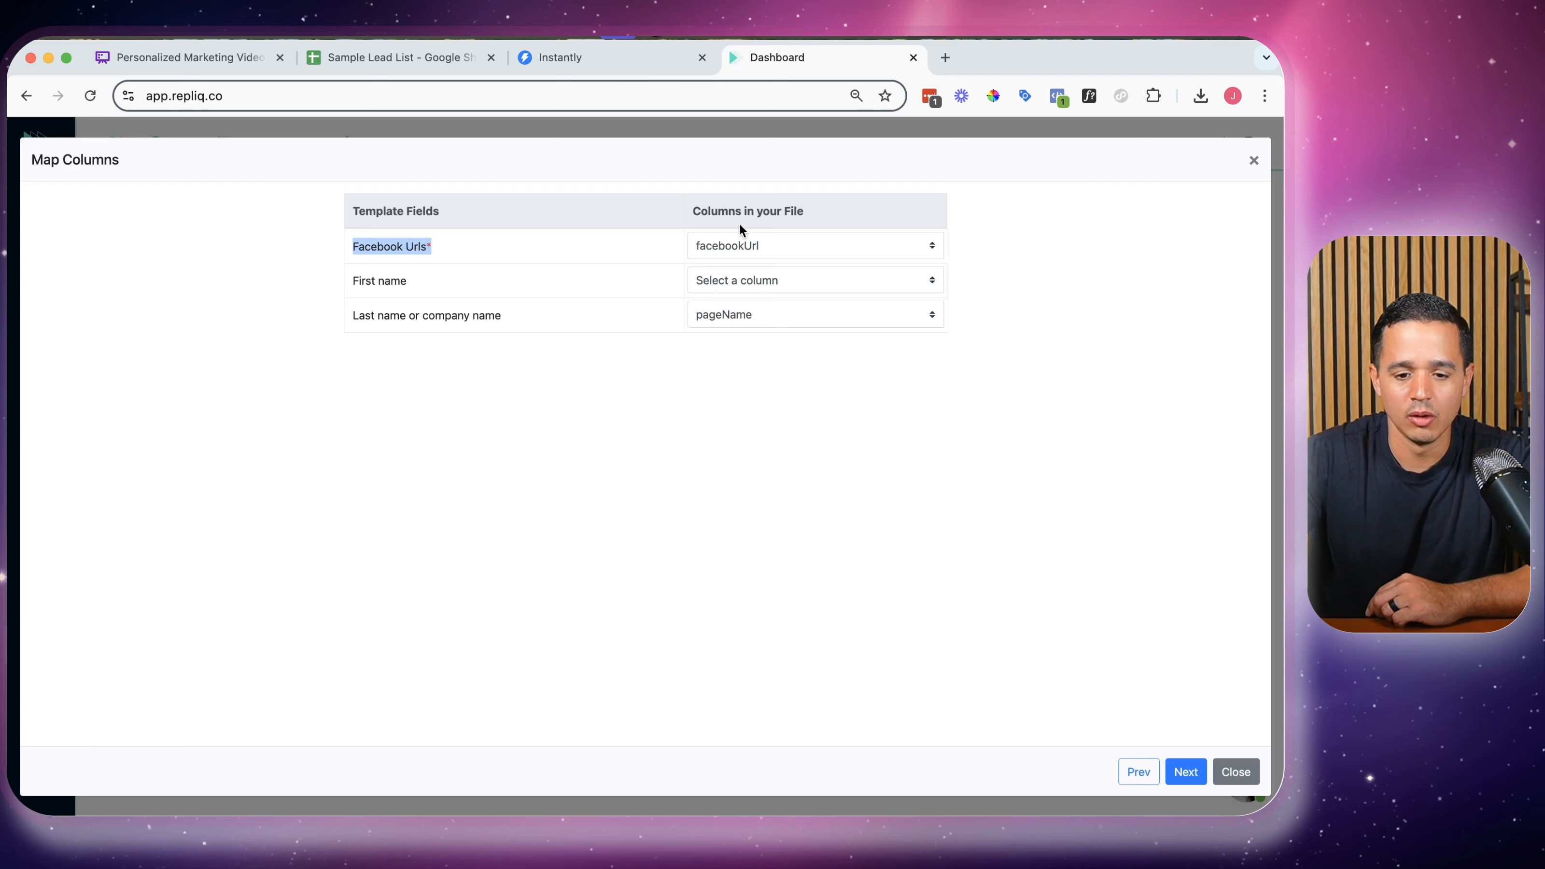
pyautogui.click(738, 245)
pyautogui.click(739, 344)
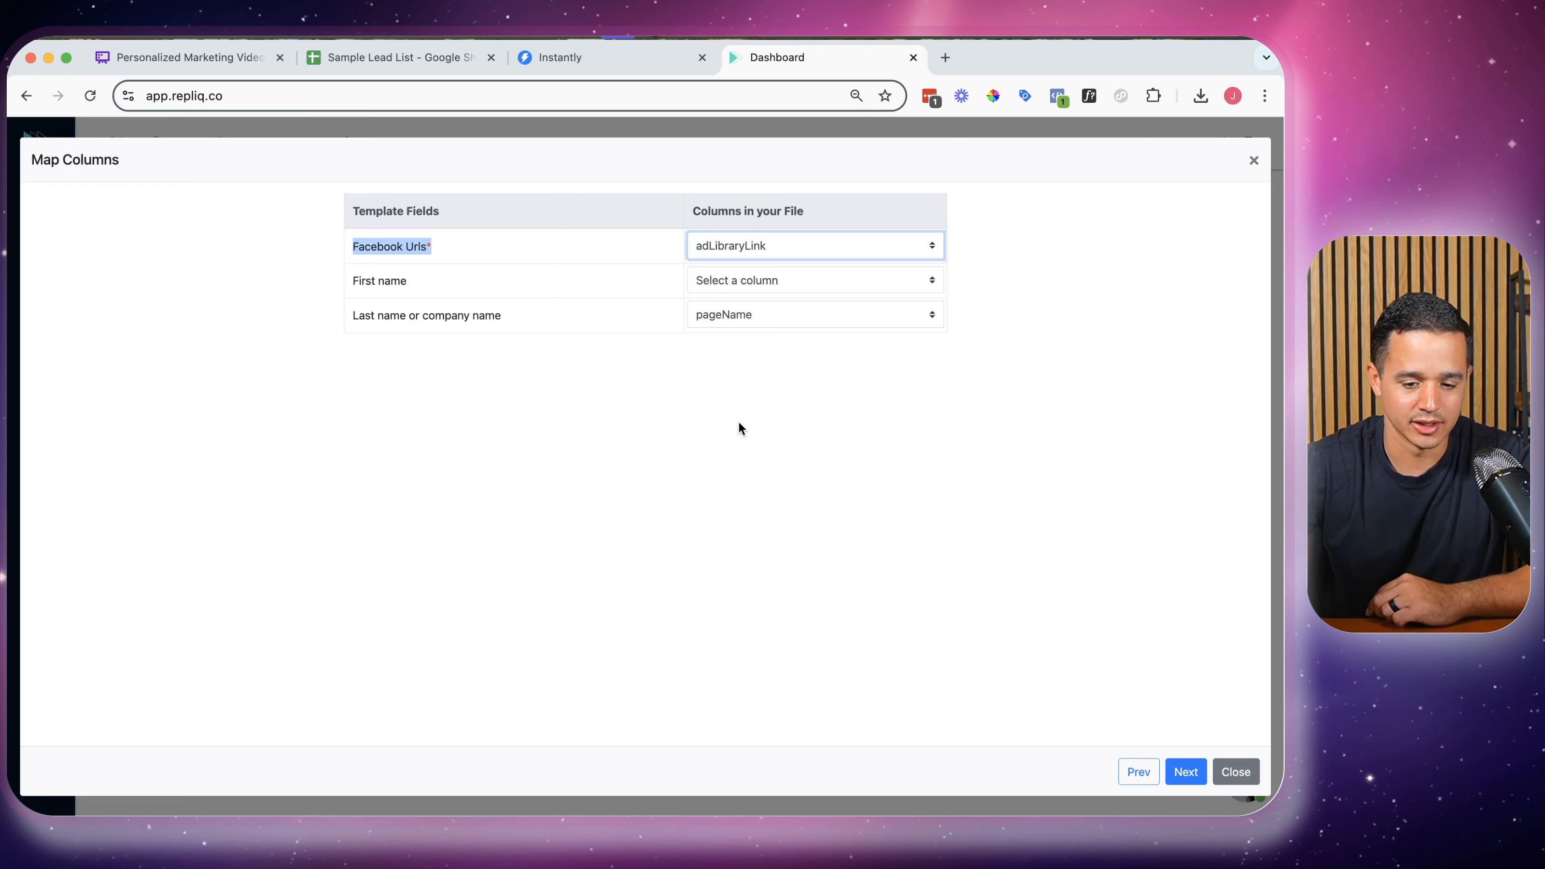
pyautogui.tripleClick(366, 317)
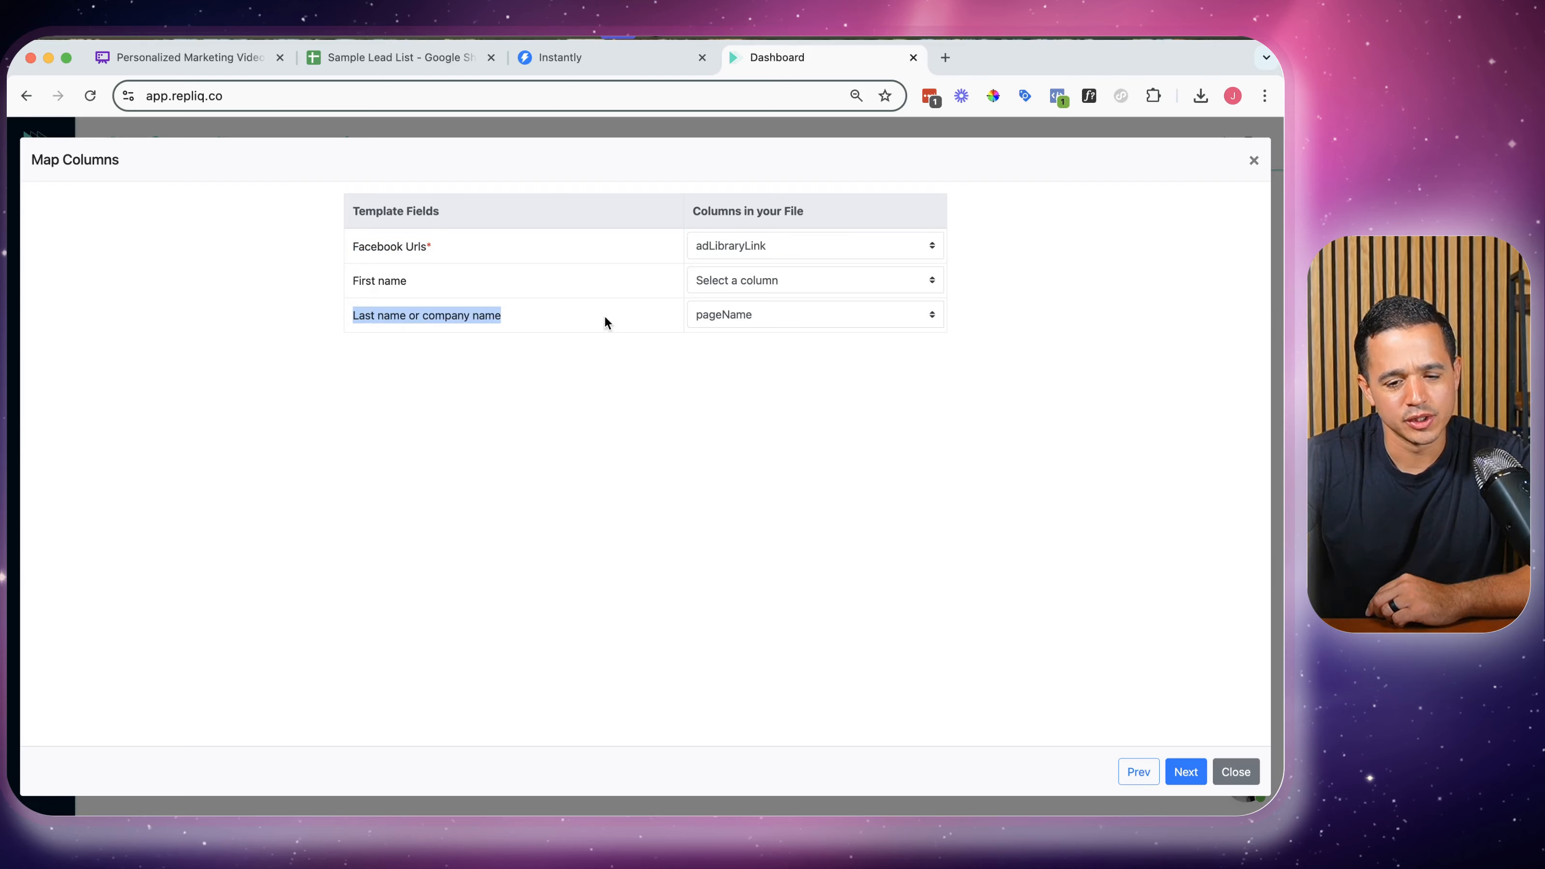
pyautogui.click(696, 313)
pyautogui.click(753, 234)
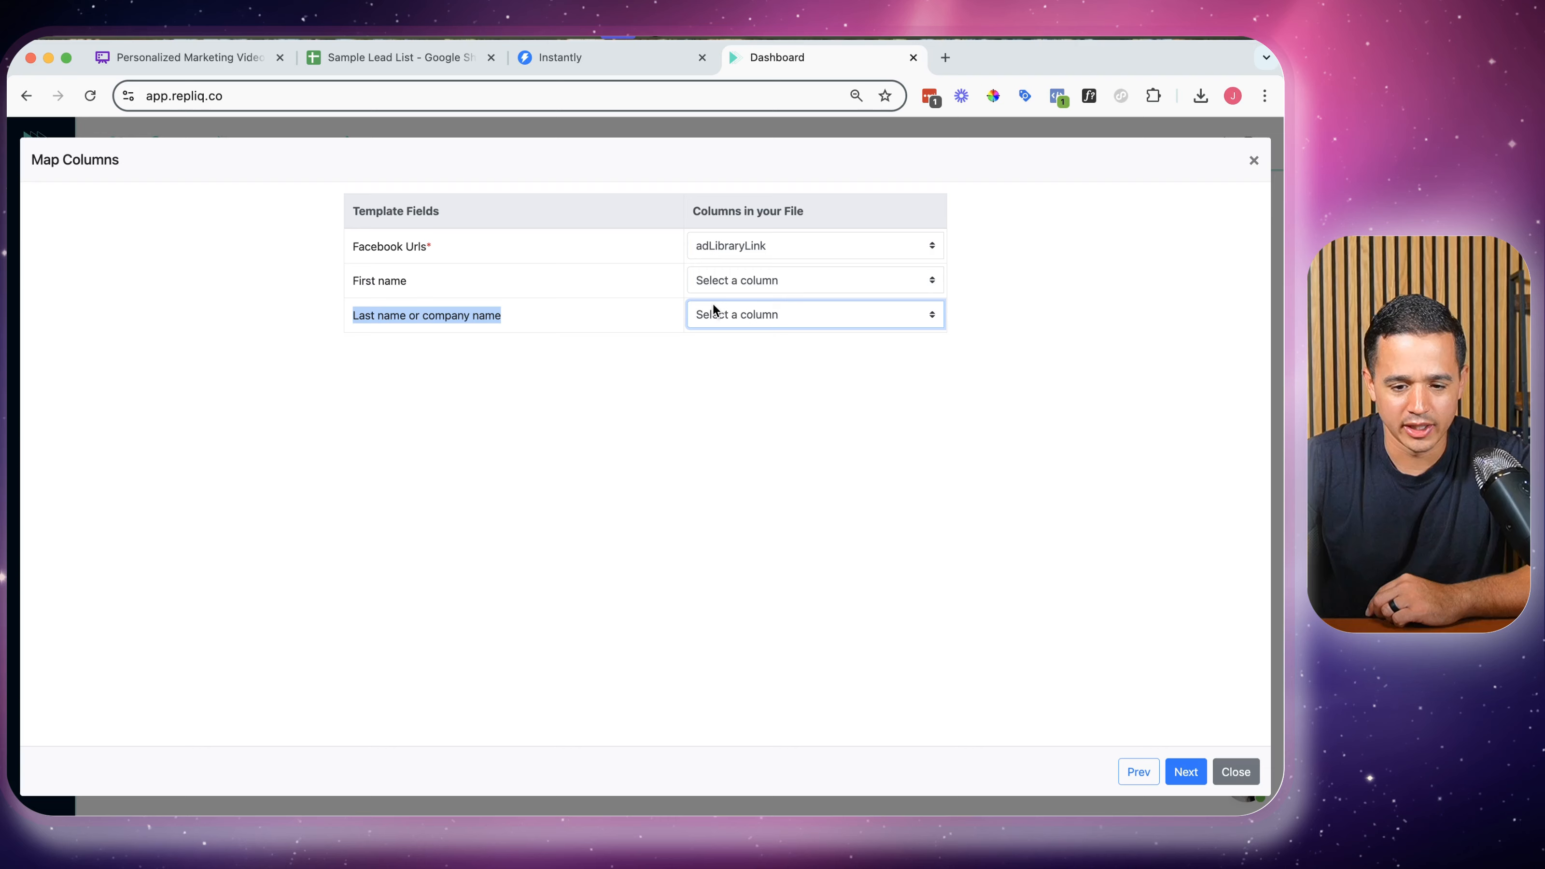
pyautogui.tripleClick(449, 315)
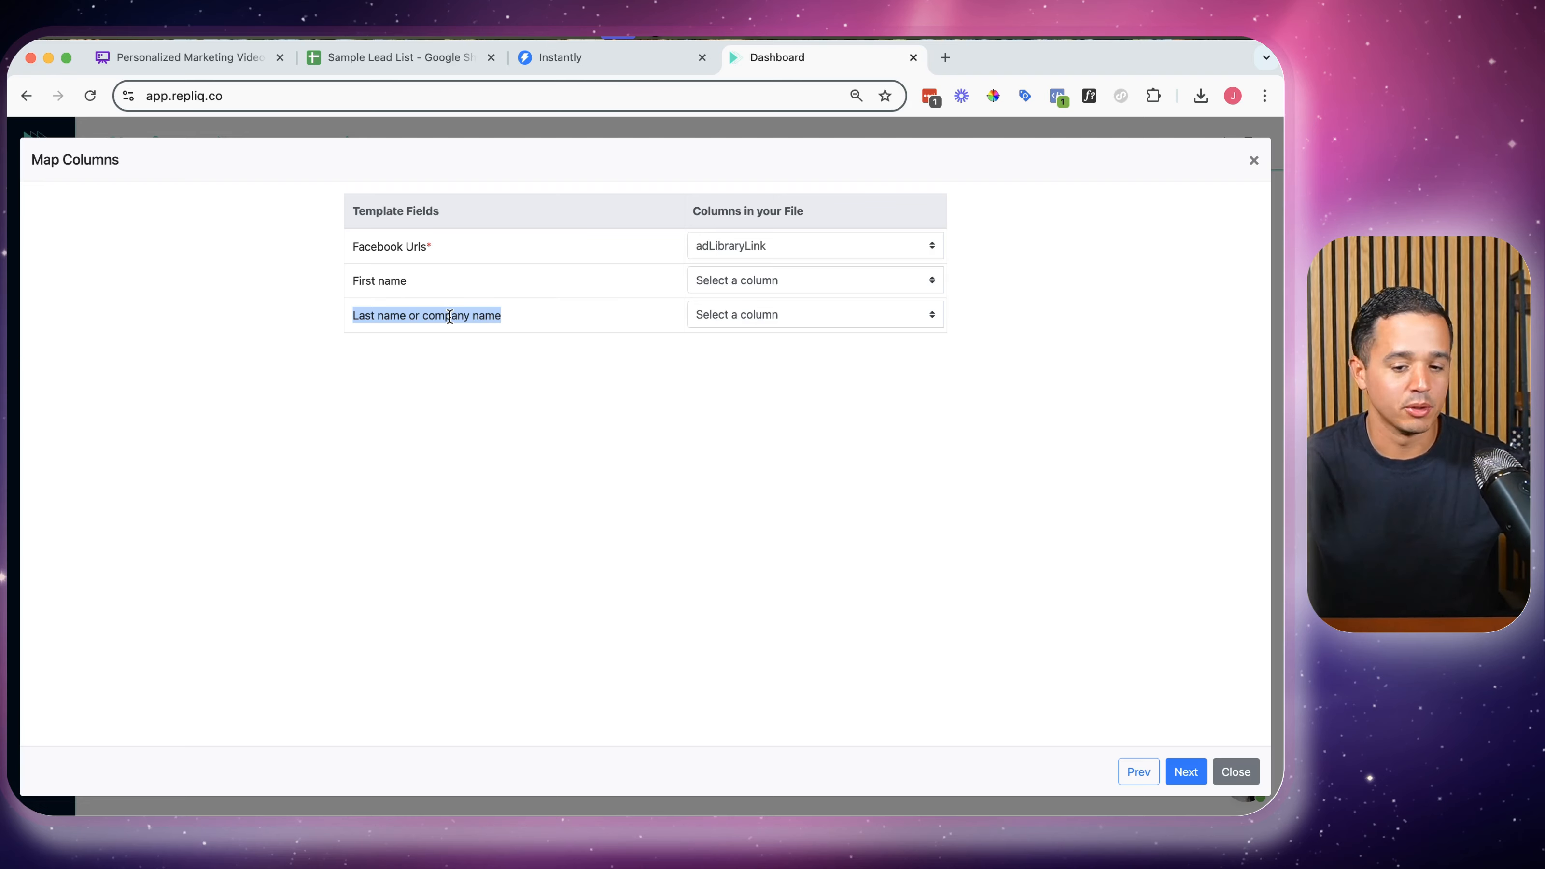
# Compare the imported rows against the Sample Lead List sheet and submit the 3 leads
pyautogui.click(1179, 762)
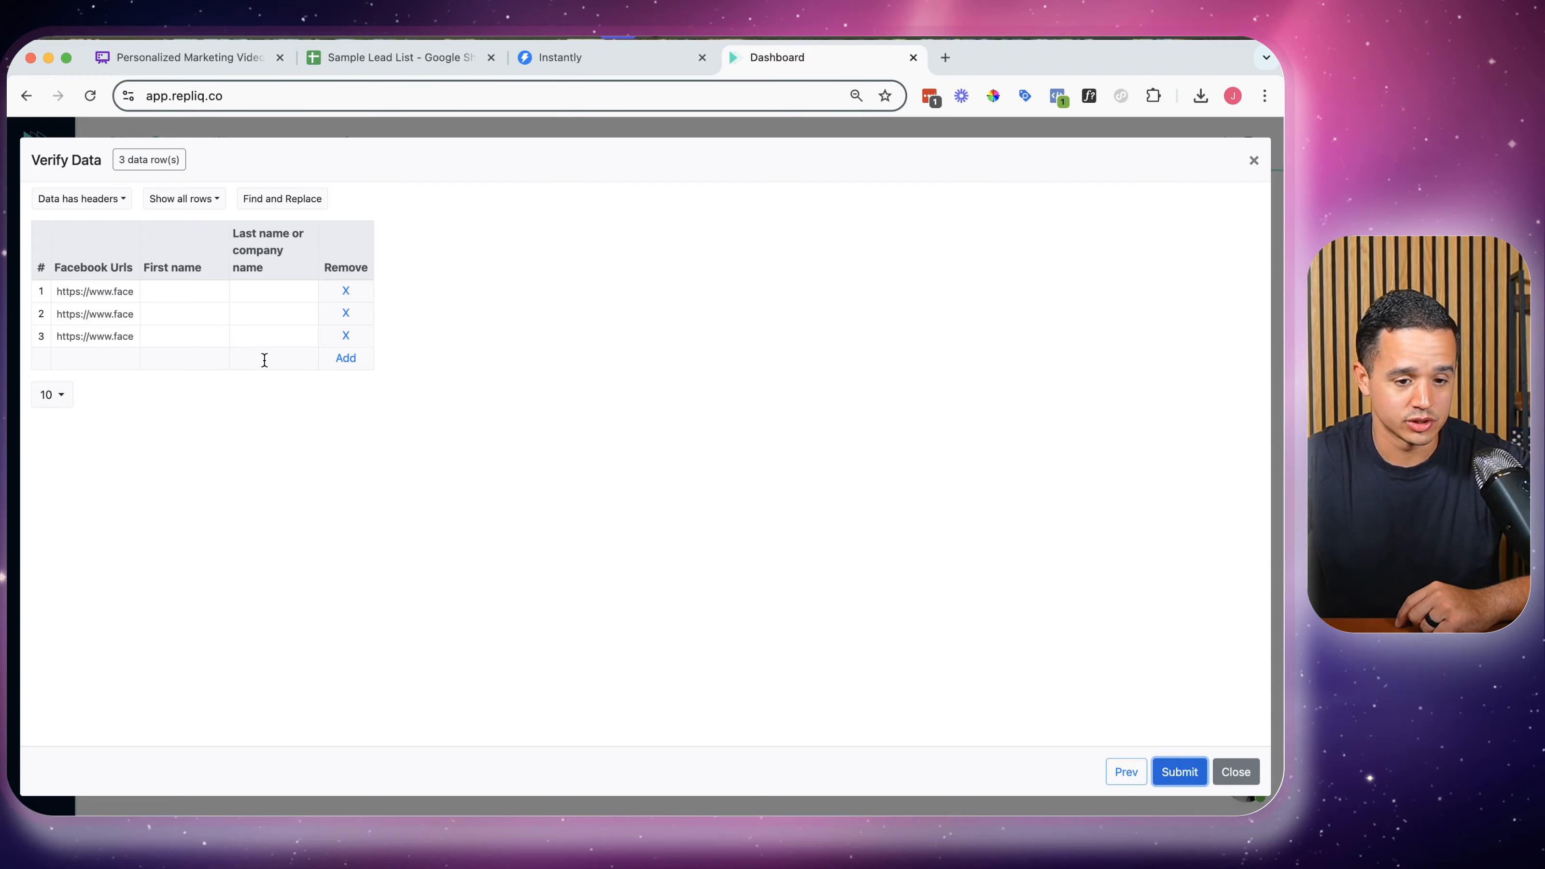
pyautogui.click(389, 57)
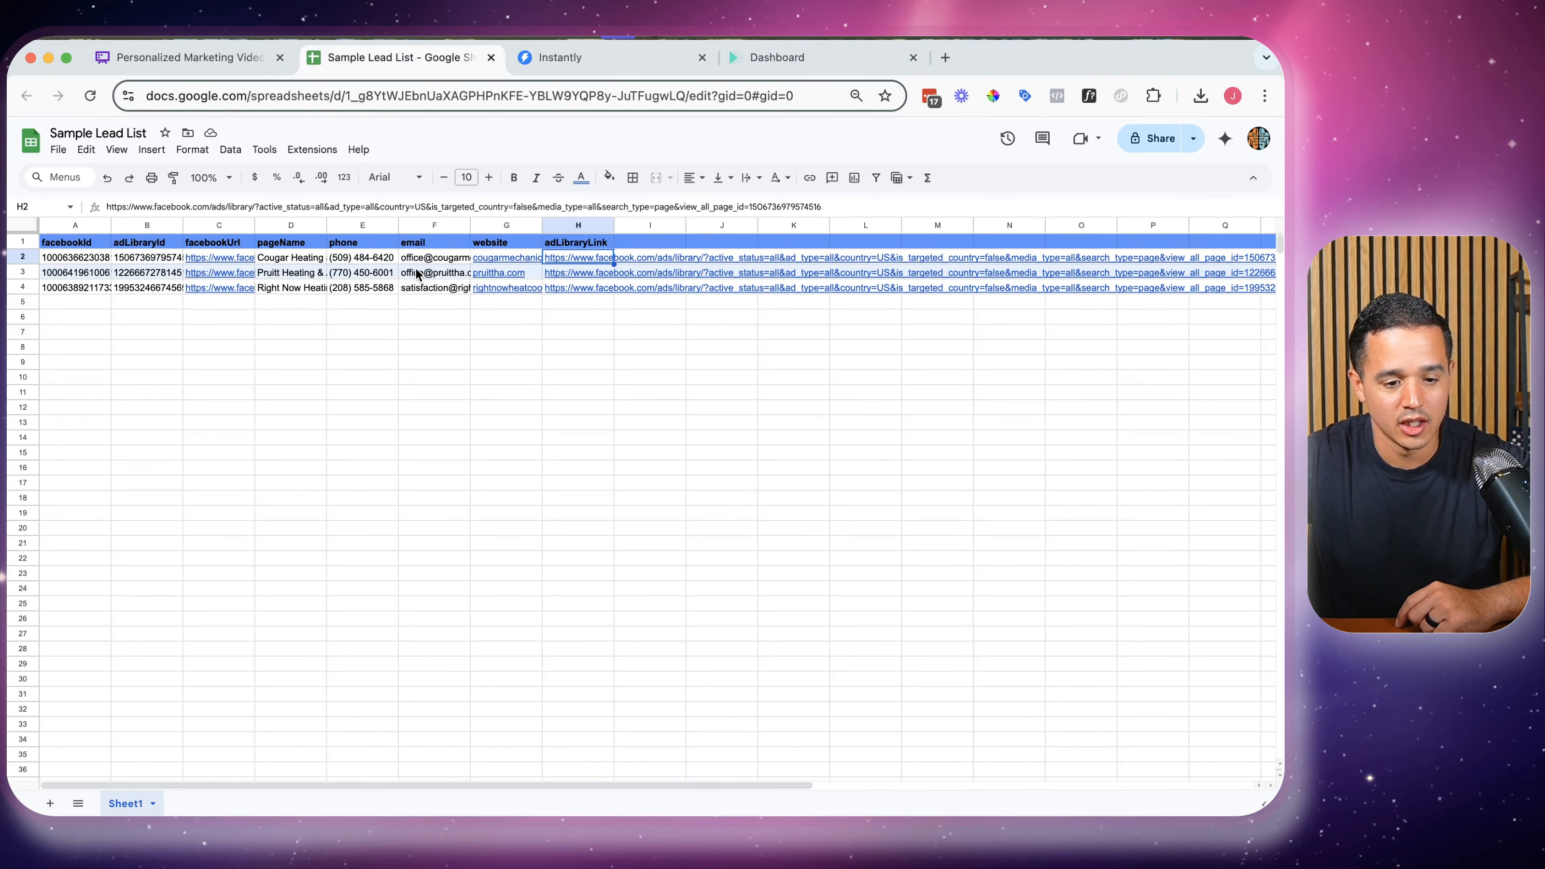
pyautogui.click(777, 57)
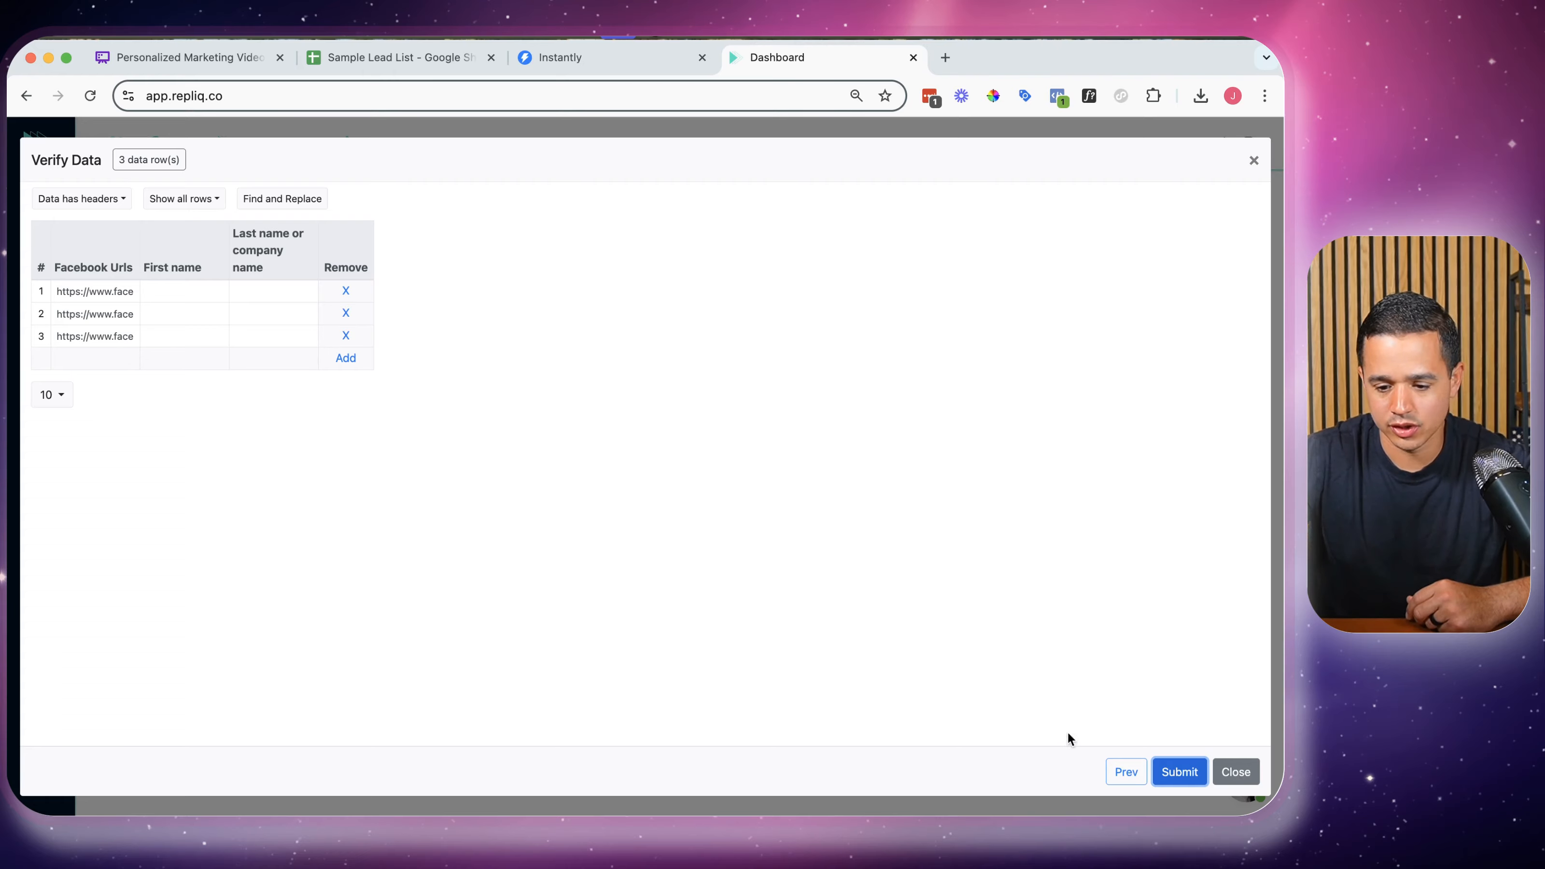
pyautogui.click(1165, 770)
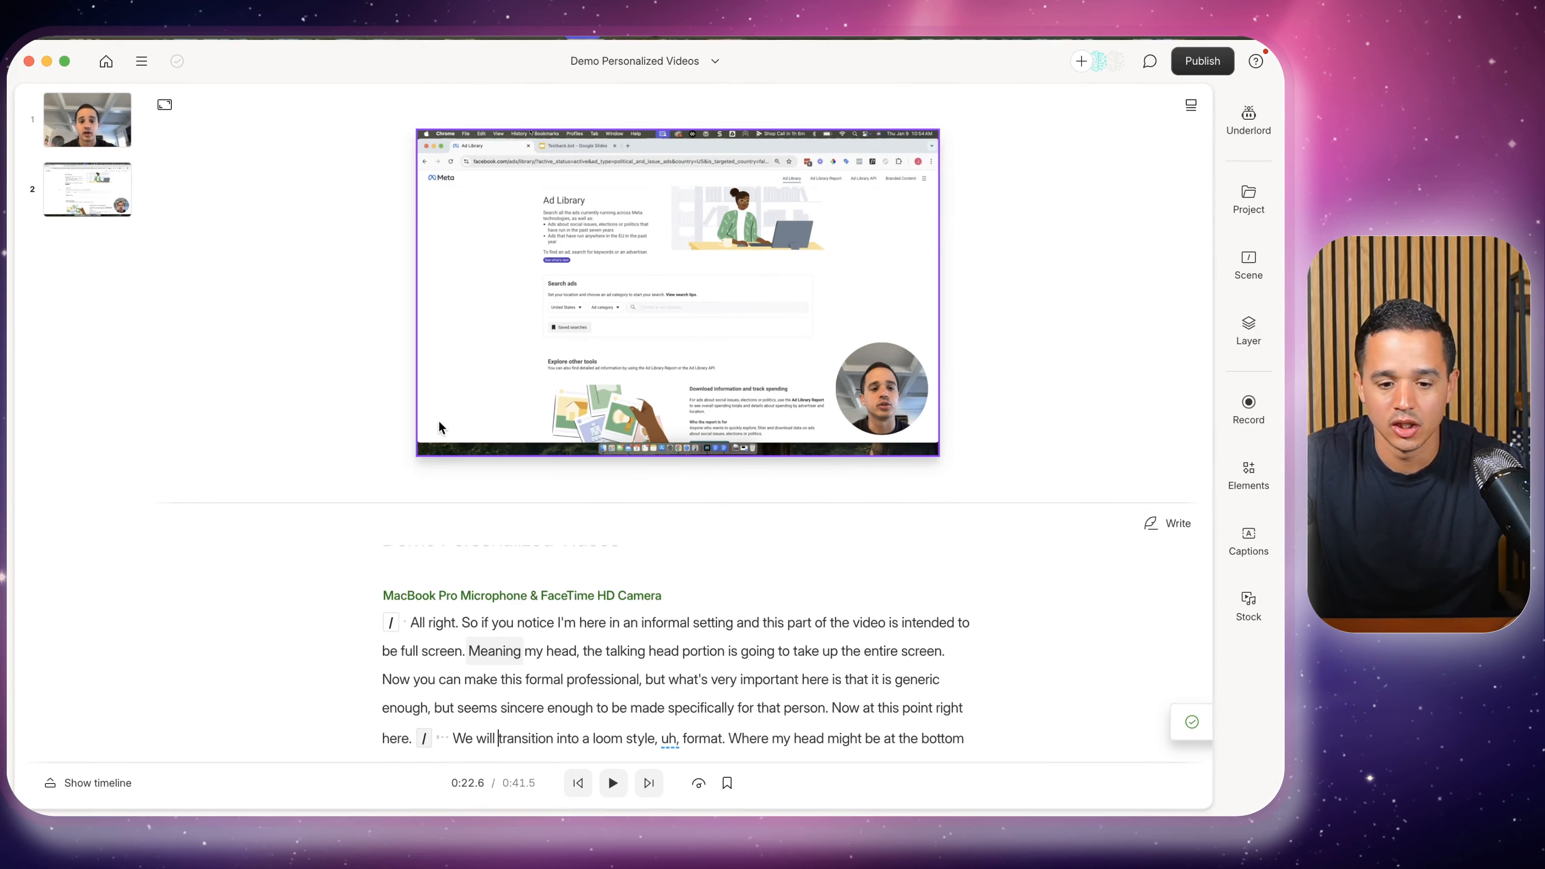
# In Descript, find where the talking-head scene and the screen-recording scene each begin
pyautogui.scroll(1, 431, 650)
pyautogui.click(431, 663)
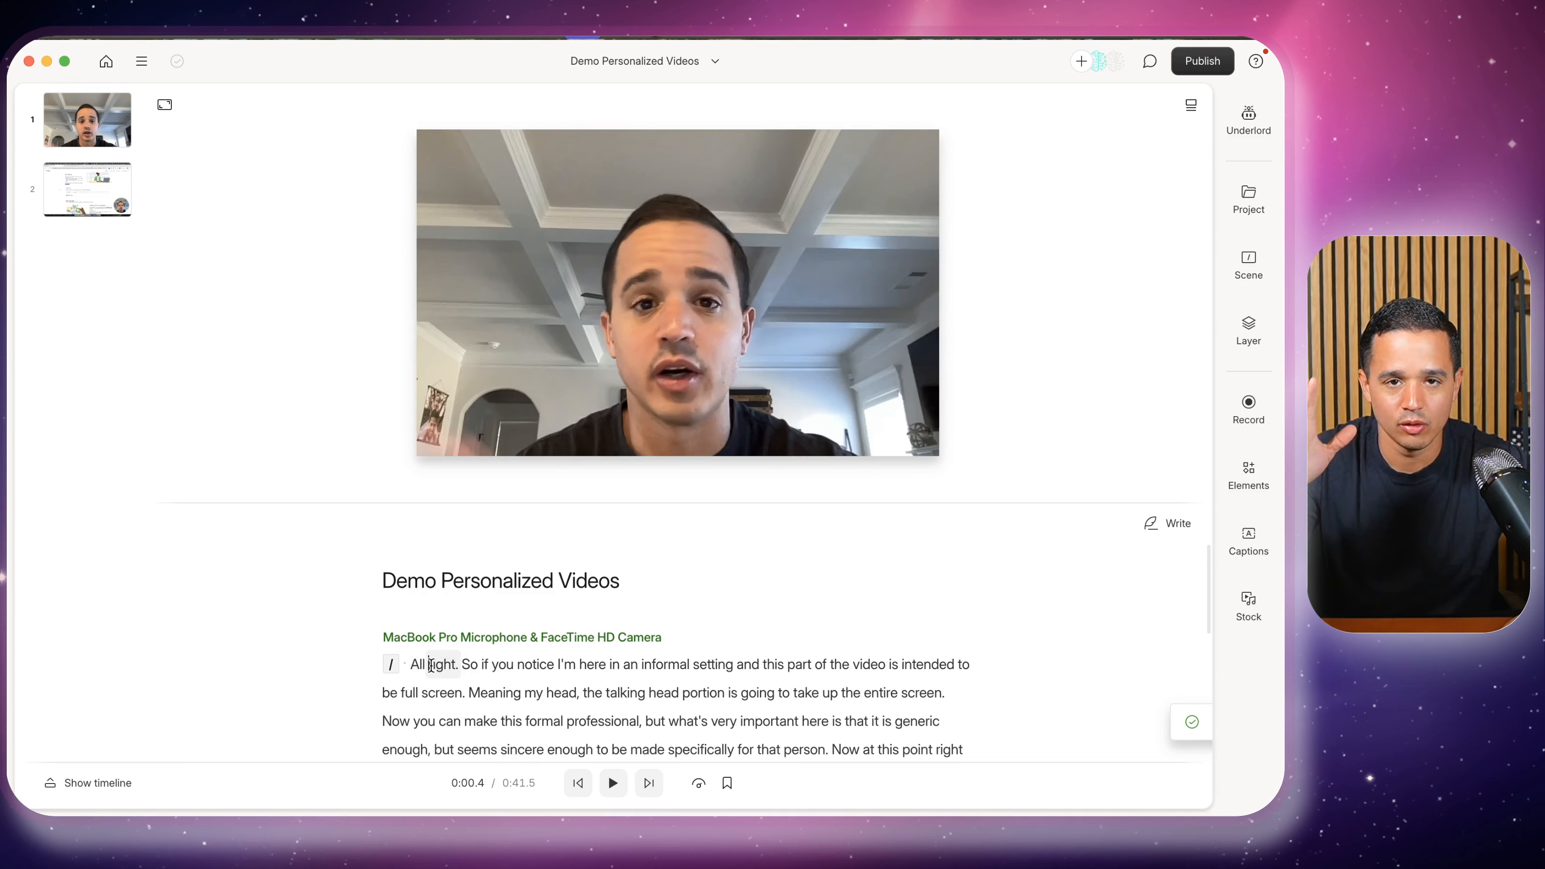
pyautogui.scroll(-2, 431, 664)
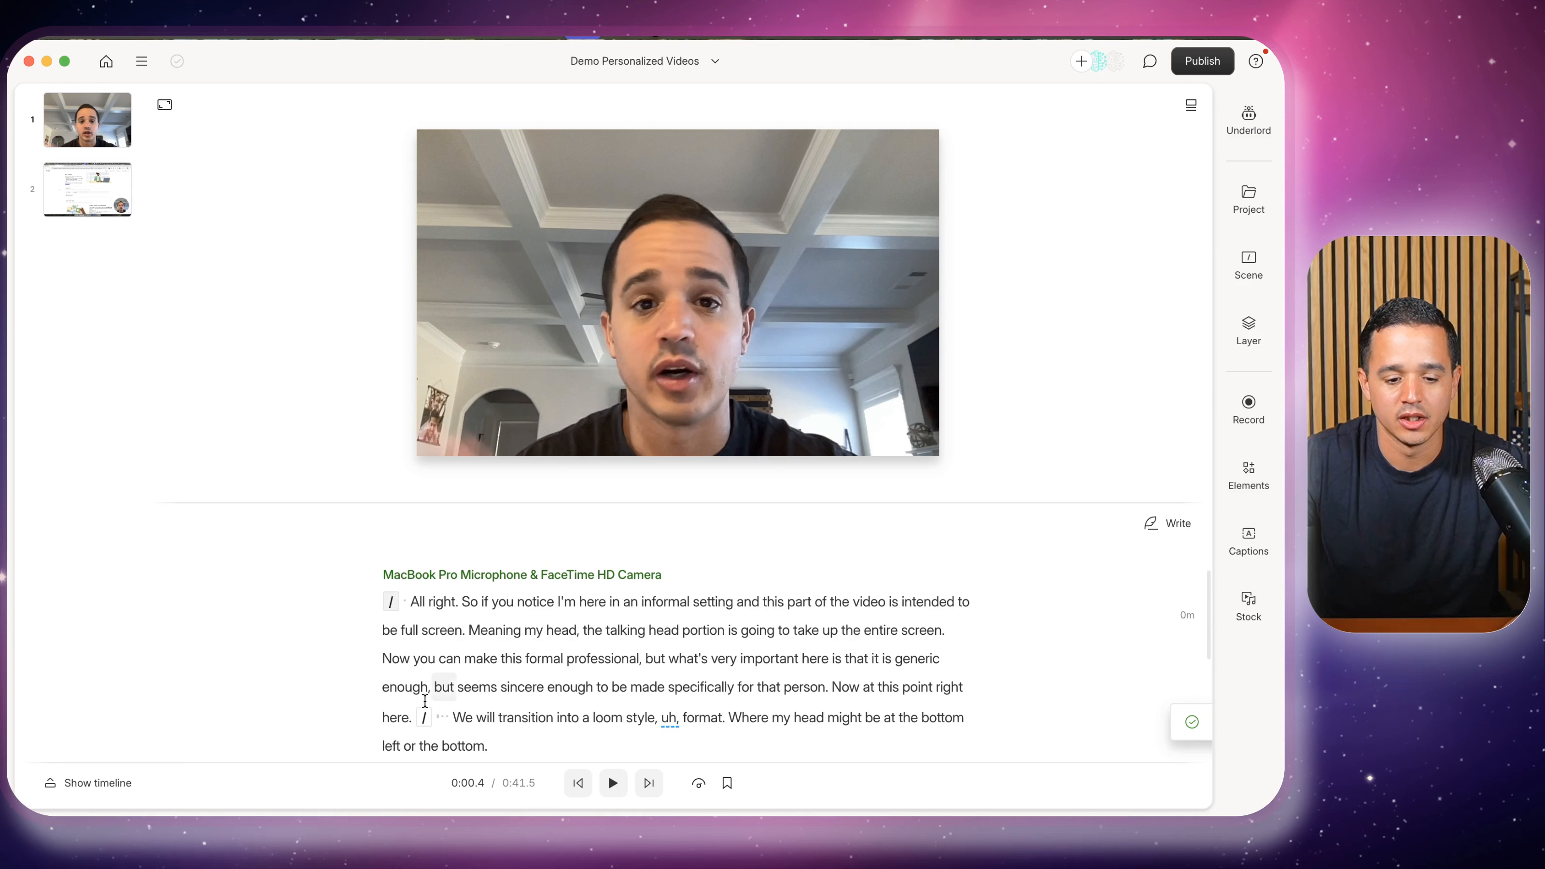
pyautogui.click(422, 717)
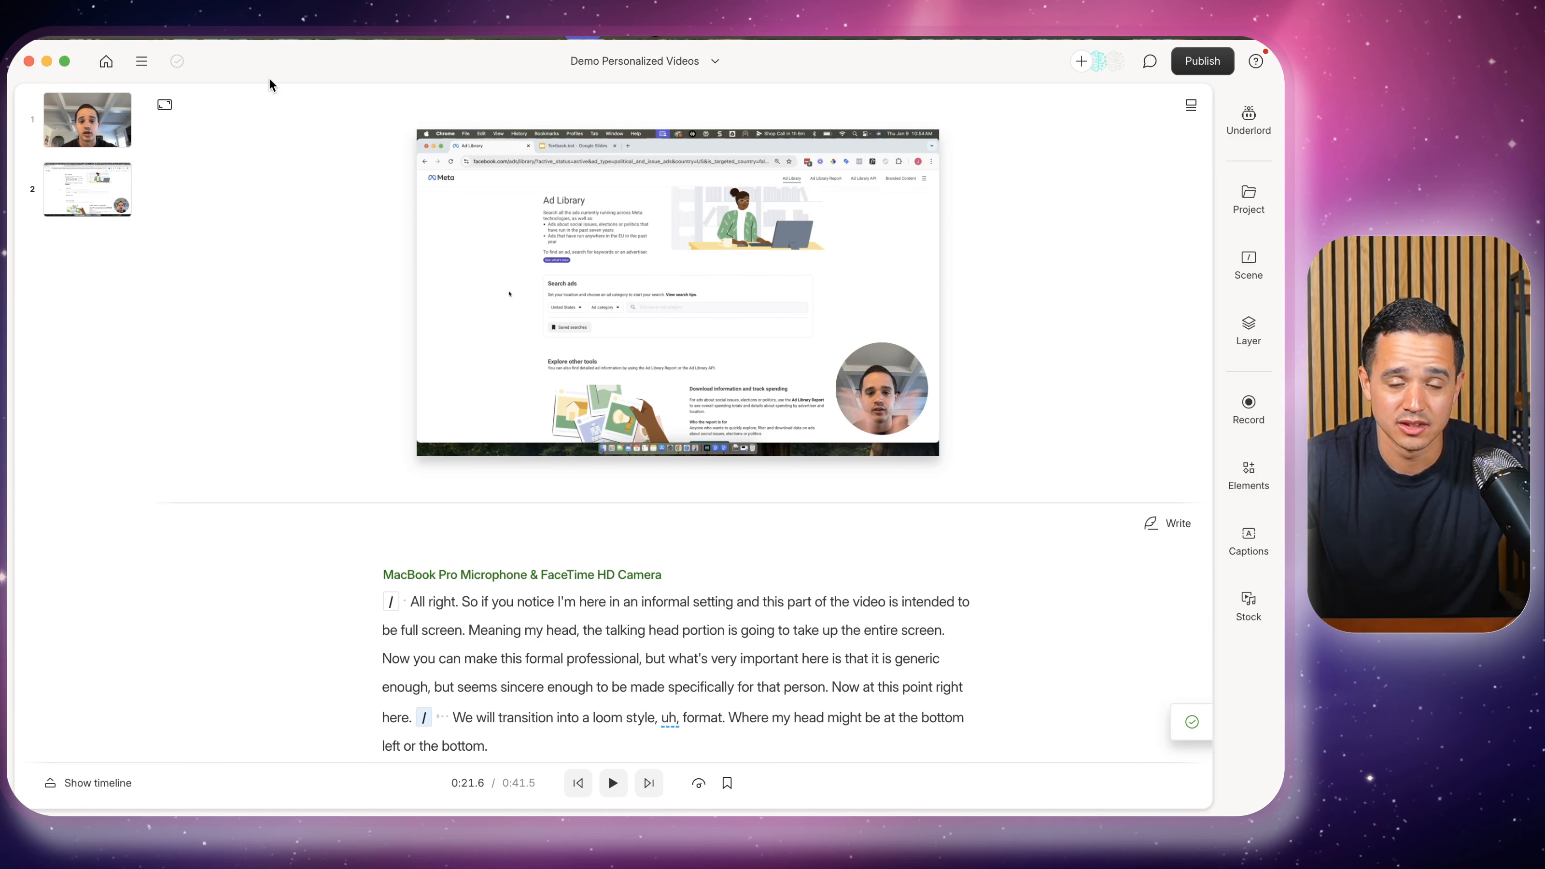
pyautogui.click(47, 60)
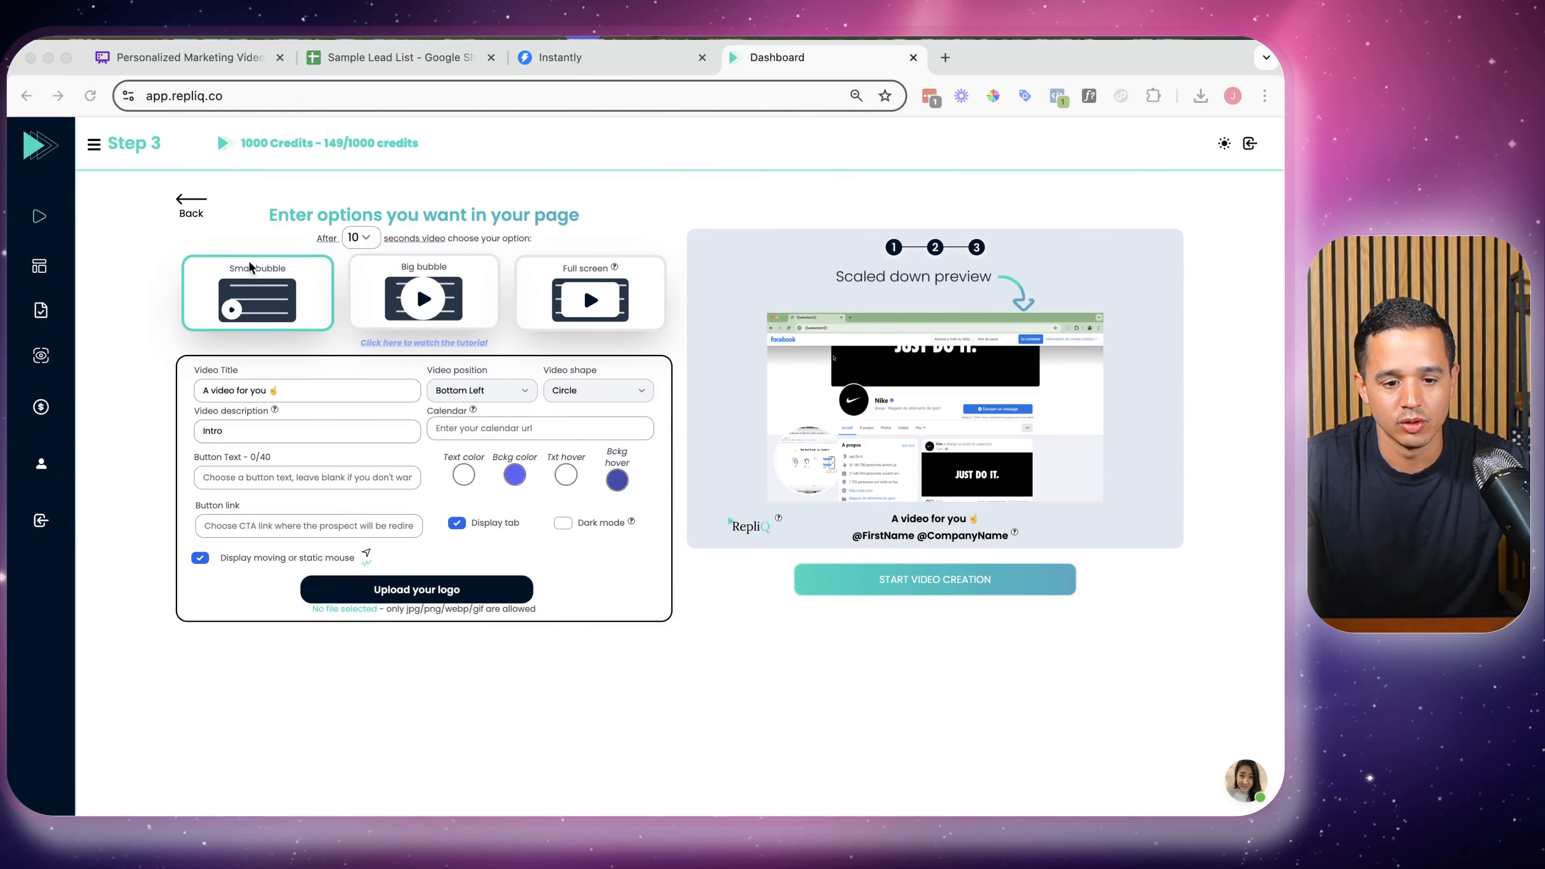
# Make the page switch after 22 seconds to the Full screen layout instead of Small bubble
pyautogui.click(363, 239)
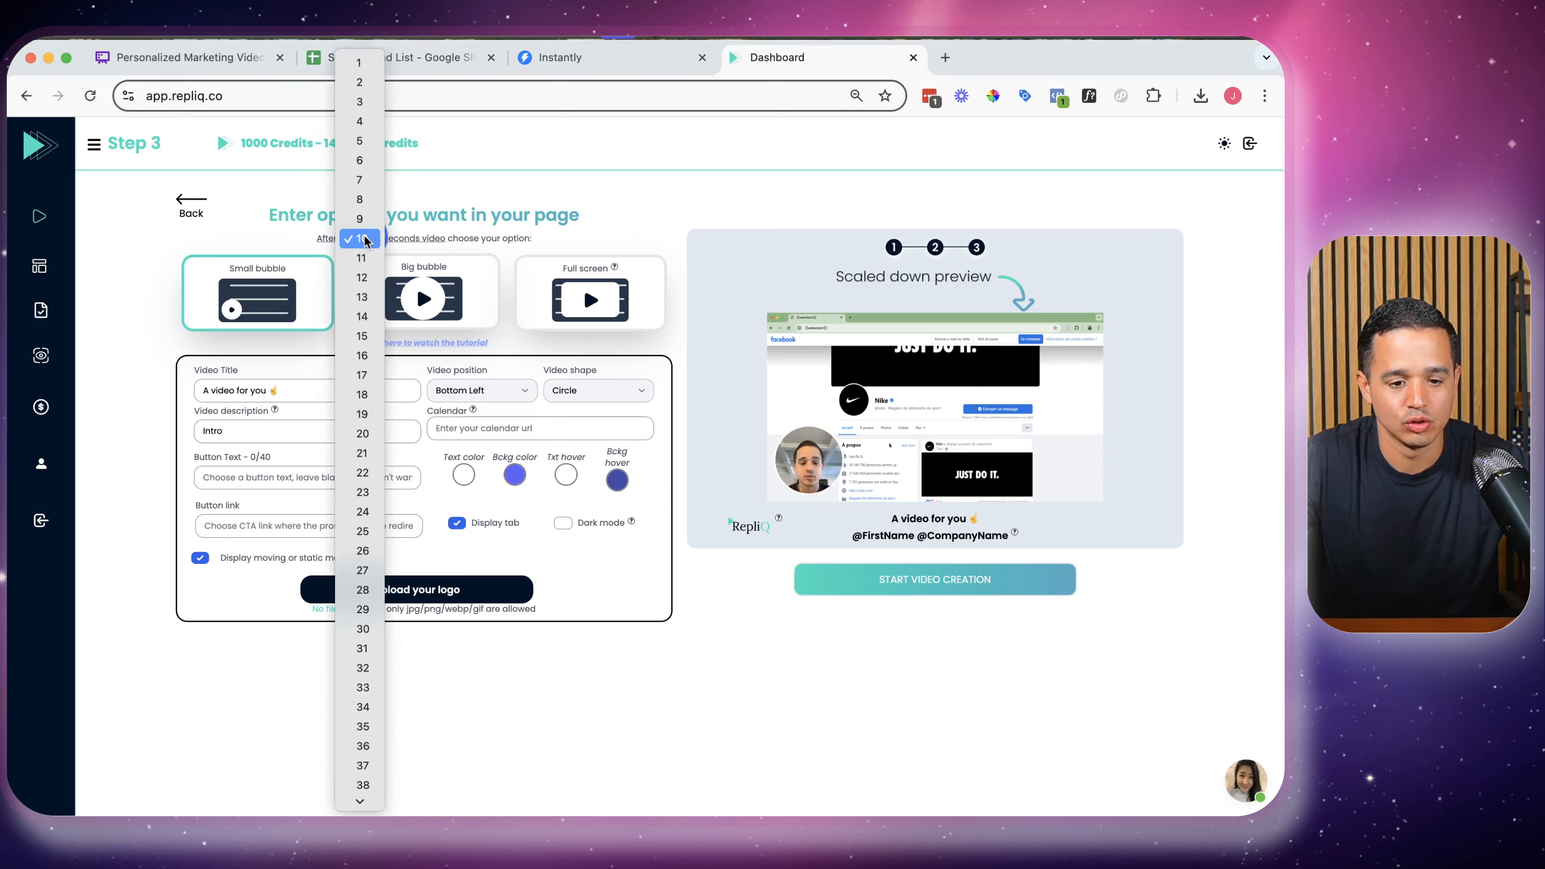
pyautogui.click(364, 472)
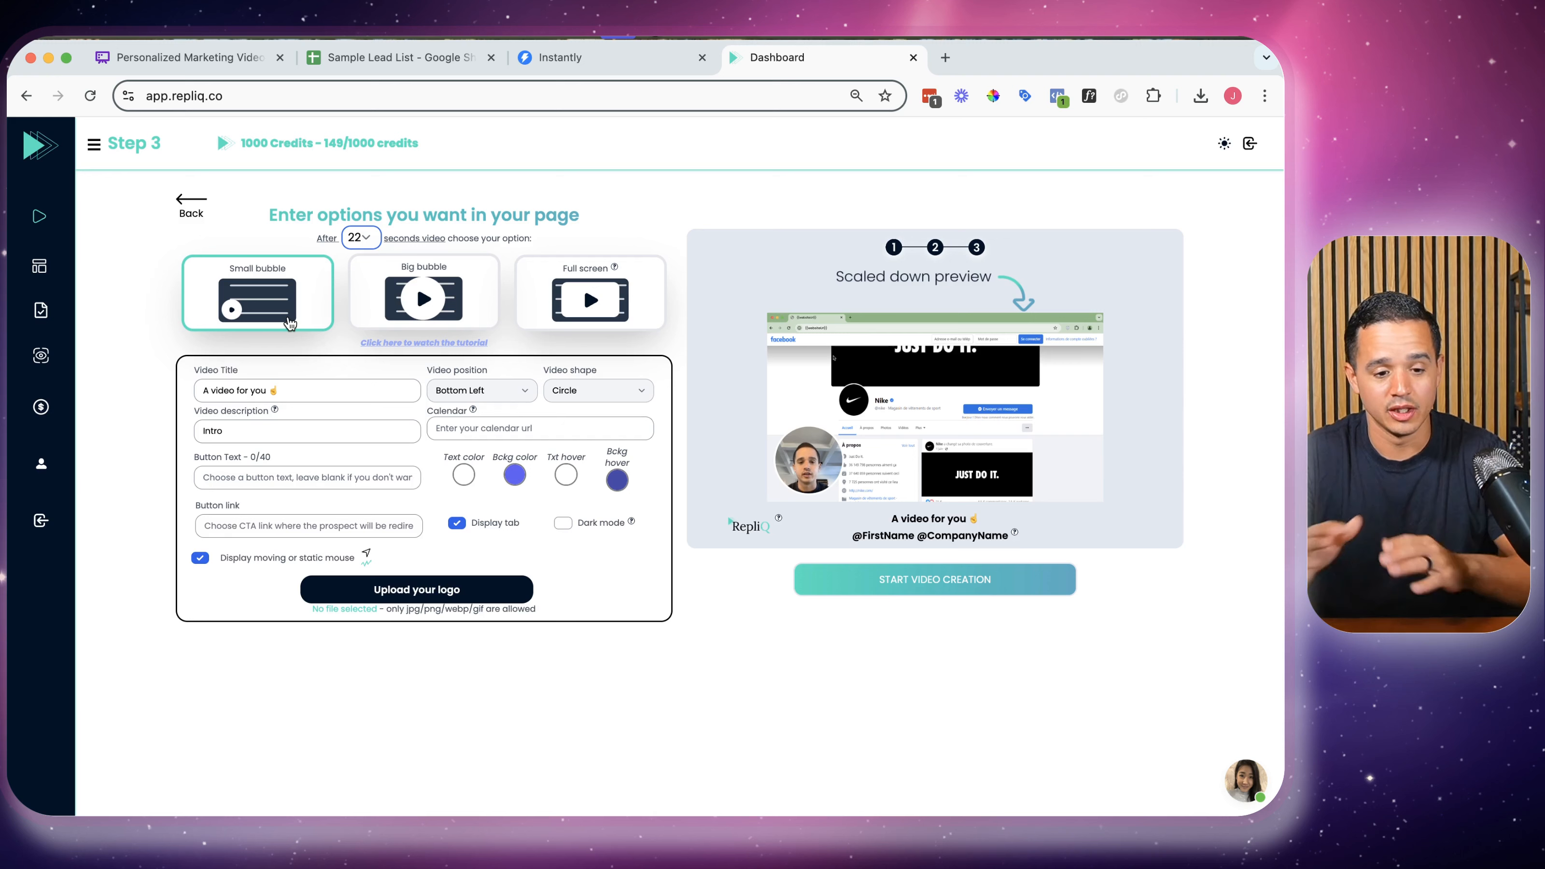
pyautogui.click(565, 293)
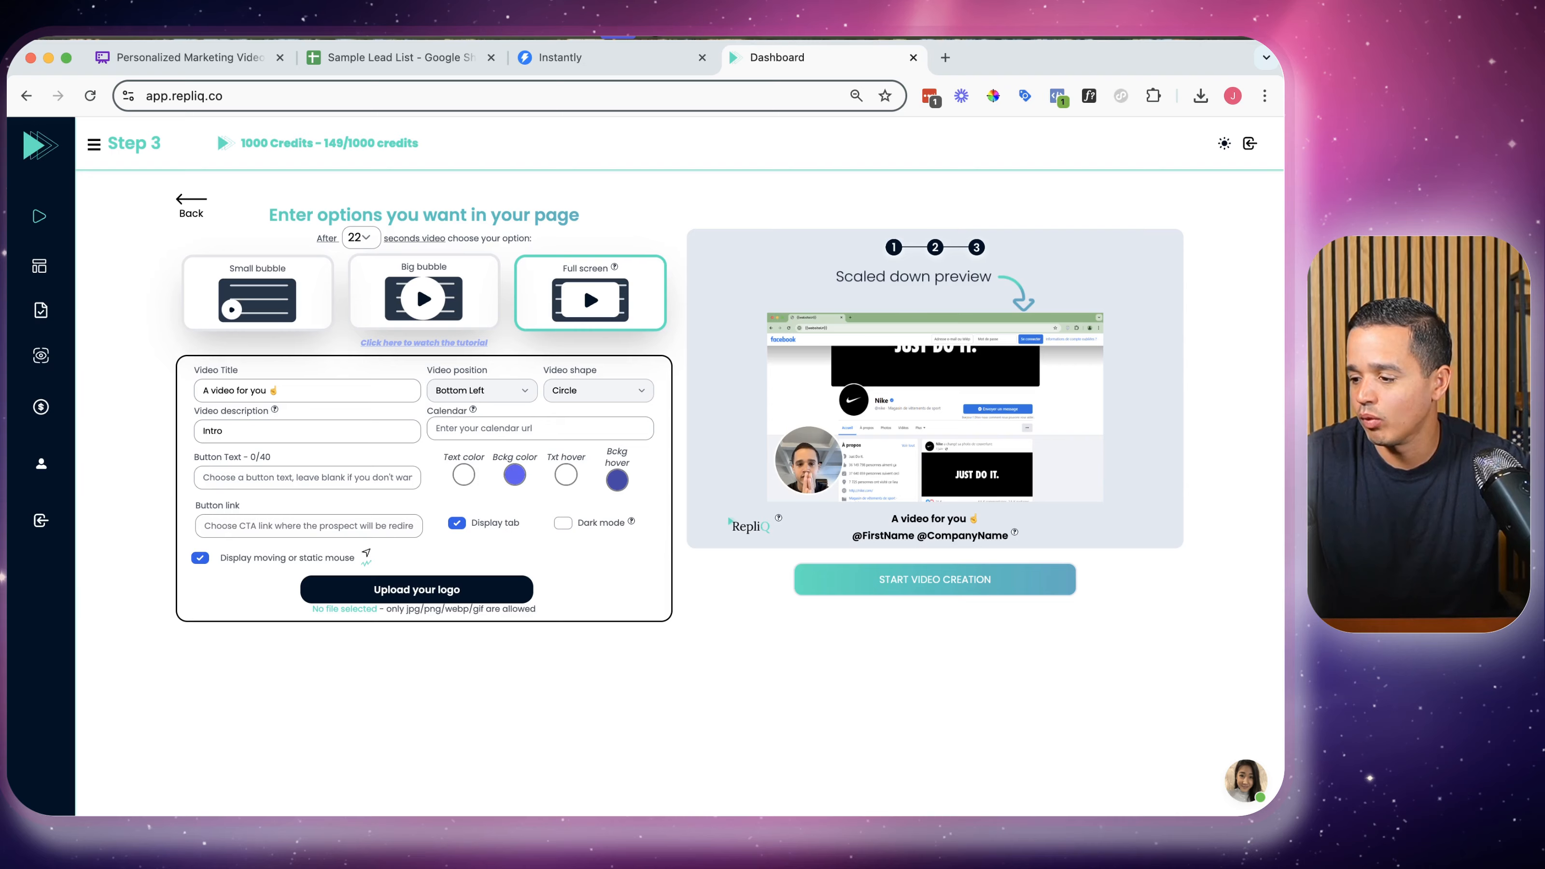
pyautogui.press('super+Tab')
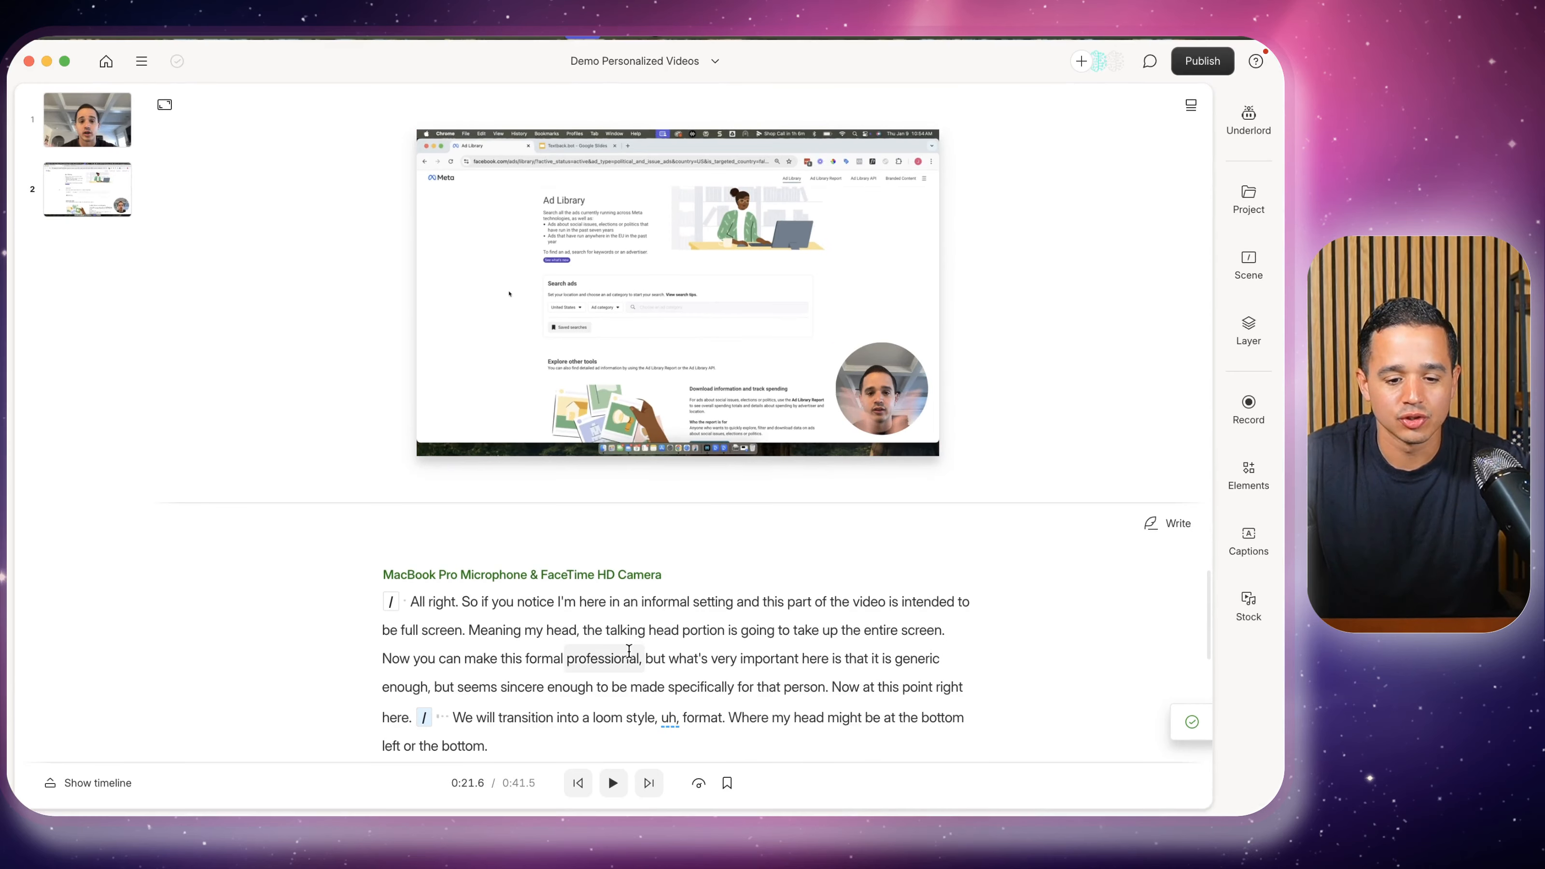
pyautogui.click(546, 712)
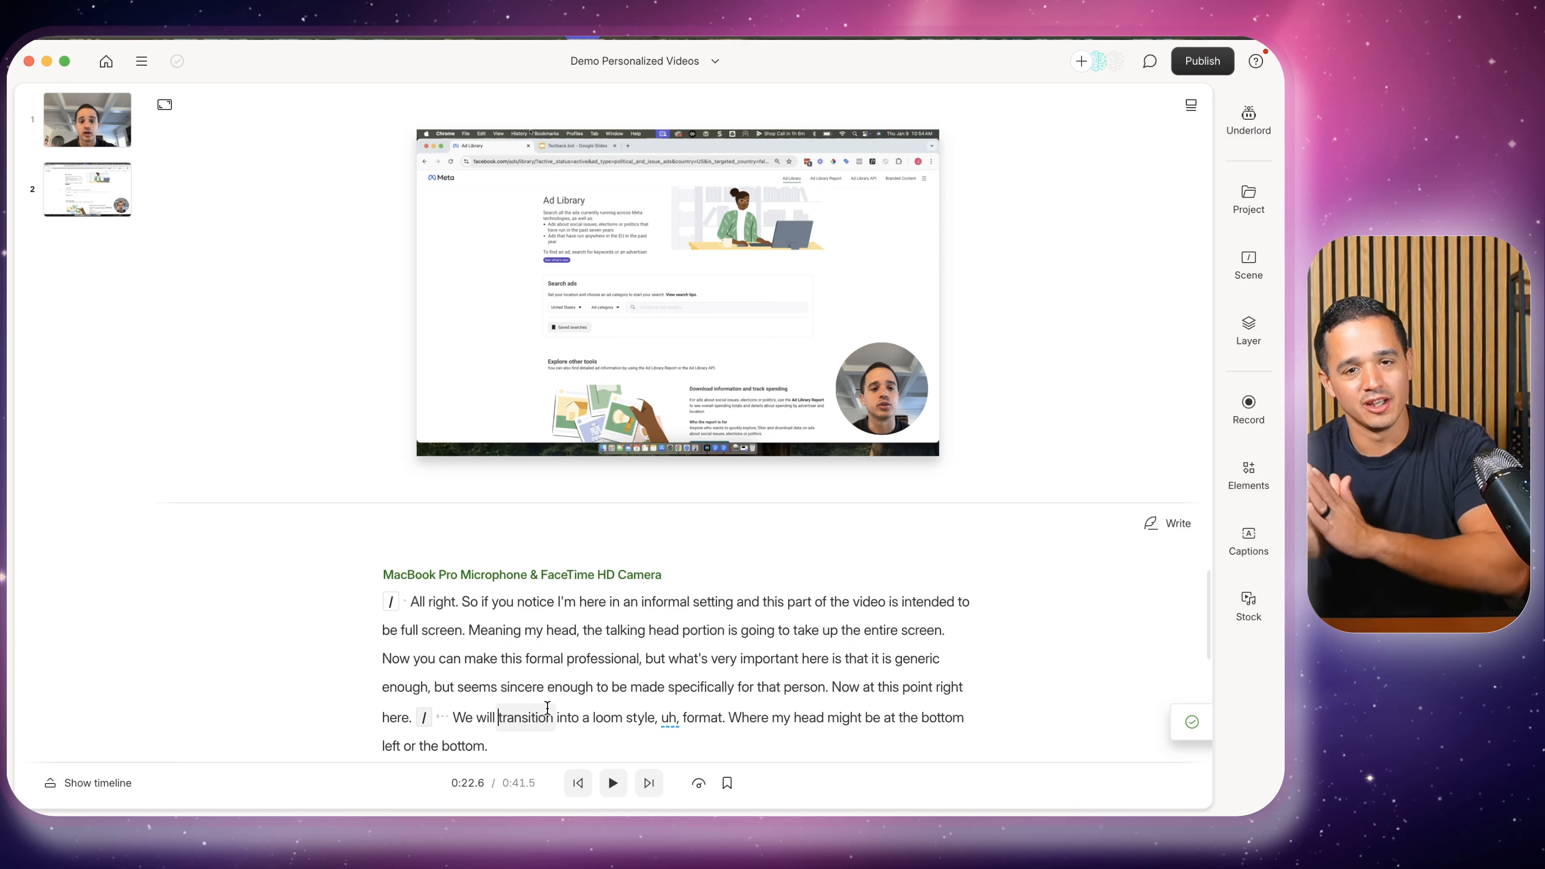
pyautogui.click(47, 61)
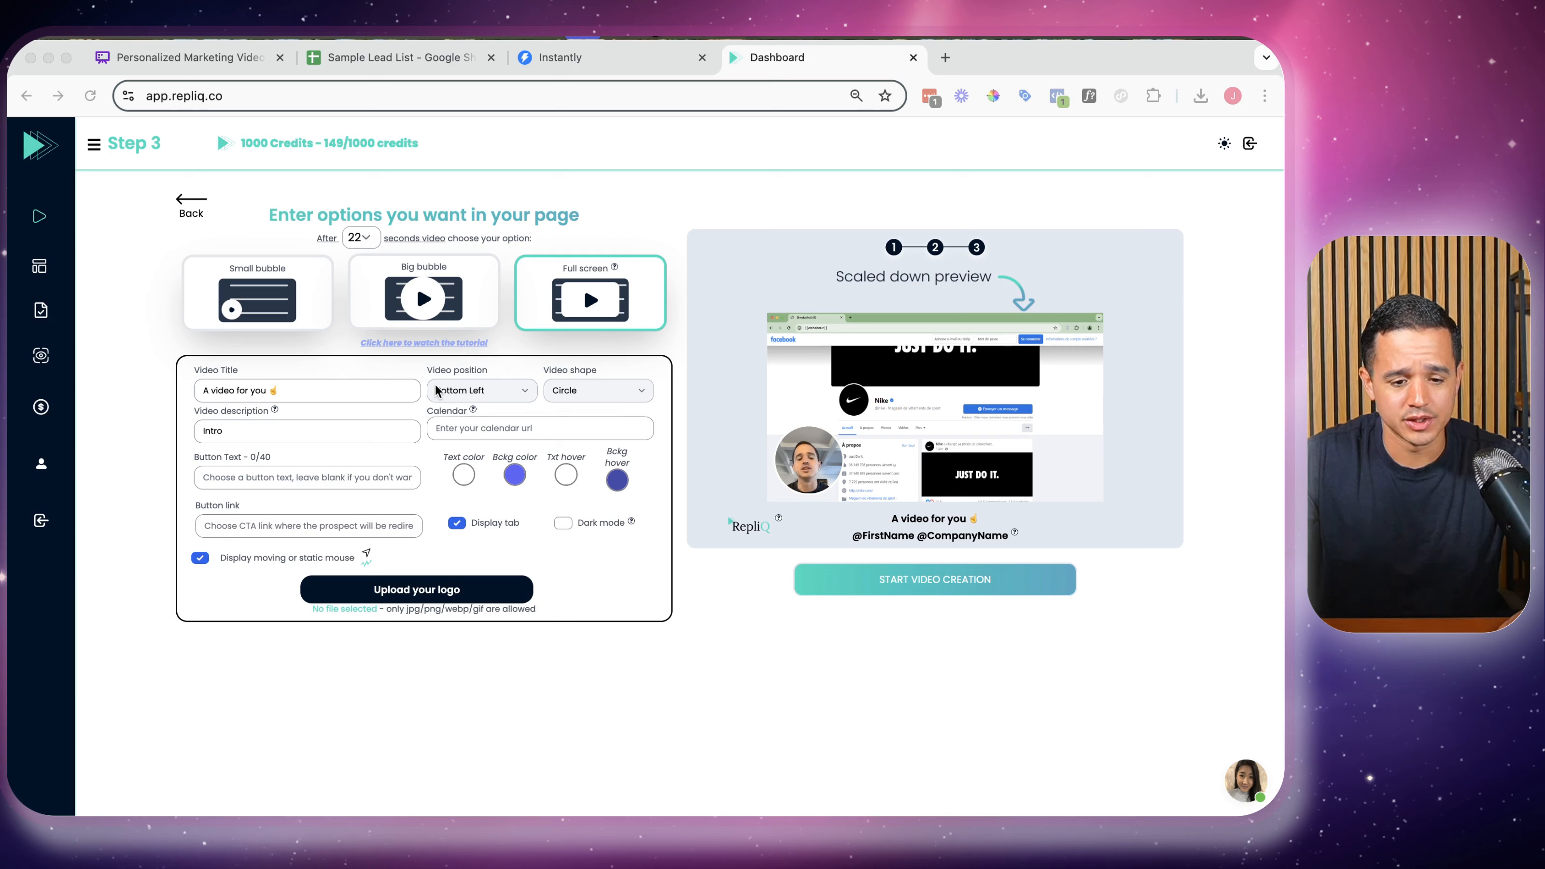
# Set RepliQ's video bubble position to Bottom Right, then switch back to the Descript project
pyautogui.click(229, 391)
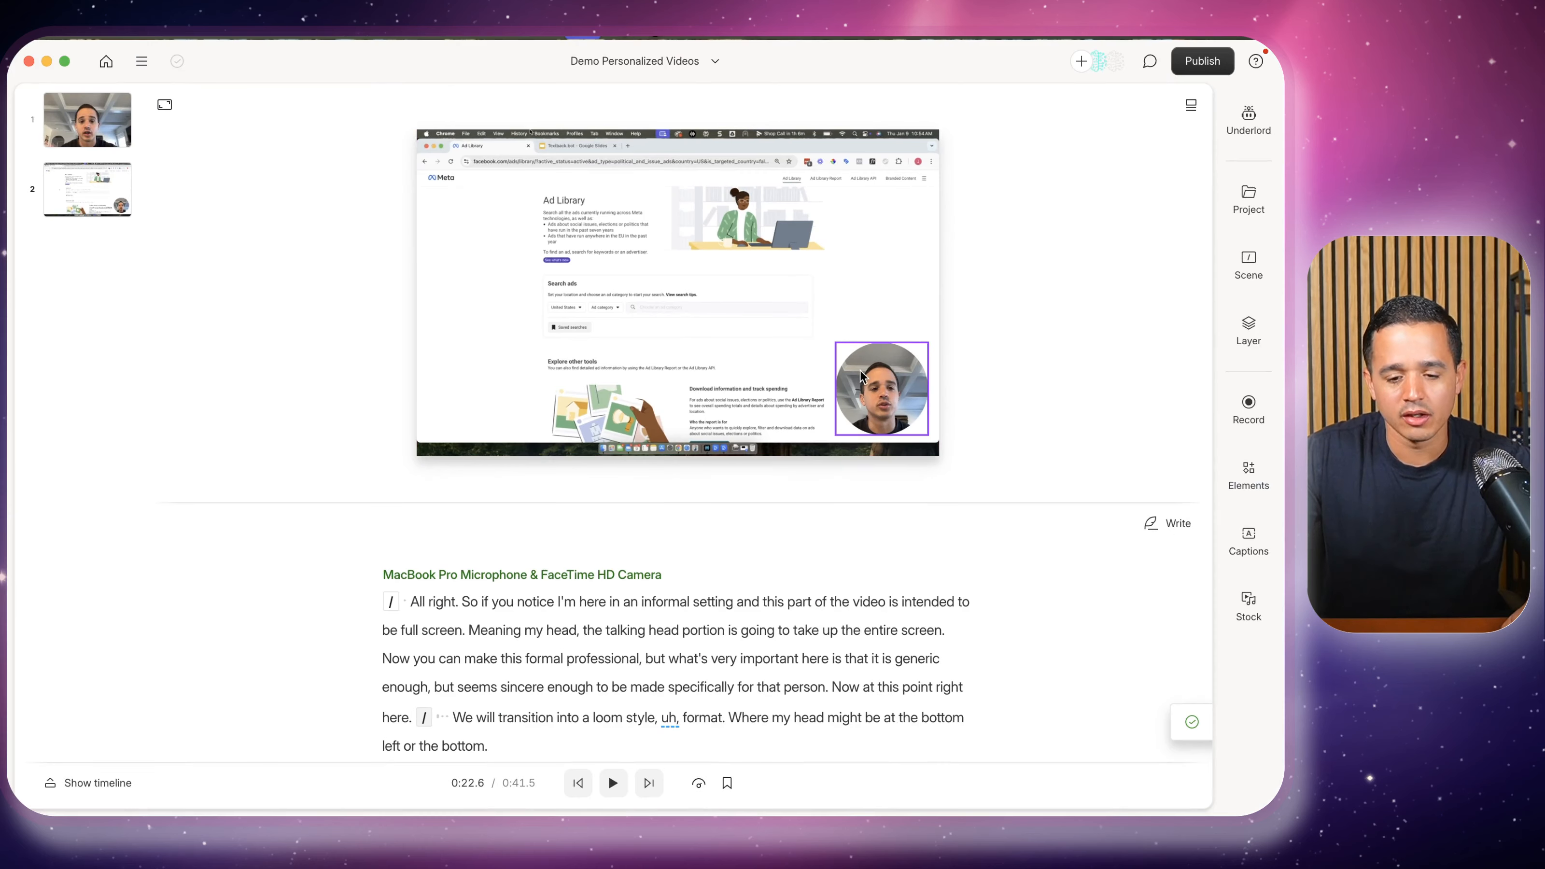
pyautogui.click(46, 61)
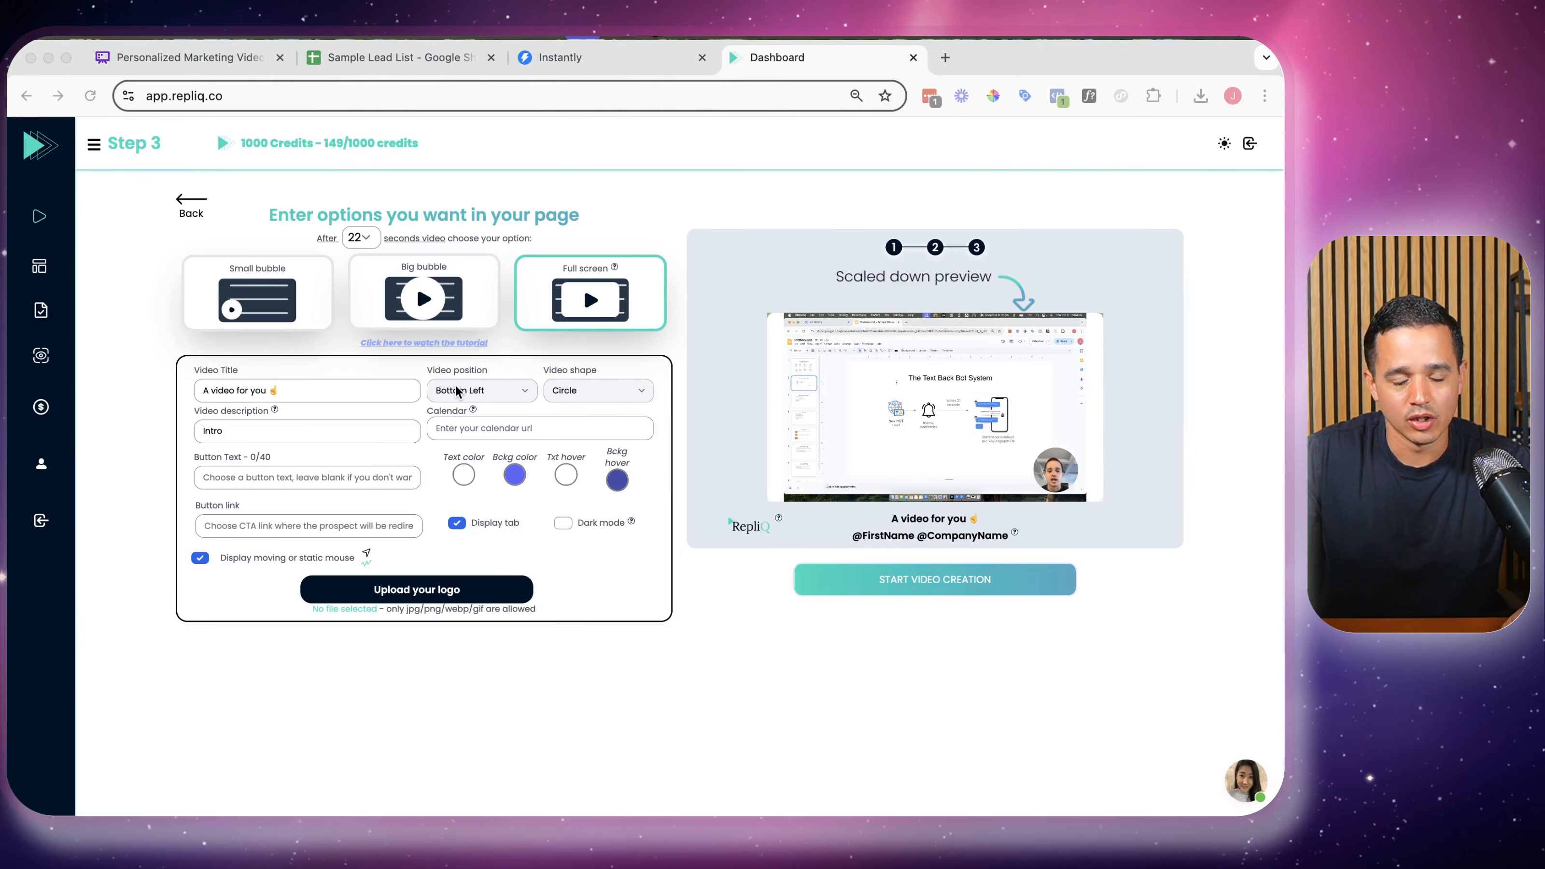
pyautogui.click(457, 390)
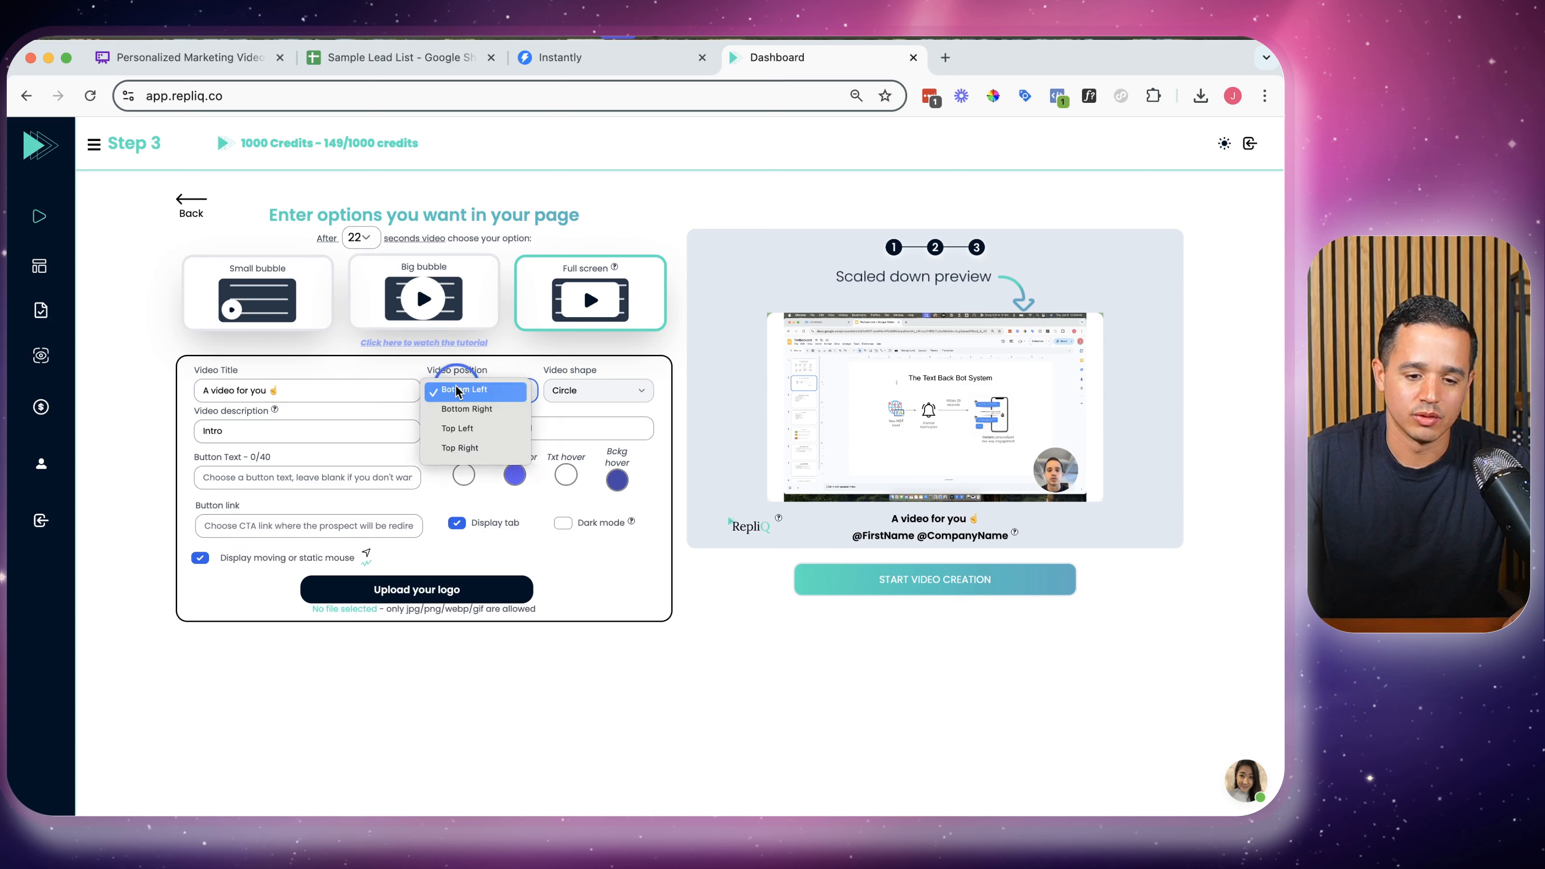
pyautogui.click(466, 409)
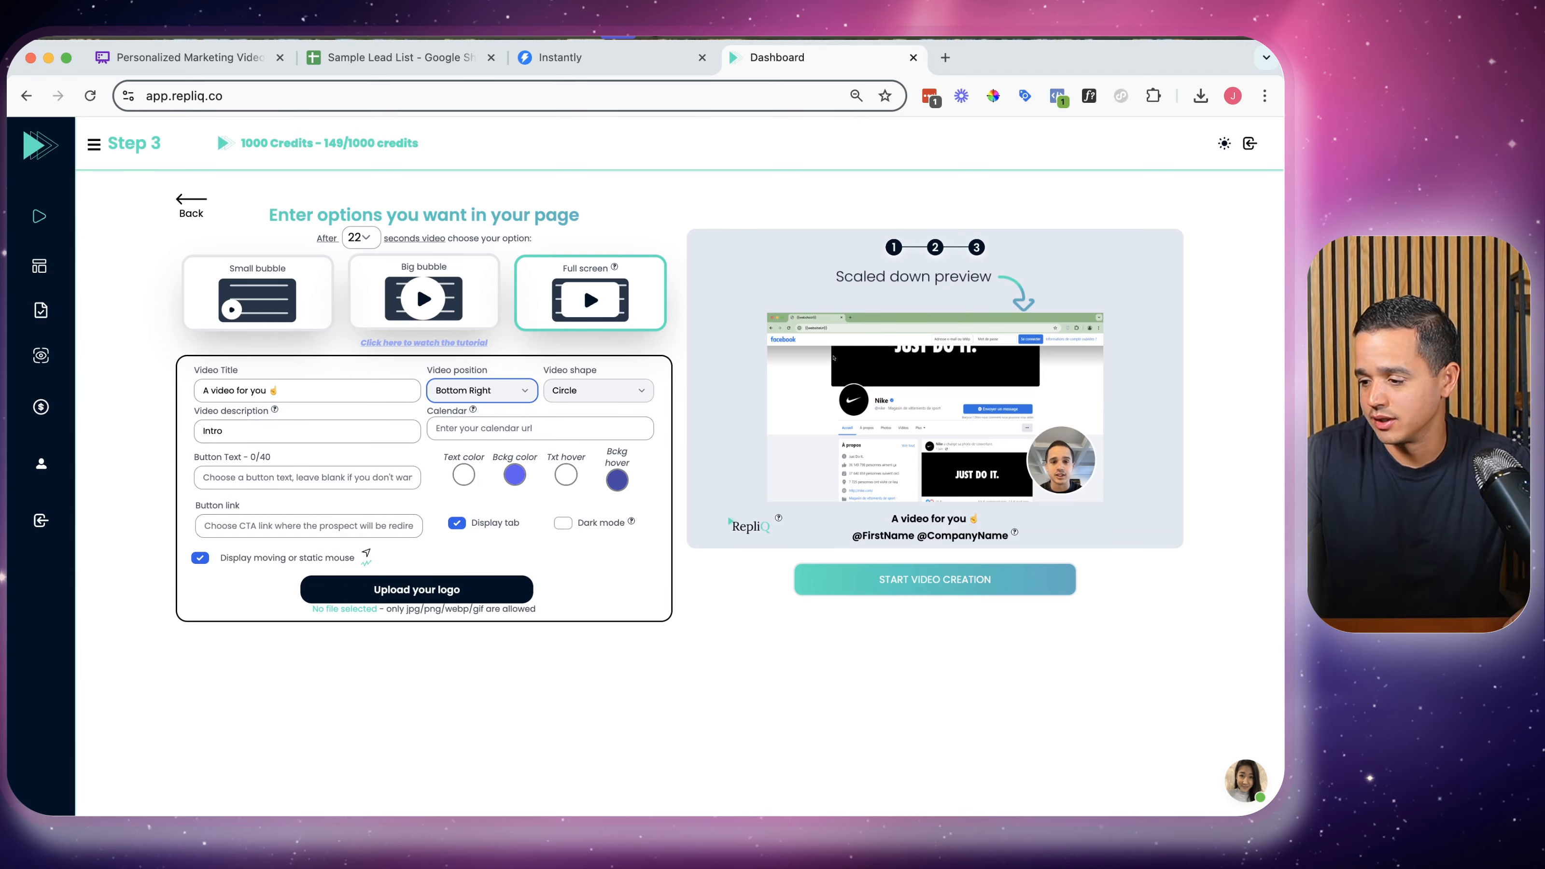
pyautogui.press('super+Tab')
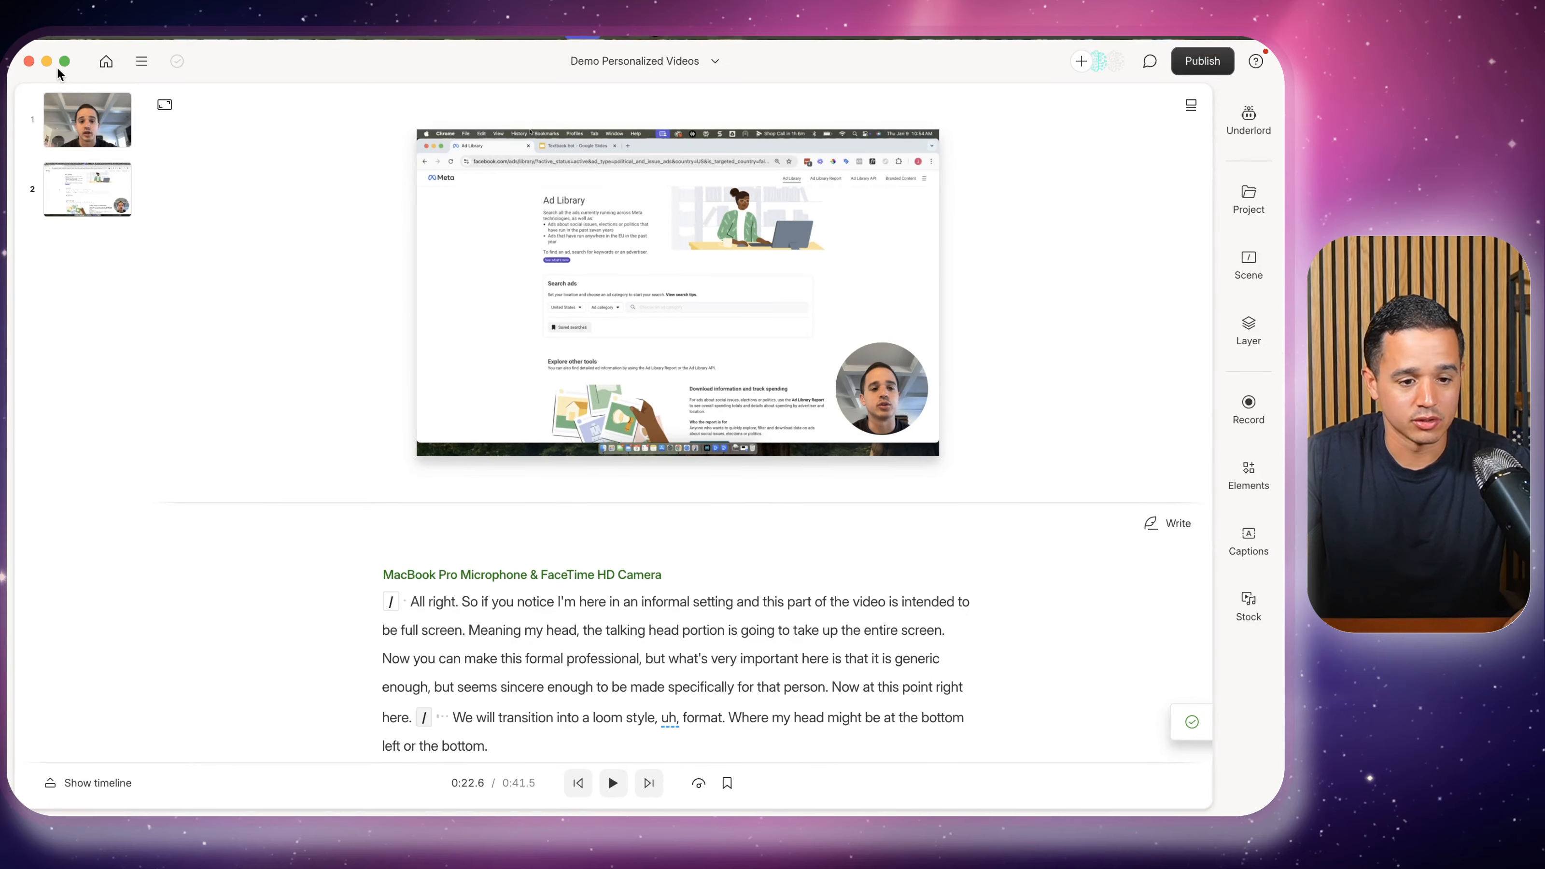
# Go over the Video description, Calendar, Button Text and Button link fields, leaving them blank
pyautogui.click(47, 62)
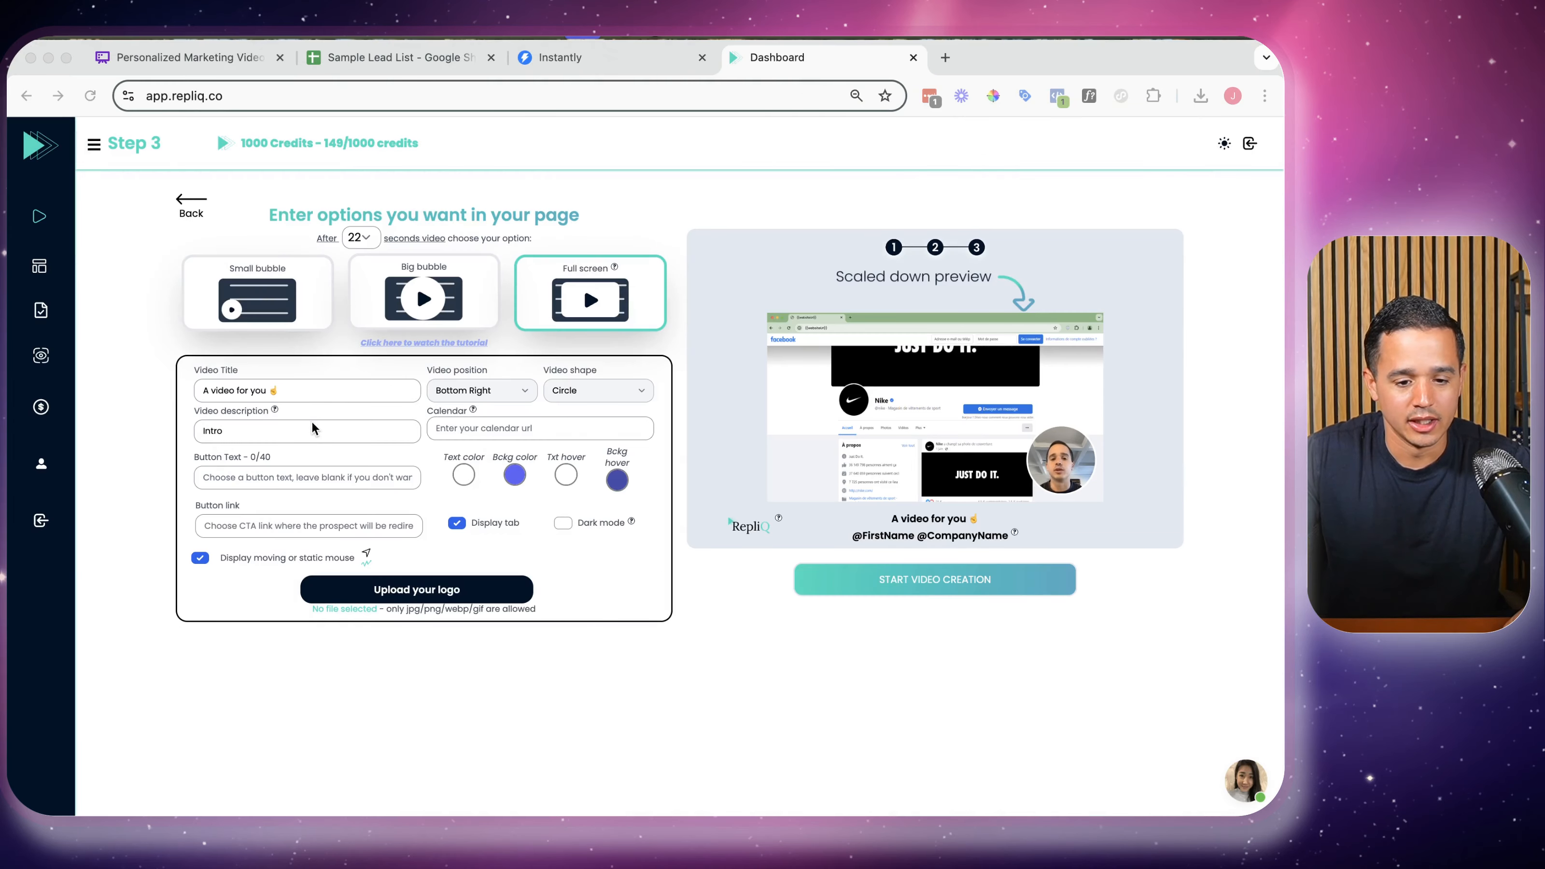
pyautogui.click(269, 432)
pyautogui.click(269, 429)
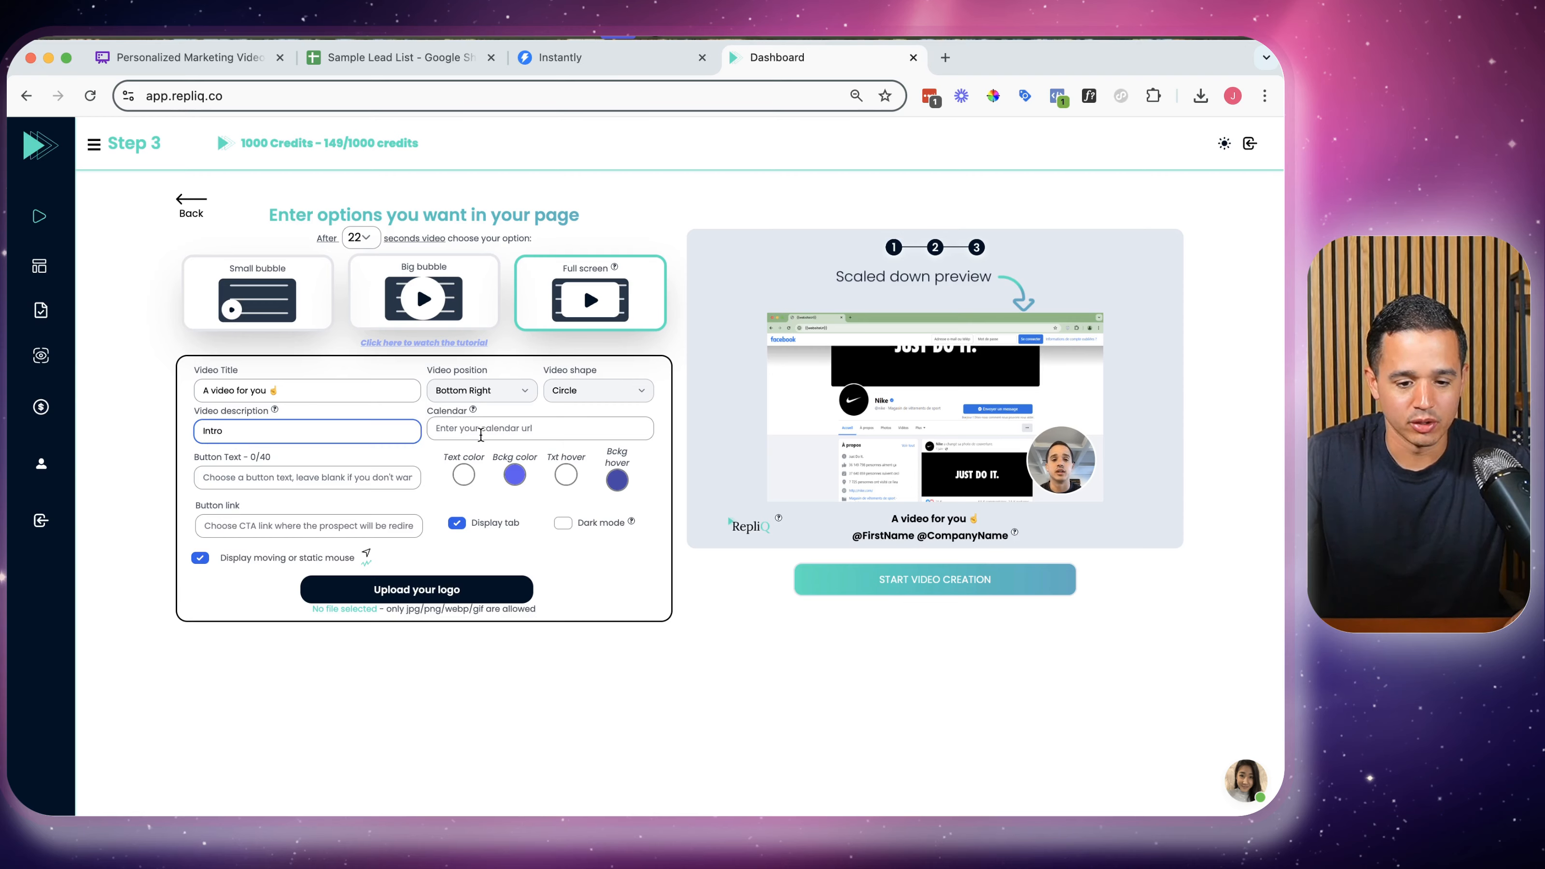
pyautogui.click(479, 435)
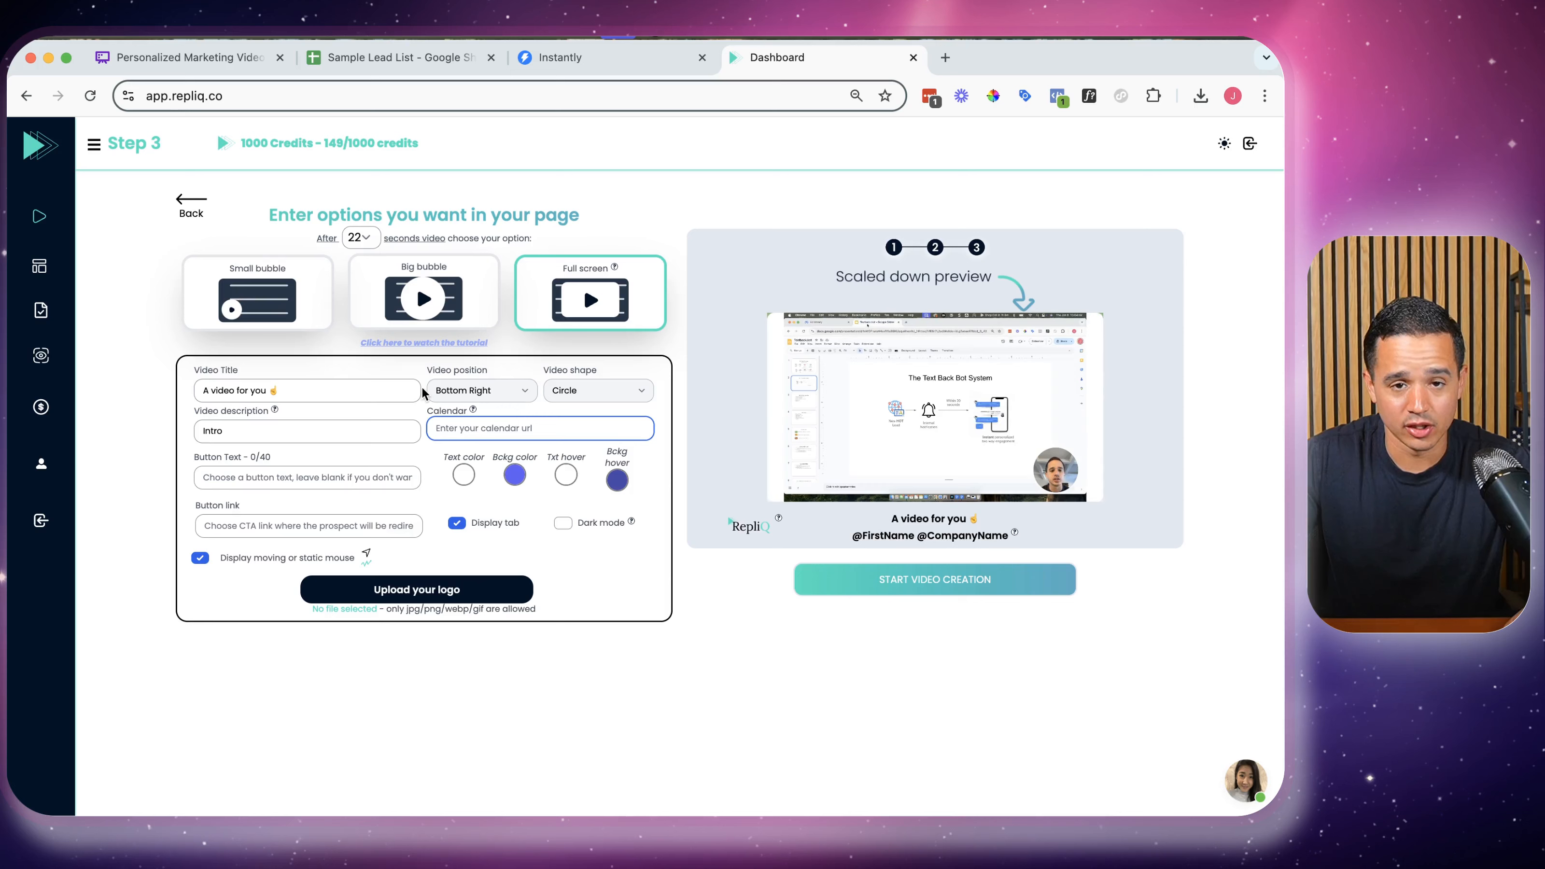
pyautogui.click(351, 482)
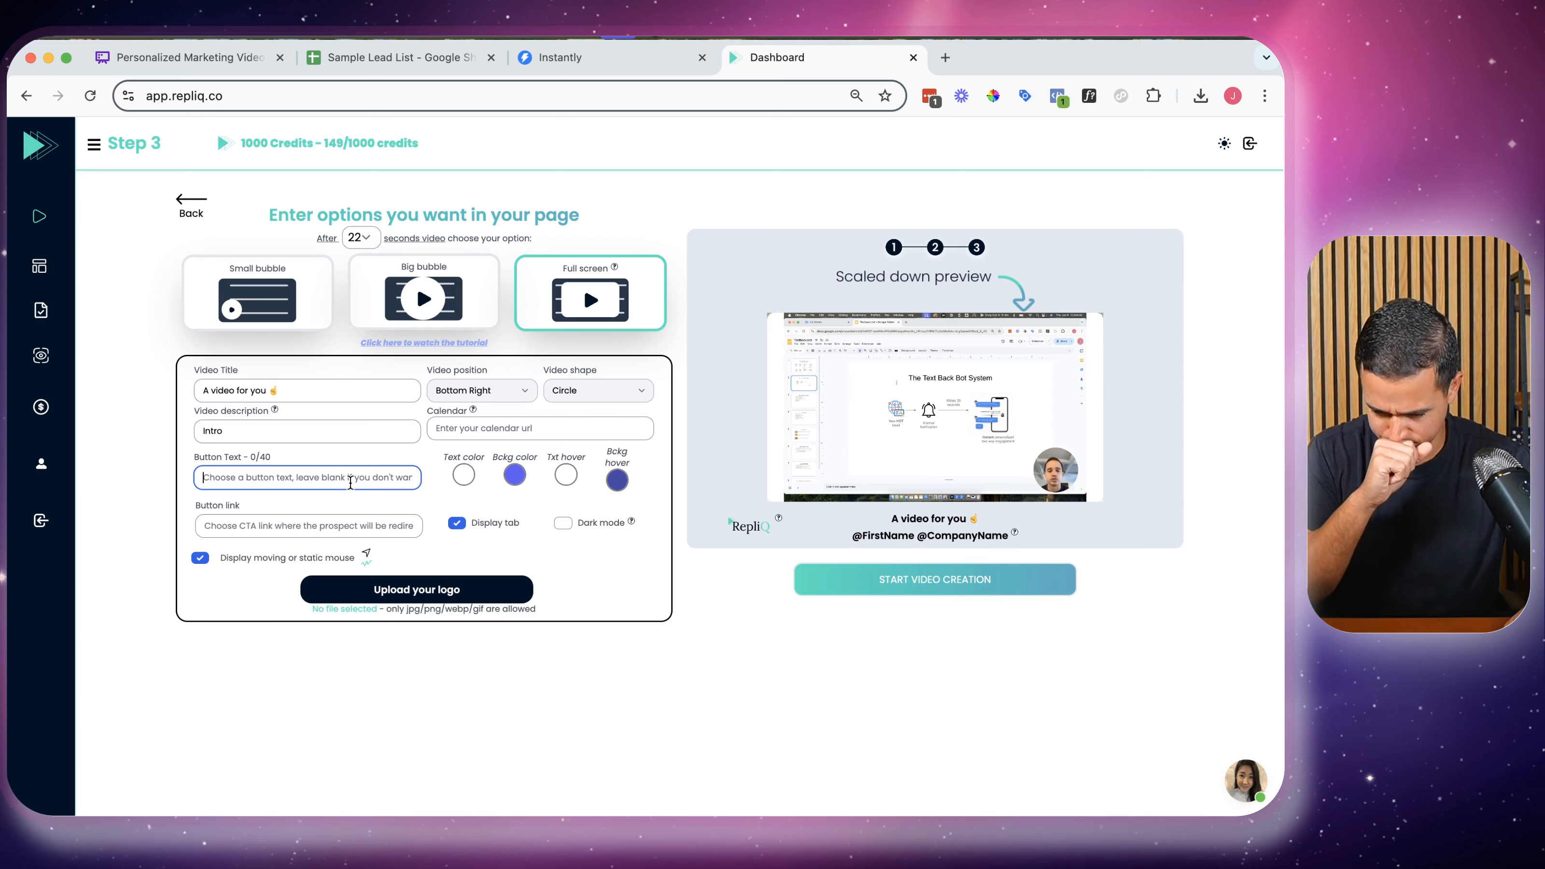
pyautogui.click(331, 533)
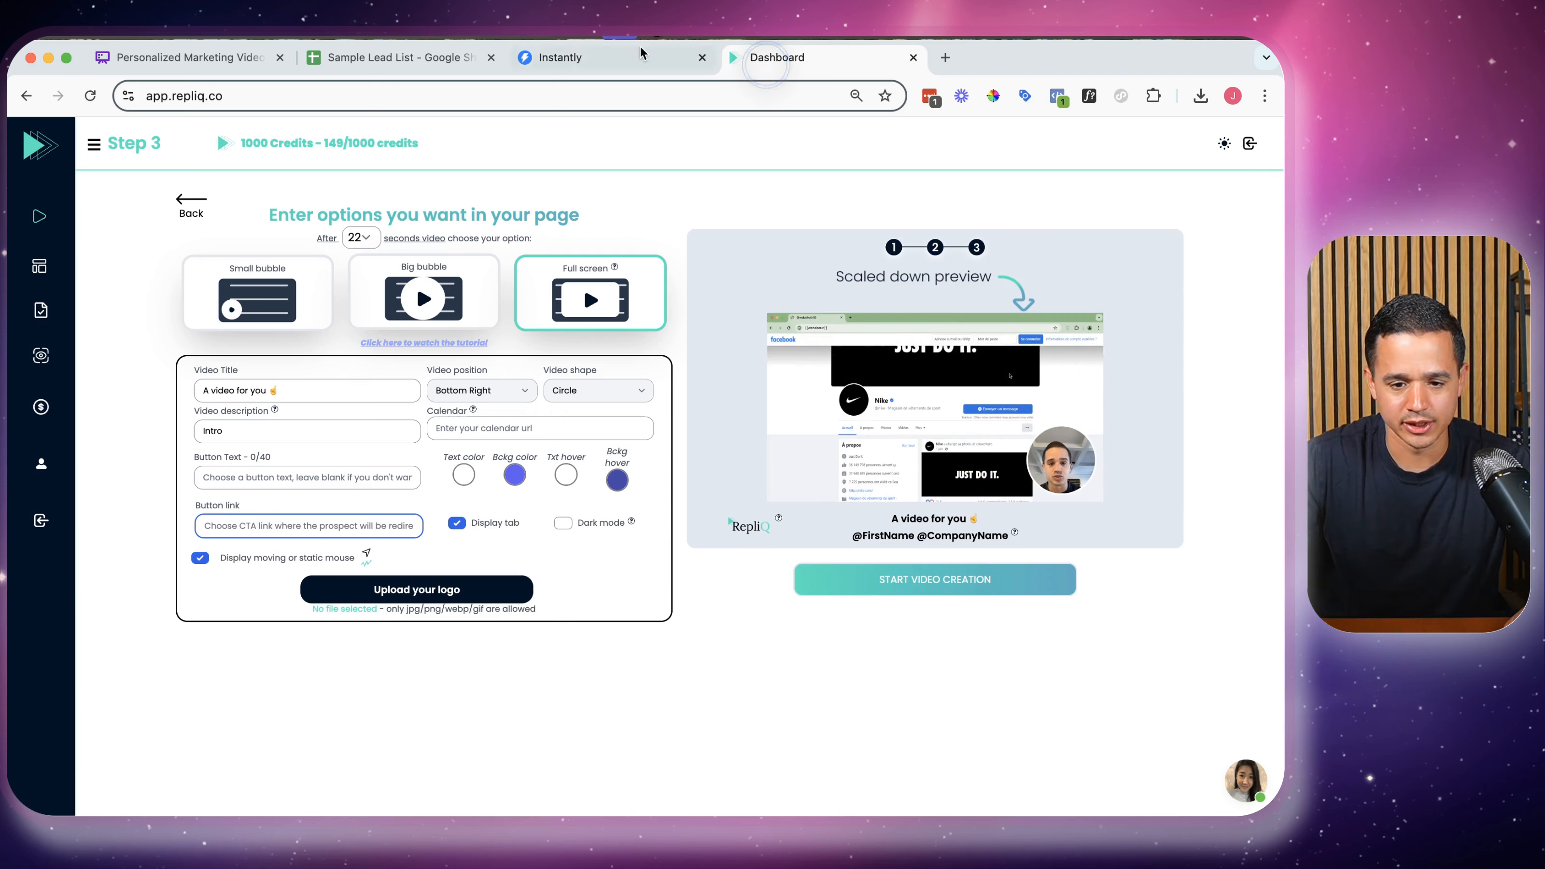
pyautogui.click(631, 59)
pyautogui.click(784, 57)
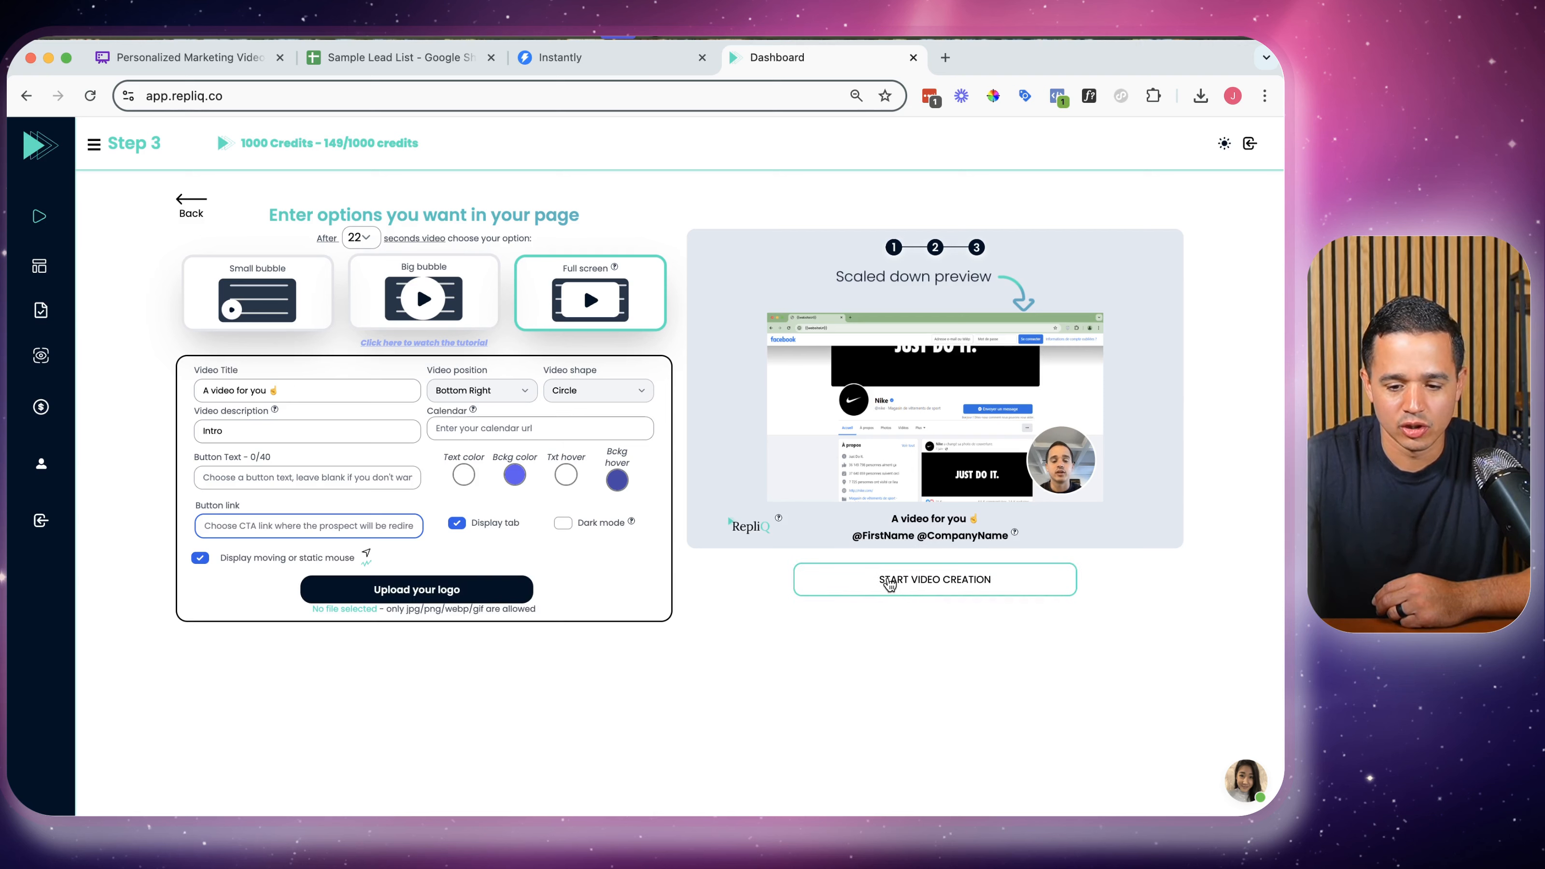
# Start video creation and open Results, where File N°27 shows 3/3 videos Ready
pyautogui.click(888, 581)
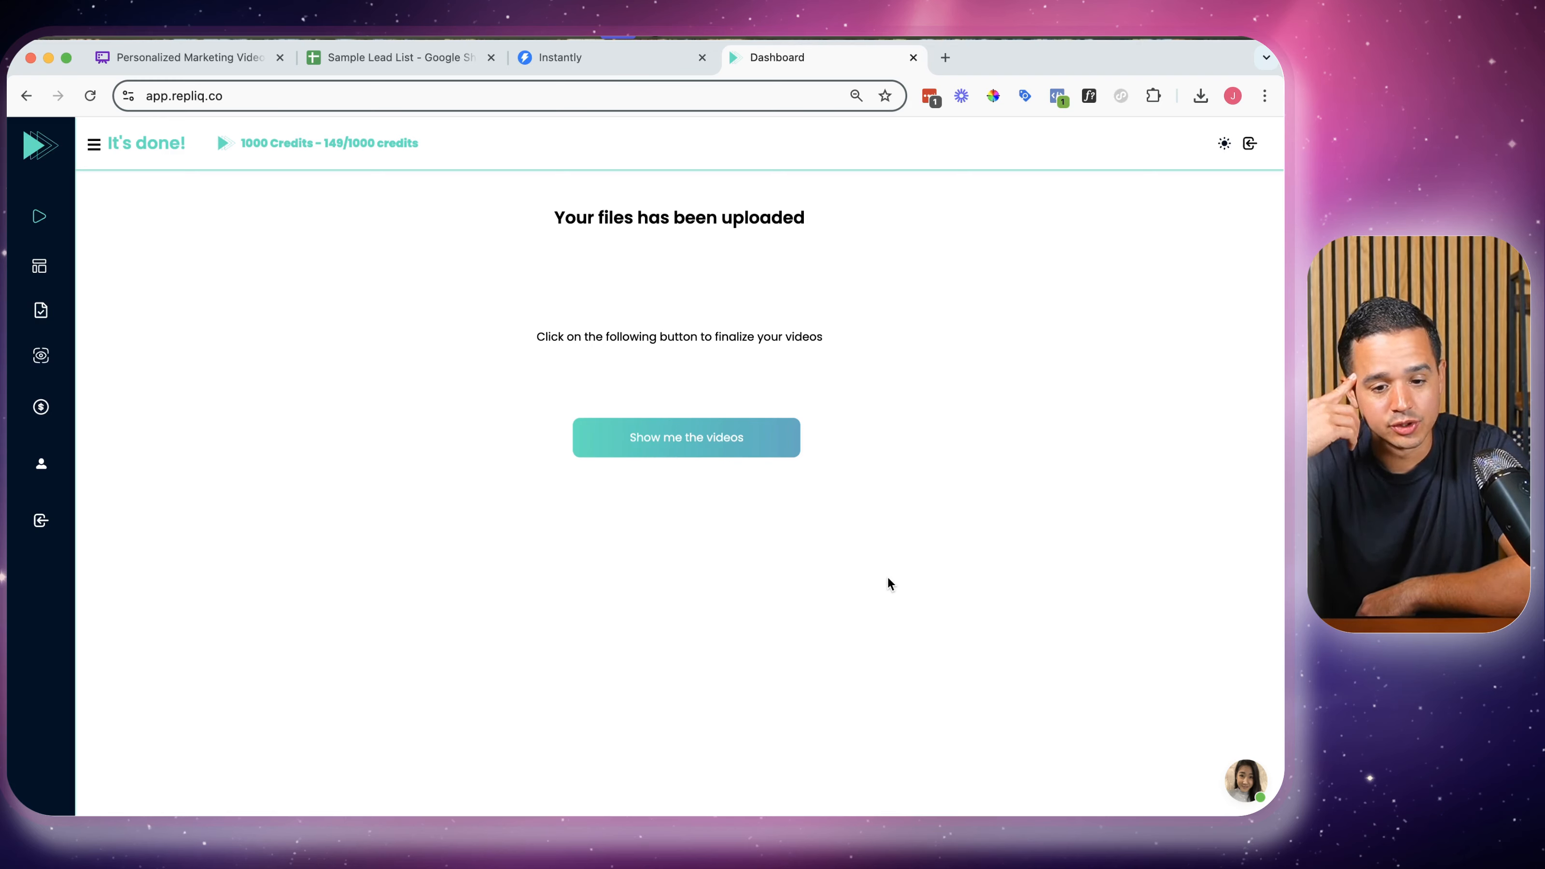
pyautogui.click(714, 446)
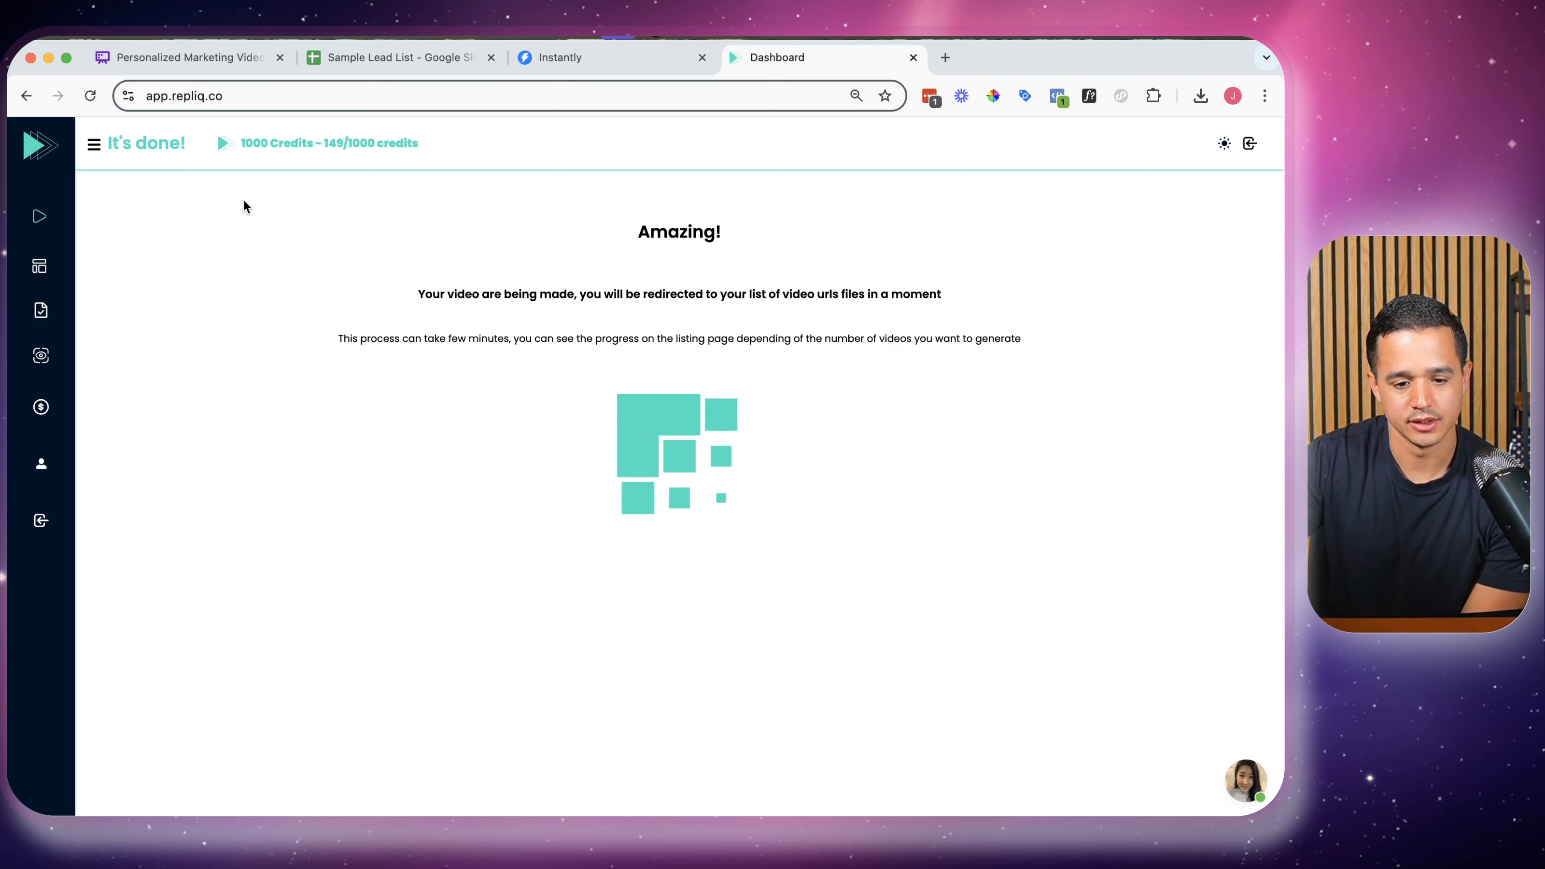
pyautogui.click(35, 316)
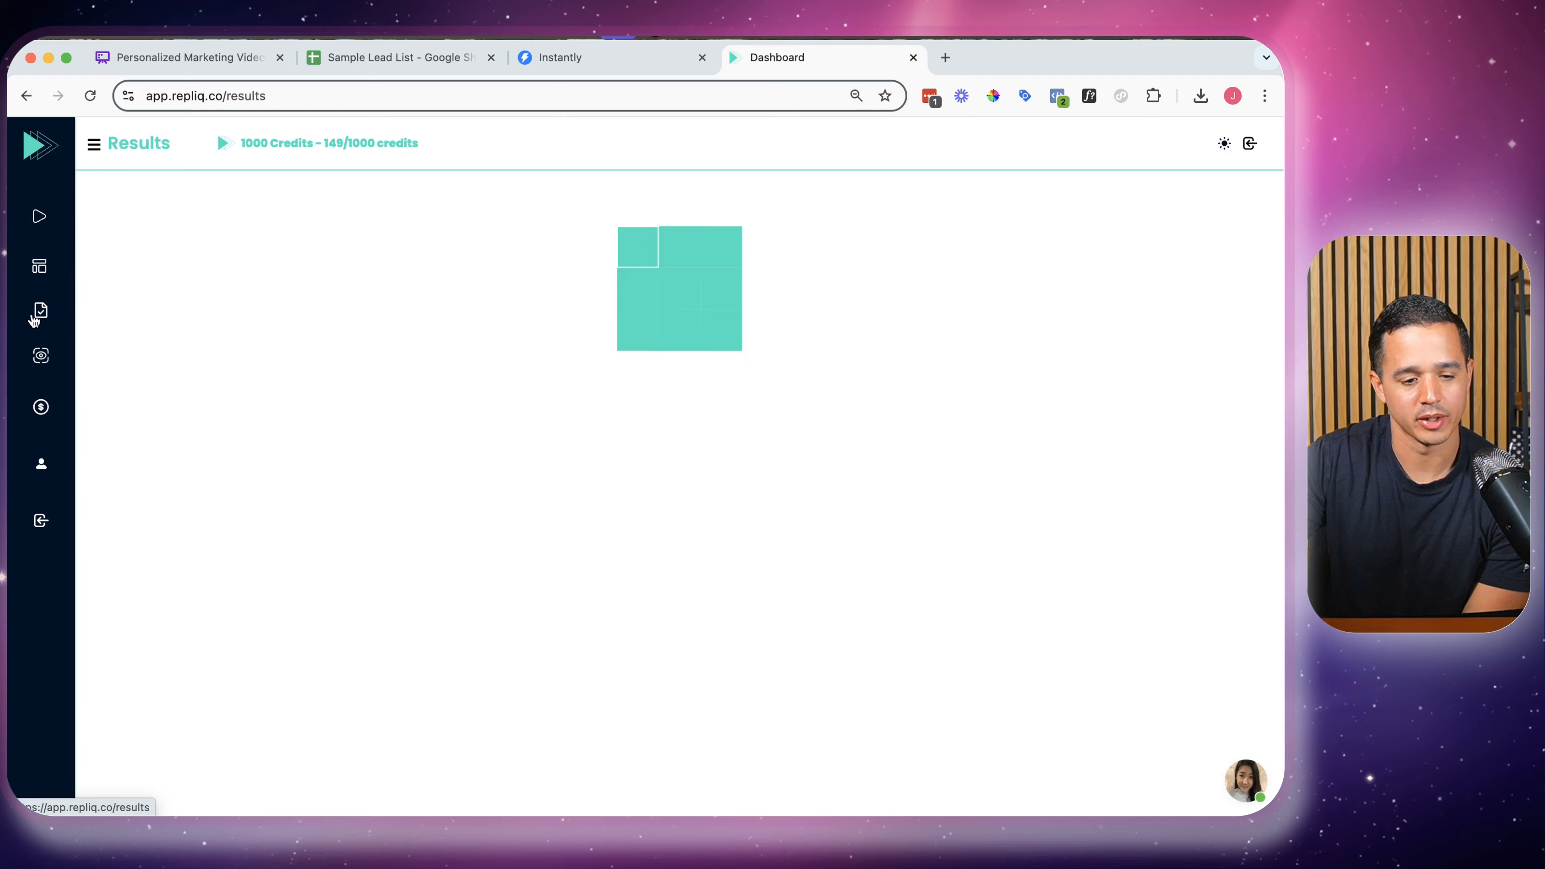
pyautogui.moveTo(208, 234)
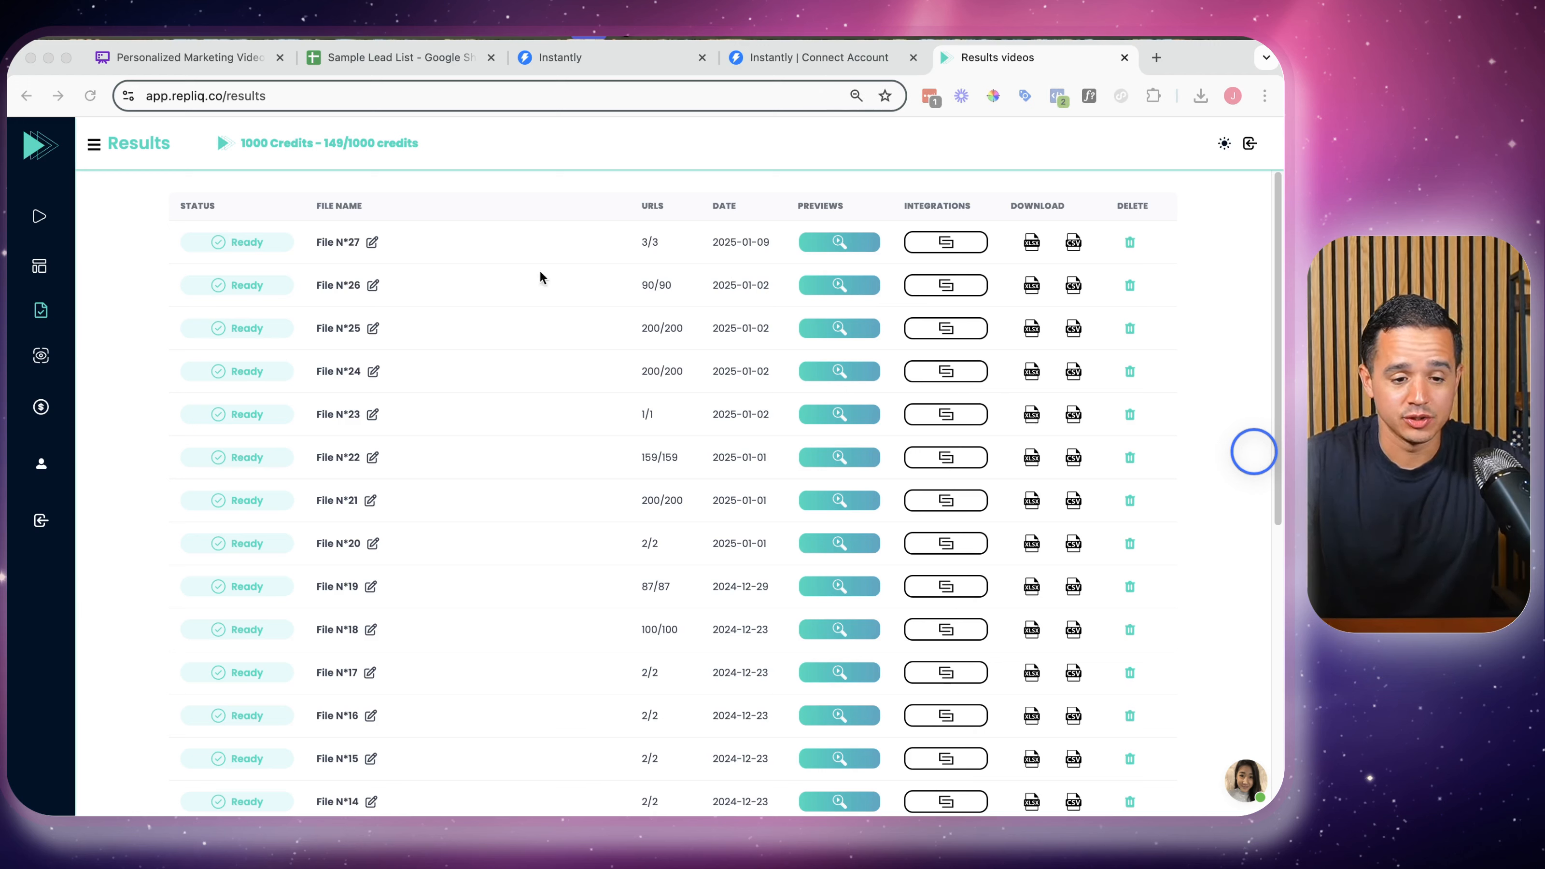
pyautogui.click(842, 243)
pyautogui.click(842, 243)
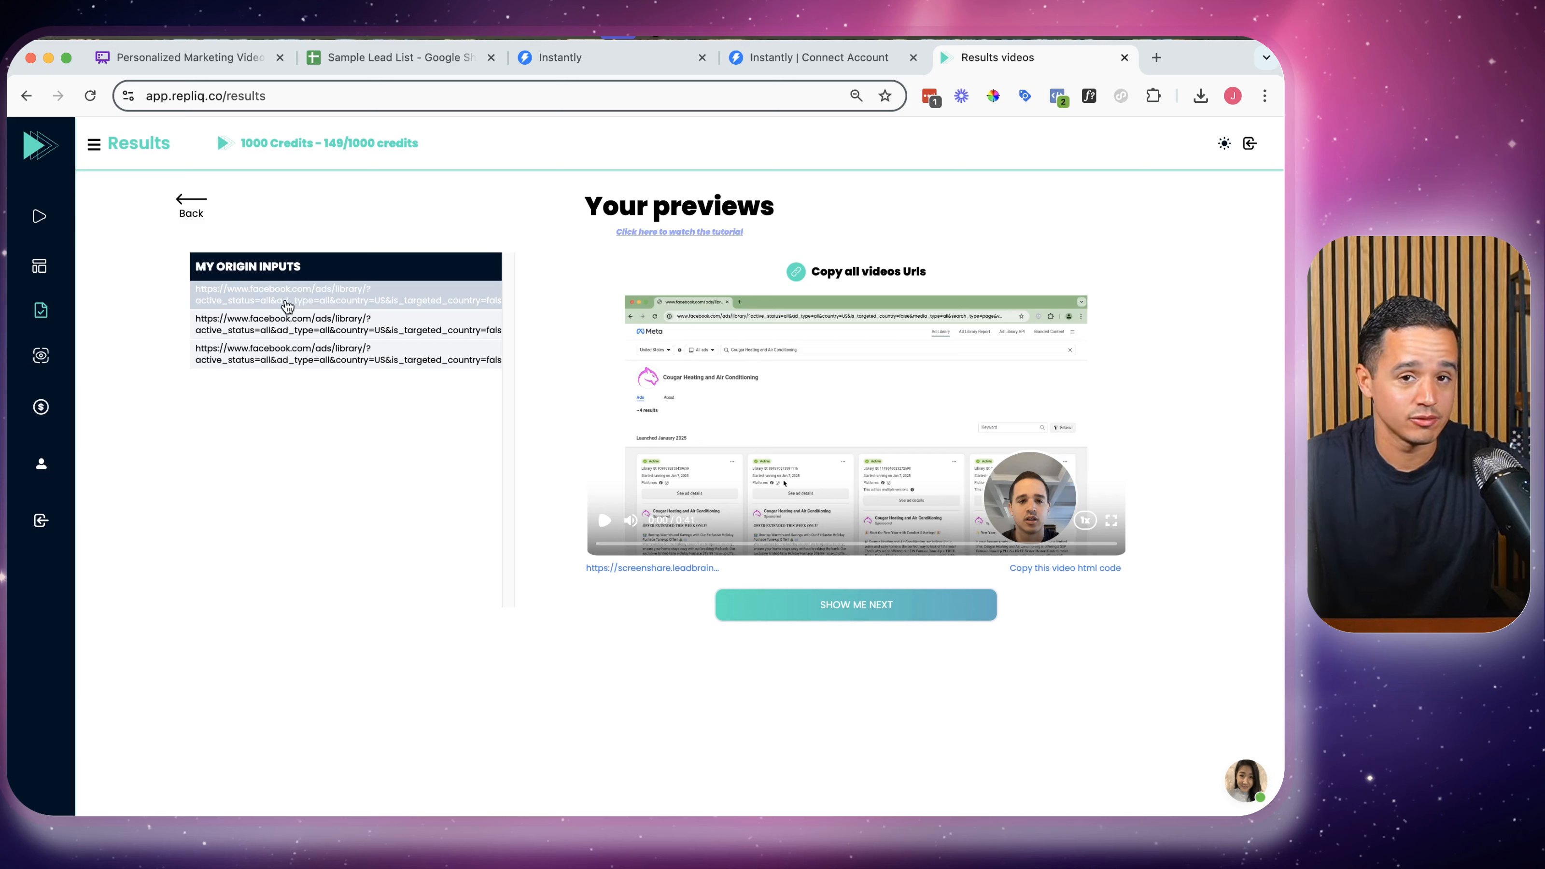
pyautogui.click(294, 329)
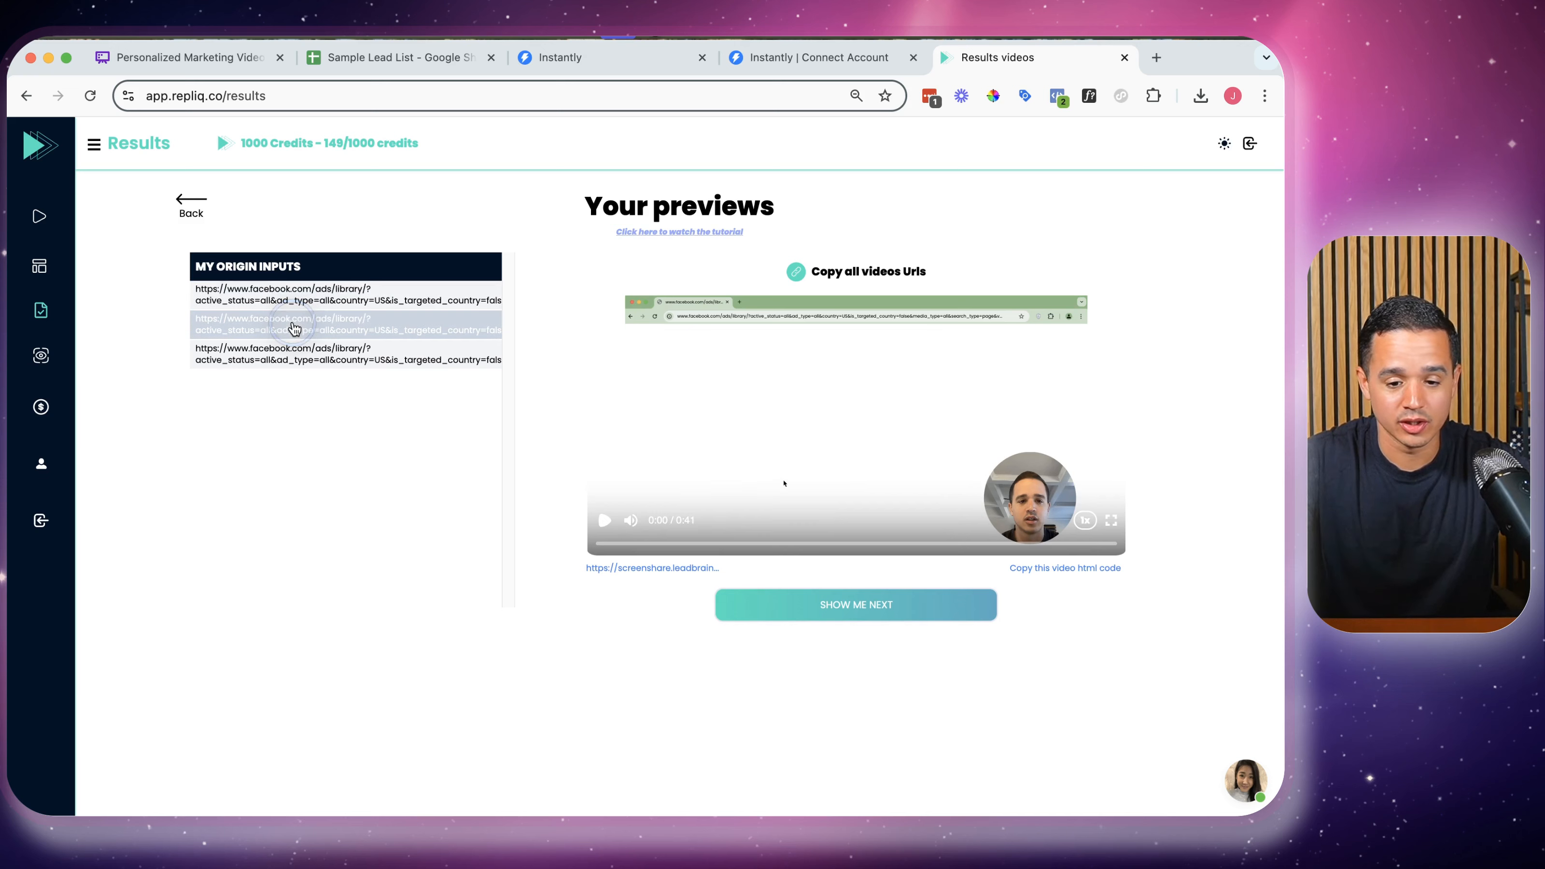
pyautogui.click(301, 356)
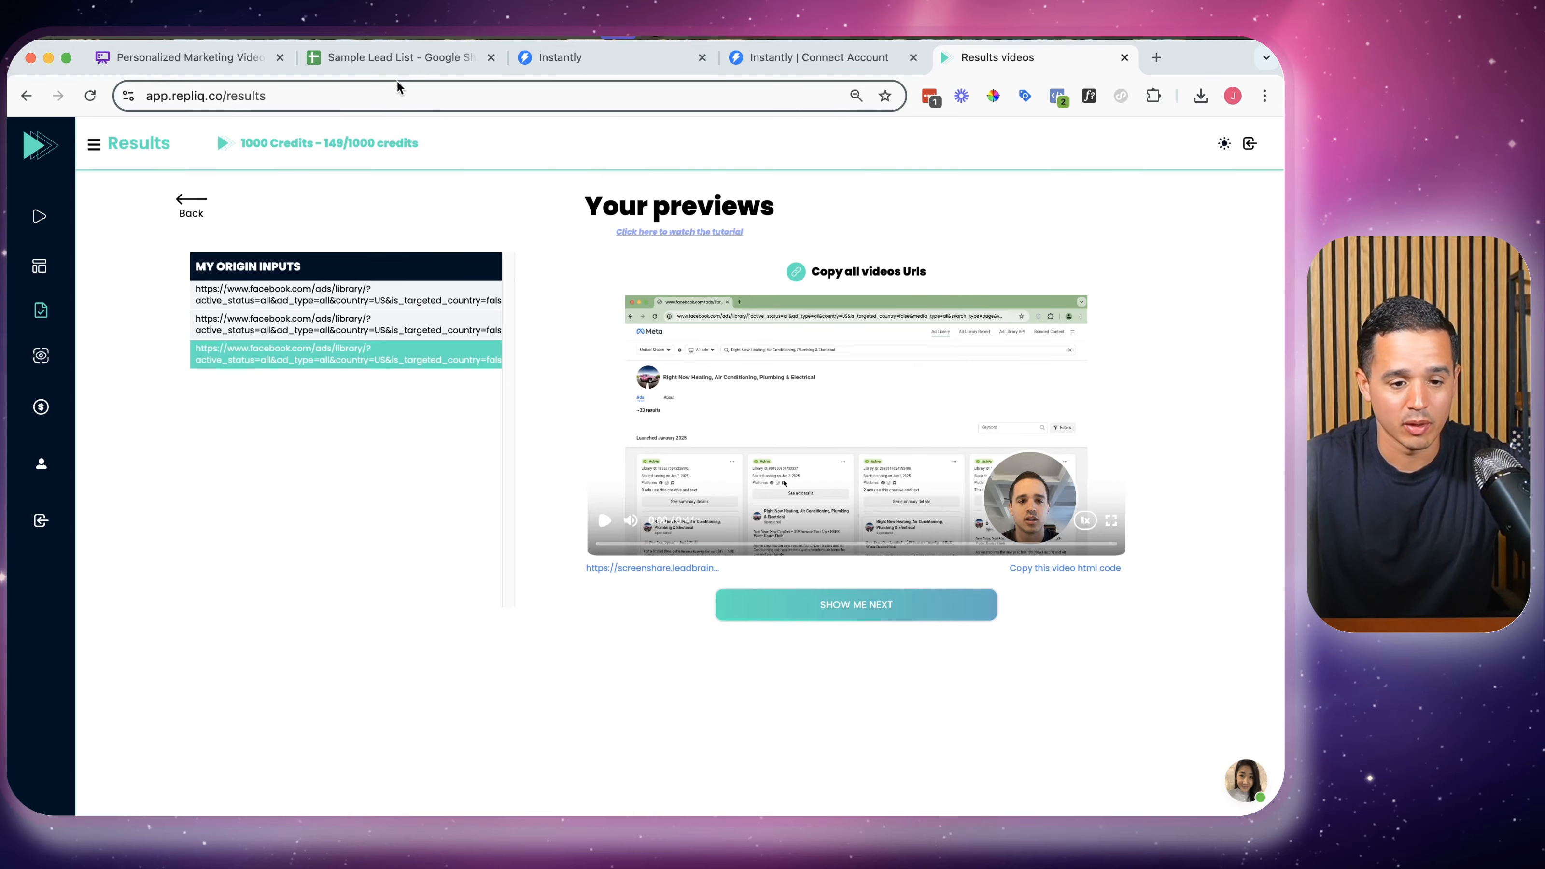
pyautogui.click(396, 59)
pyautogui.click(588, 274)
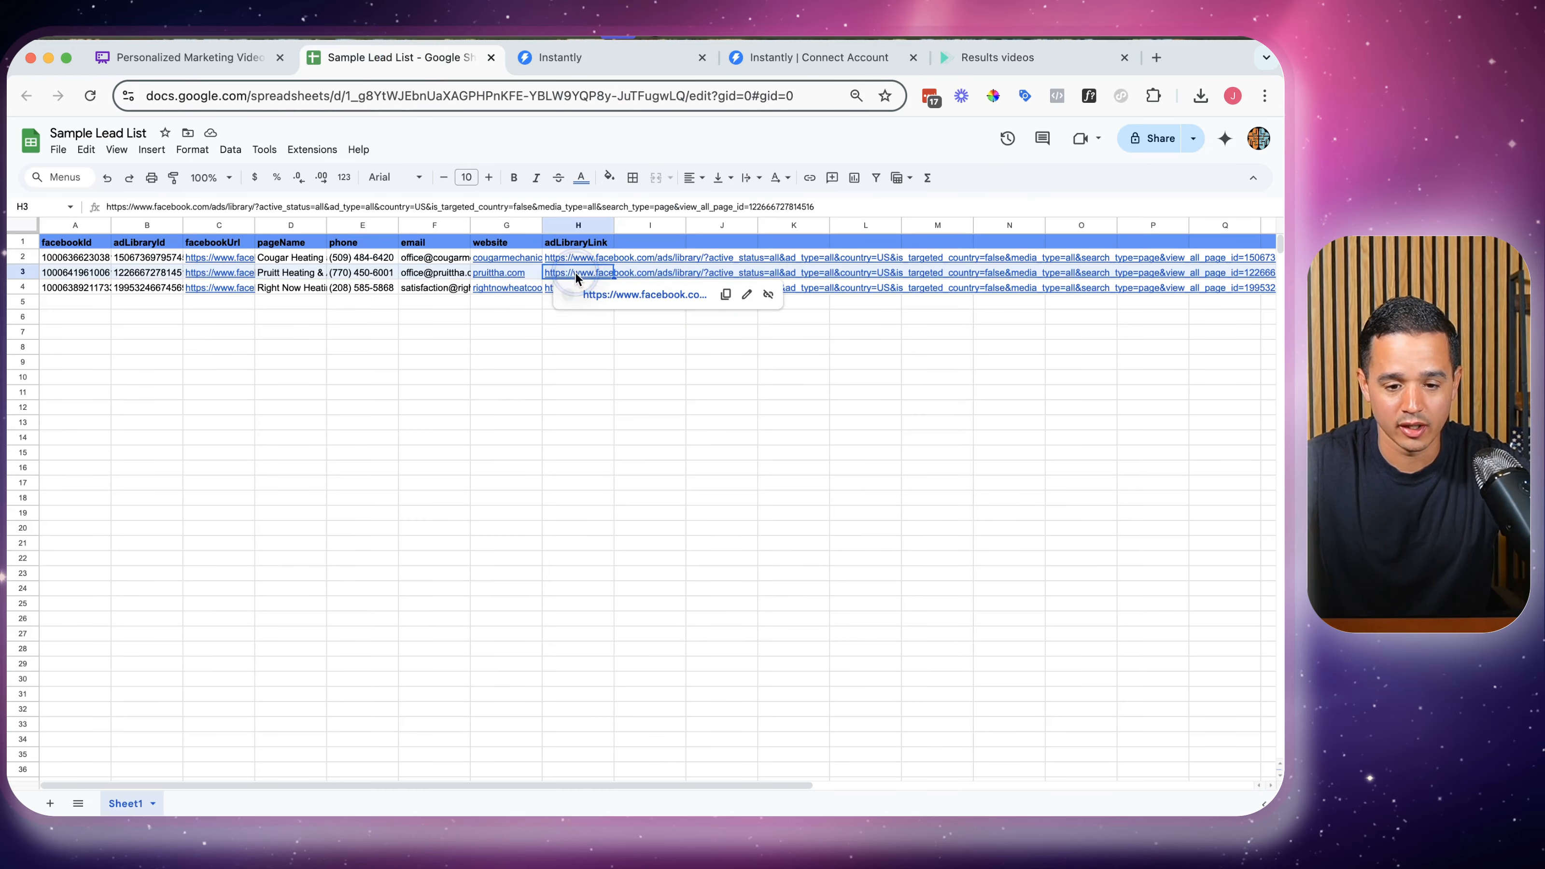
pyautogui.click(592, 298)
pyautogui.click(344, 66)
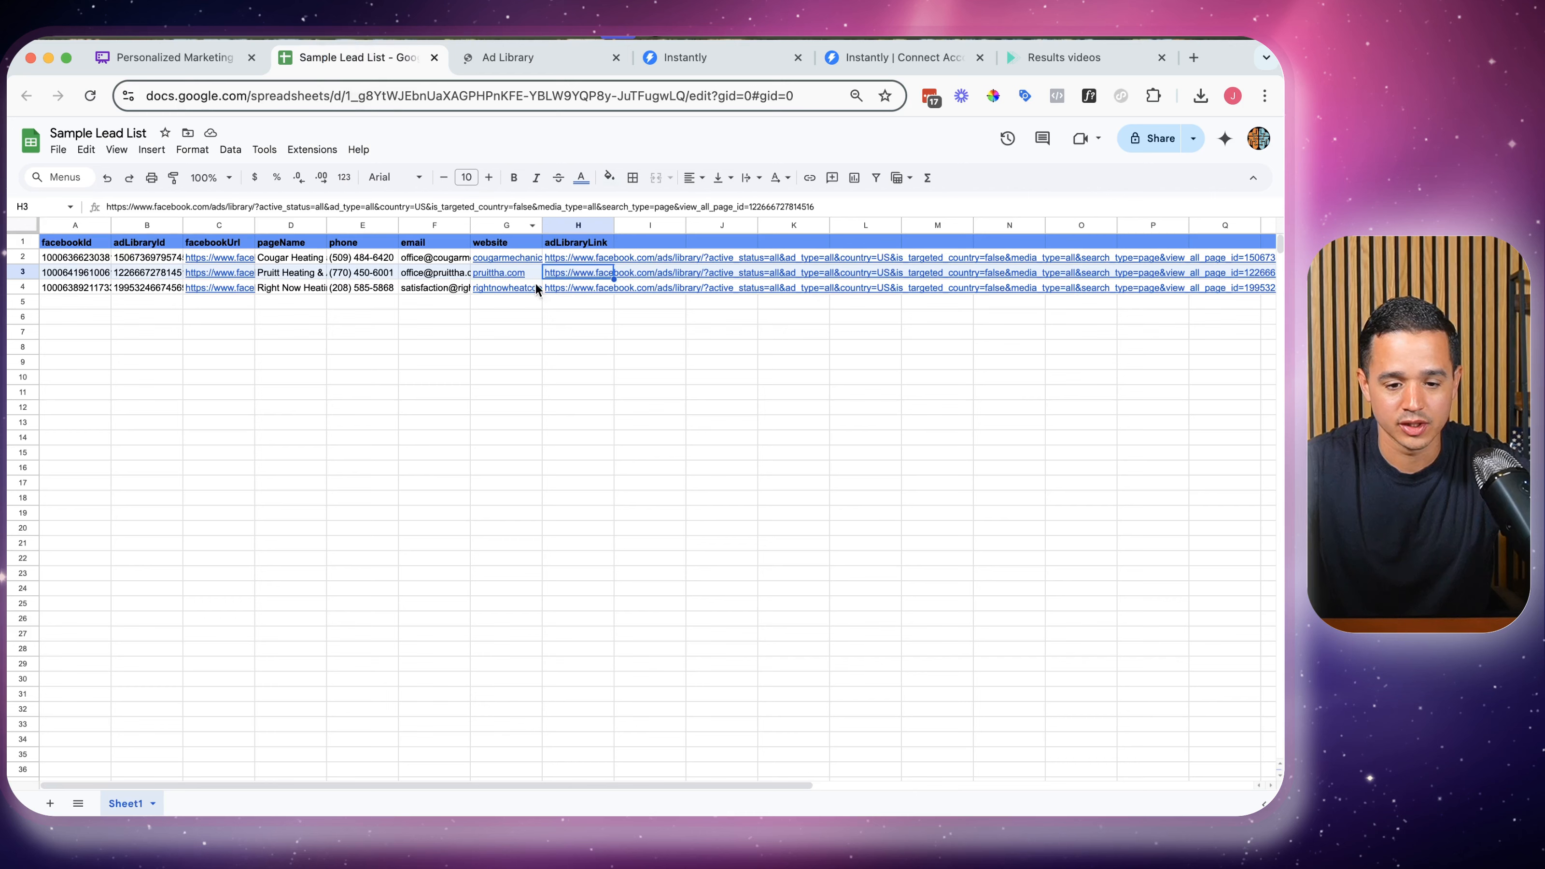
pyautogui.click(601, 289)
pyautogui.click(596, 304)
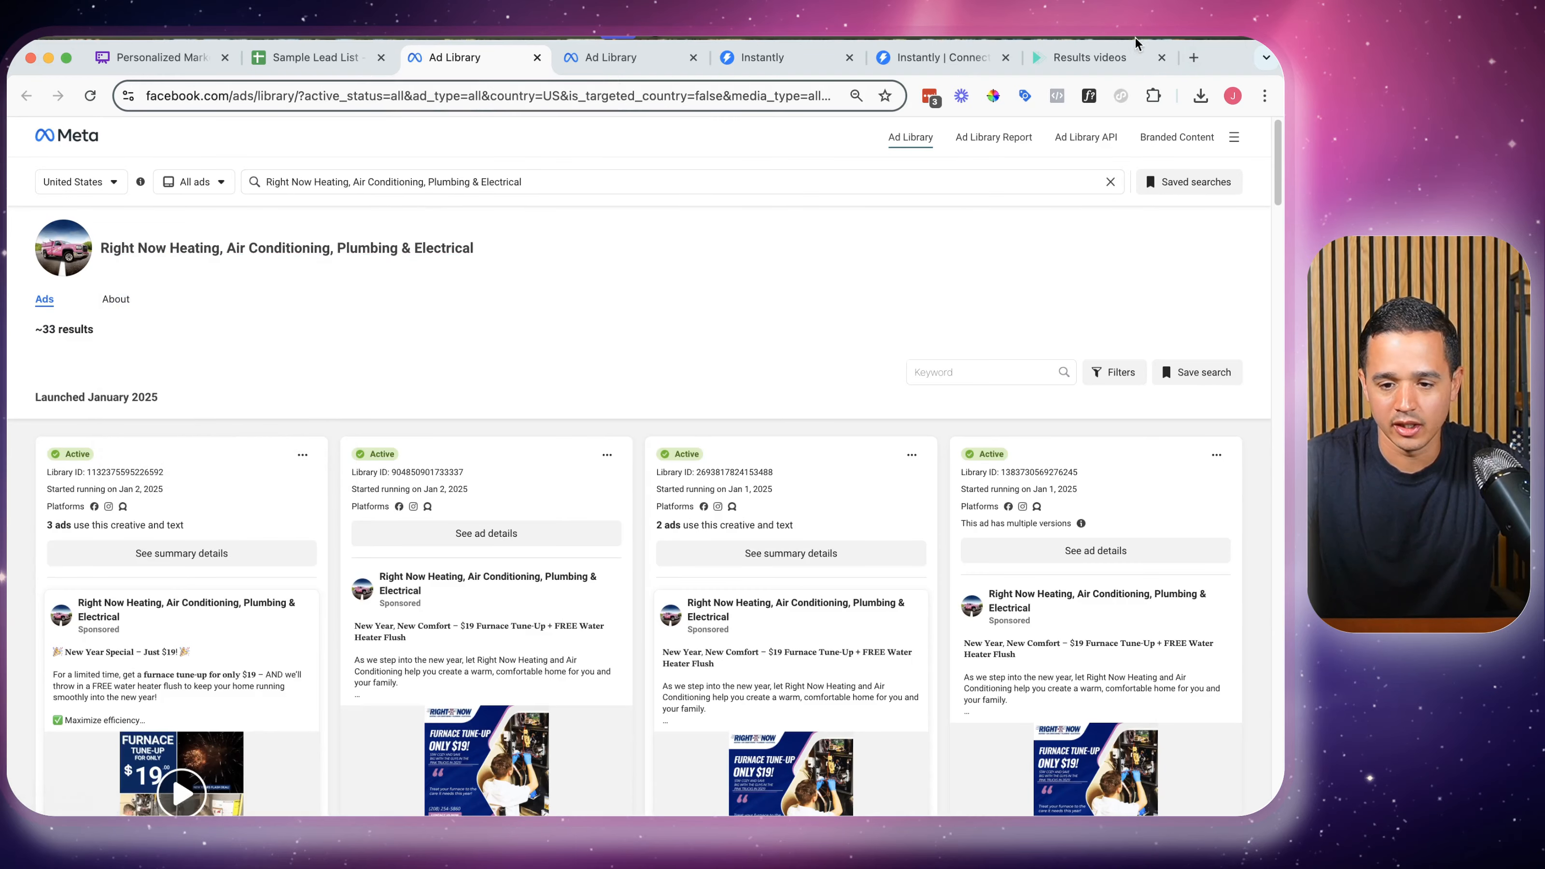
pyautogui.click(1081, 66)
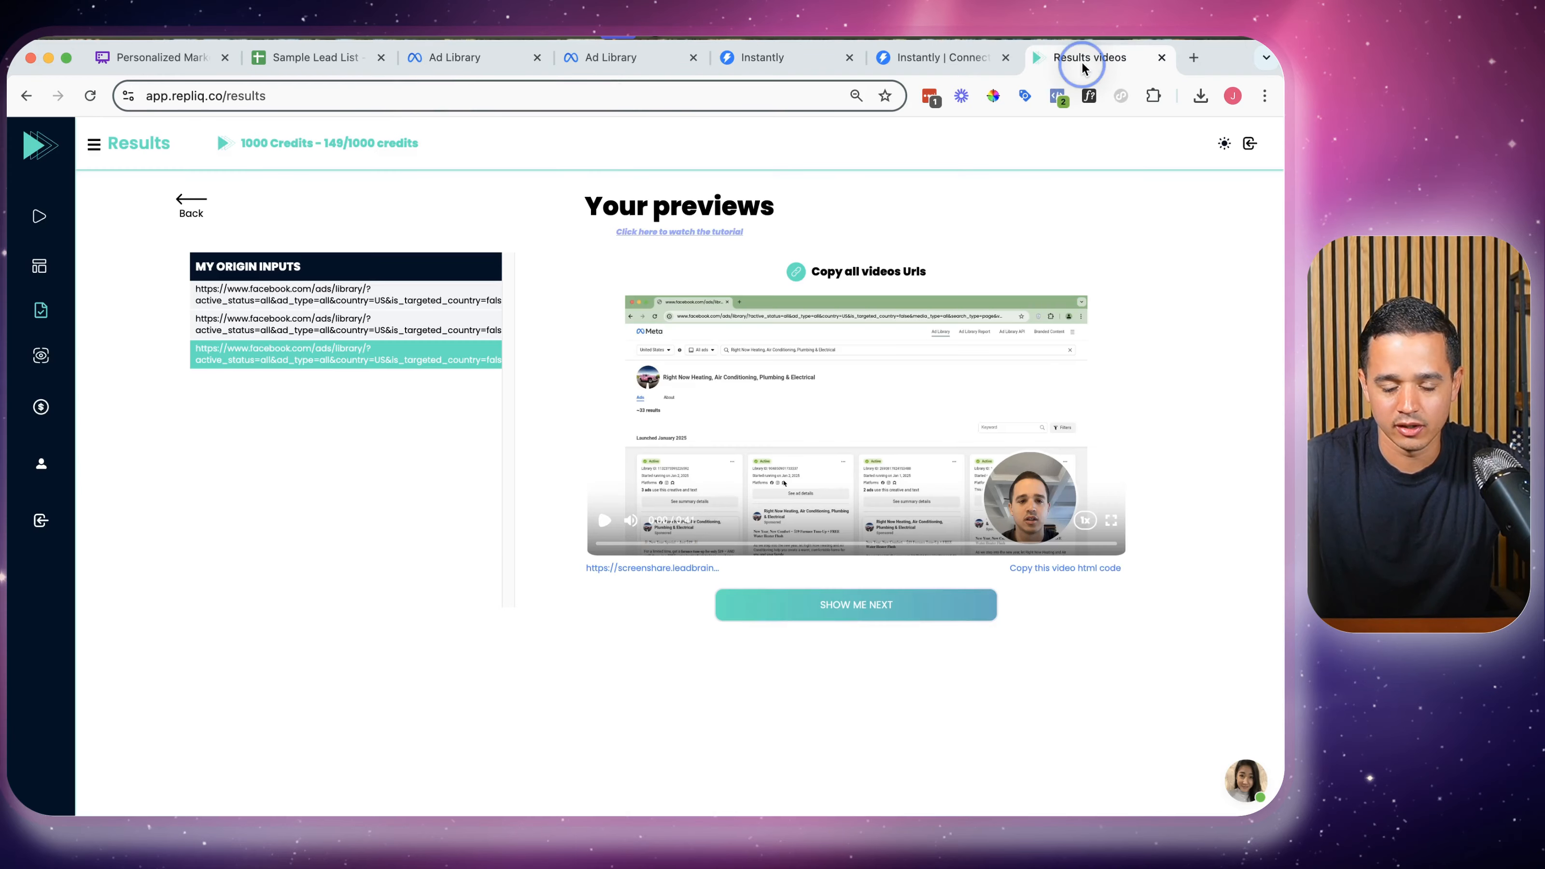
pyautogui.click(361, 320)
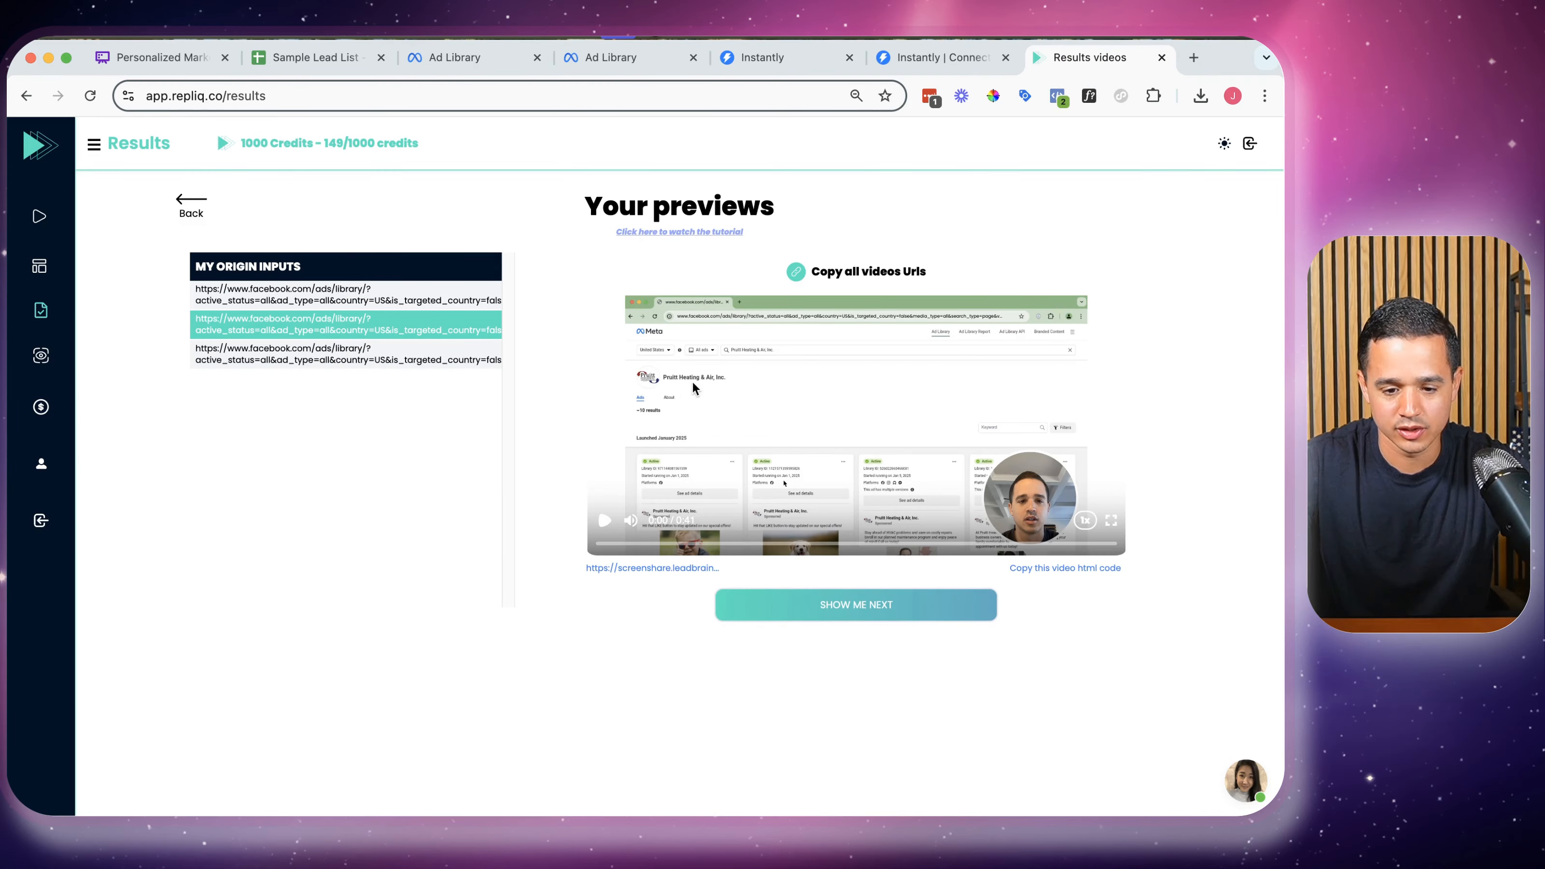
pyautogui.click(439, 360)
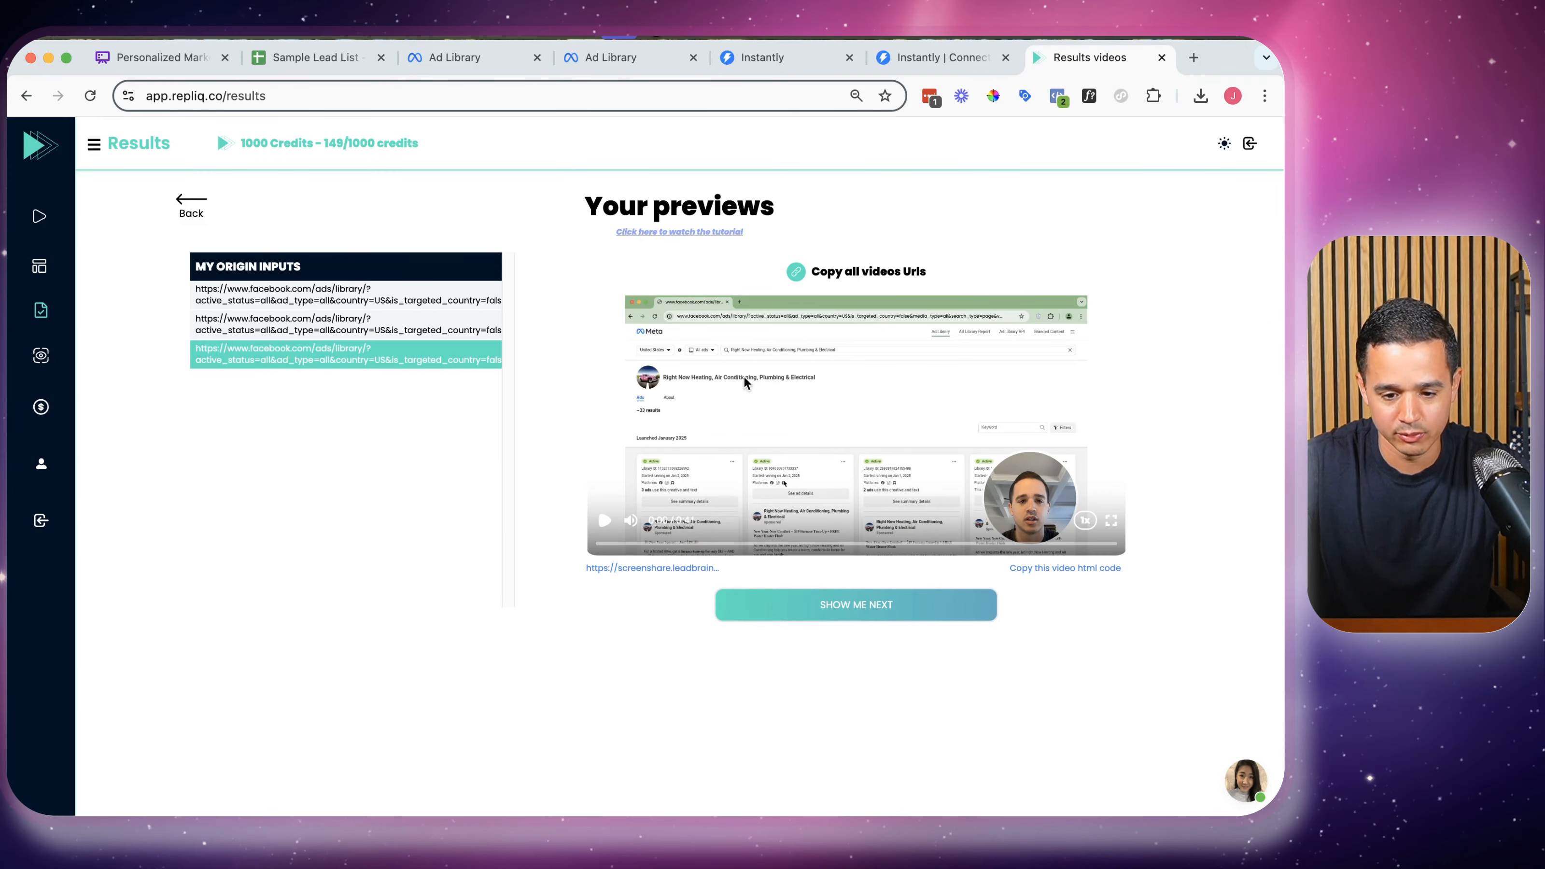
pyautogui.click(600, 59)
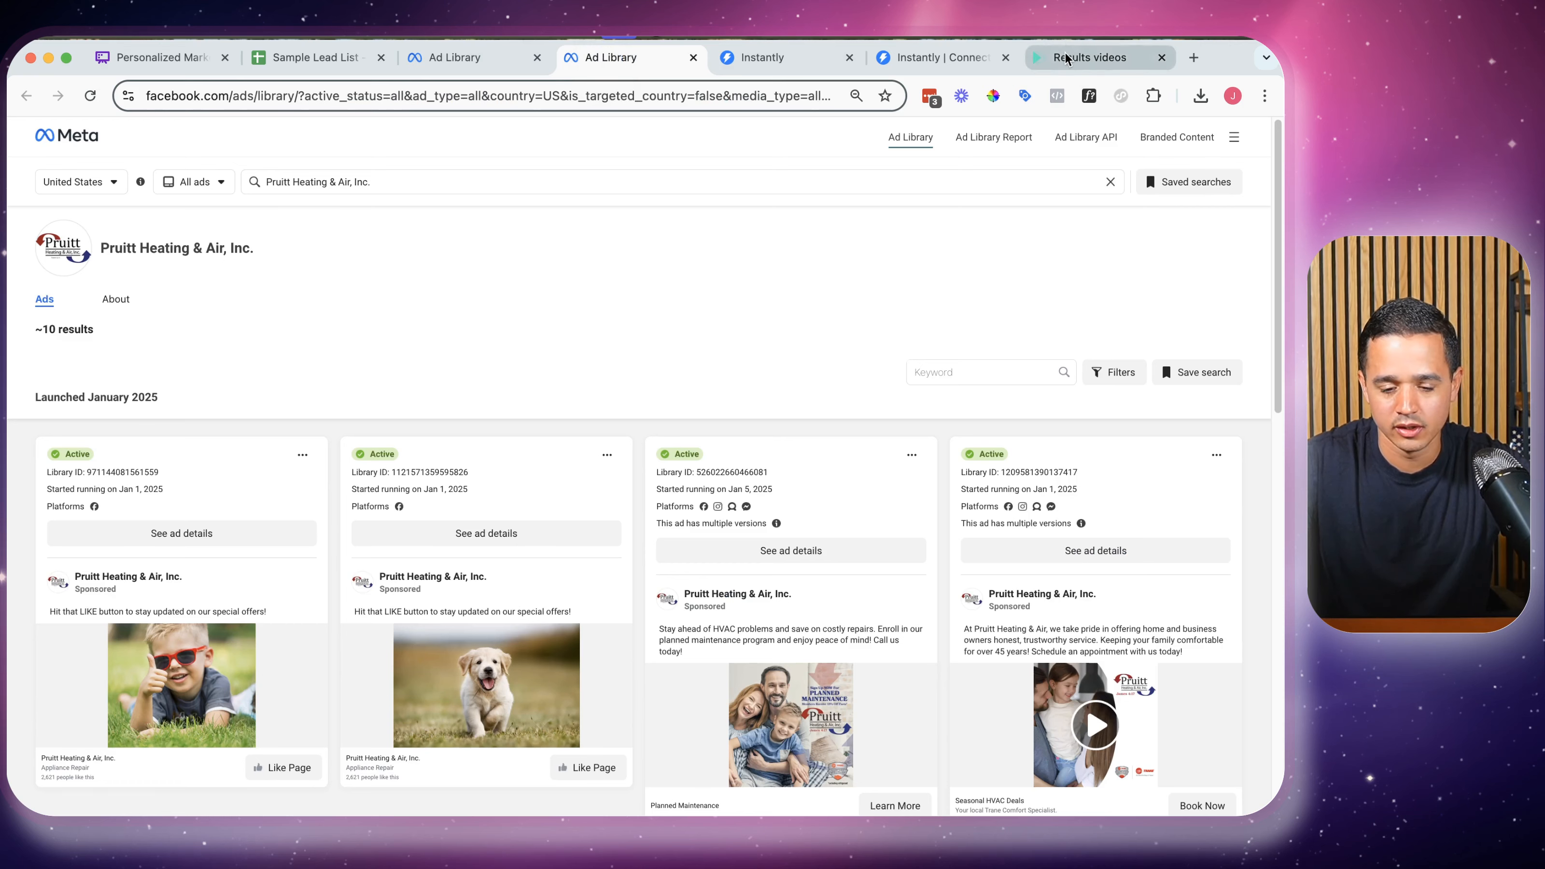
pyautogui.click(1091, 56)
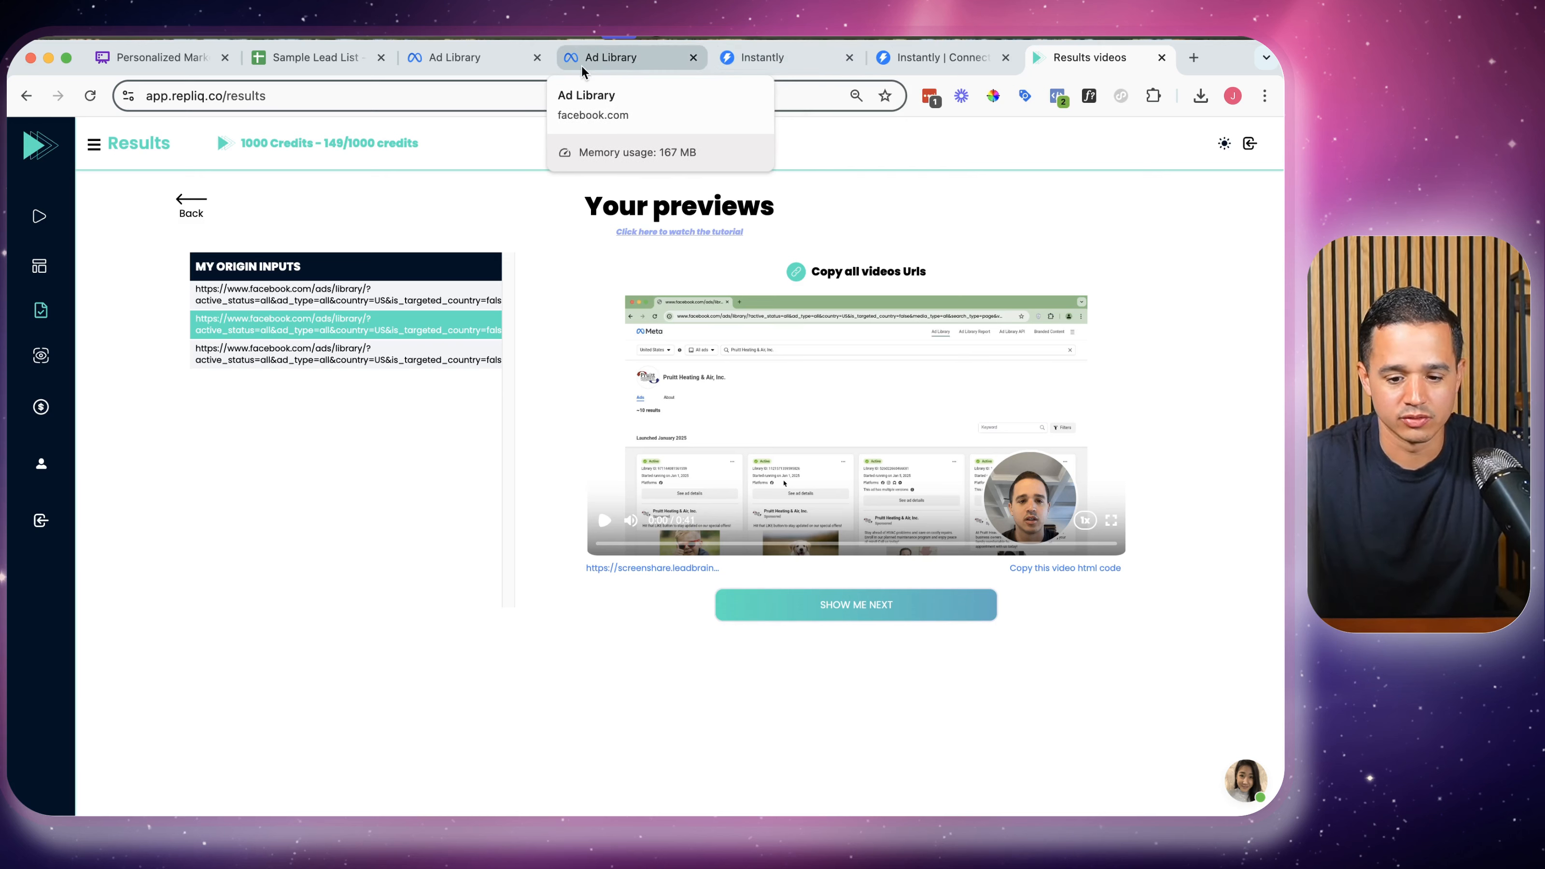
pyautogui.click(535, 61)
pyautogui.click(535, 61)
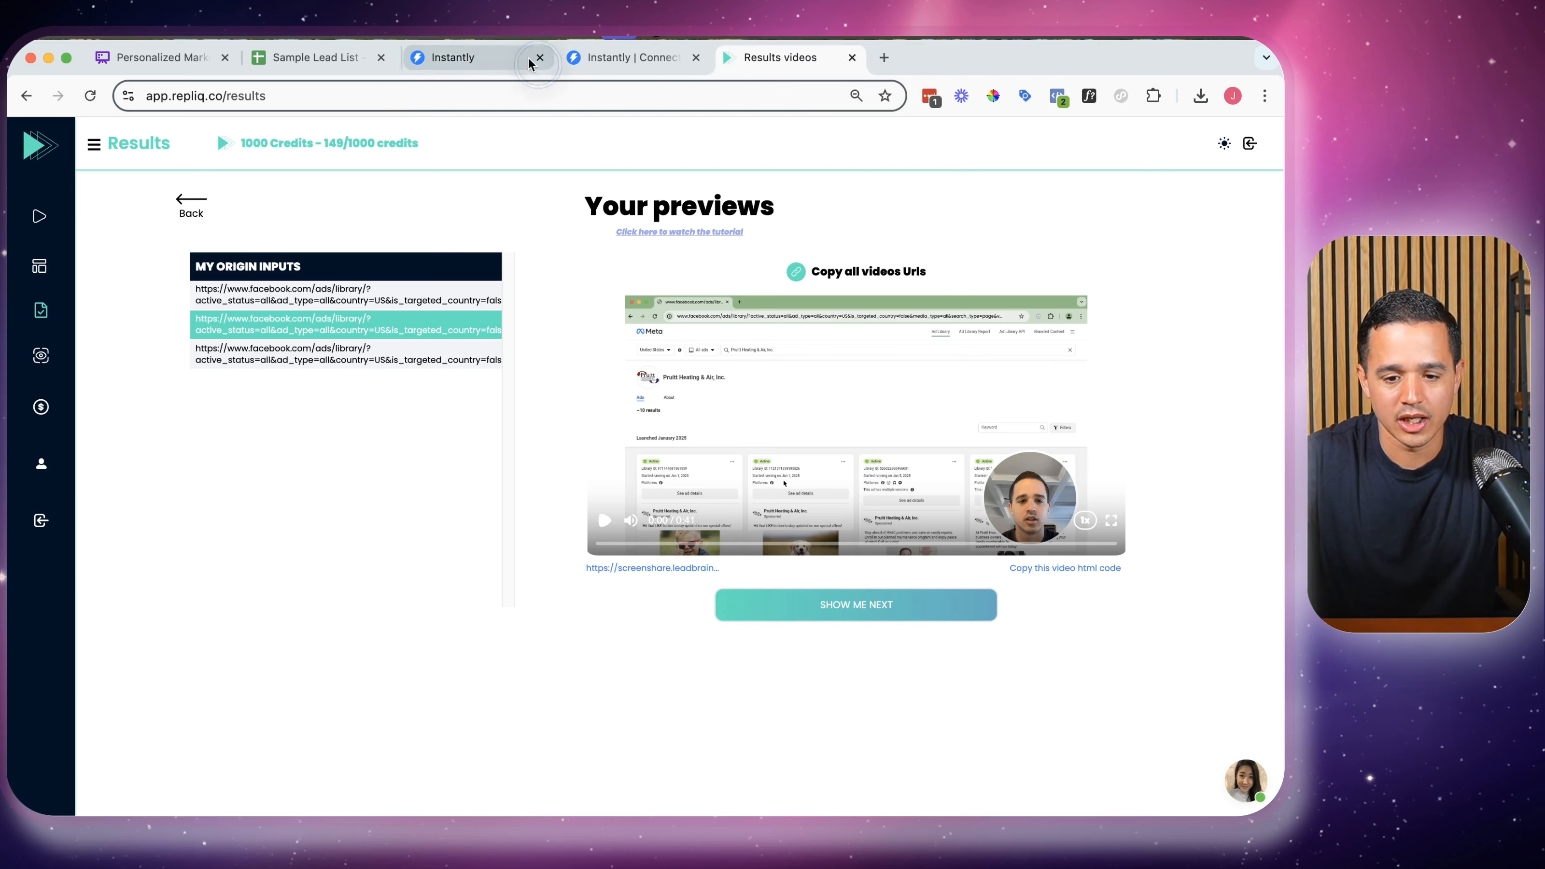
pyautogui.click(389, 301)
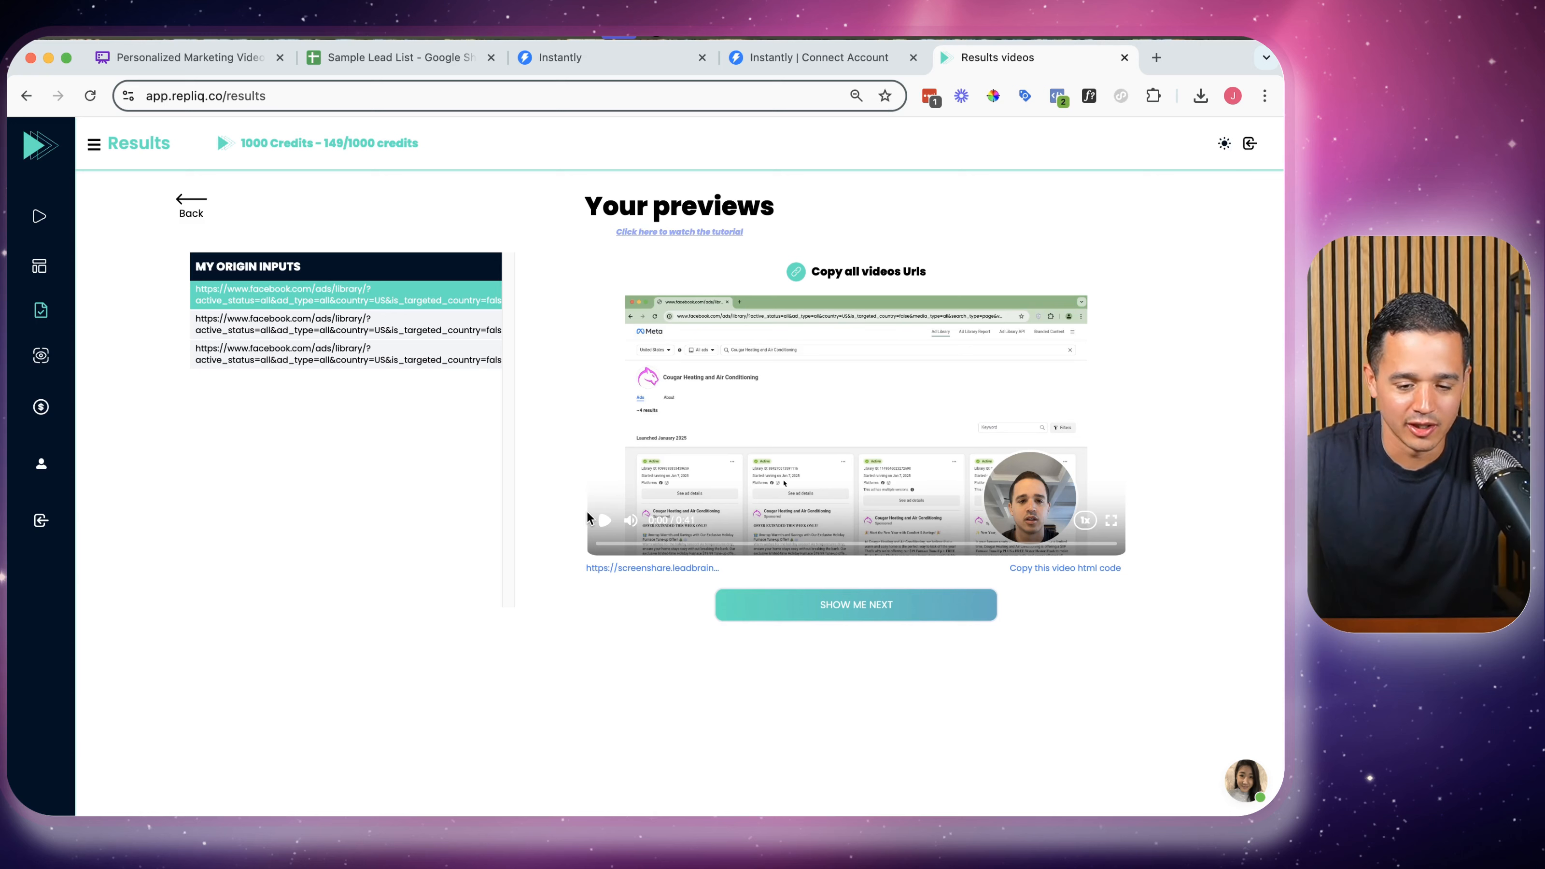
# Play the Cougar and Pruitt Heating previews muted, skipping to about 0:20, then return to Results
pyautogui.click(606, 522)
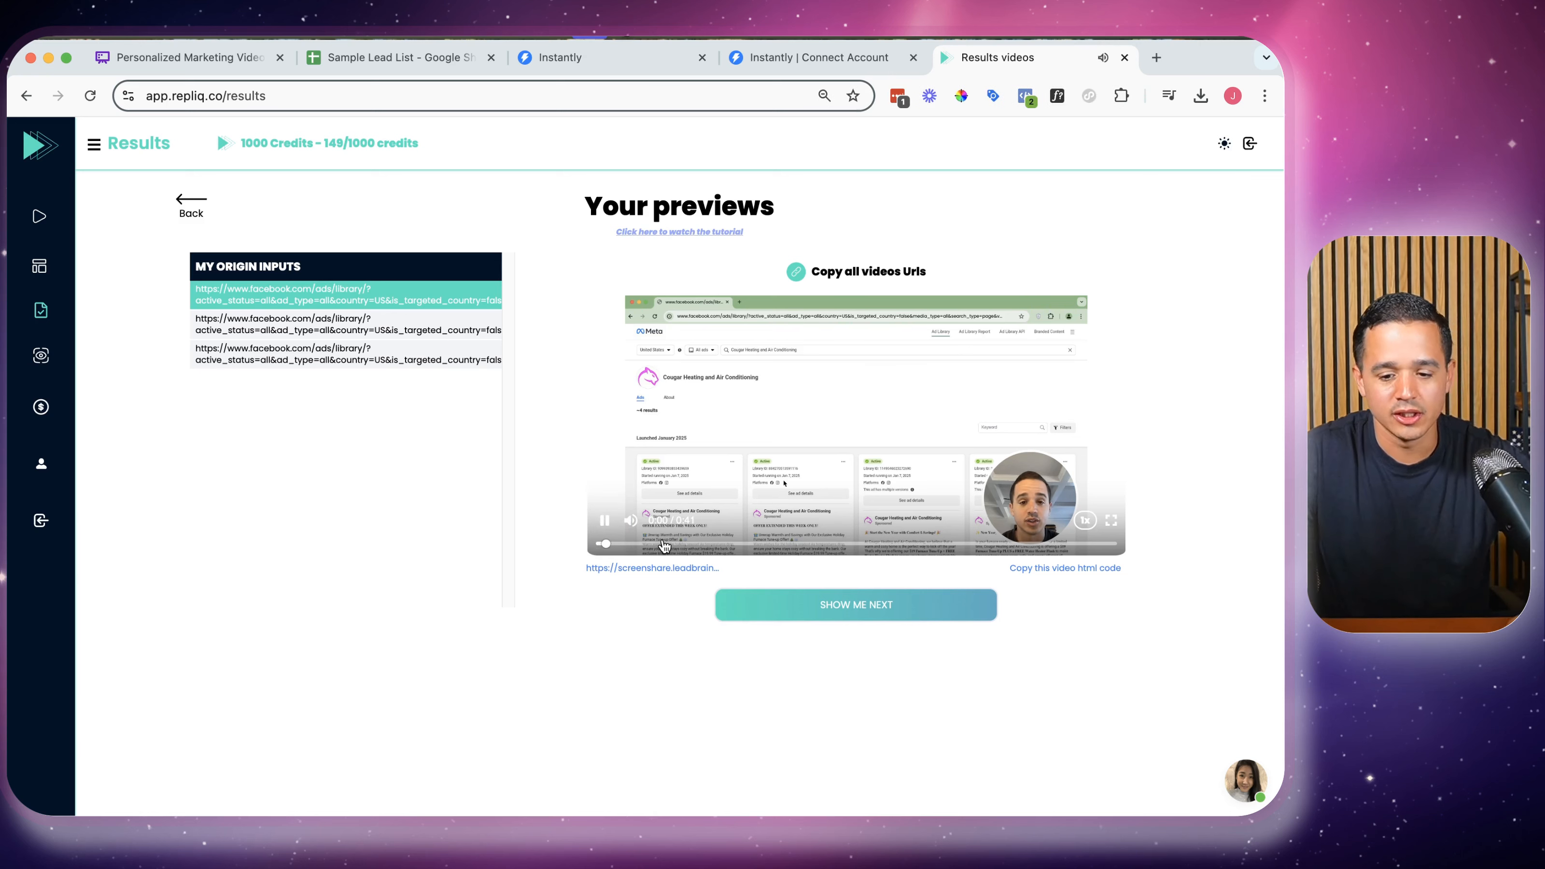
pyautogui.click(633, 521)
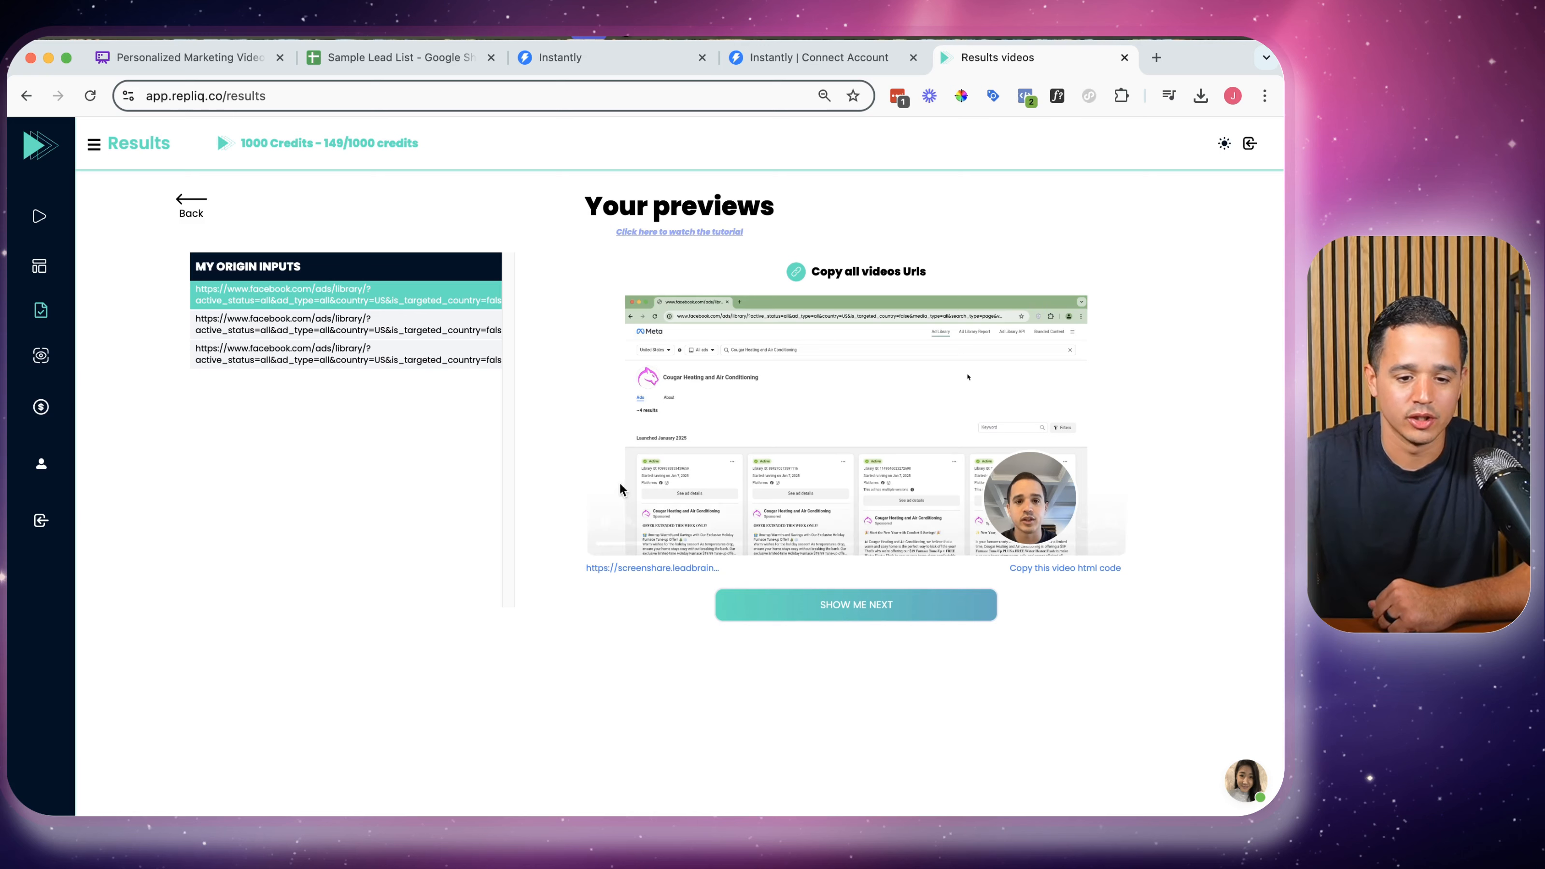
pyautogui.click(404, 331)
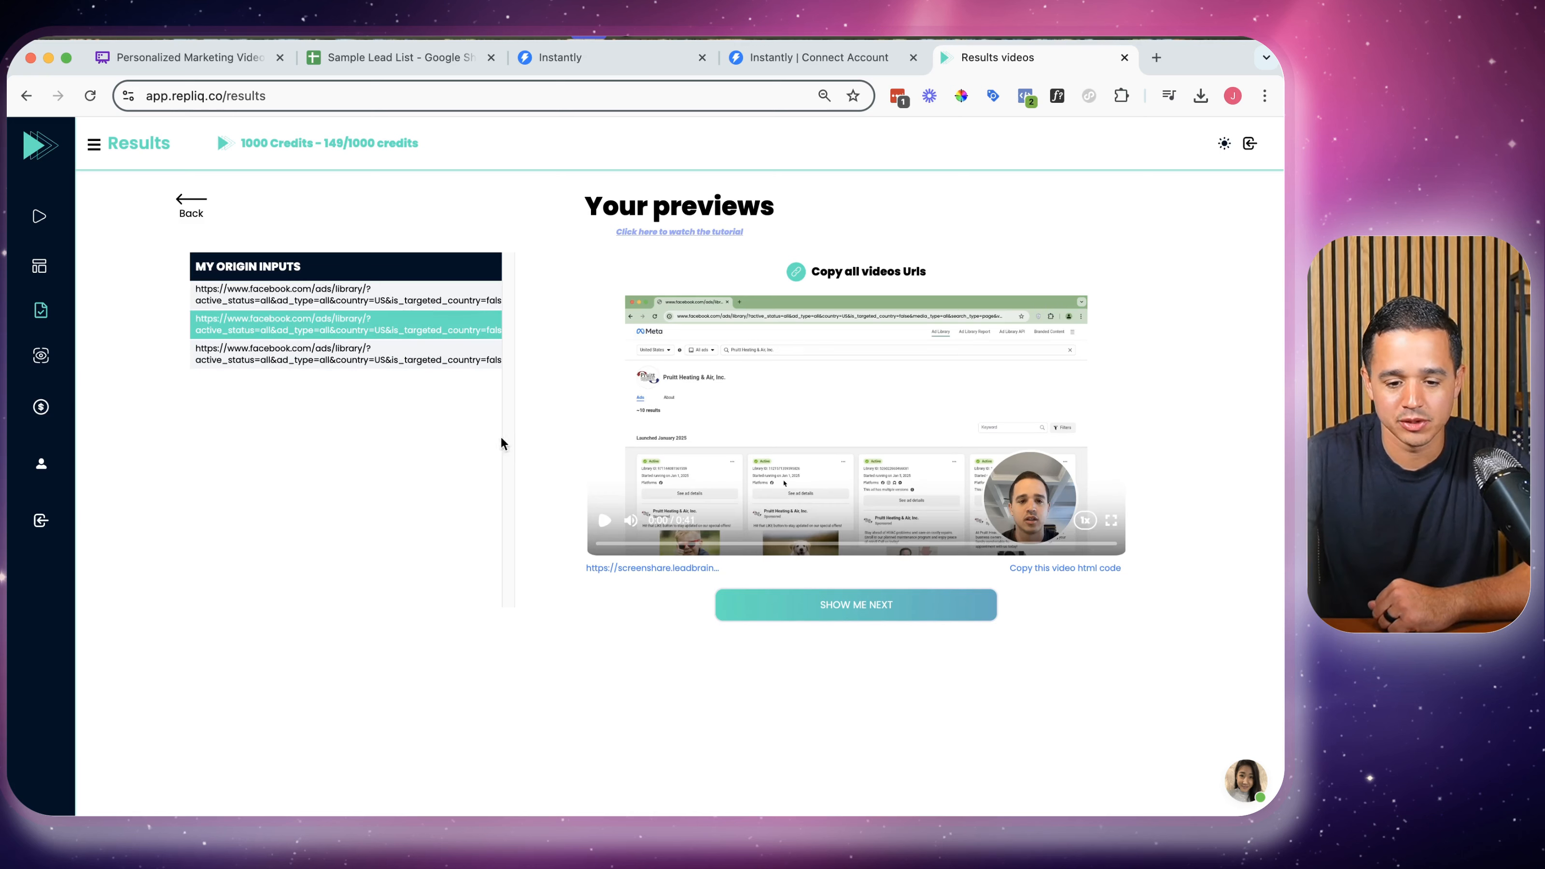
pyautogui.click(607, 521)
pyautogui.click(858, 541)
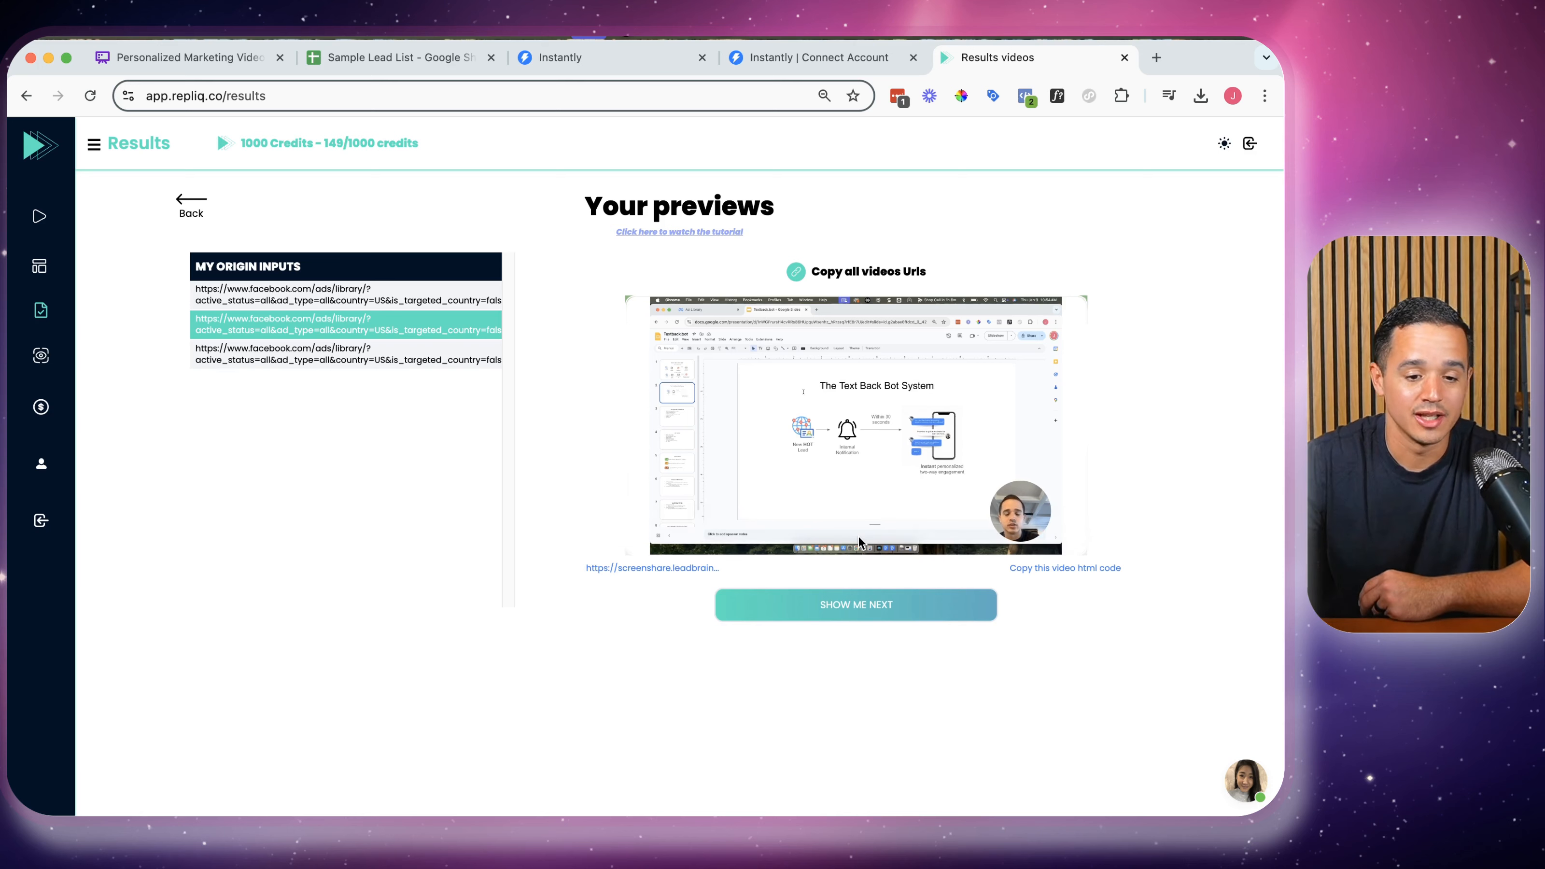
pyautogui.click(187, 199)
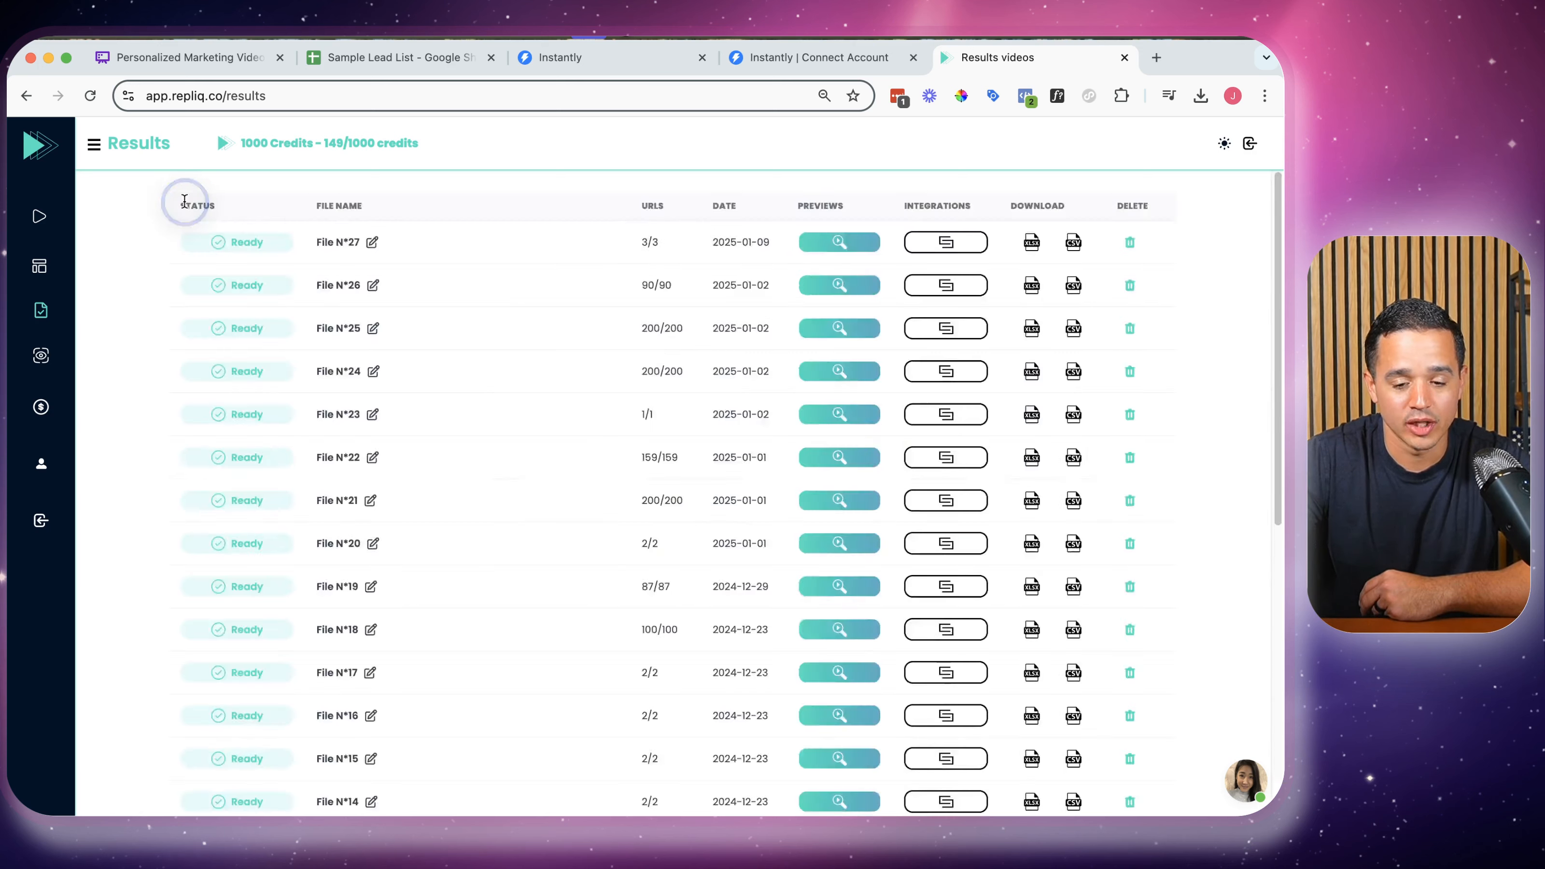
# Show File N°27's Instantly embed code with its {{videoLink}} and {{videoPreview}} variables
pyautogui.click(936, 241)
pyautogui.scroll(-2, 814, 547)
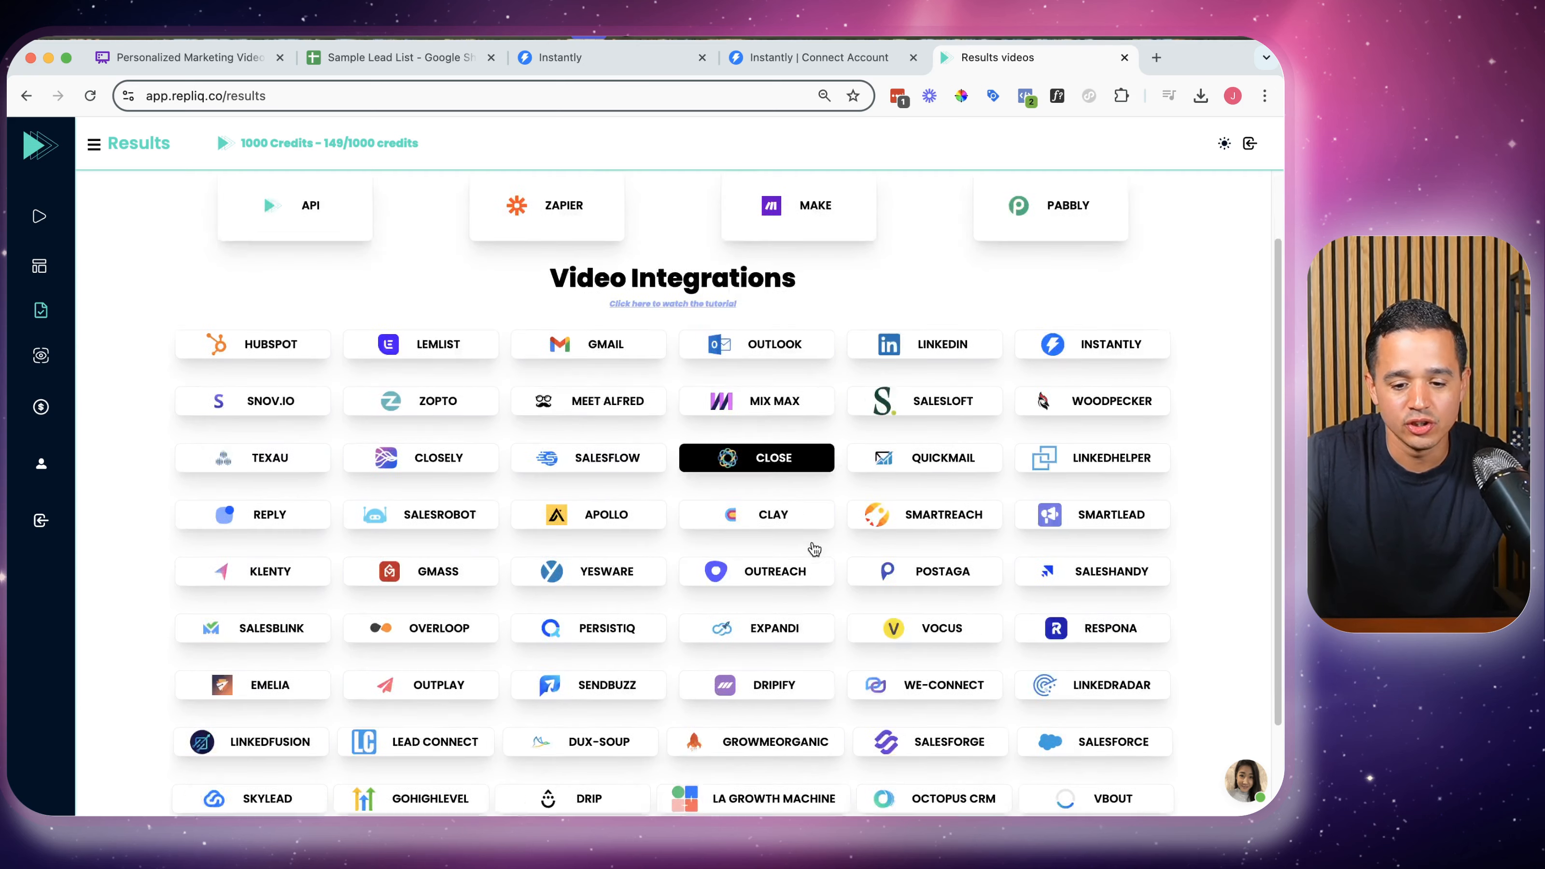
pyautogui.scroll(-2, 814, 549)
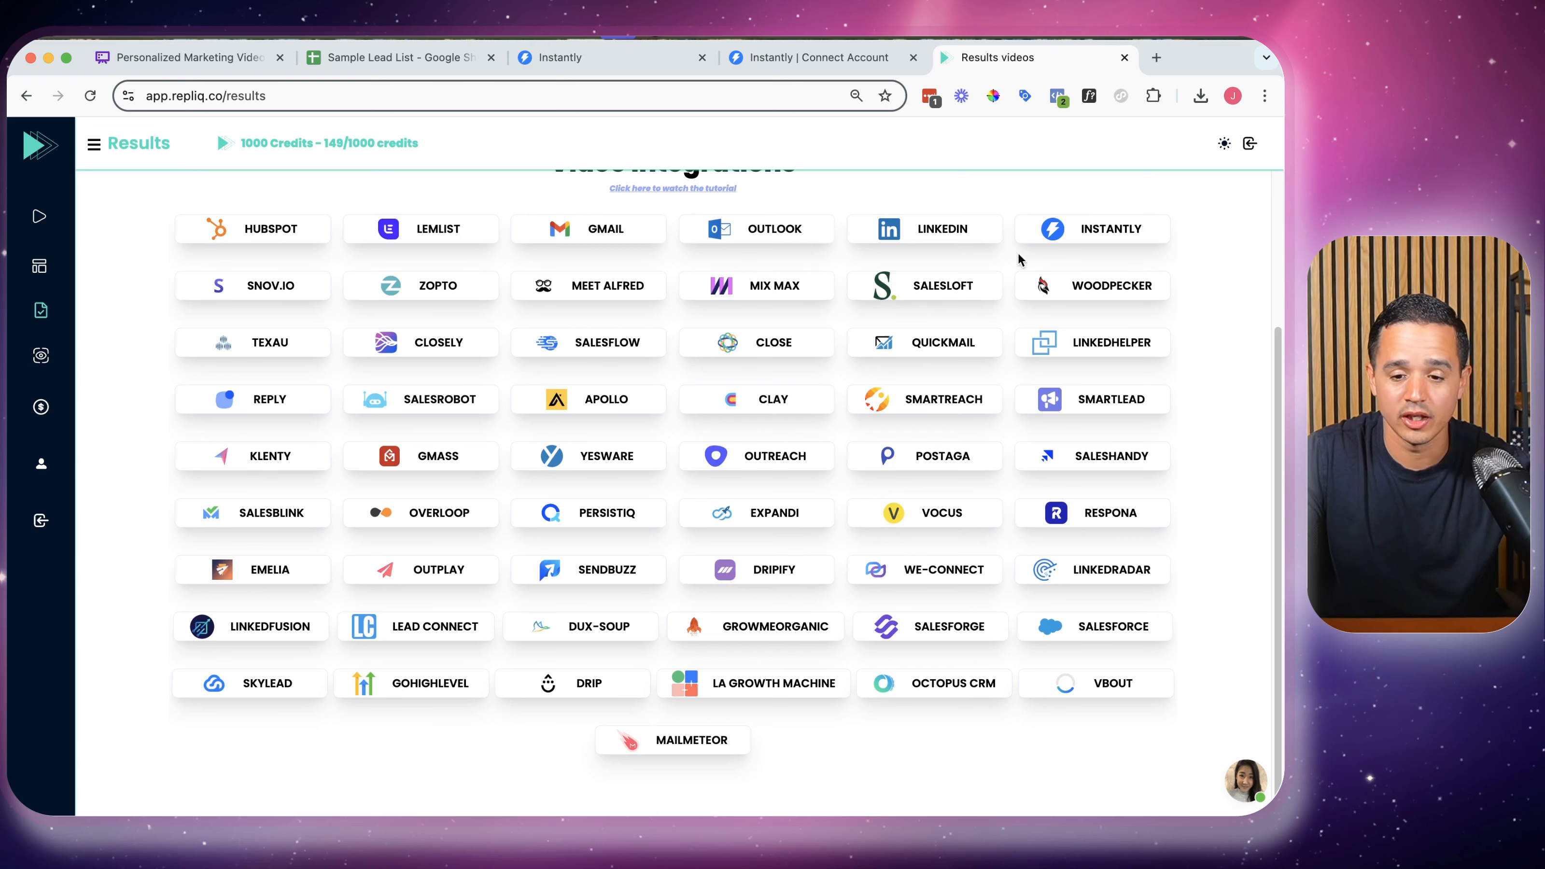
pyautogui.click(1037, 242)
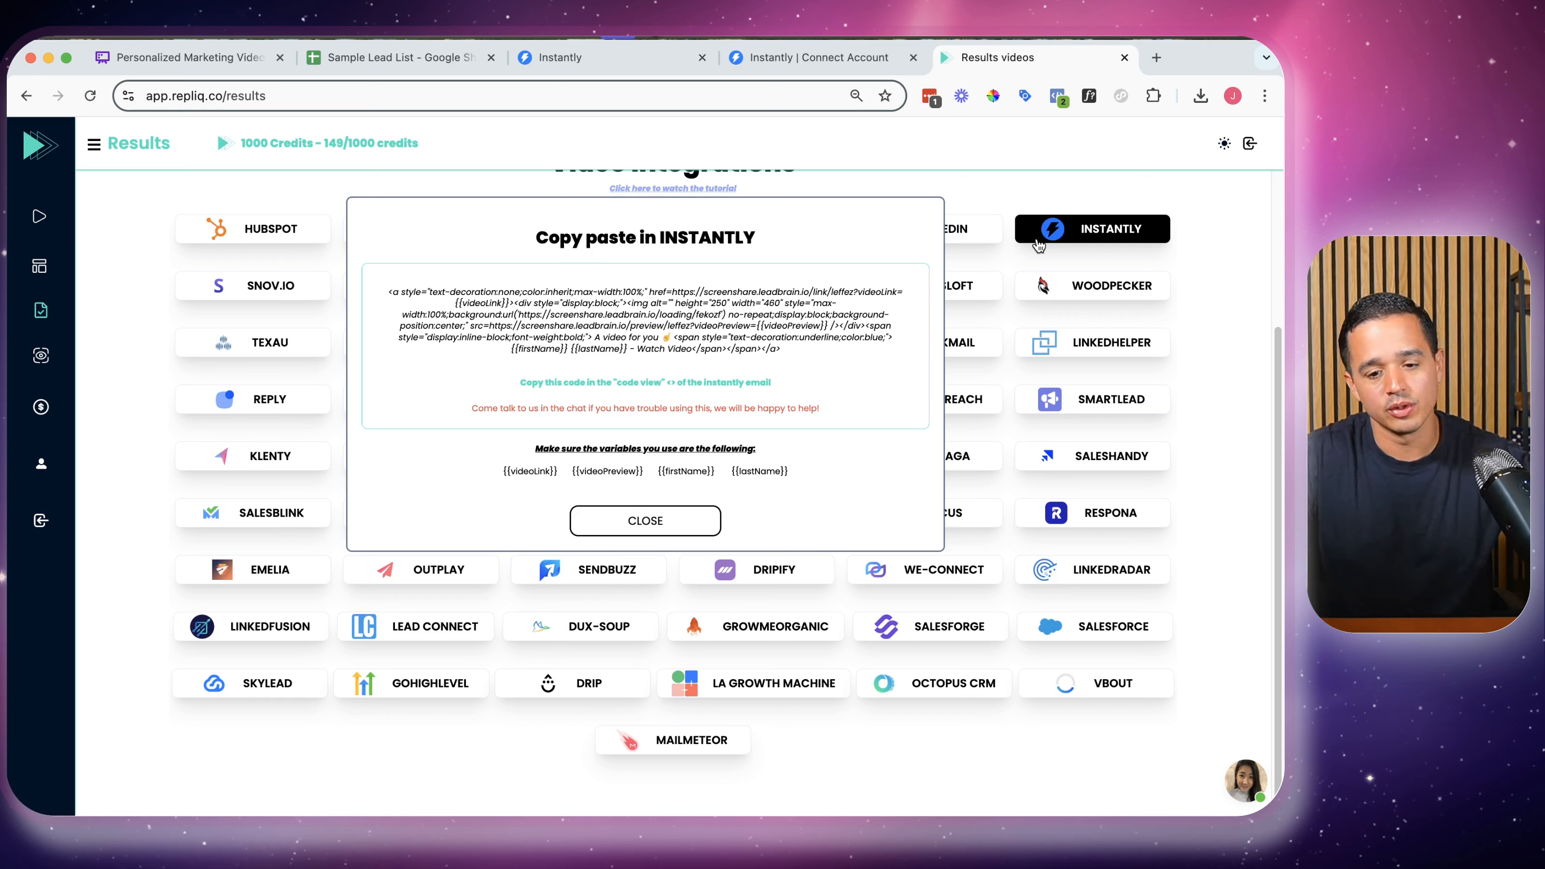
# Check the Instantly accounts page, select the full Instantly HTML snippet, close it and return to Results
pyautogui.click(828, 64)
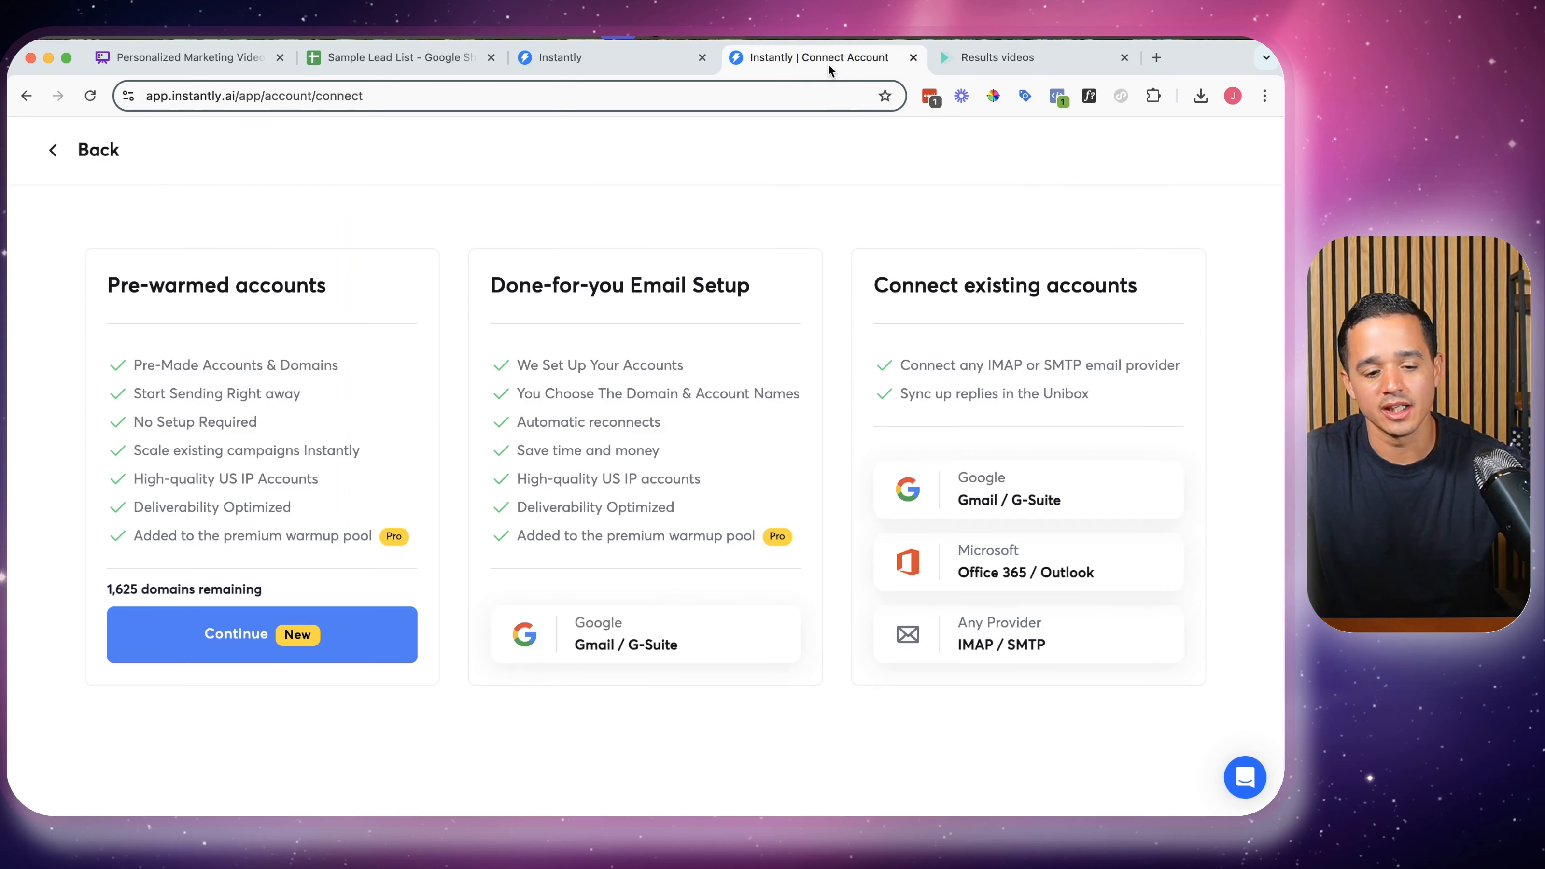
pyautogui.tripleClick(125, 280)
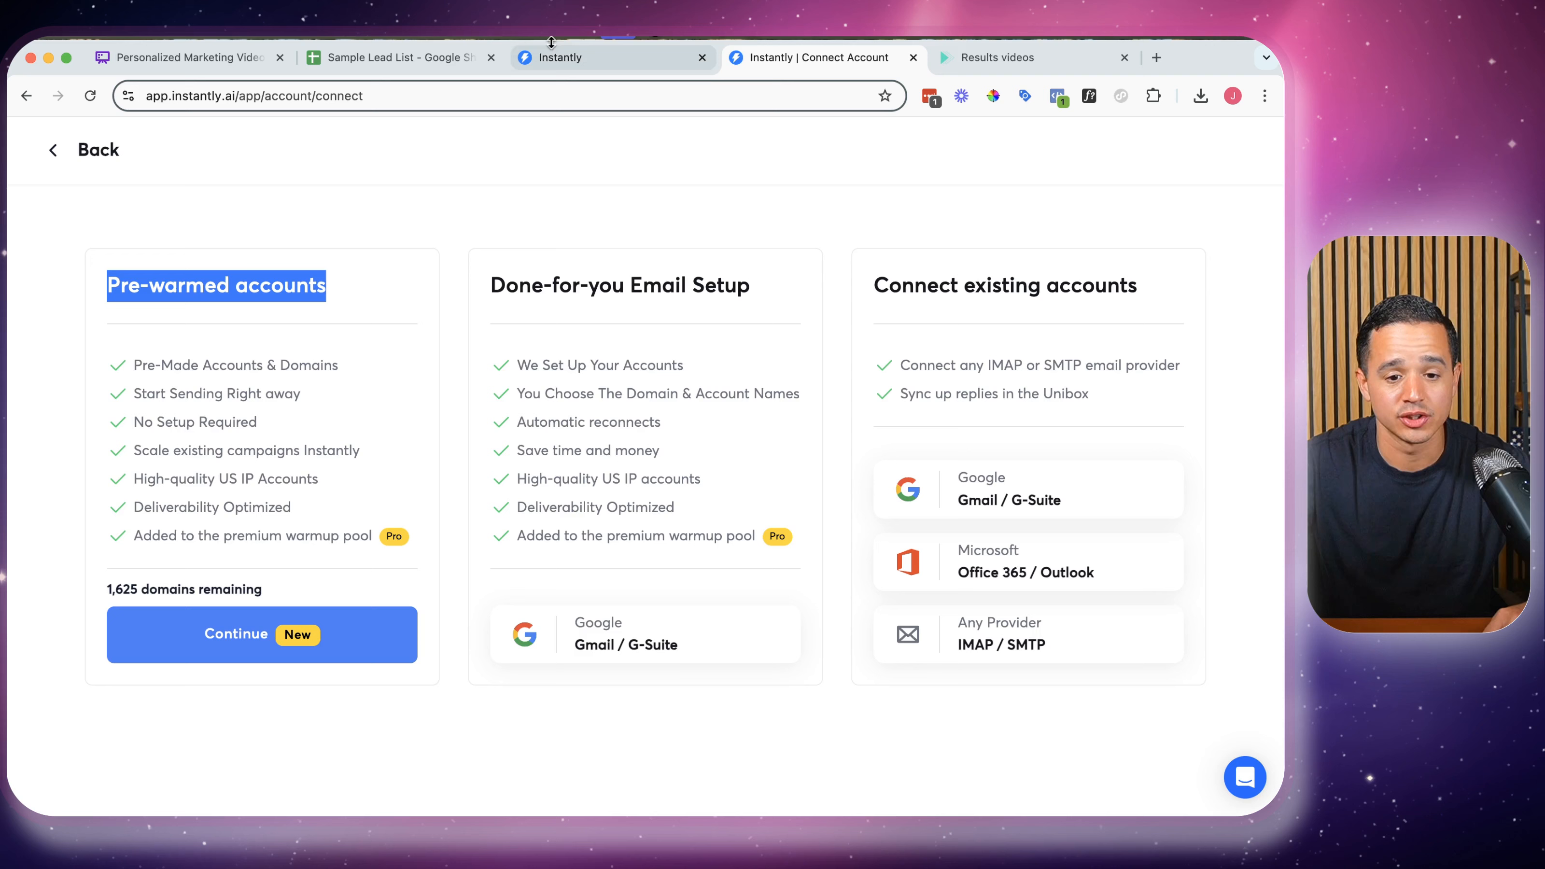
pyautogui.click(979, 59)
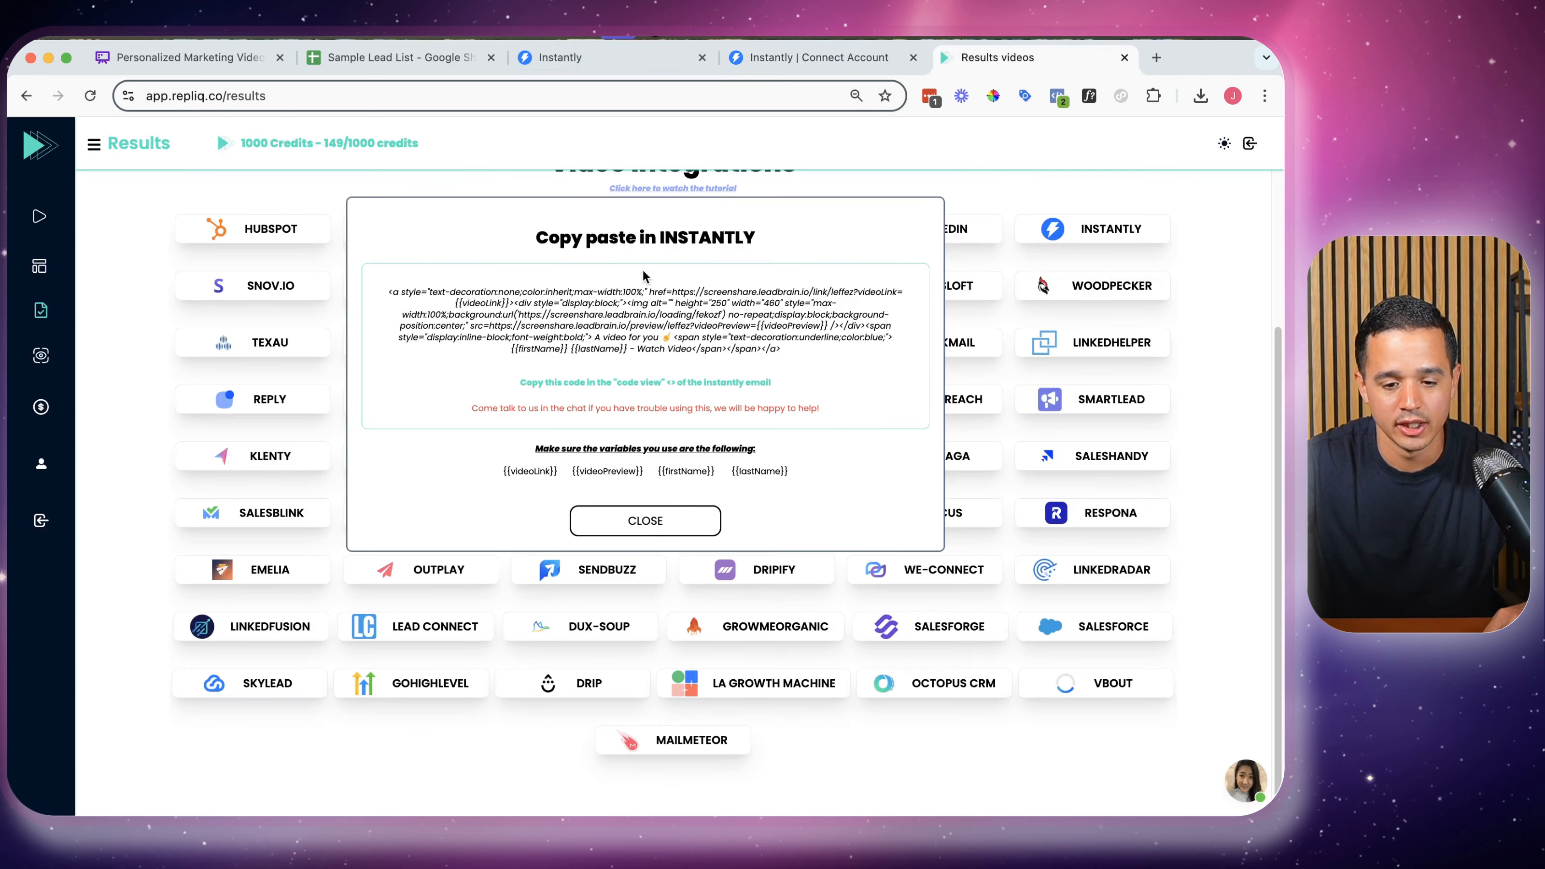
pyautogui.click(510, 331)
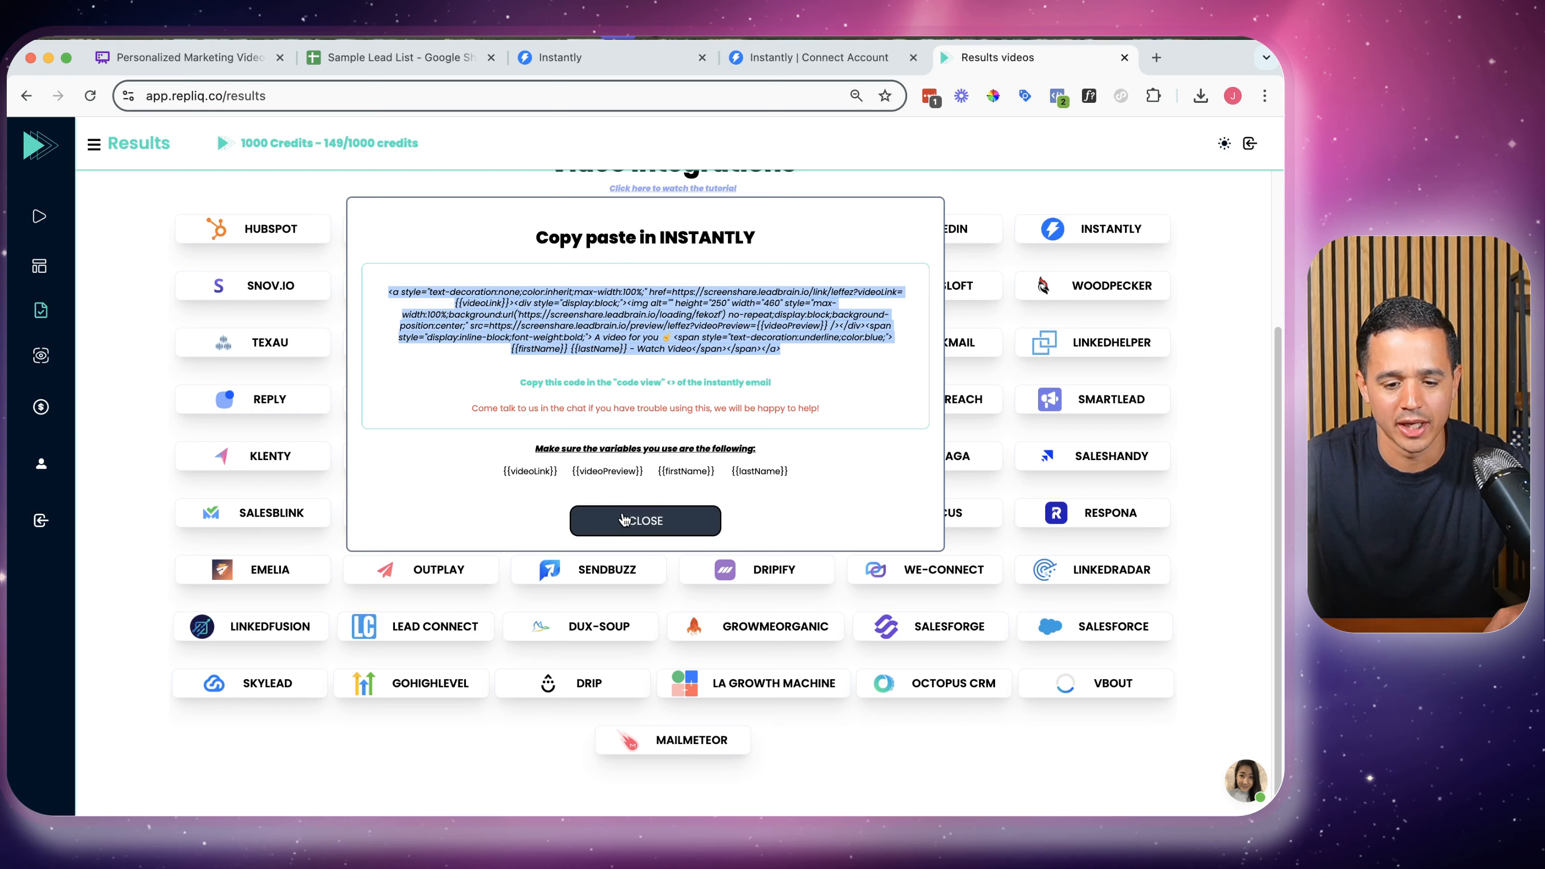
pyautogui.click(645, 520)
pyautogui.scroll(3, 438, 266)
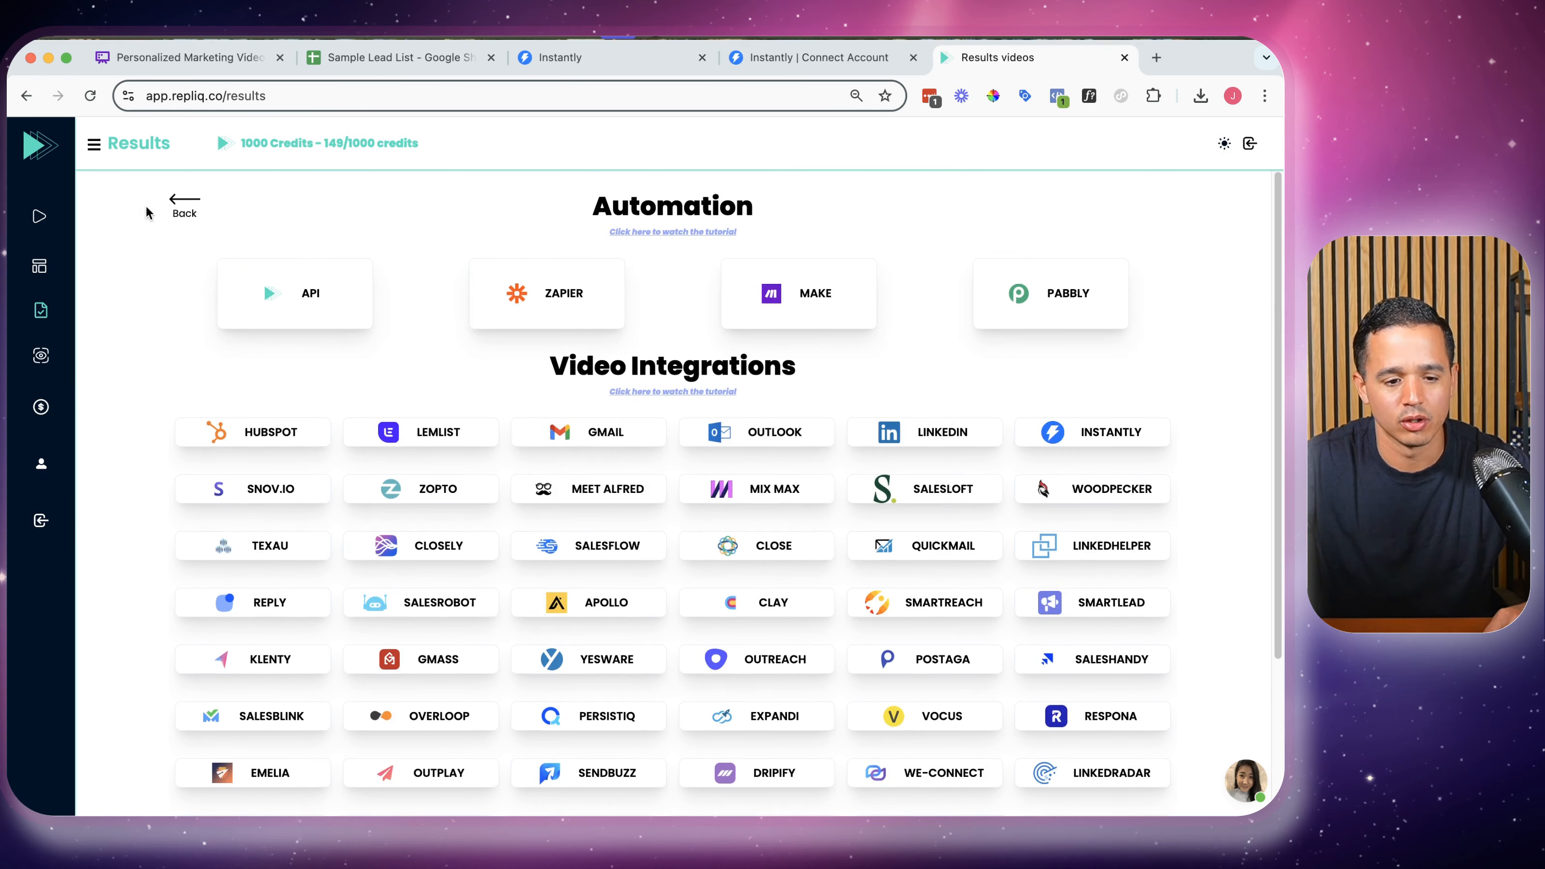
pyautogui.click(178, 207)
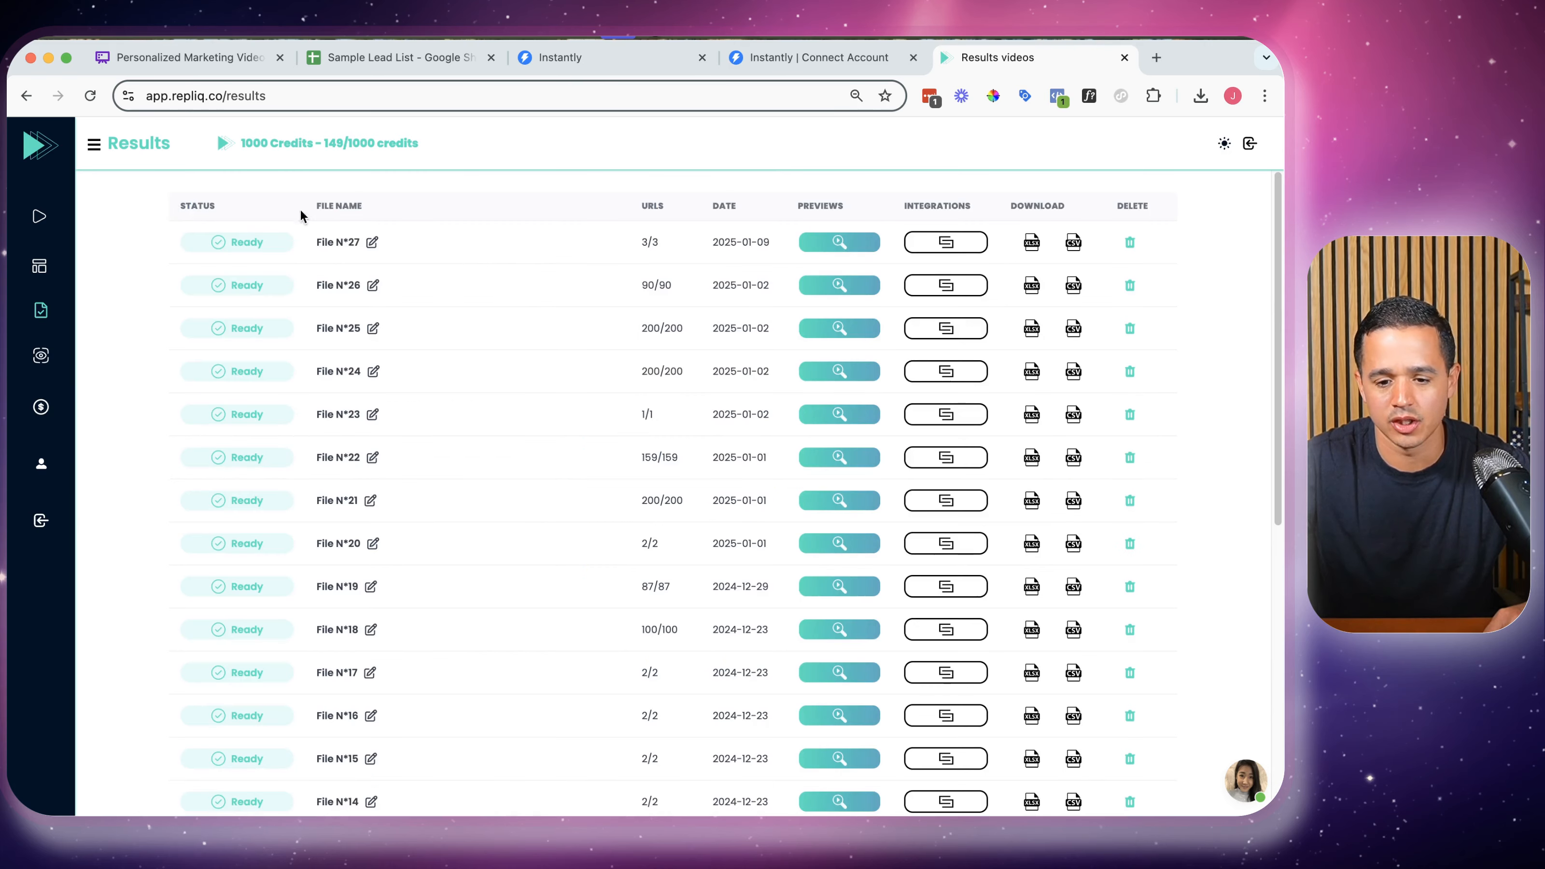
# Save File N°27's results CSV as a Google Sheet and download it as Comma Separated Values (.csv)
pyautogui.click(1072, 243)
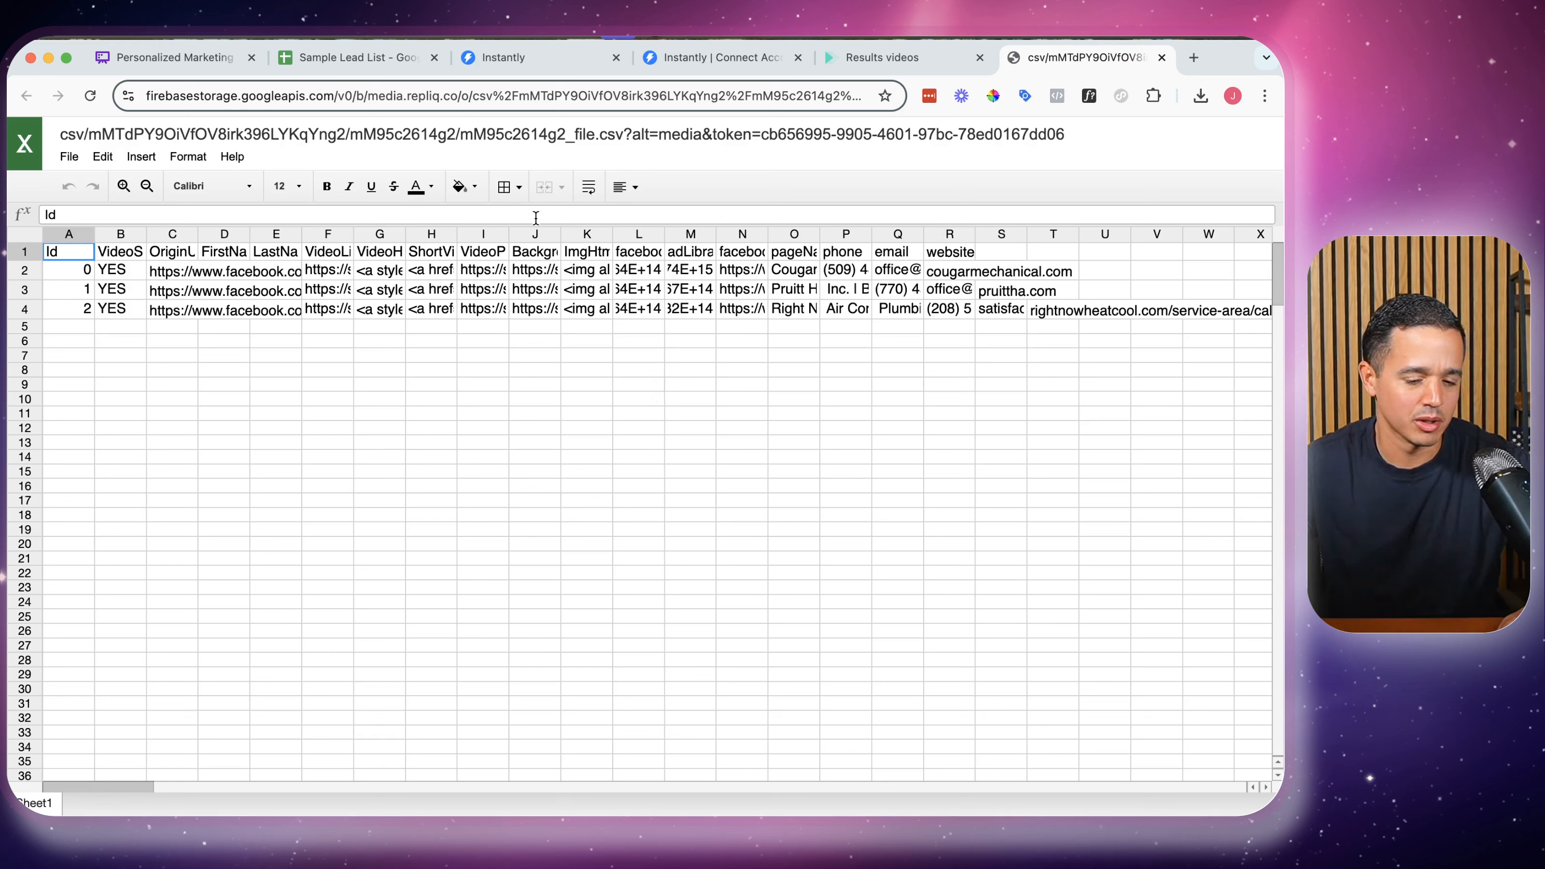
pyautogui.click(69, 157)
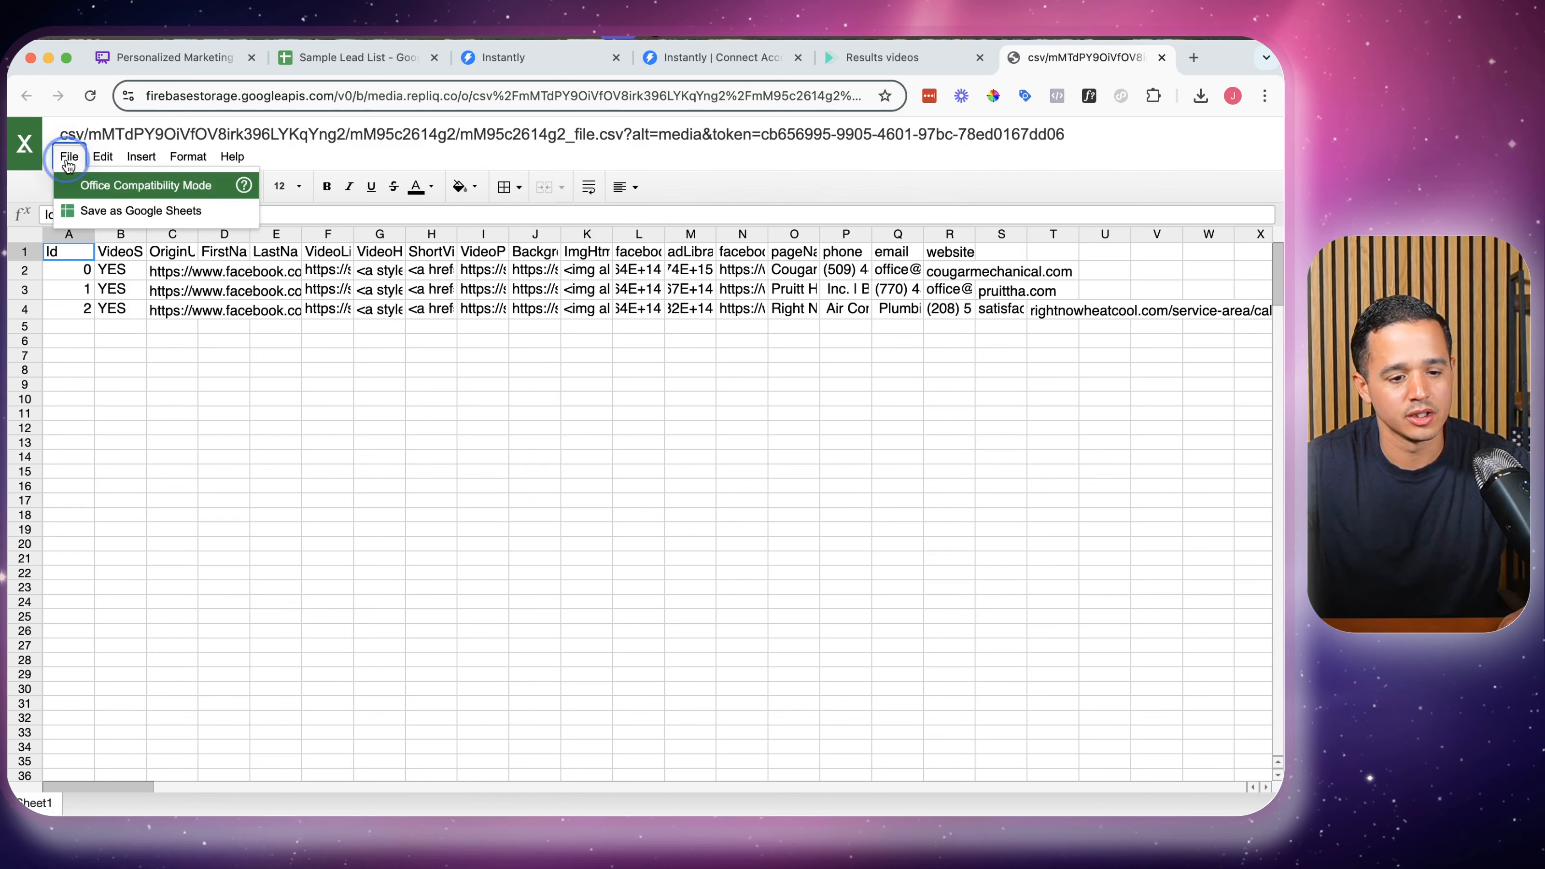
pyautogui.click(98, 210)
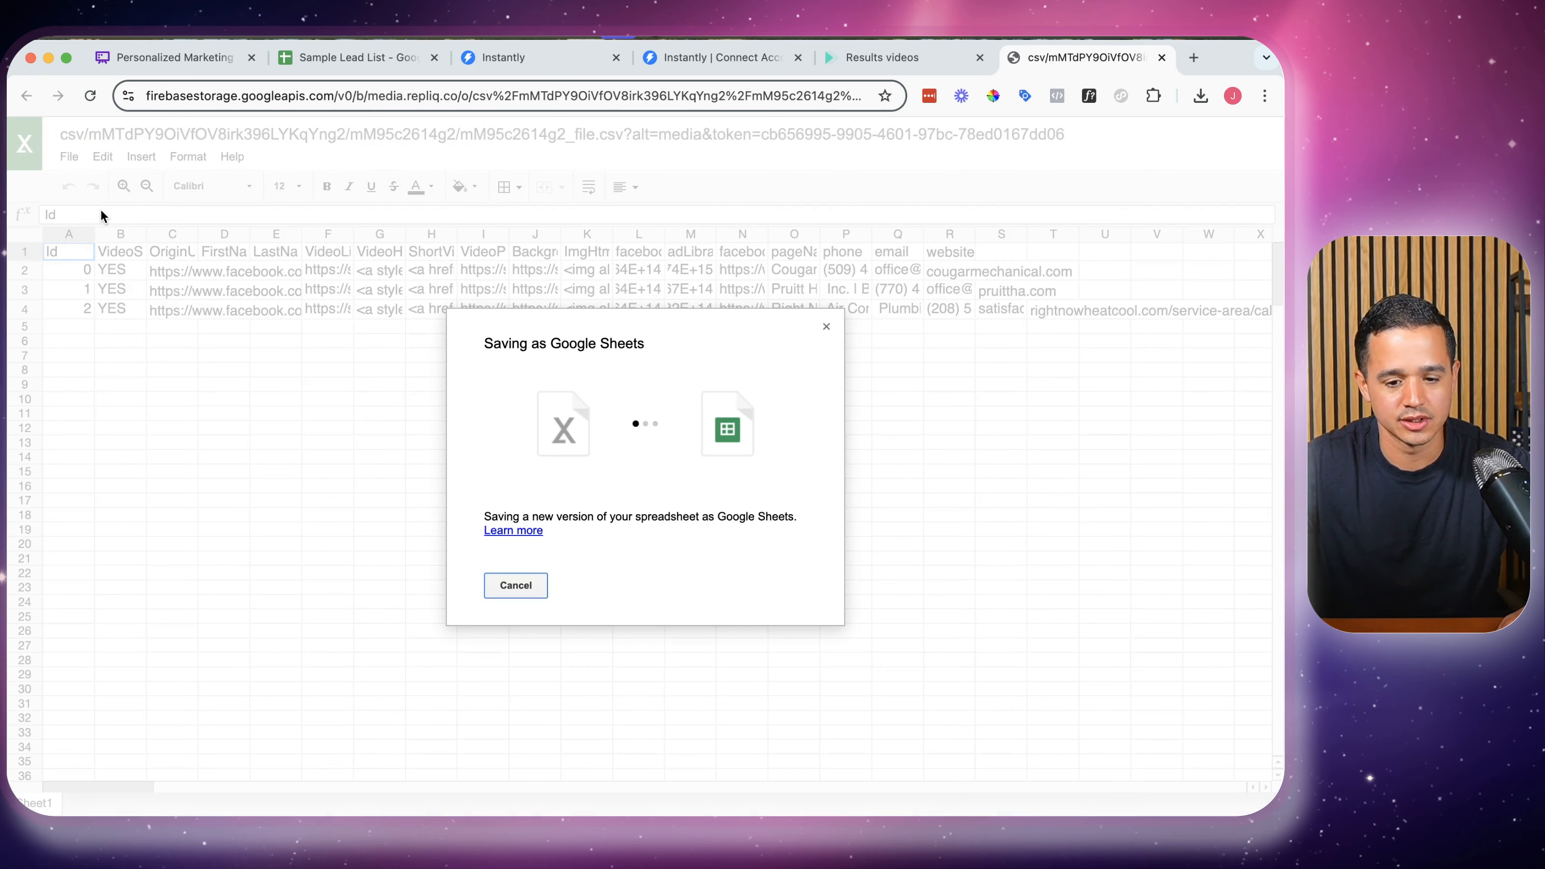
pyautogui.click(58, 149)
pyautogui.moveTo(110, 317)
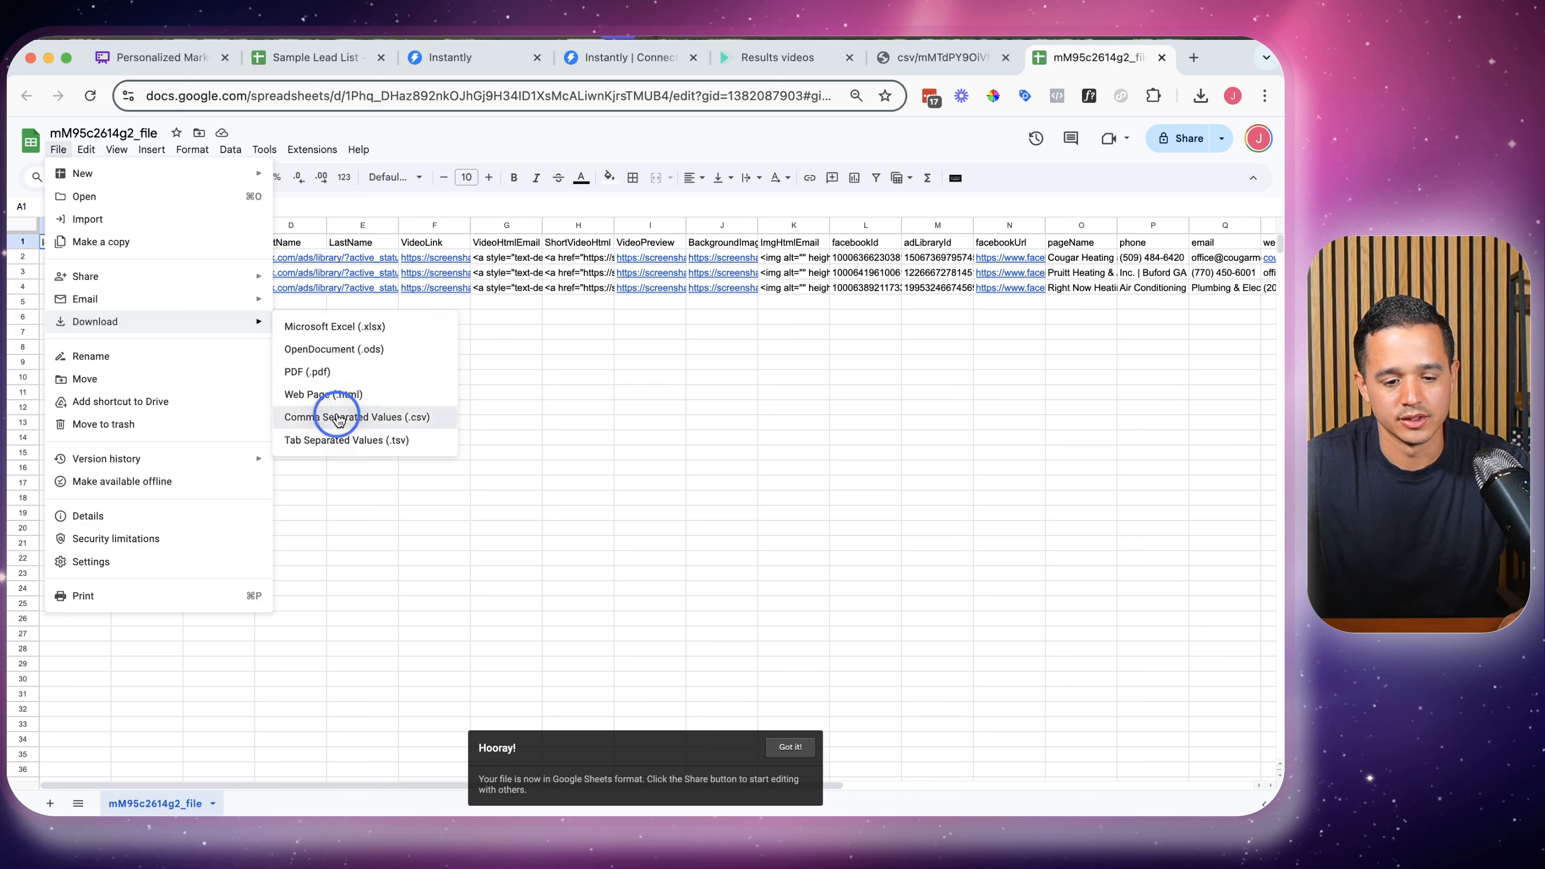
pyautogui.click(333, 417)
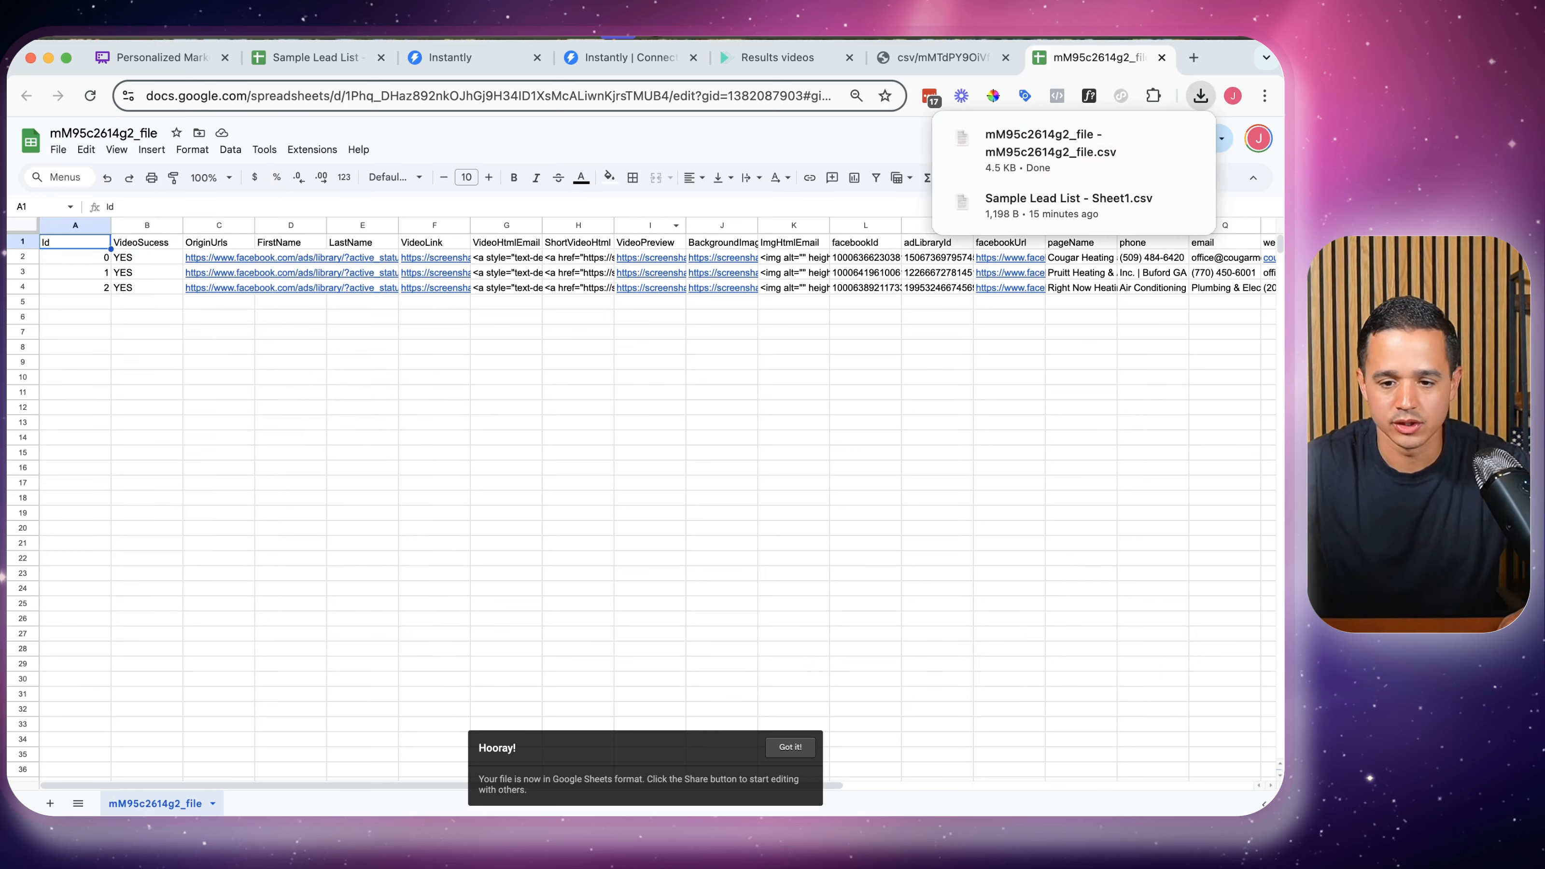
# Open the first lead's VideoLink to view its 'A video for you' page
pyautogui.click(1006, 58)
pyautogui.click(435, 257)
pyautogui.click(477, 274)
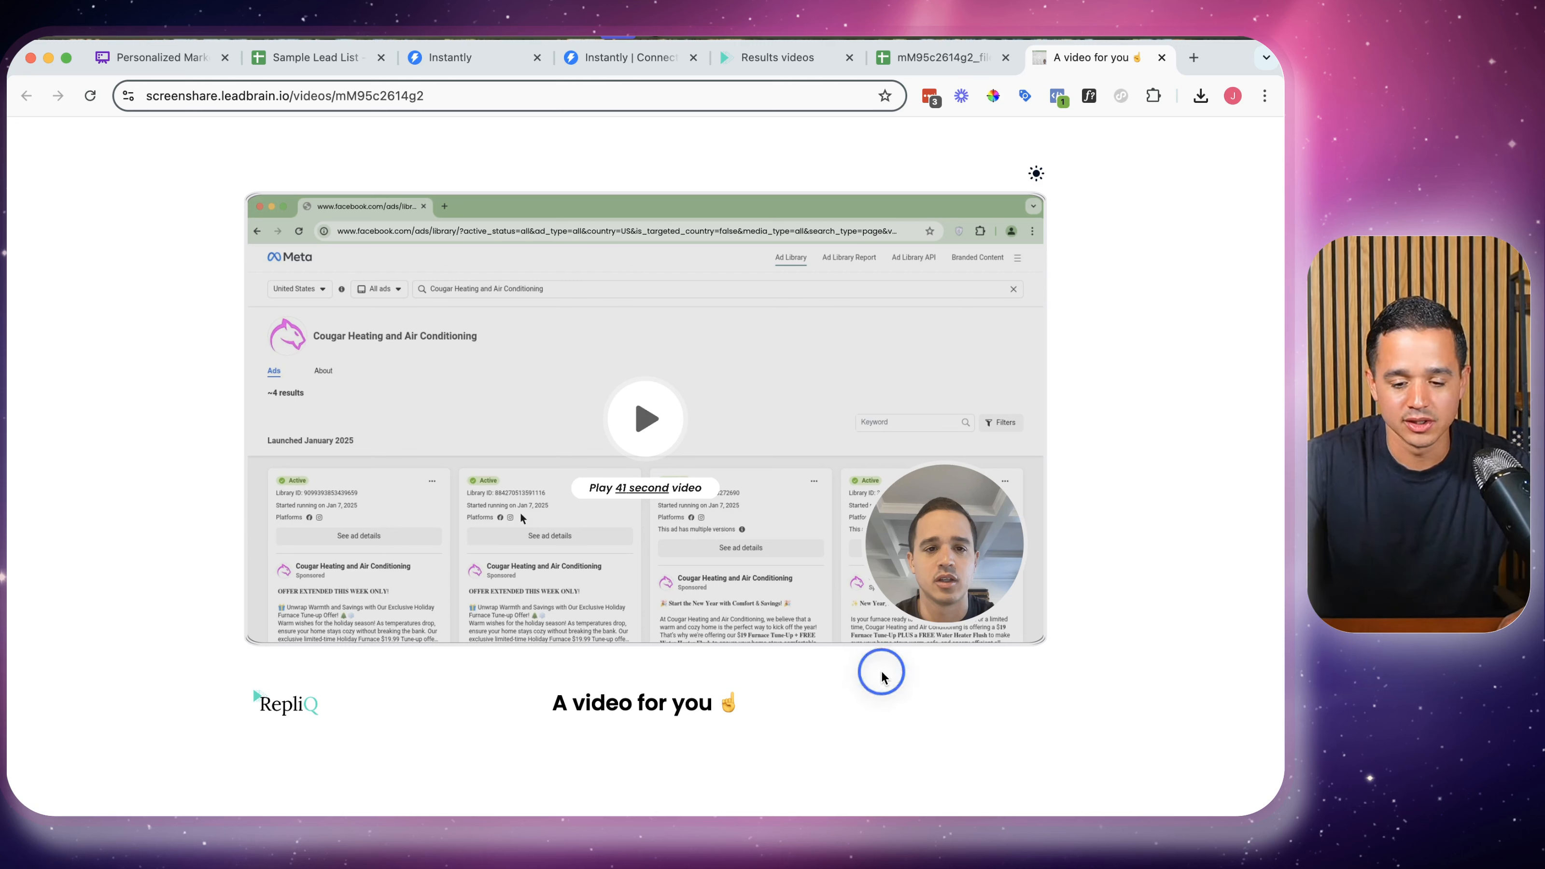
# Highlight the 'A video for you' heading on the video page, then clear the selection
pyautogui.moveTo(880, 674); pyautogui.dragTo(946, 715)
pyautogui.click(946, 715)
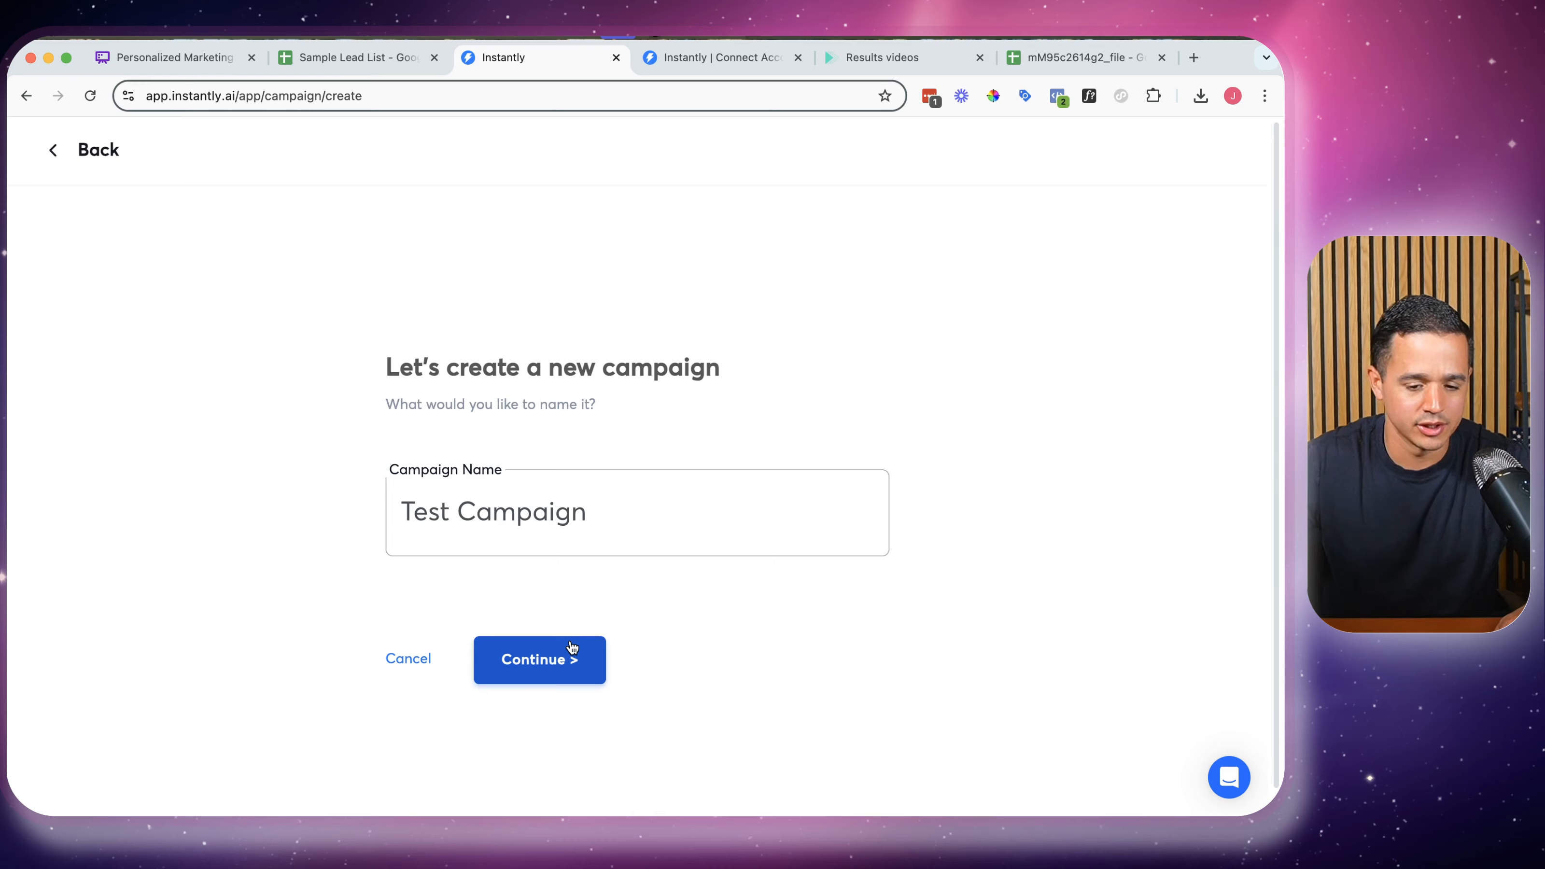
# Continue the Test Campaign and upload the downloaded results CSV as its leads
pyautogui.click(569, 653)
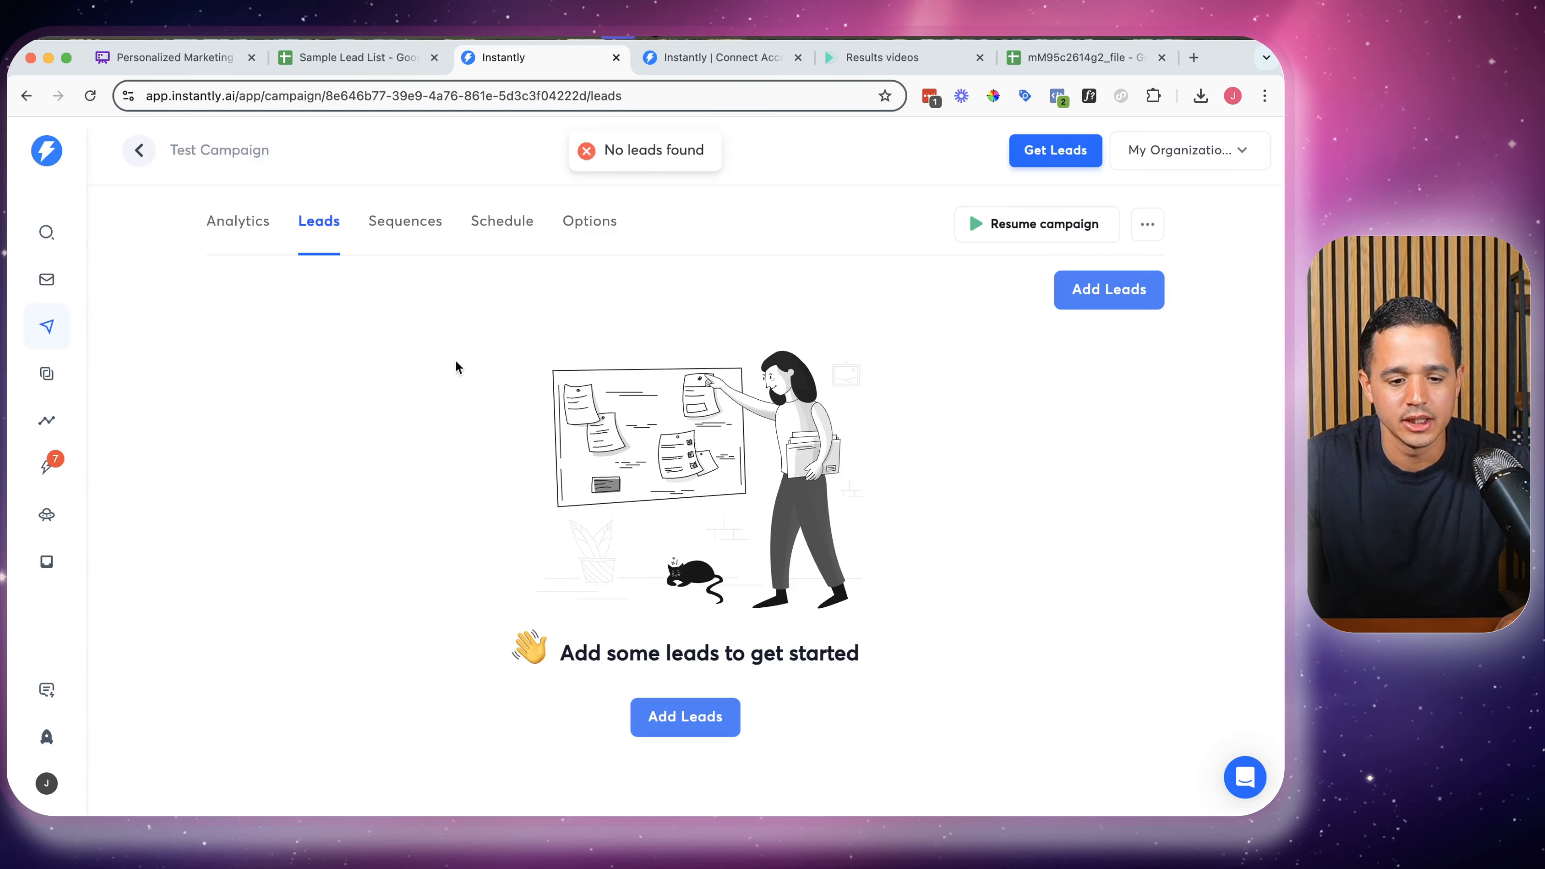
pyautogui.click(1080, 289)
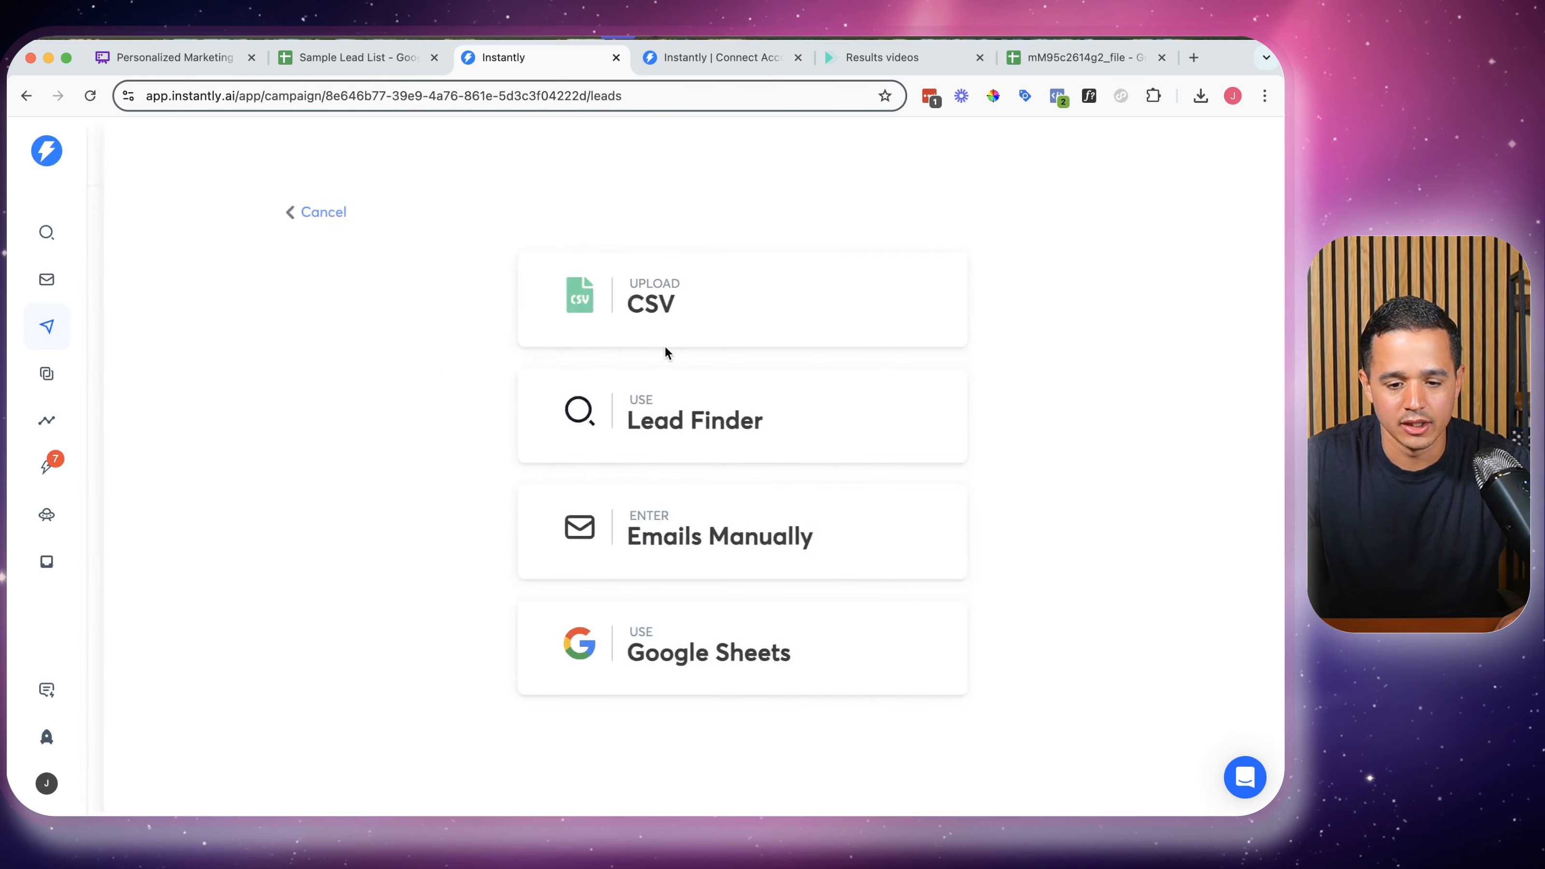
pyautogui.click(605, 286)
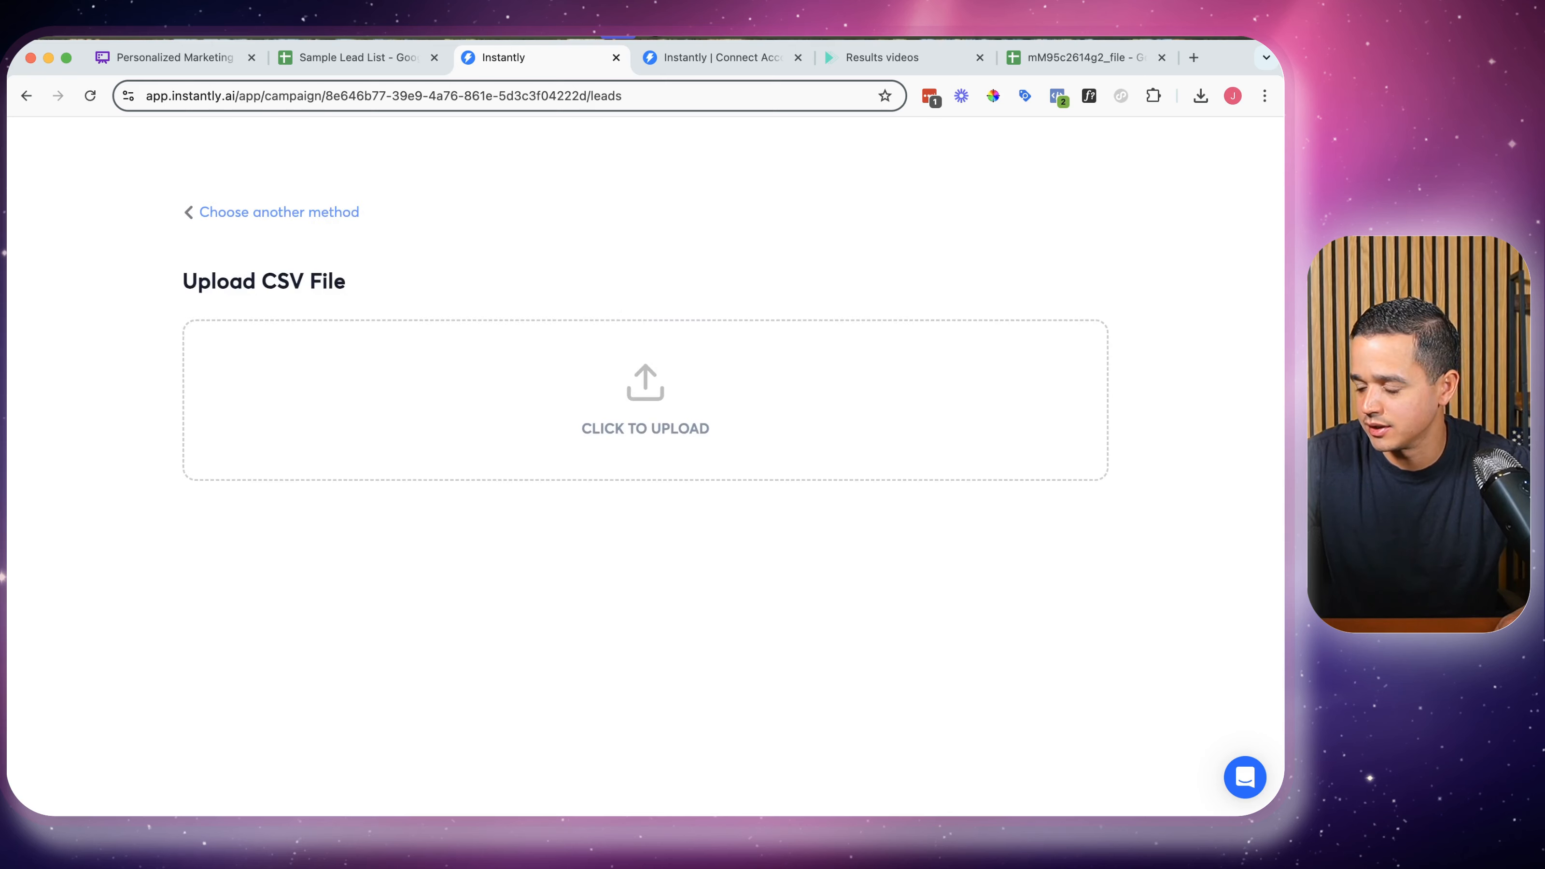
pyautogui.moveTo(636, 812); pyautogui.dragTo(610, 405)
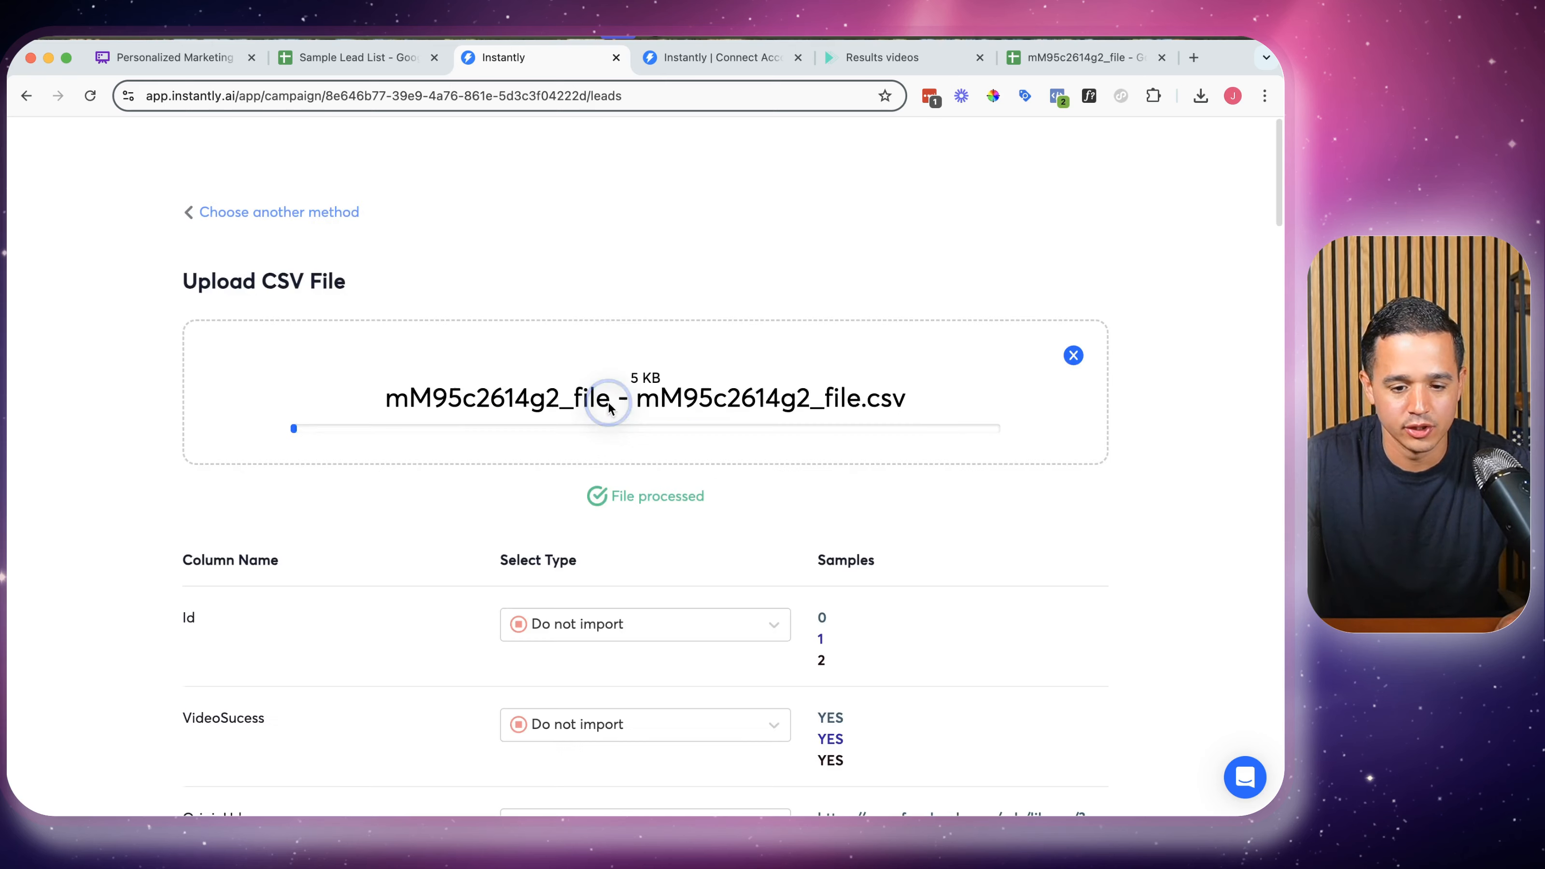
pyautogui.scroll(-5, 733, 491)
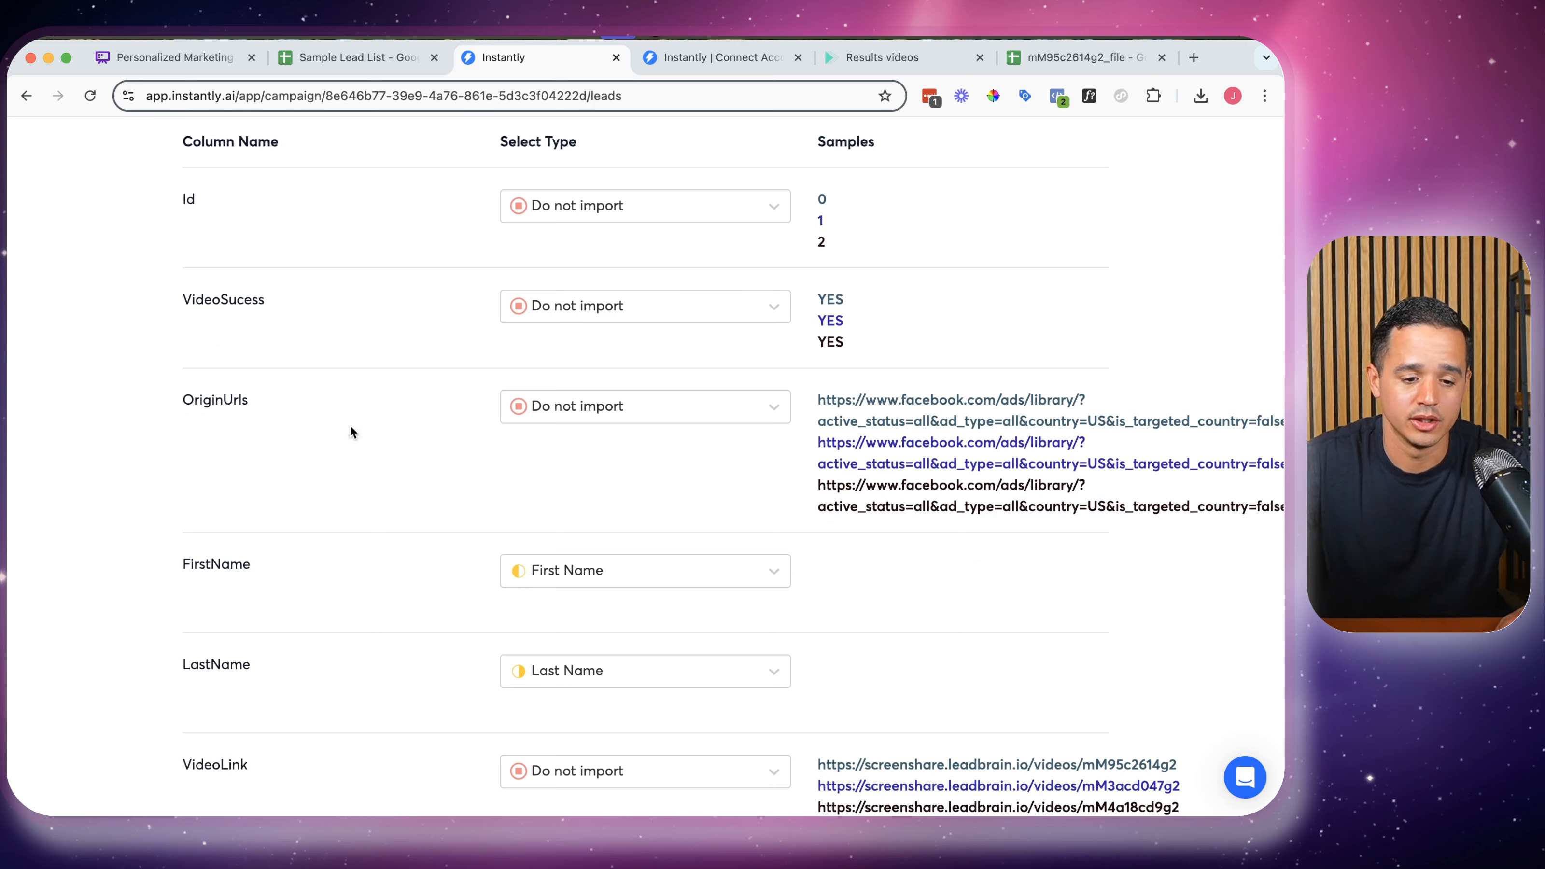
pyautogui.scroll(-1, 279, 424)
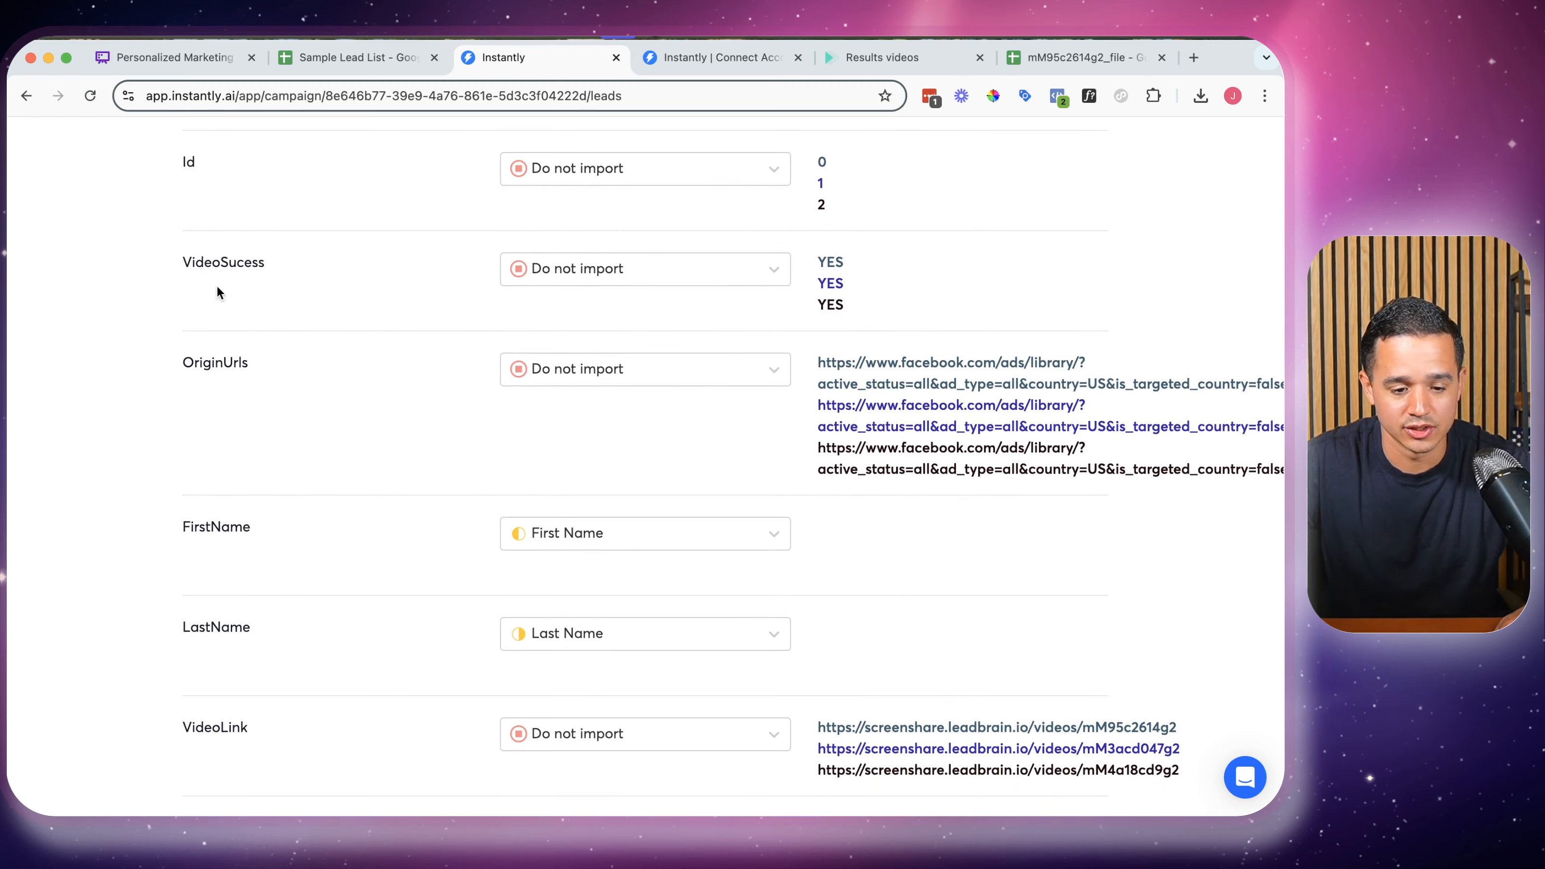
pyautogui.scroll(-3, 328, 507)
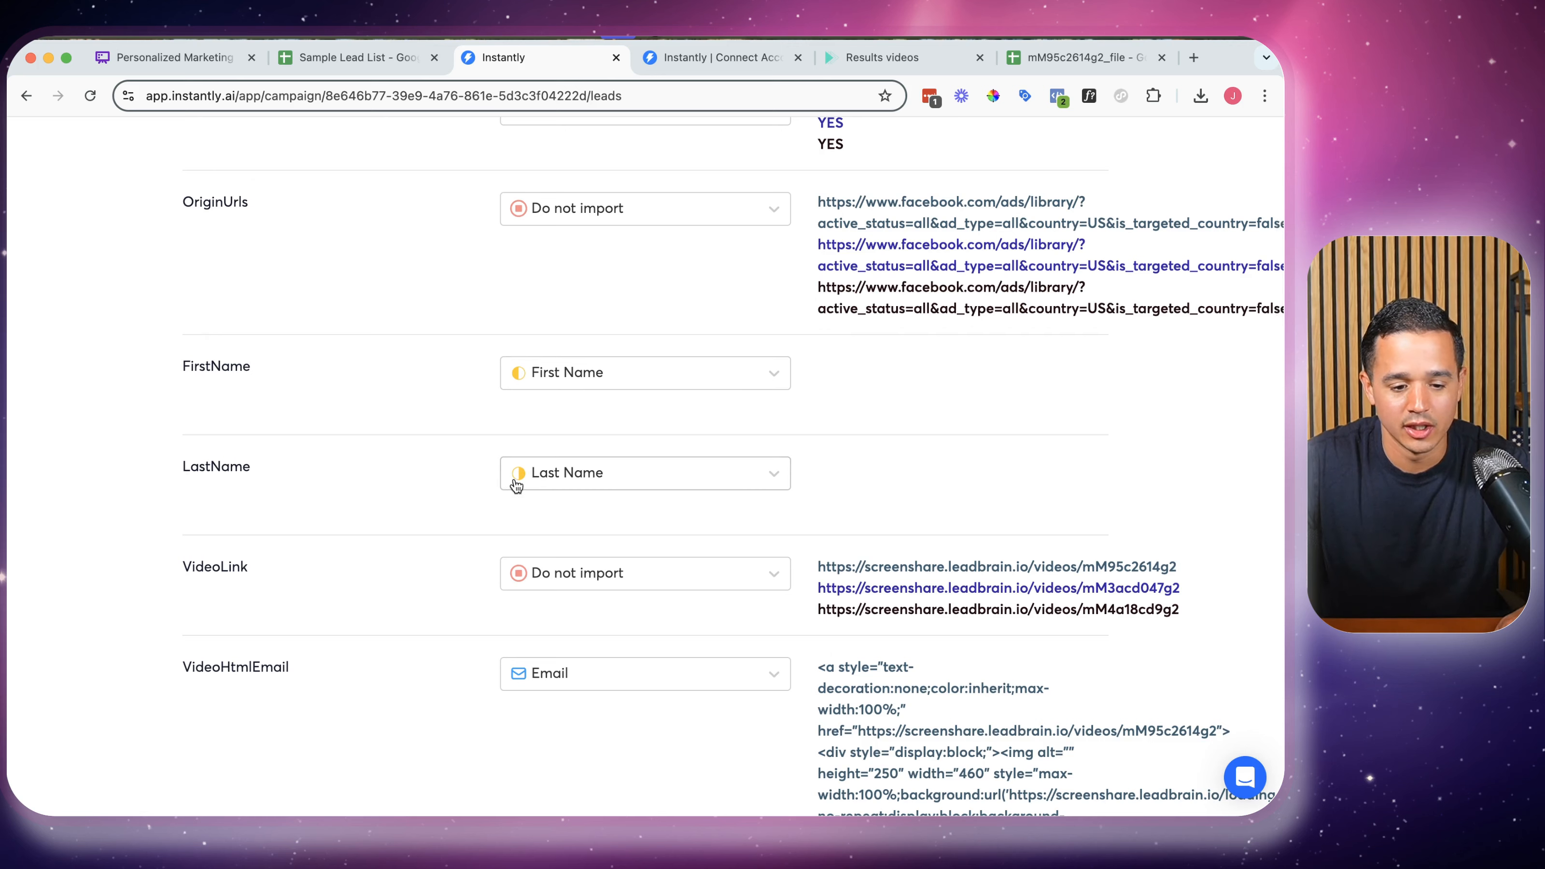
pyautogui.scroll(-1, 443, 533)
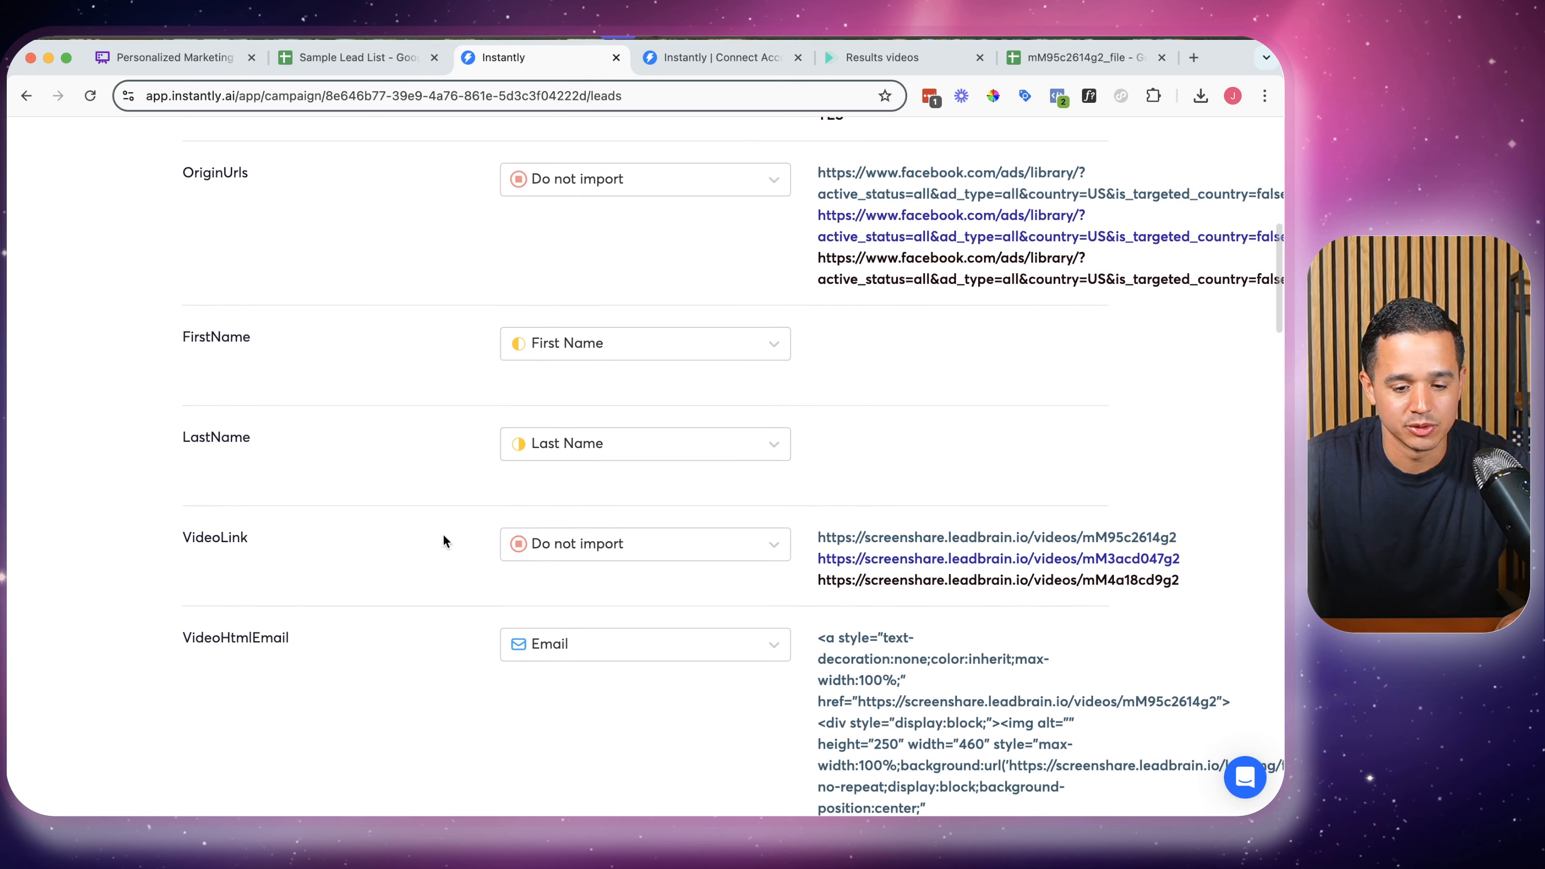
# Import the VideoLink and VideoHtmlEmail columns as custom variables
pyautogui.click(563, 555)
pyautogui.click(586, 751)
pyautogui.scroll(-2, 536, 479)
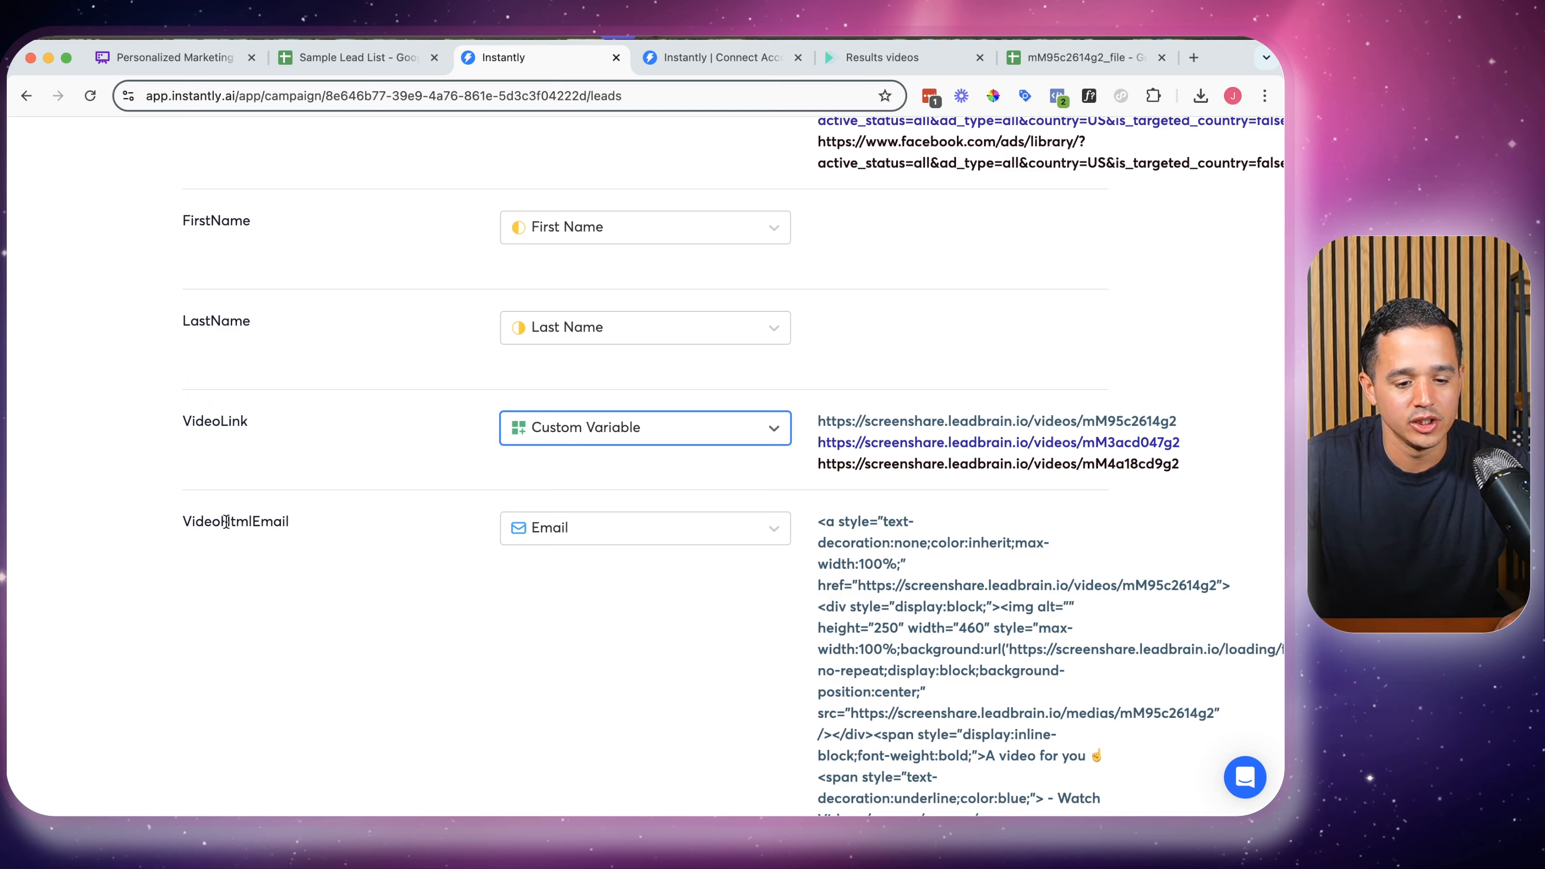
pyautogui.scroll(-1, 674, 559)
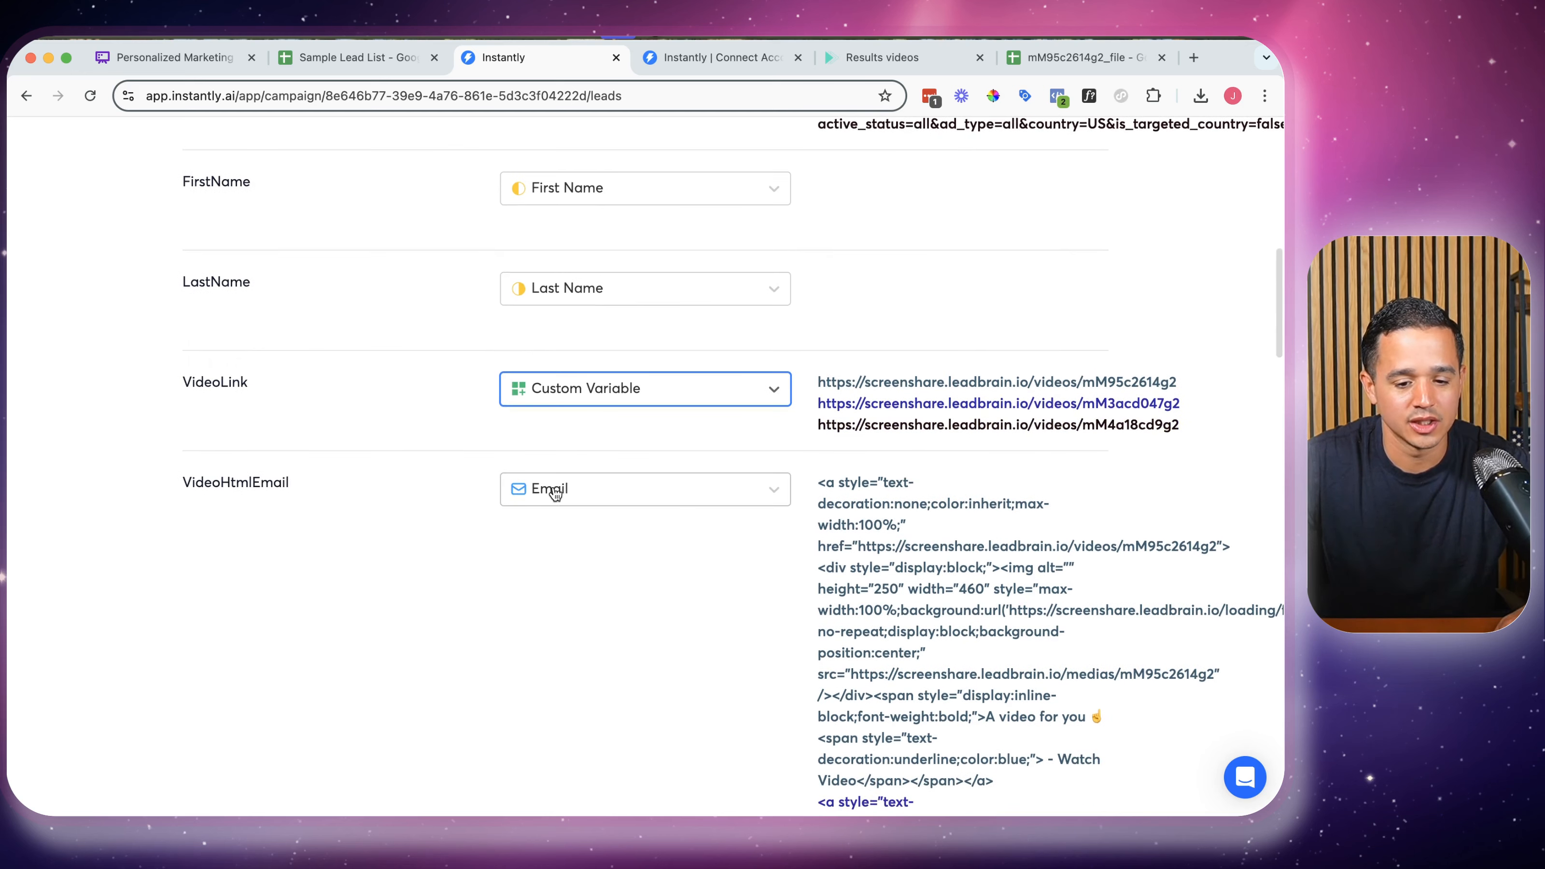
pyautogui.click(586, 503)
pyautogui.scroll(-2, 571, 669)
pyautogui.click(579, 715)
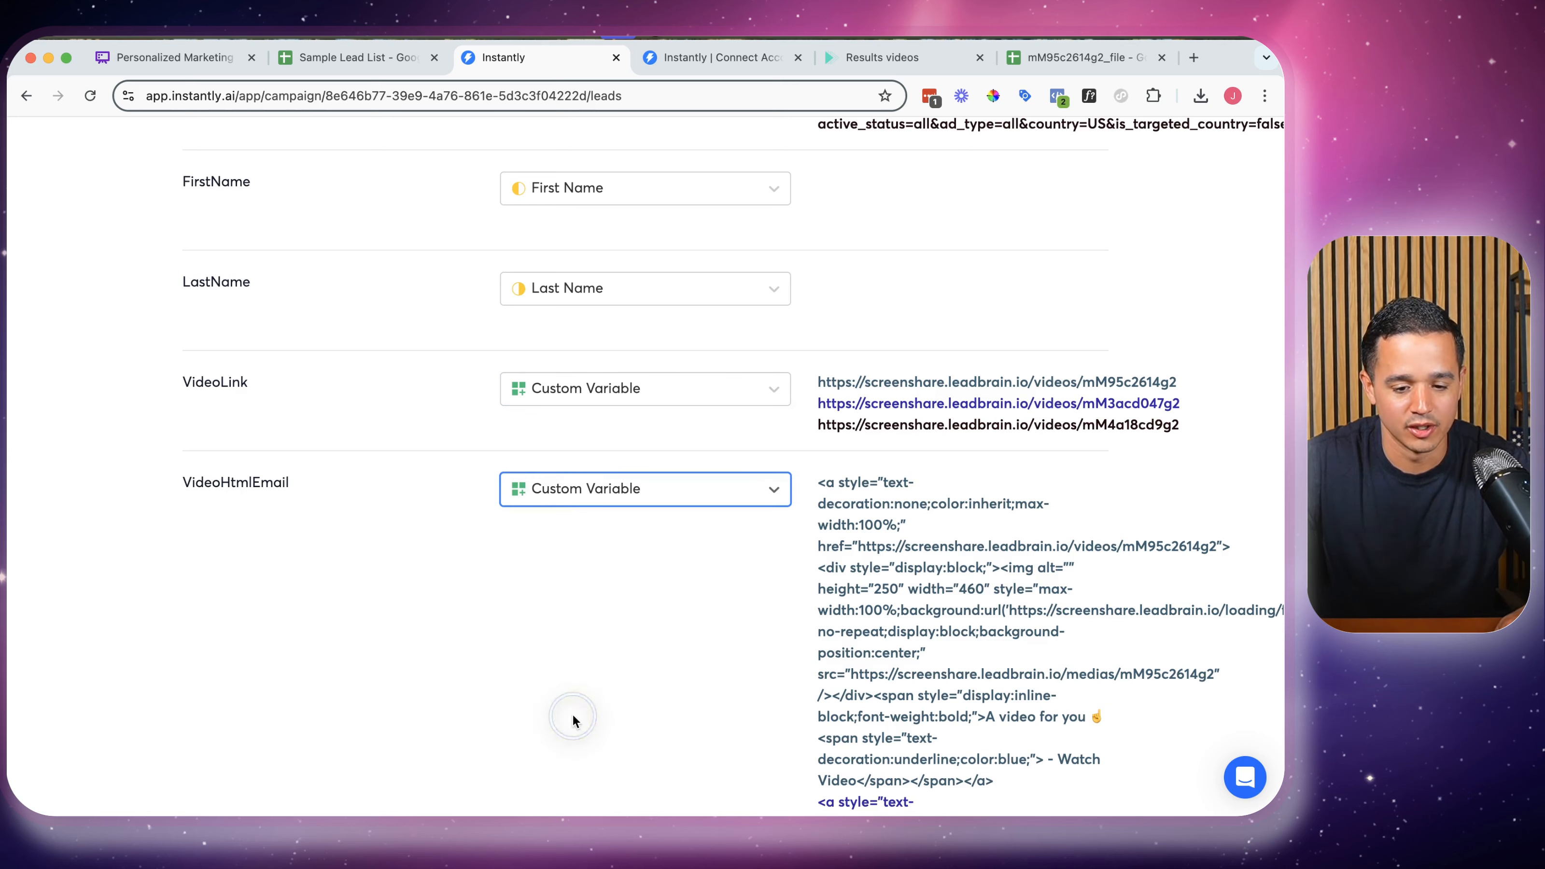
pyautogui.scroll(-3, 523, 536)
pyautogui.scroll(-20, 539, 541)
# Import VideoPreview, BackgroundImageLink and ImgHtmlEmail as custom variables
pyautogui.doubleClick(227, 255)
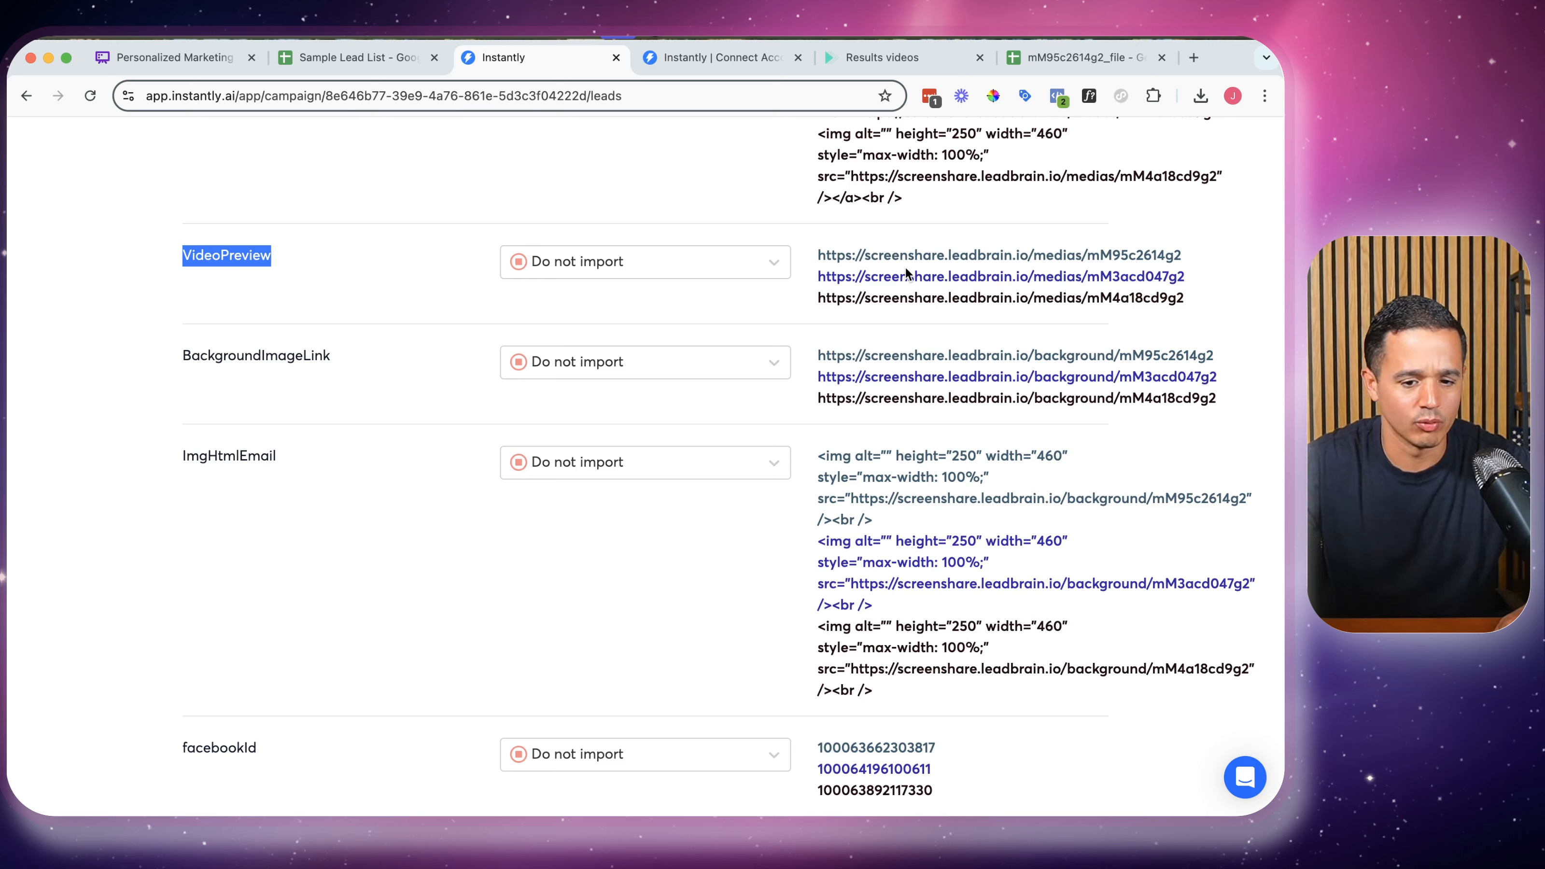
pyautogui.click(599, 261)
pyautogui.click(587, 493)
pyautogui.click(587, 362)
pyautogui.click(582, 593)
pyautogui.click(580, 462)
pyautogui.click(579, 691)
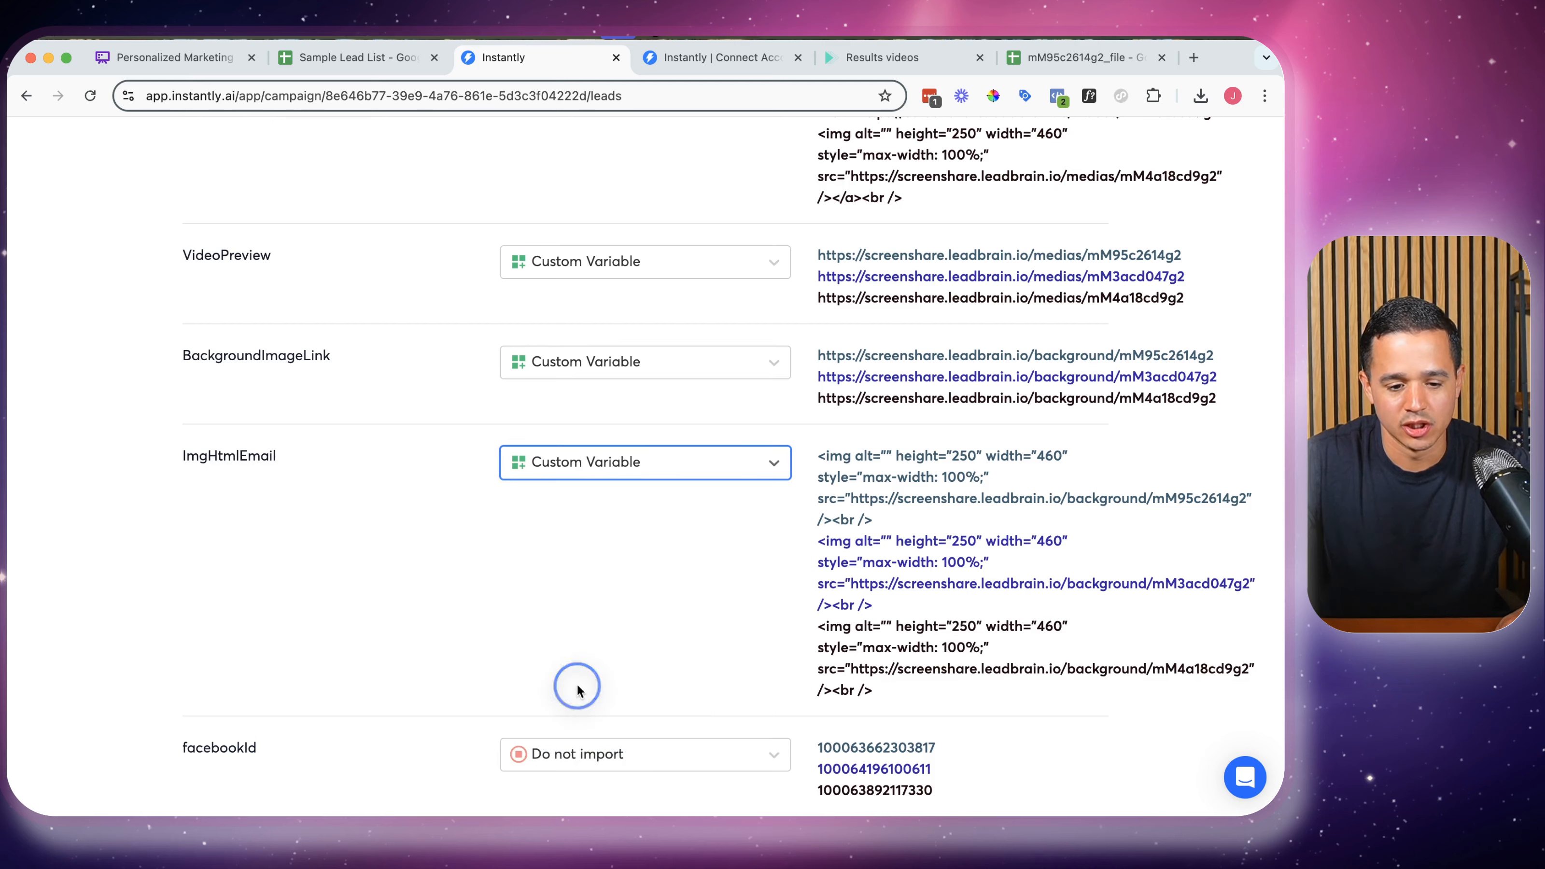
# Map pageName to Company Name and inspect the email column's sample values
pyautogui.scroll(-2, 553, 495)
pyautogui.scroll(-3, 553, 497)
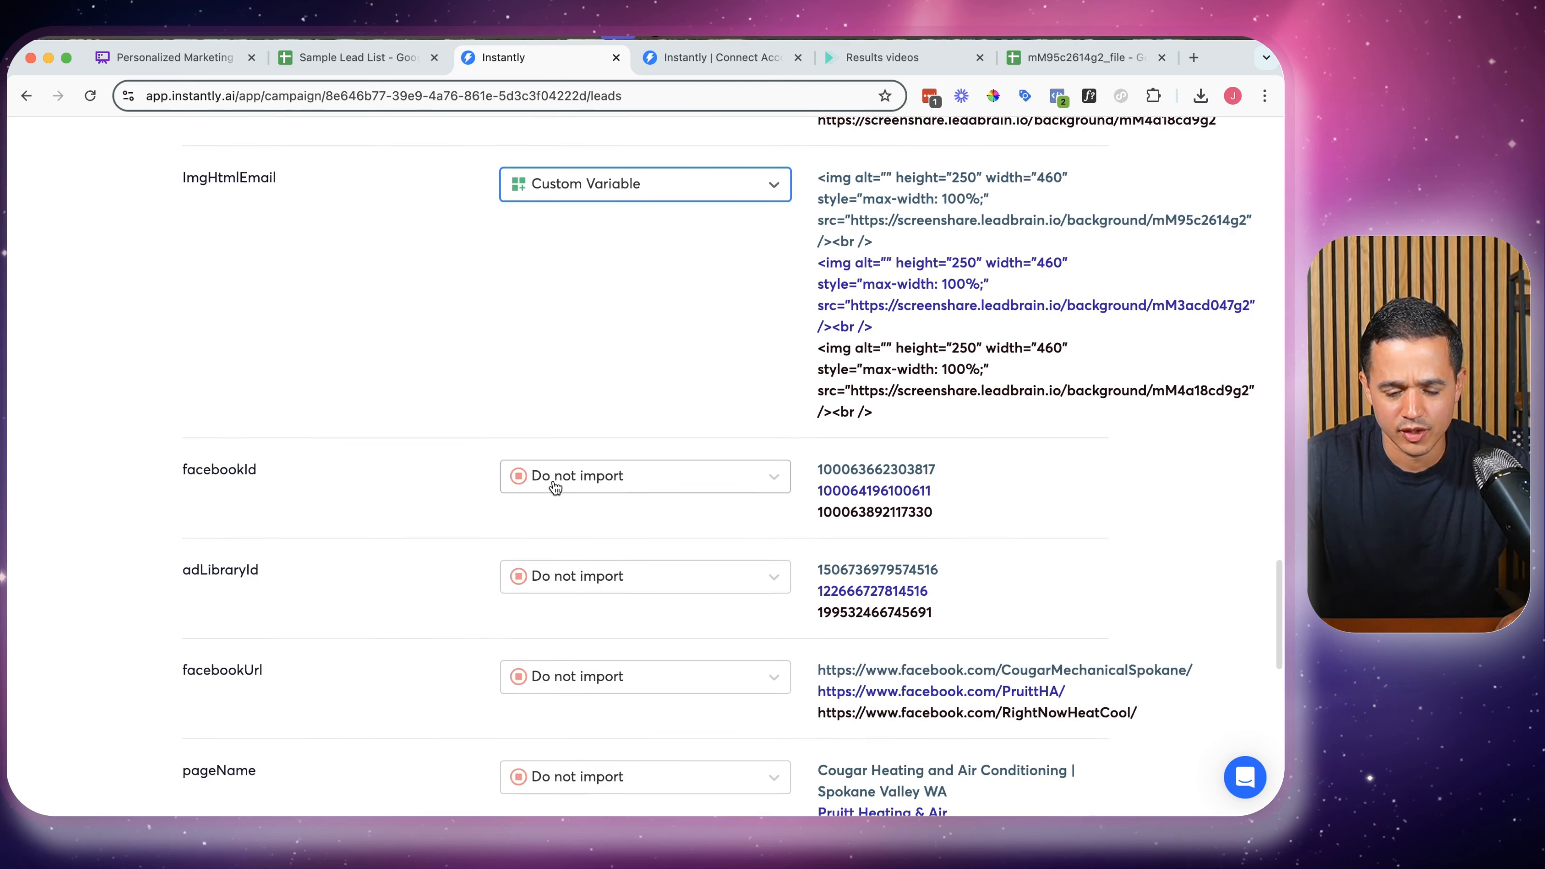
pyautogui.scroll(-3, 564, 481)
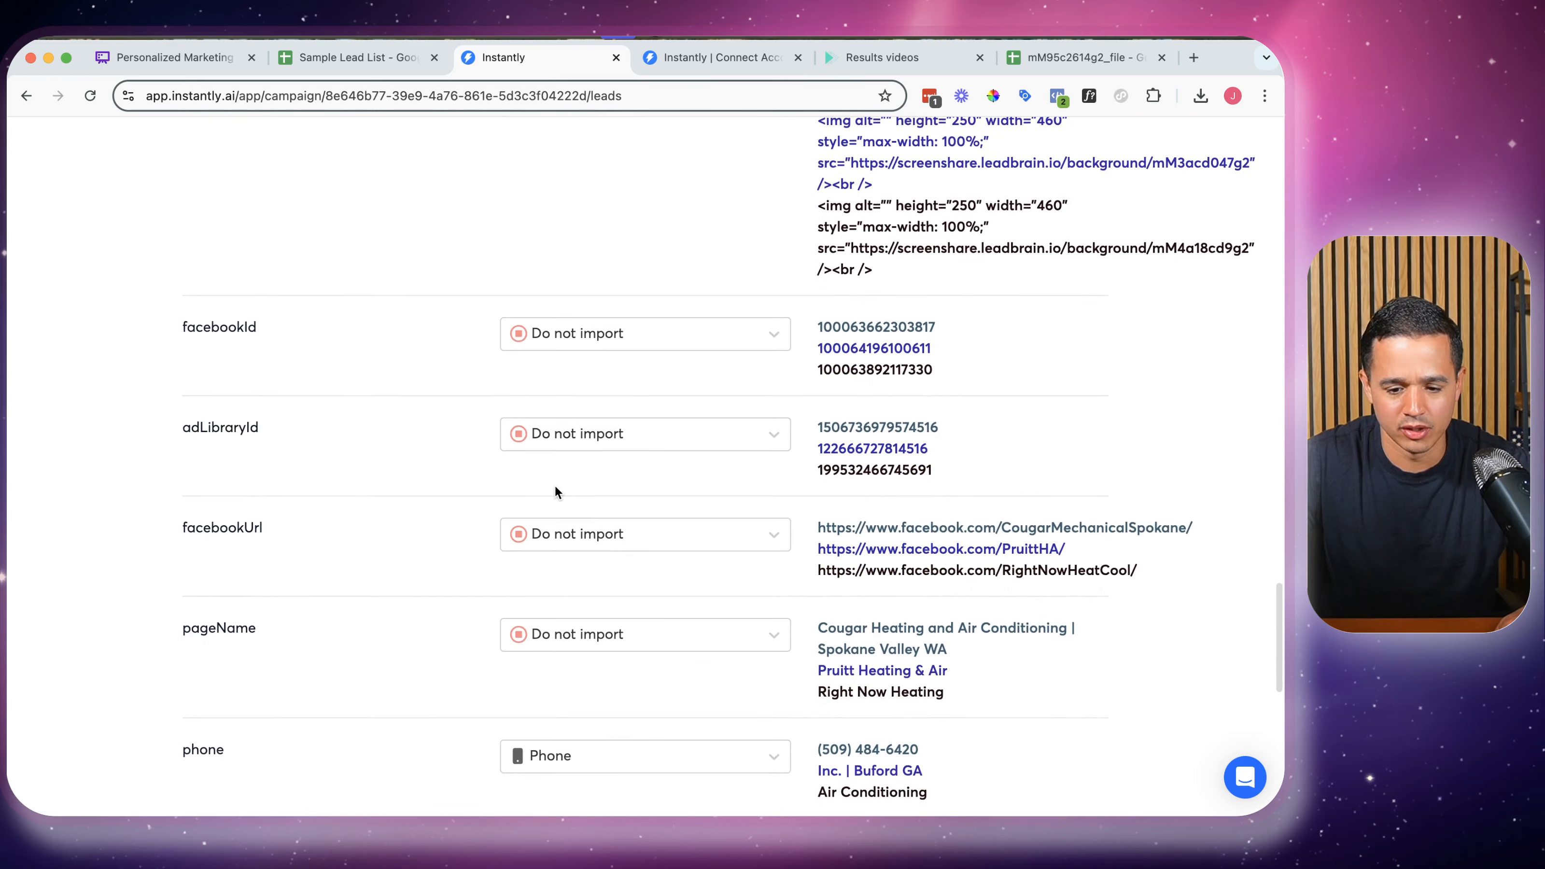
pyautogui.scroll(-1, 554, 484)
pyautogui.scroll(-2, 572, 453)
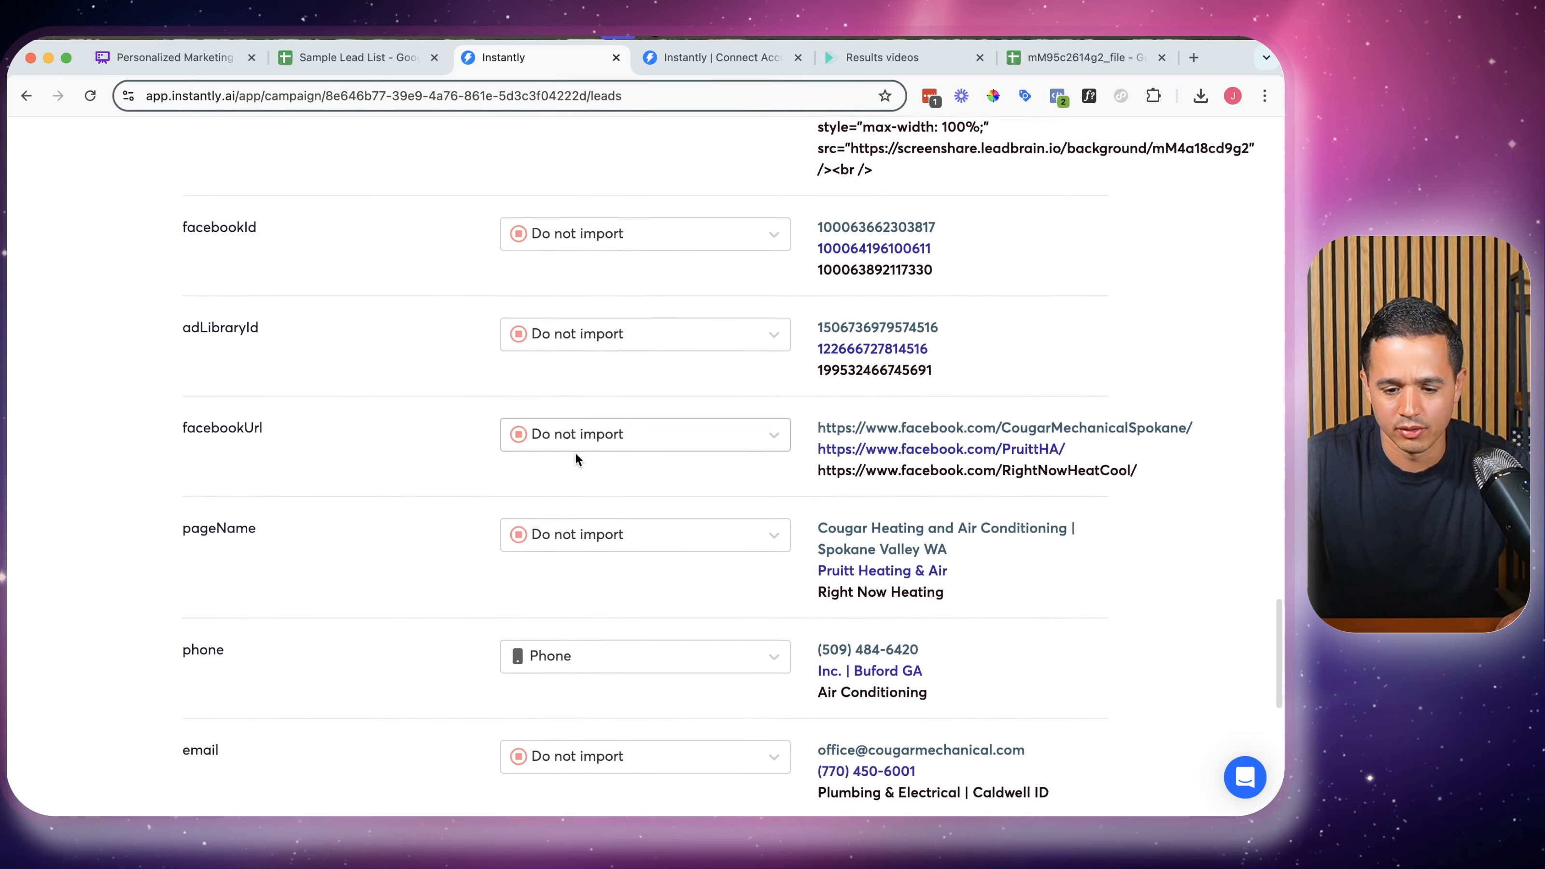
pyautogui.scroll(-1, 558, 442)
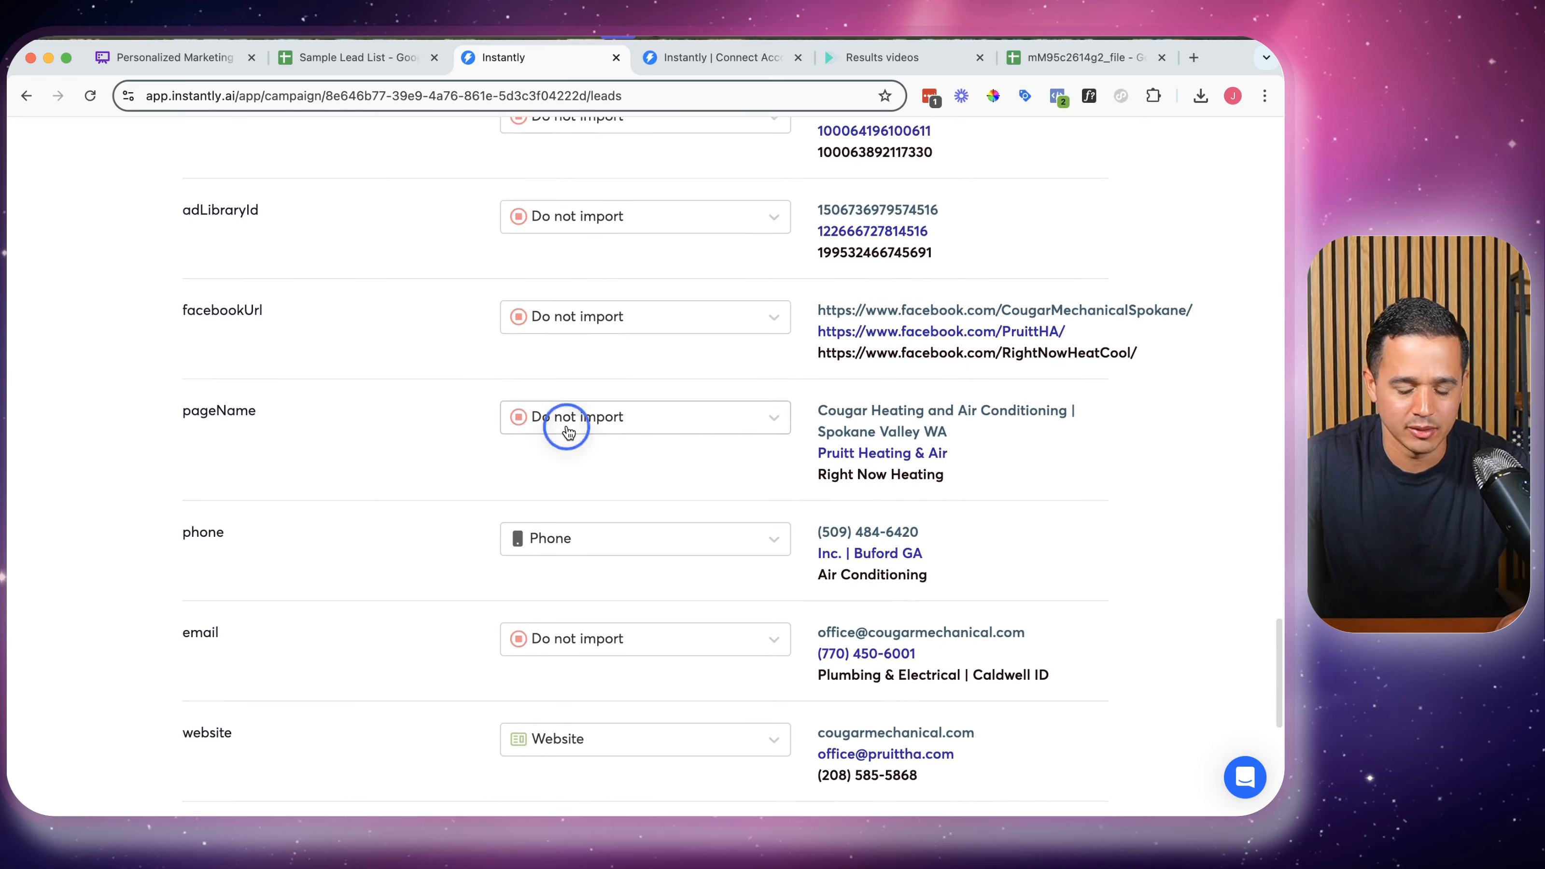
pyautogui.click(567, 420)
pyautogui.click(587, 512)
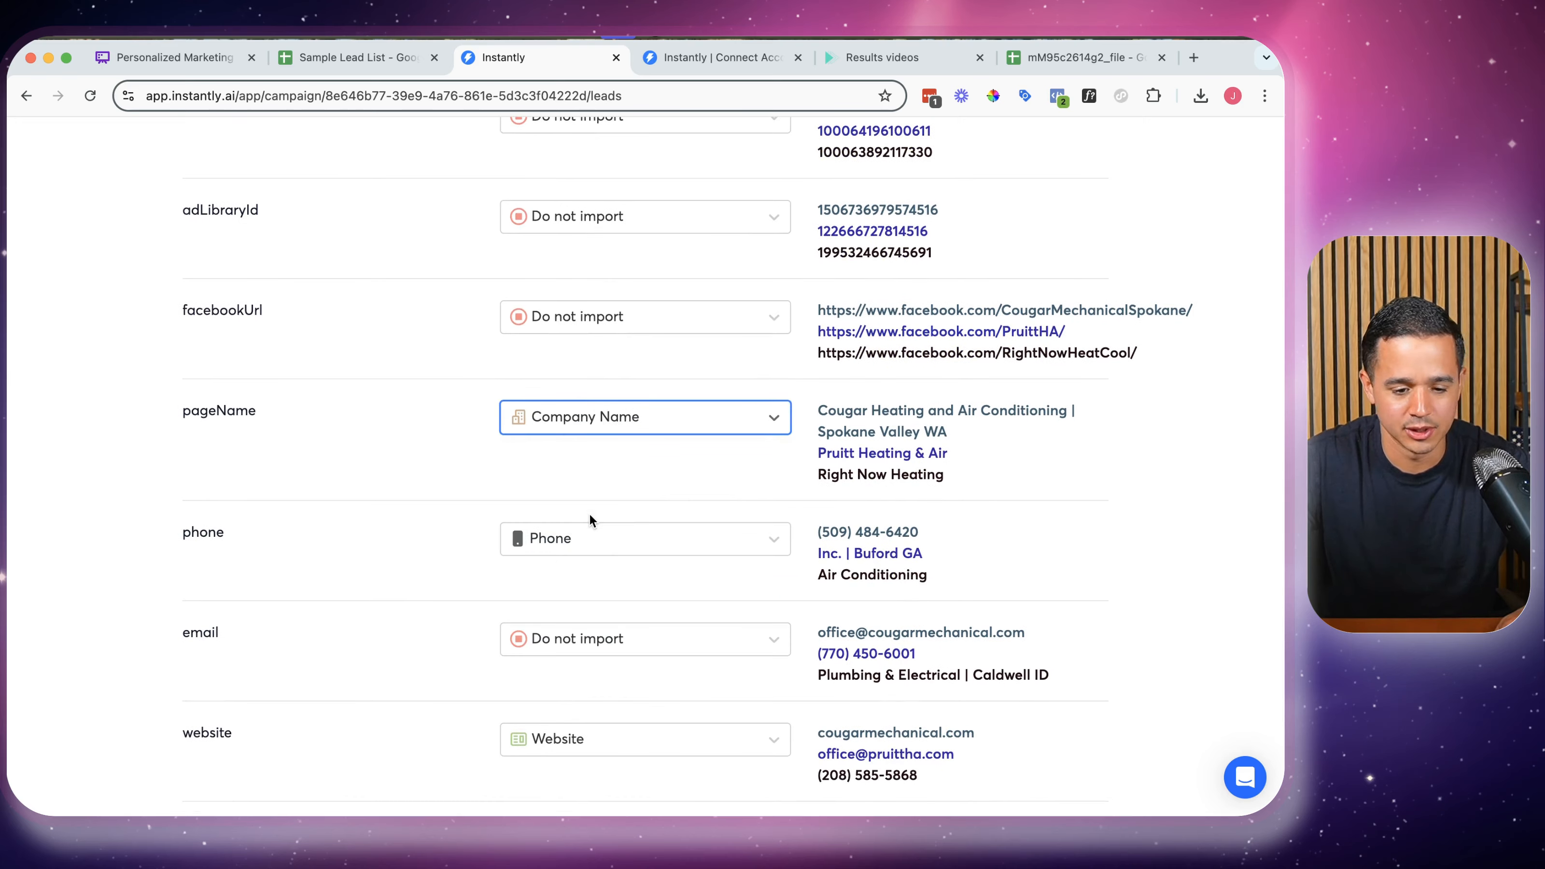
pyautogui.scroll(-5, 589, 513)
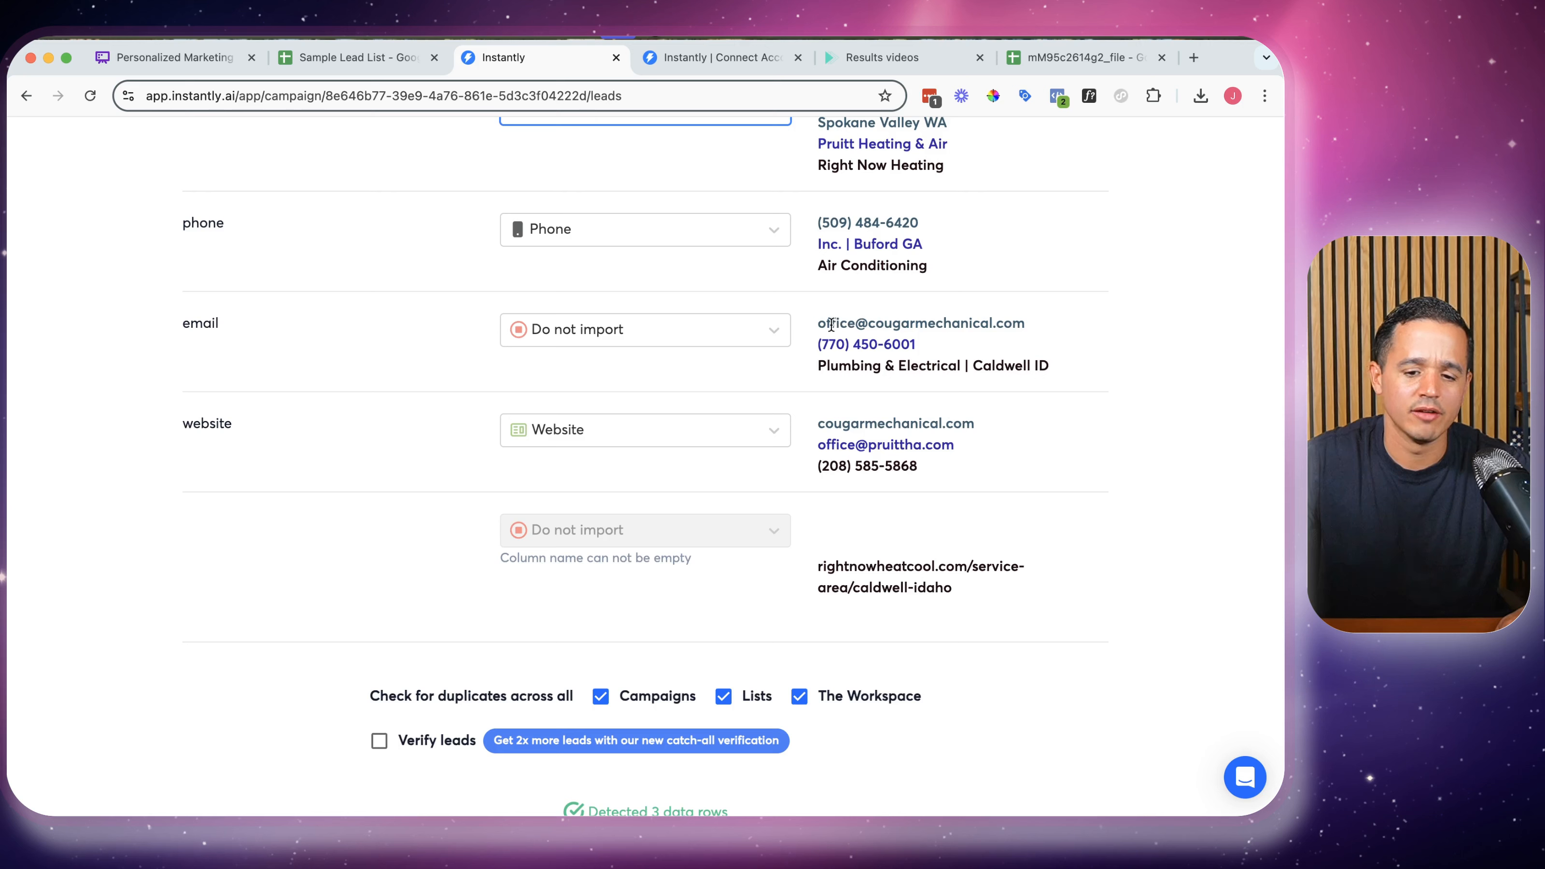
pyautogui.moveTo(830, 325); pyautogui.dragTo(1041, 359)
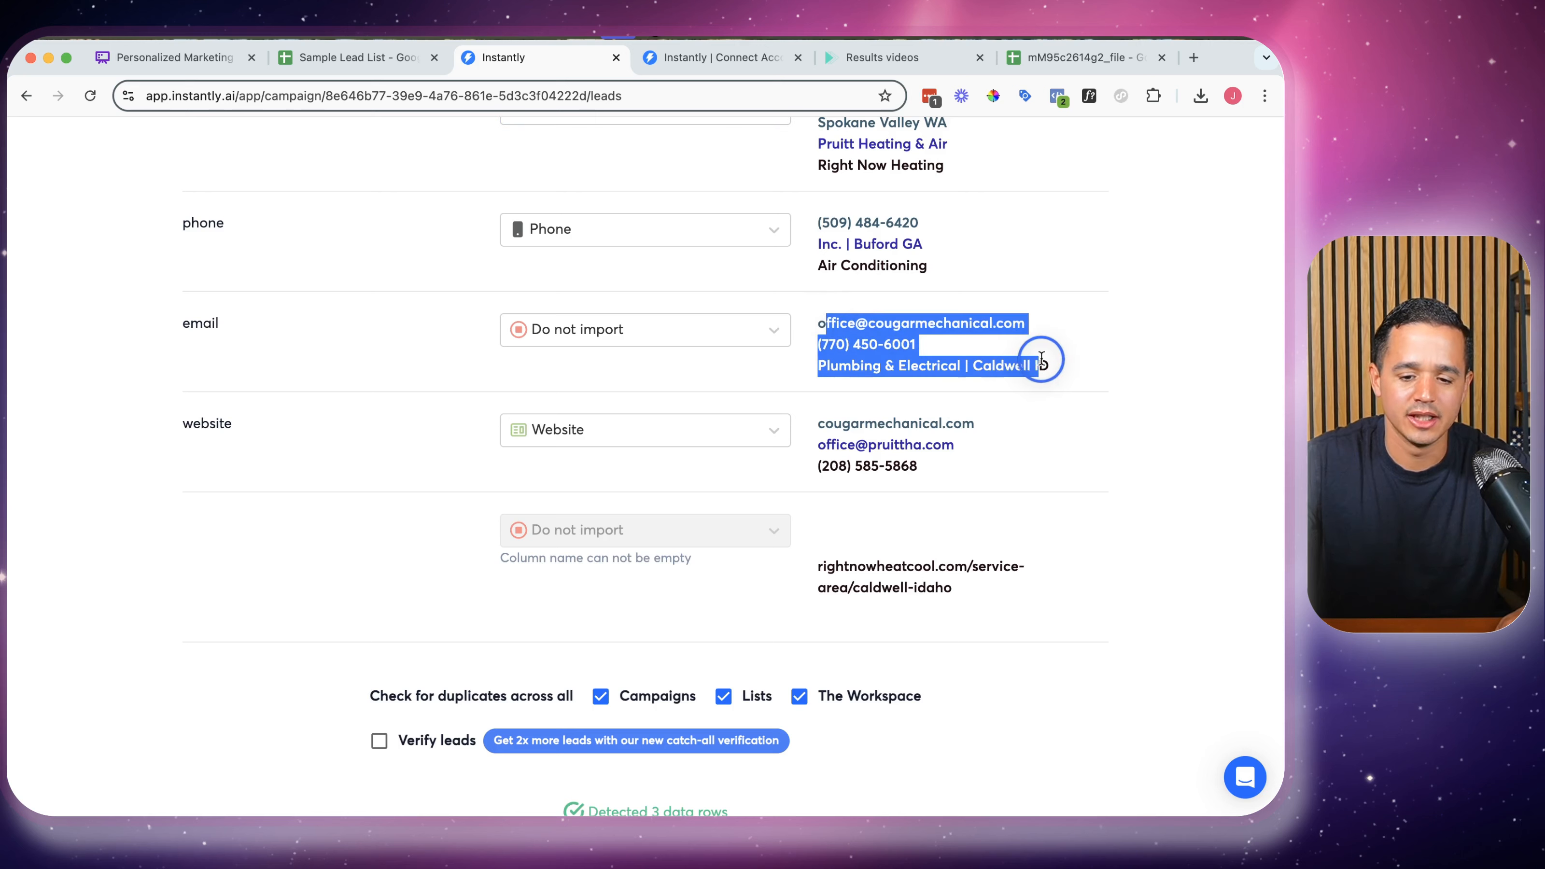
pyautogui.click(1077, 67)
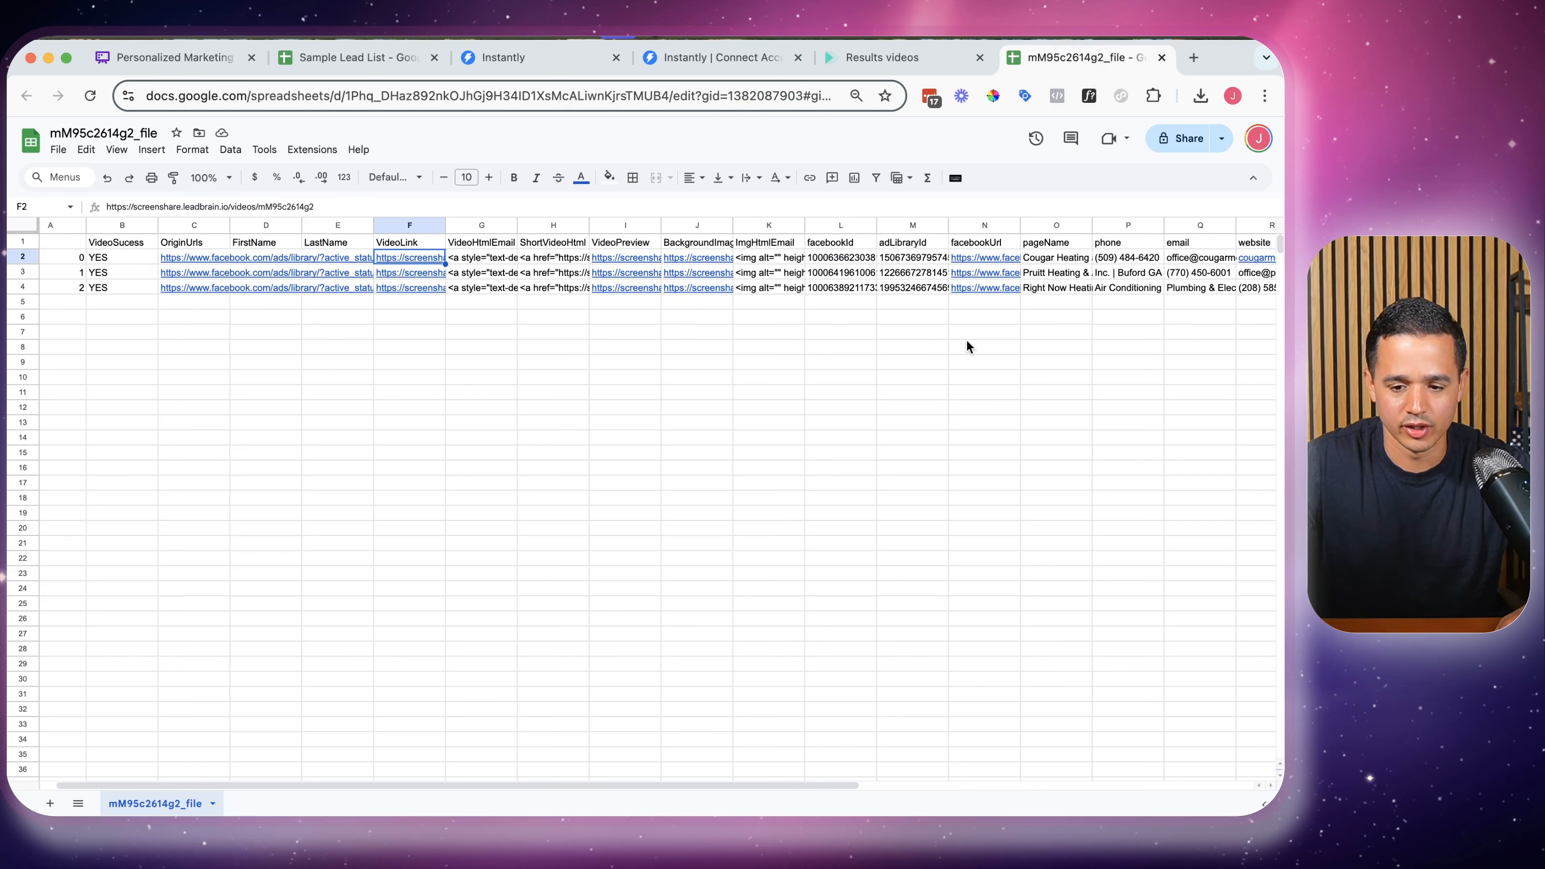
pyautogui.hscroll(5, 965, 339)
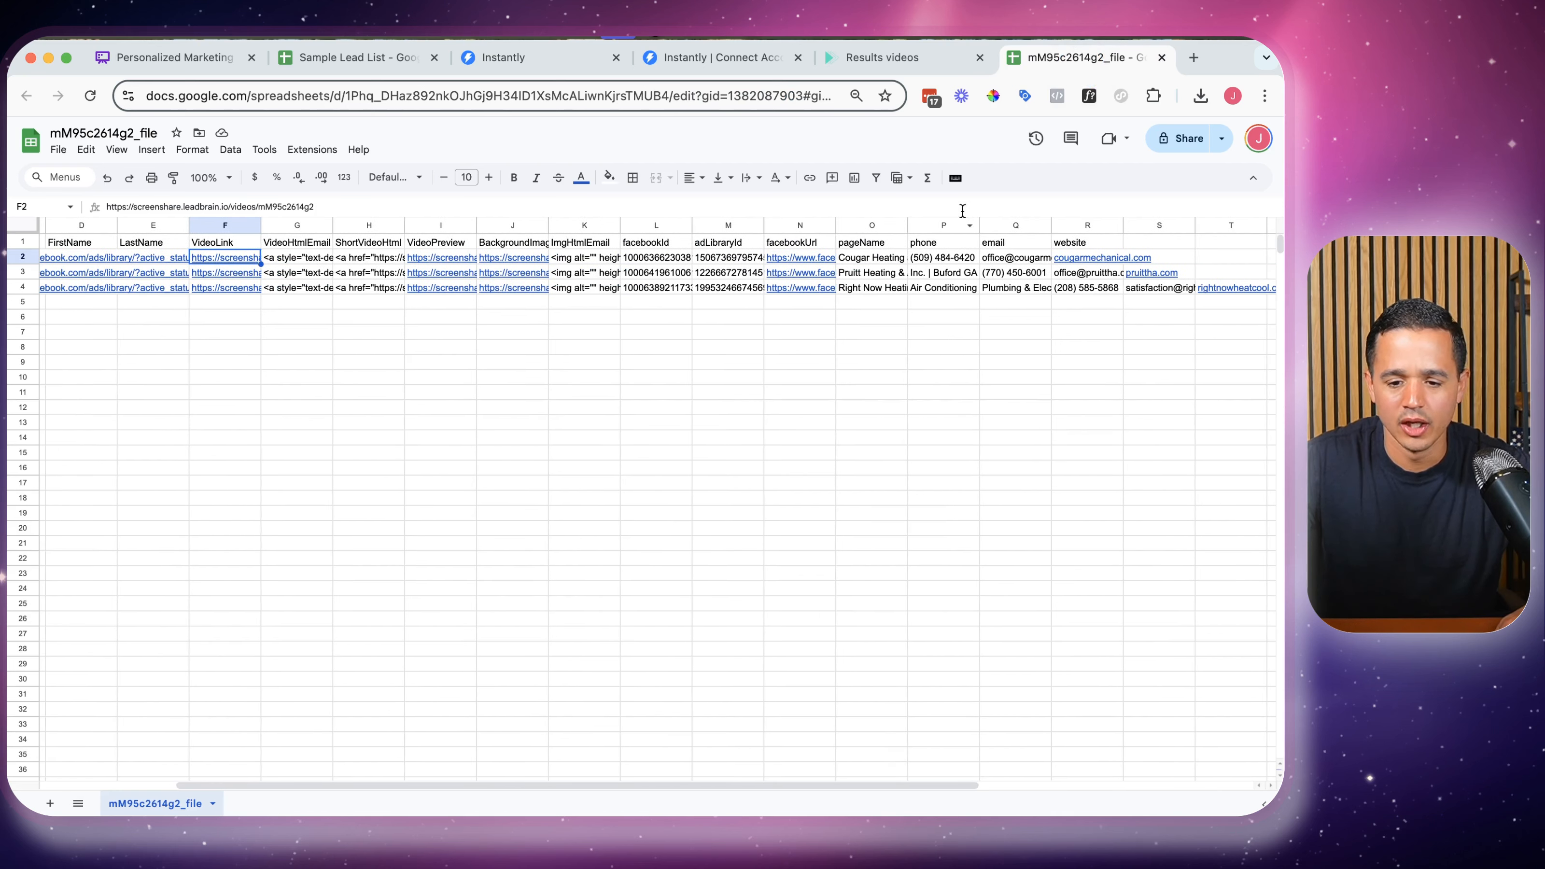
pyautogui.click(503, 61)
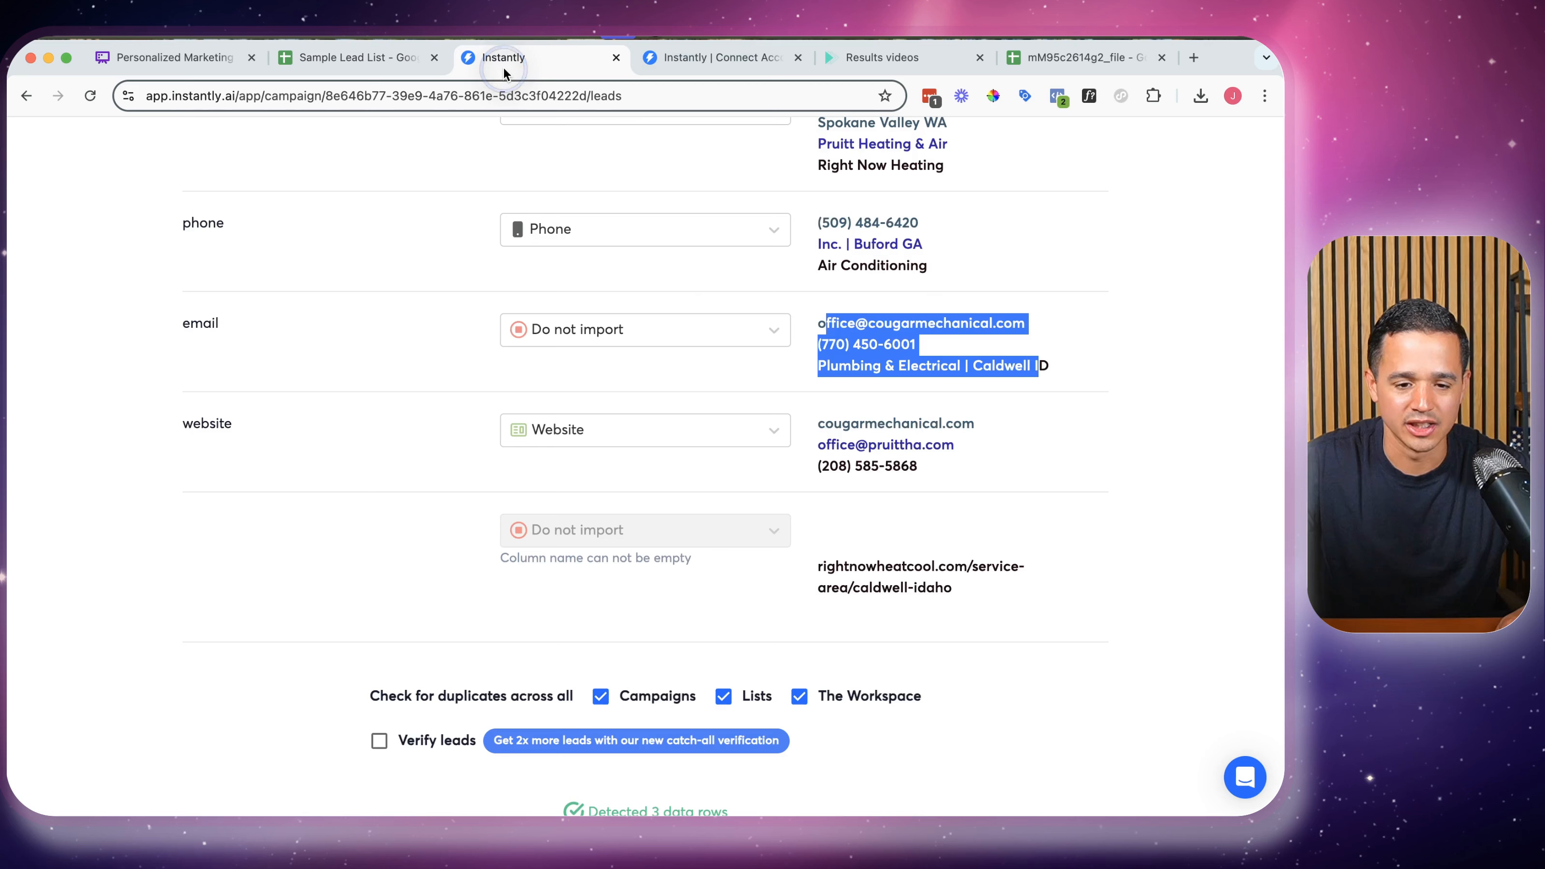
# Map the email column to Email and upload all leads to Test Campaign, confirming the upload
pyautogui.click(542, 331)
pyautogui.scroll(2, 553, 519)
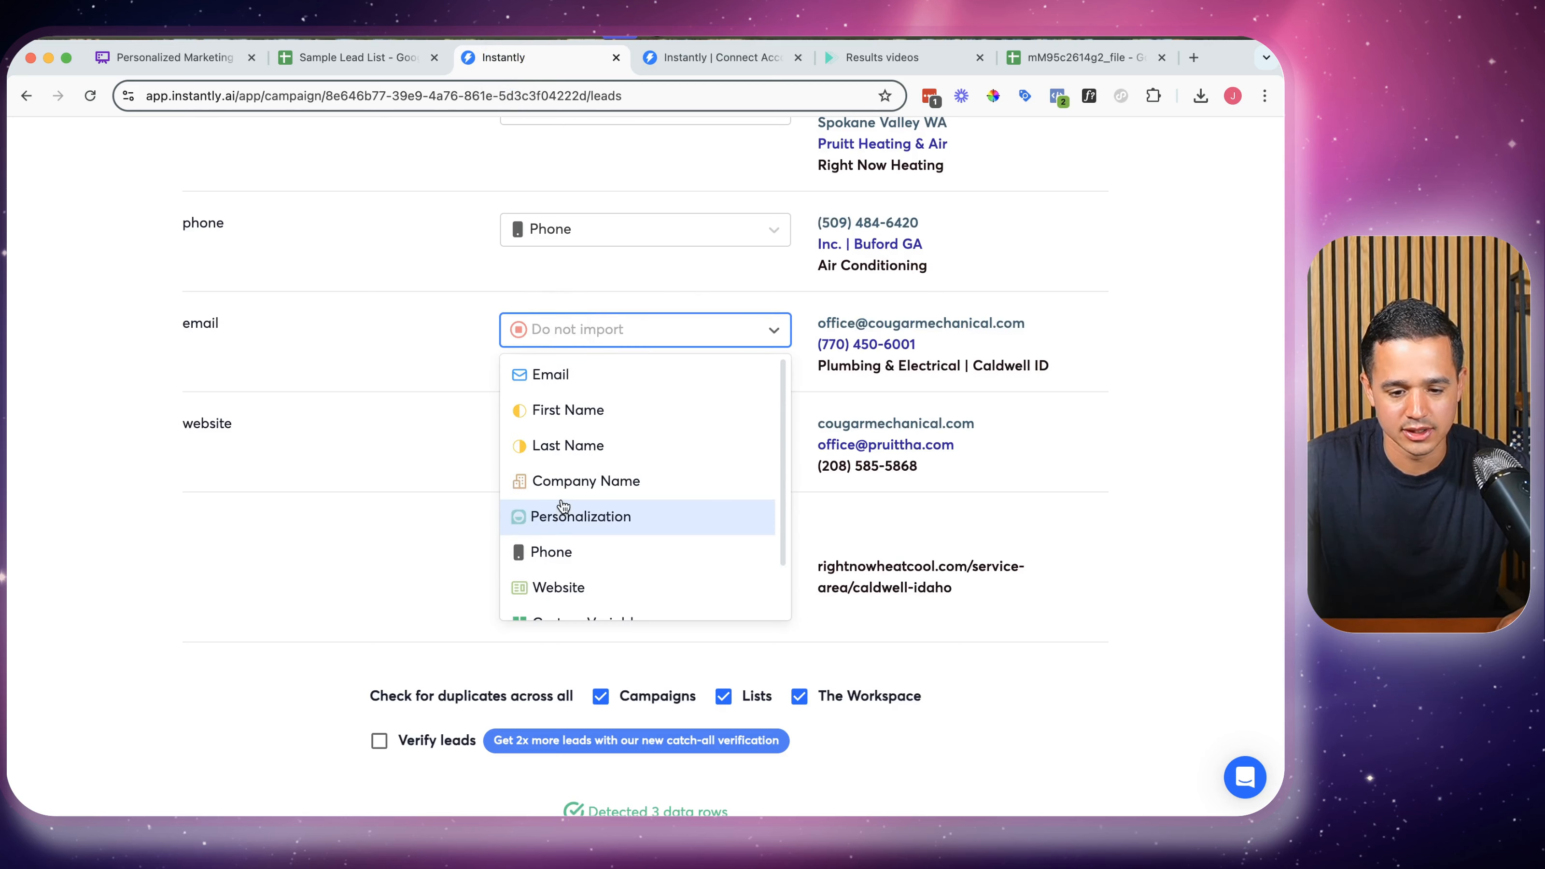
pyautogui.click(590, 374)
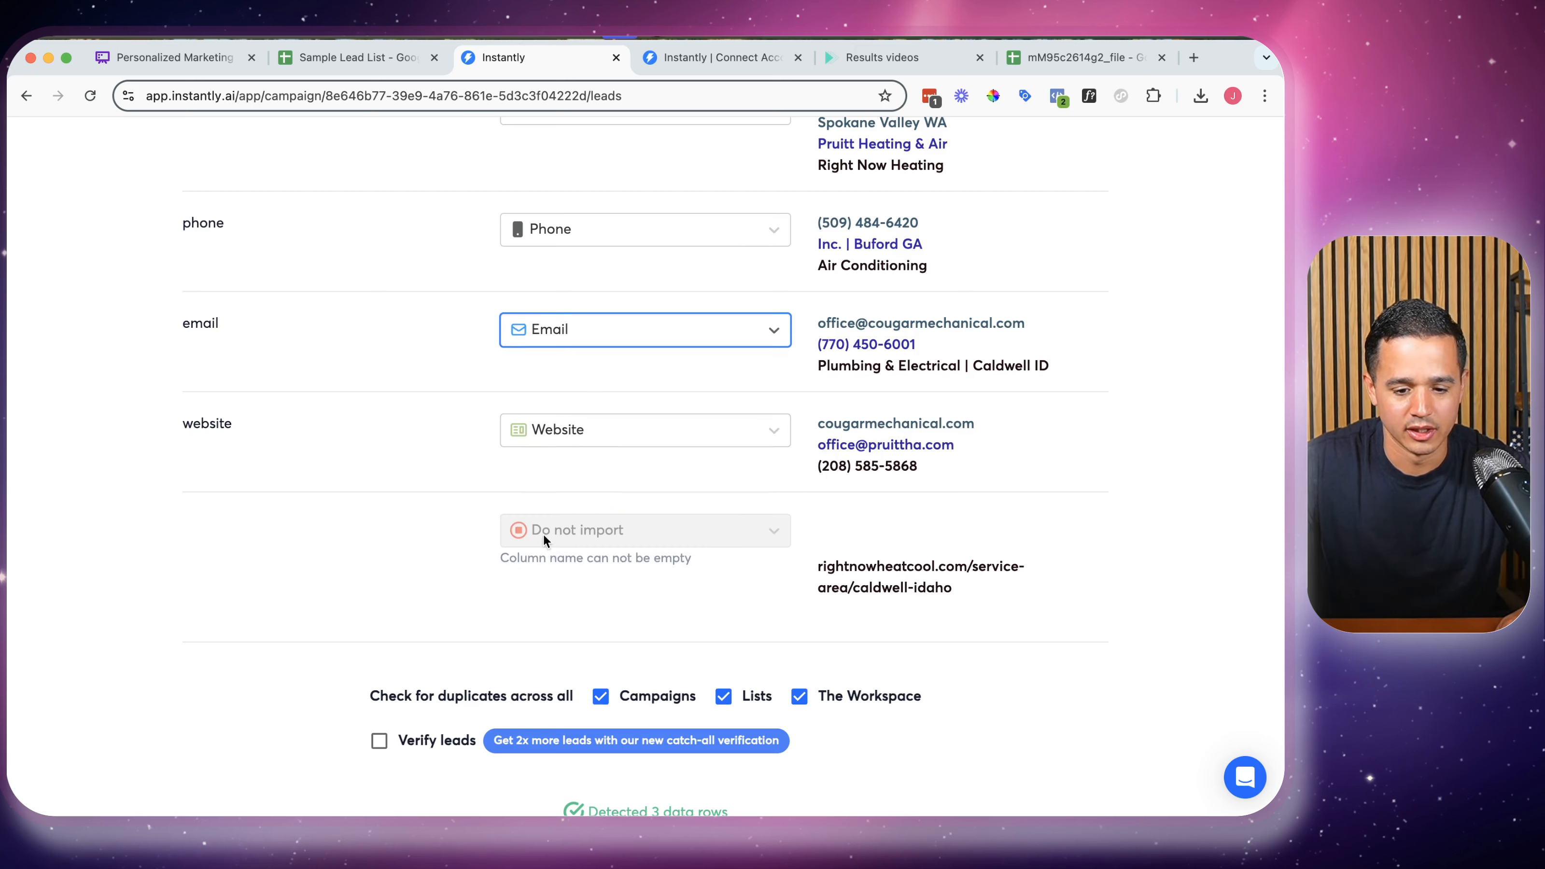
pyautogui.scroll(-3, 543, 533)
pyautogui.click(653, 692)
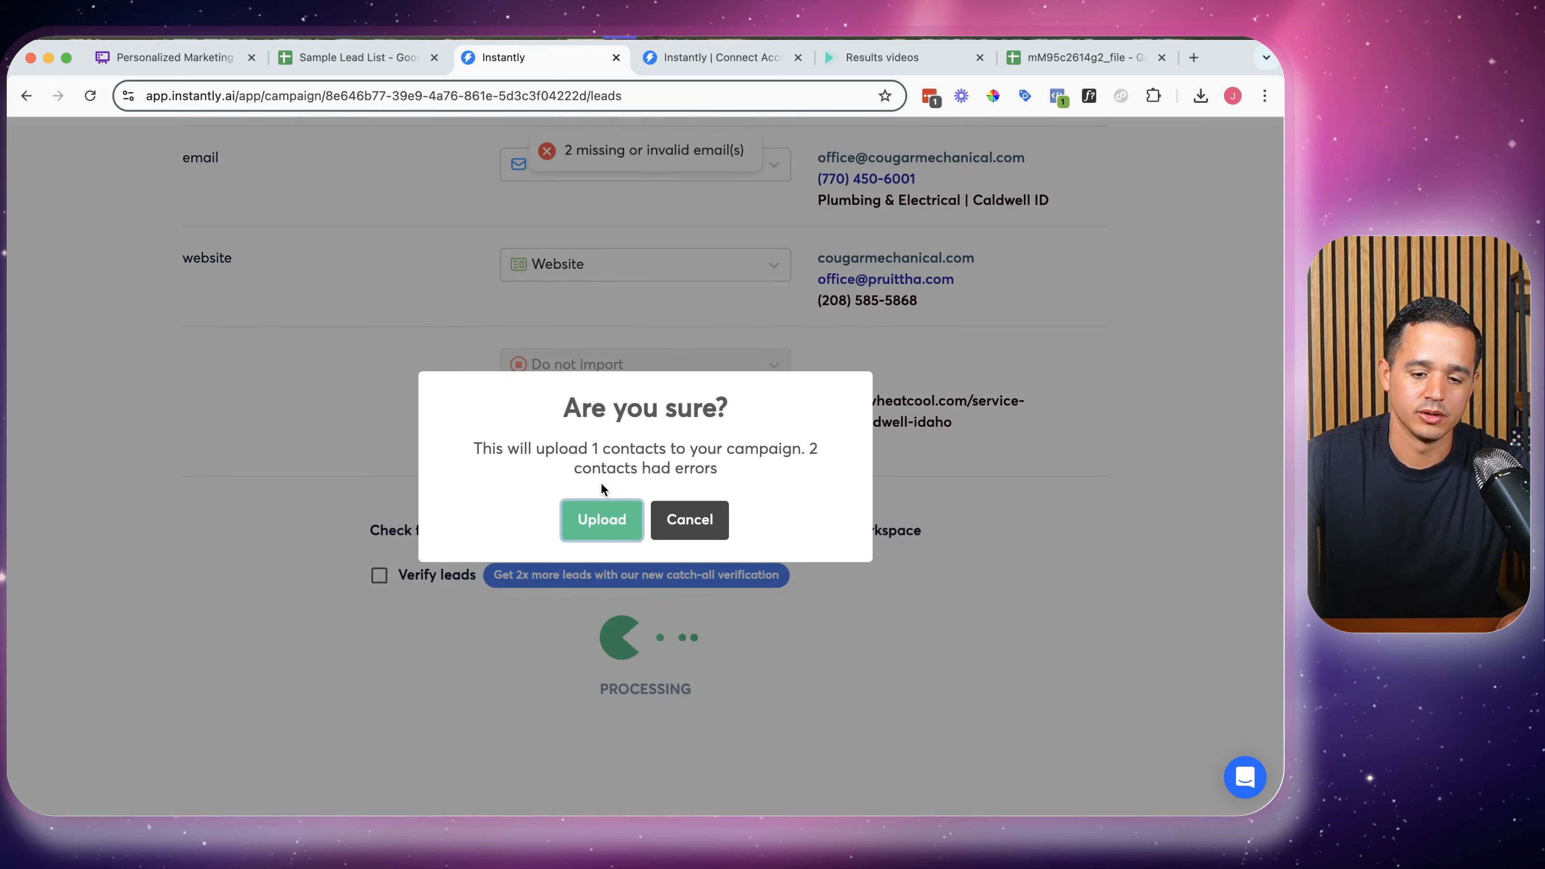
pyautogui.click(602, 519)
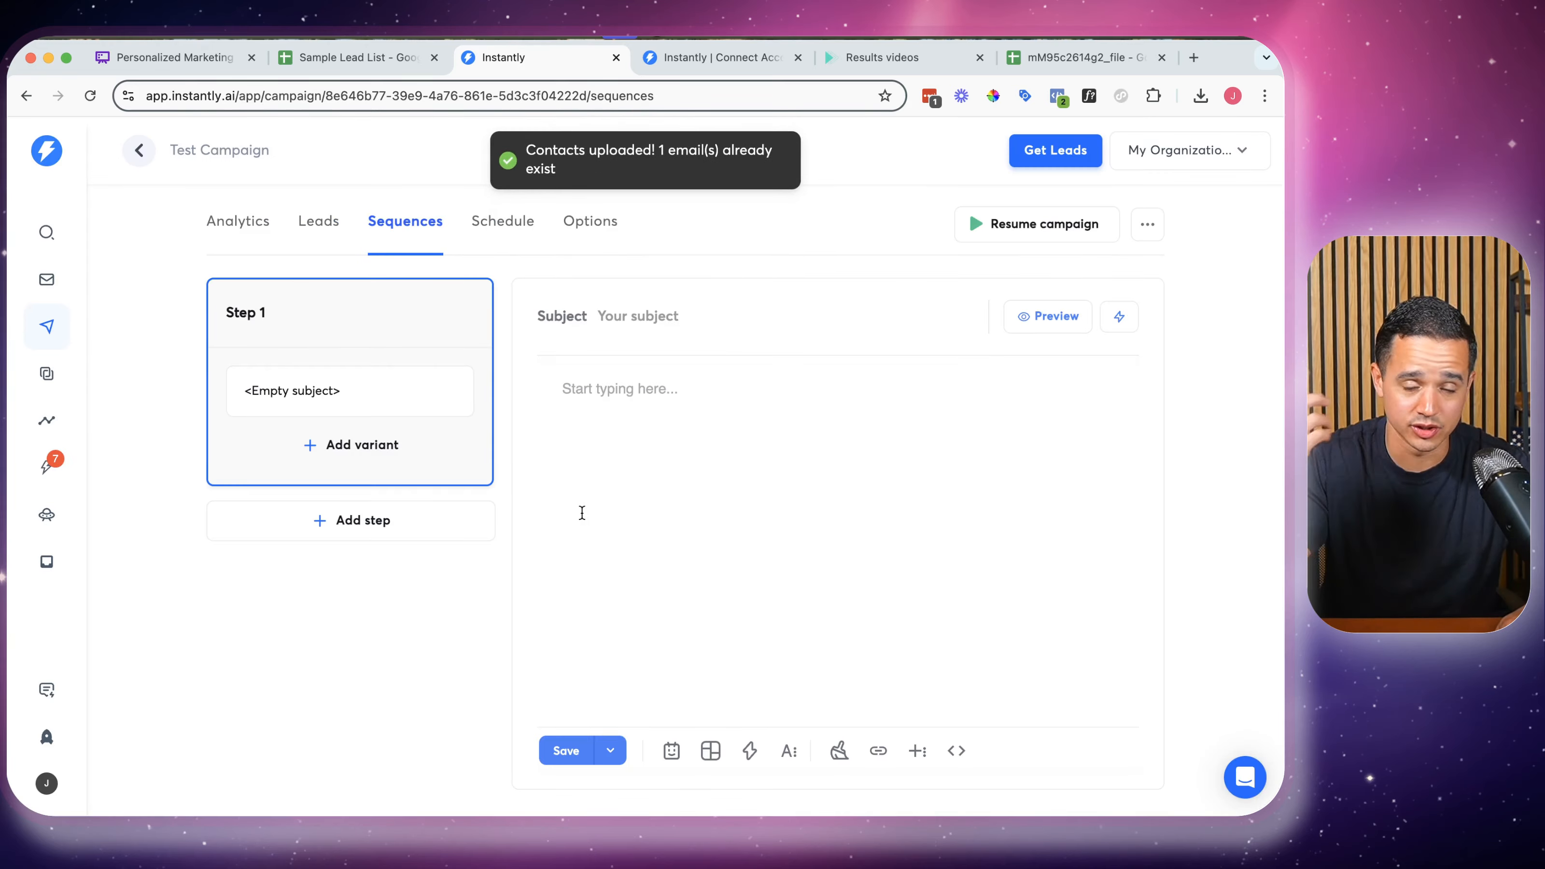
# Enter 'quick question...' as Step 1's subject line, then move into the email body
pyautogui.click(637, 319)
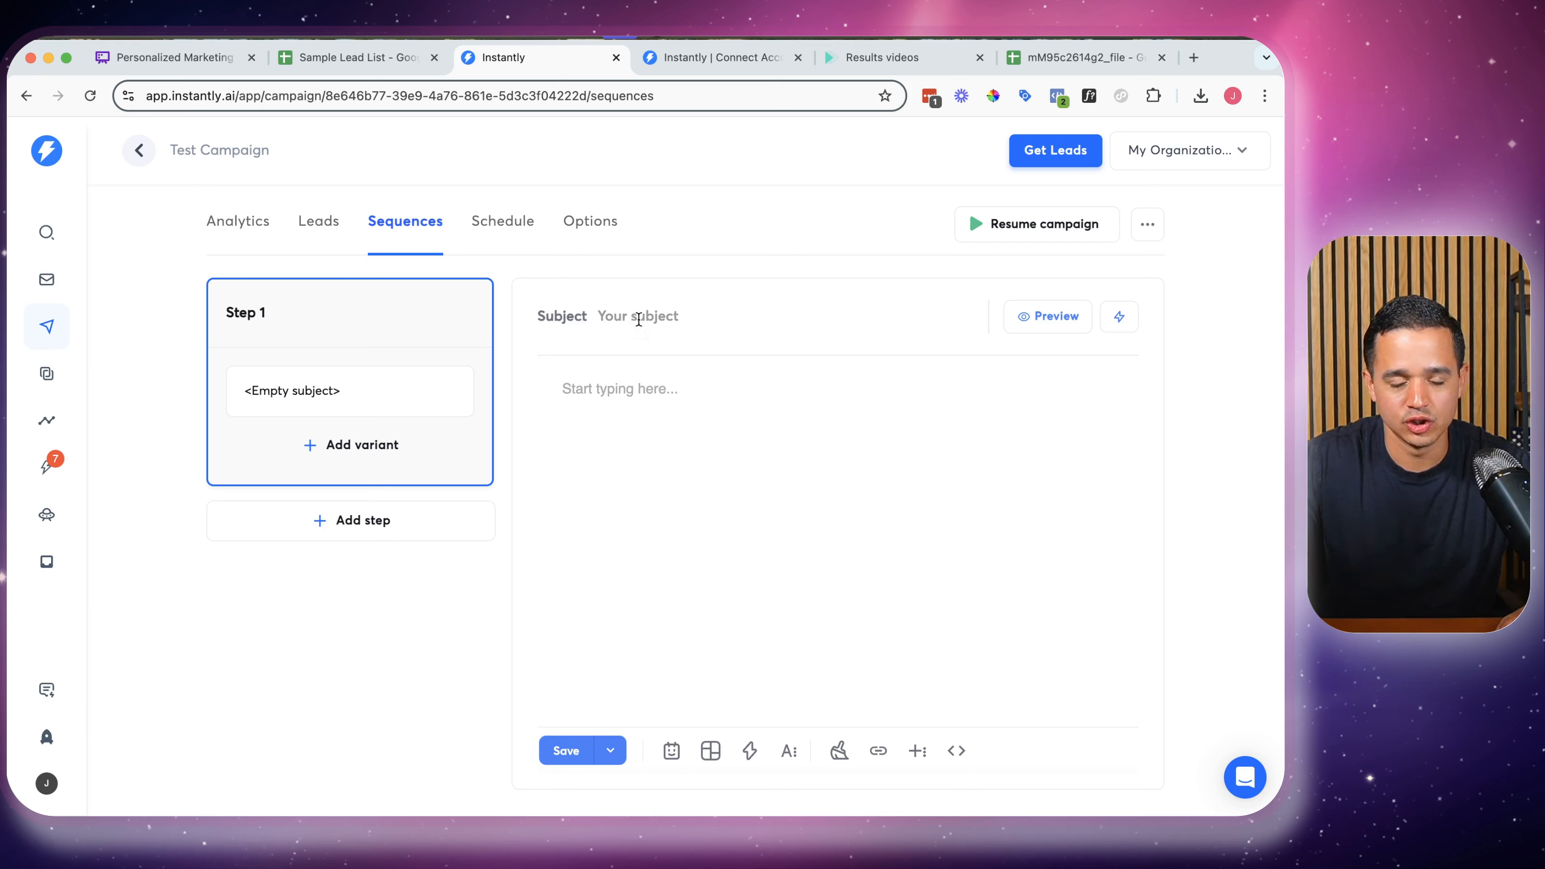
pyautogui.write('qui')
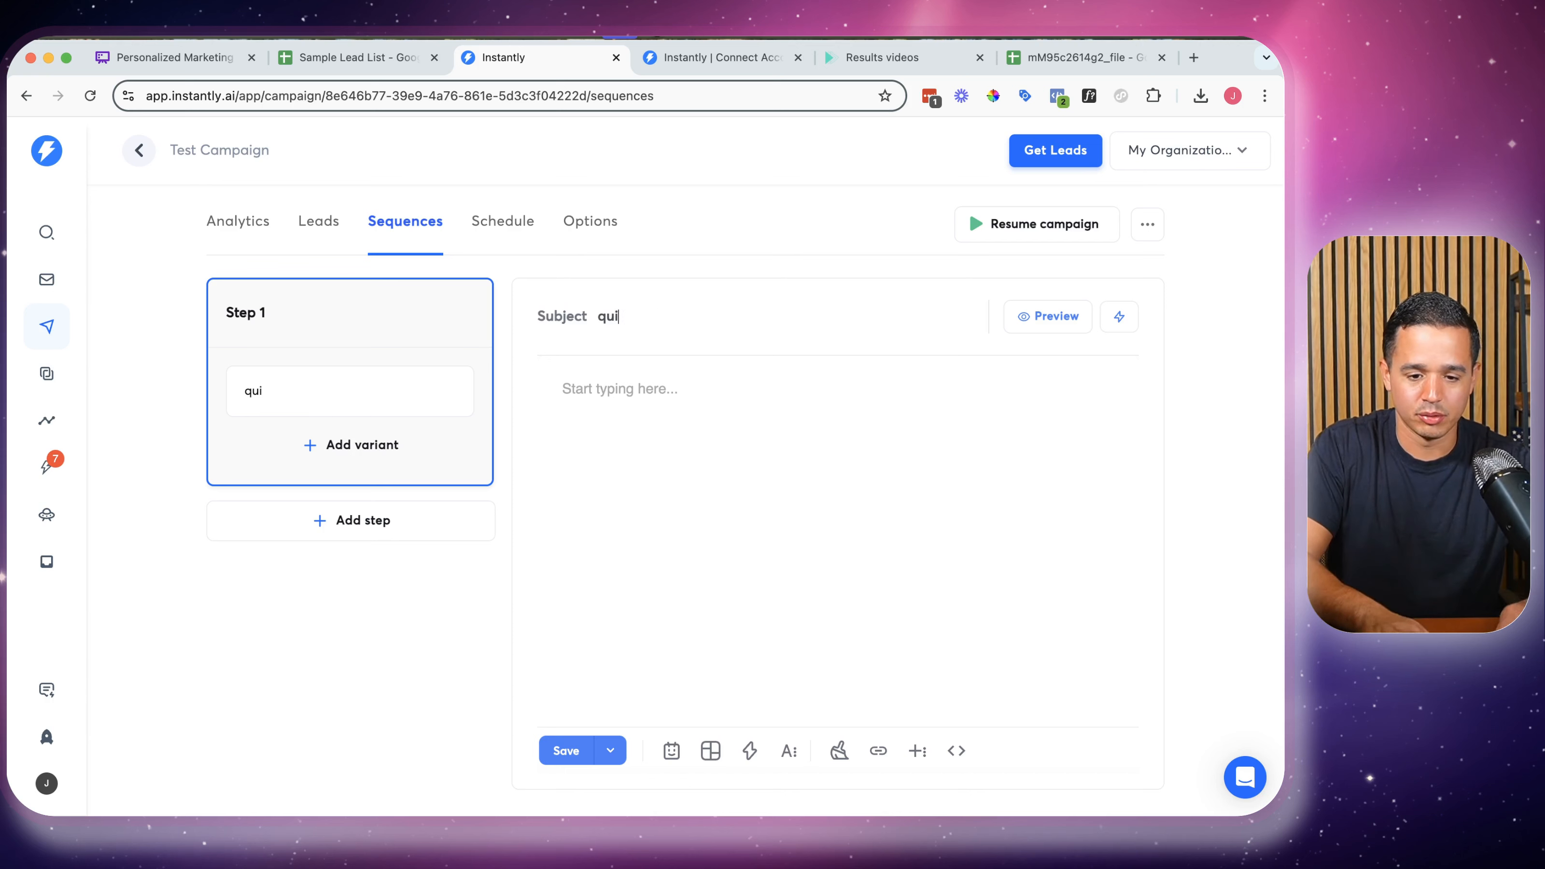
pyautogui.write('ck question...')
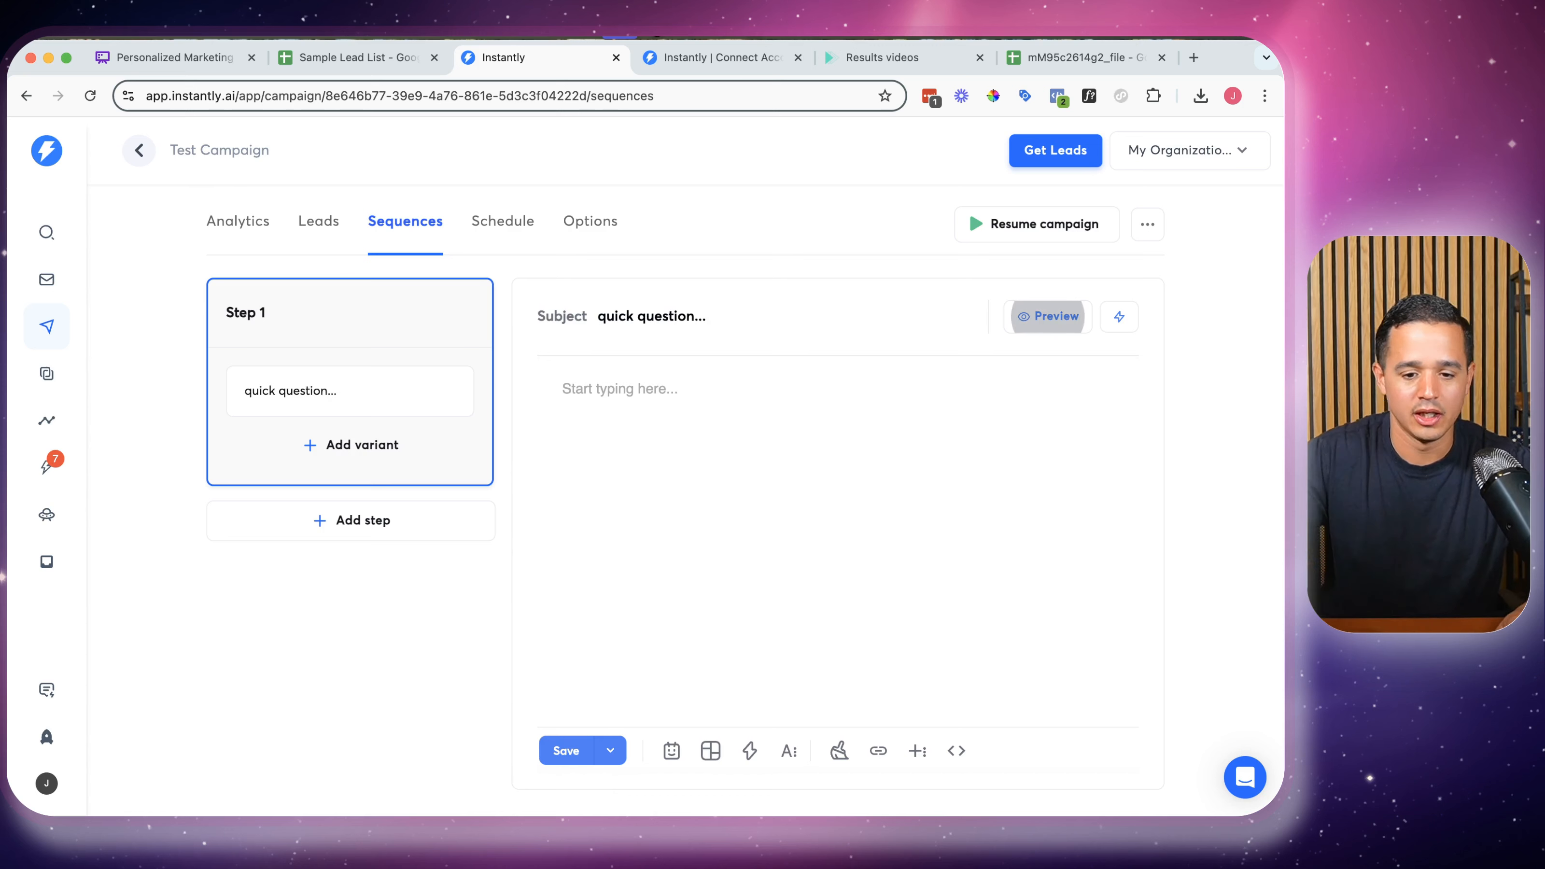
pyautogui.click(594, 418)
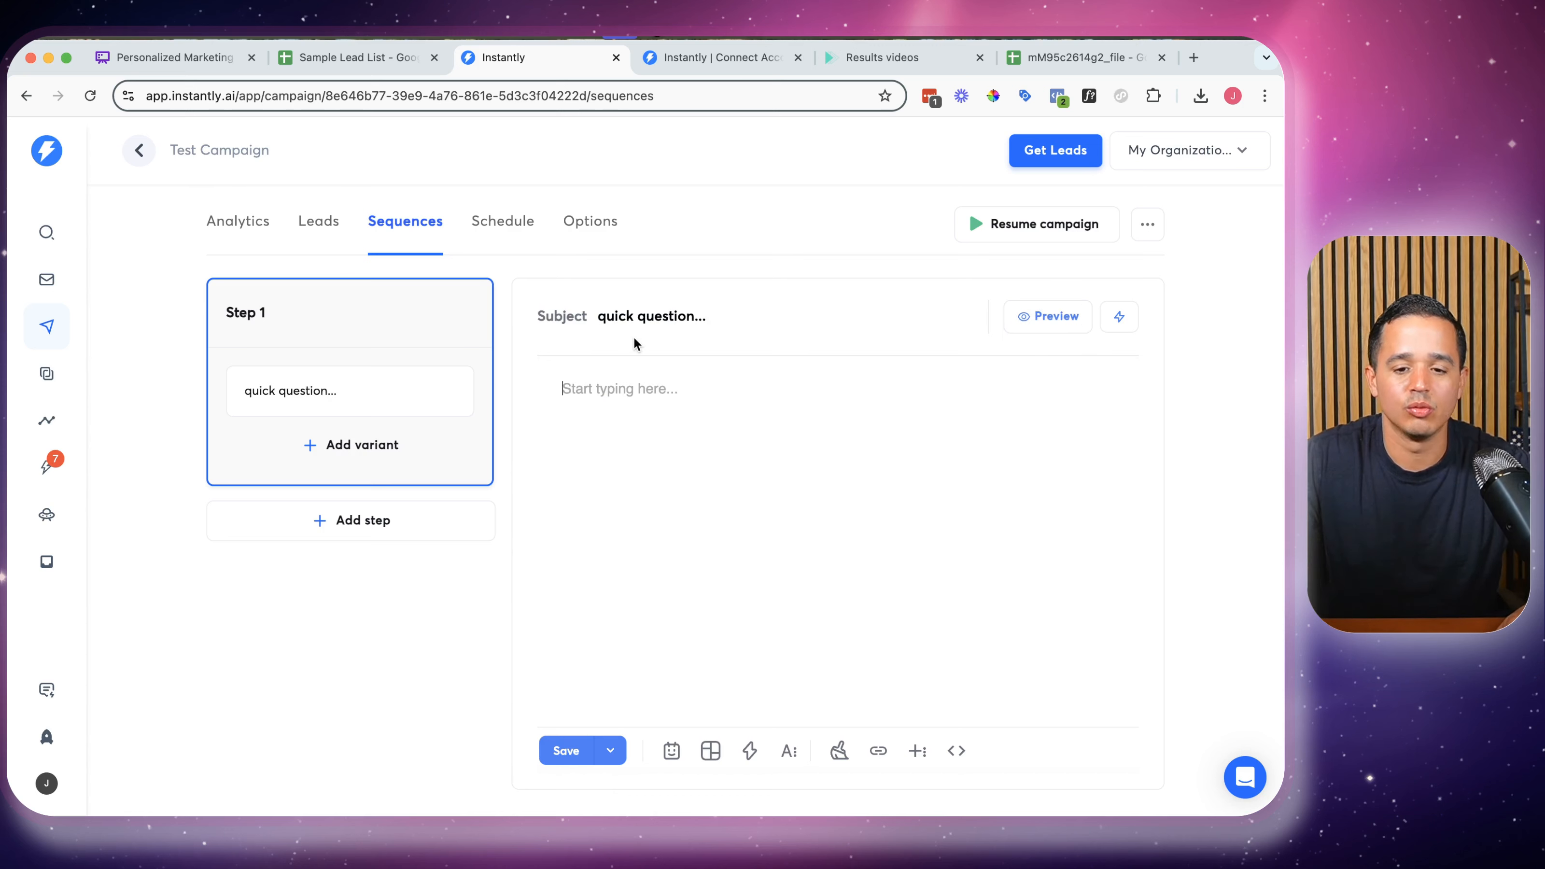
pyautogui.click(882, 57)
# Copy the whole Instantly embed code block from RepliQ and return to the Test Campaign sequence editor
pyautogui.tripleClick(495, 295)
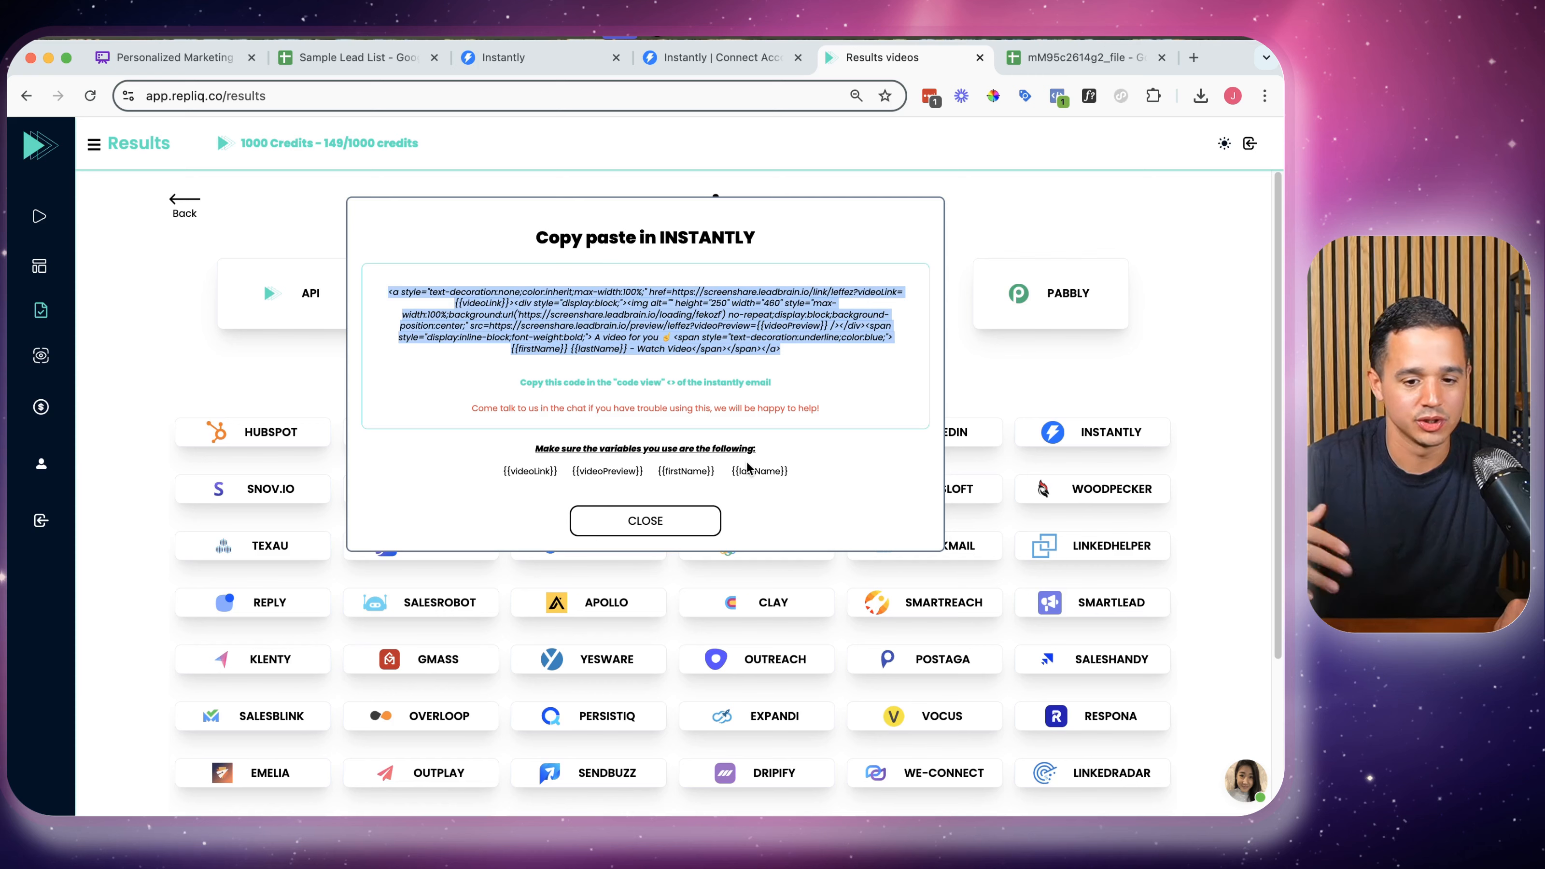
pyautogui.rightClick(683, 304)
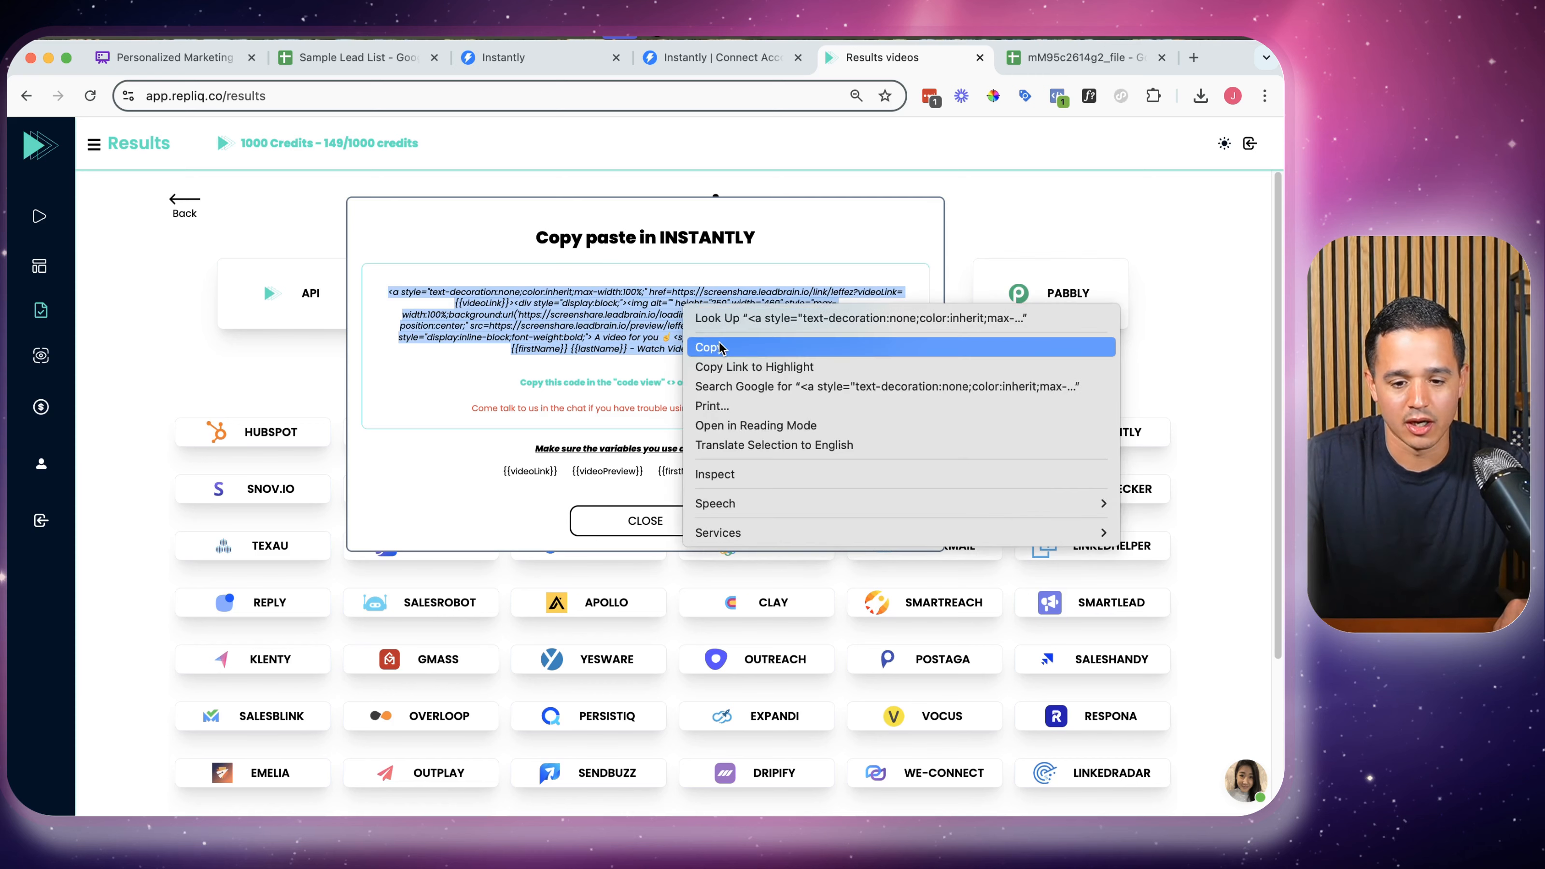
pyautogui.click(719, 348)
pyautogui.click(727, 59)
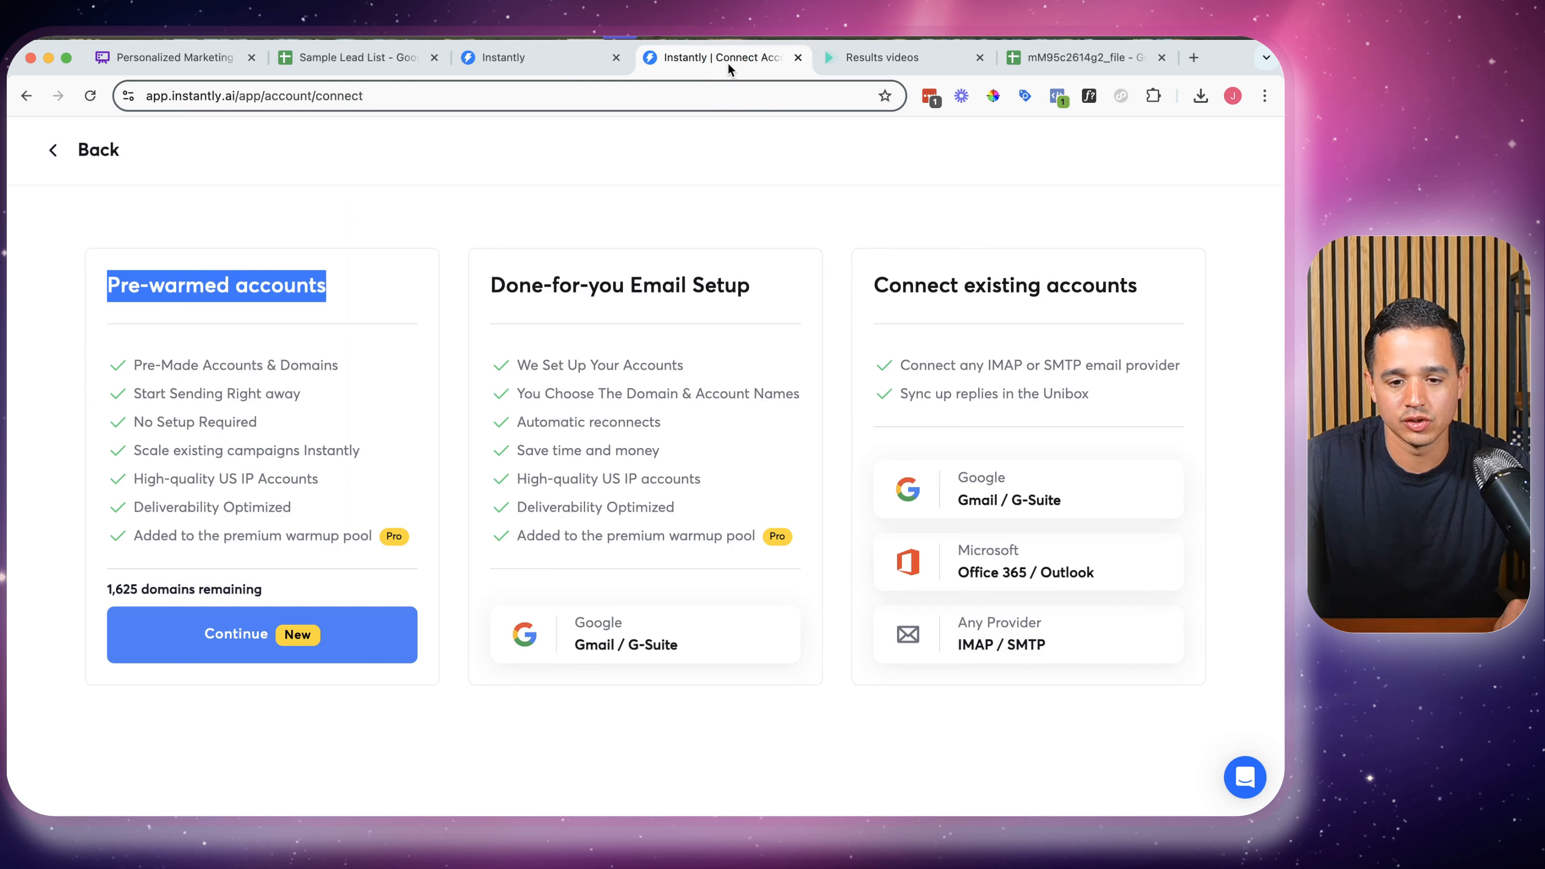
pyautogui.click(541, 56)
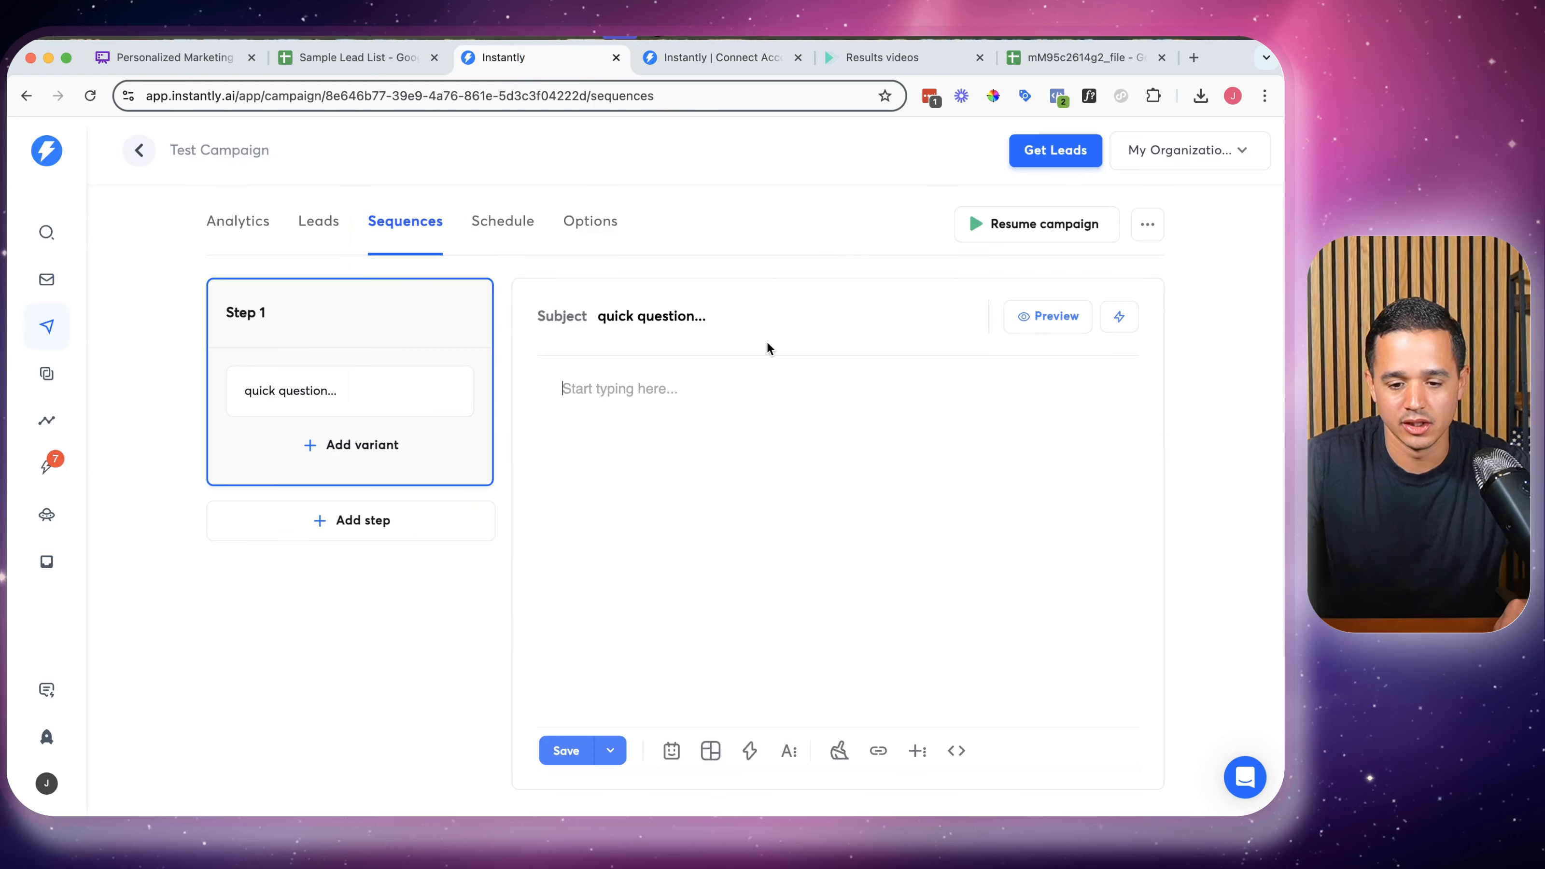
# Paste the RepliQ video HTML into Step 1's body through Code View and preview the rendered thumbnail
pyautogui.click(956, 748)
pyautogui.press('super+v')
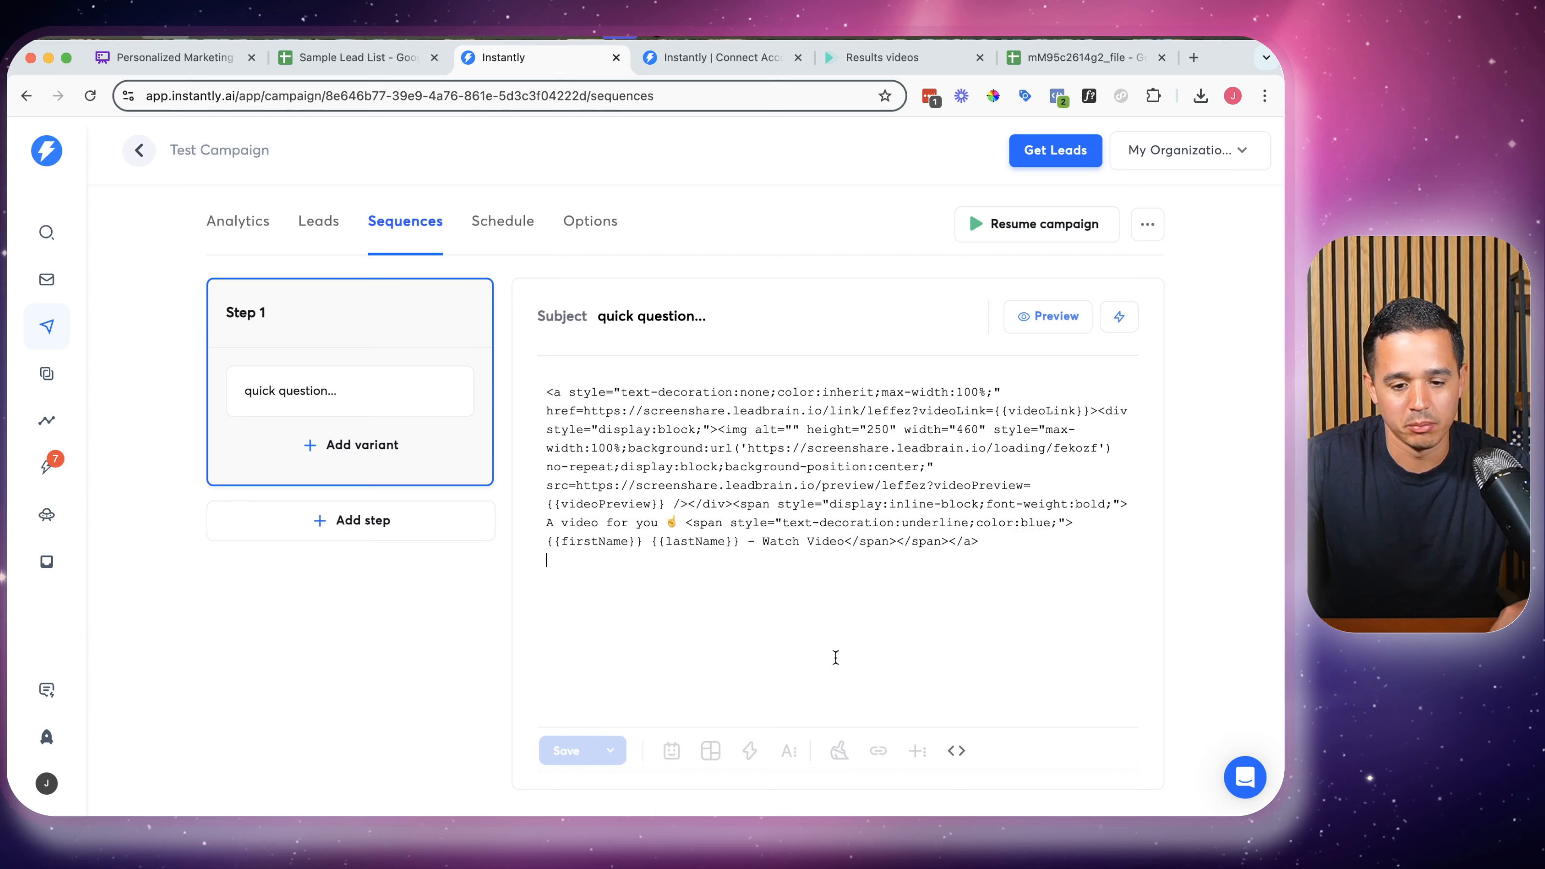
pyautogui.click(954, 751)
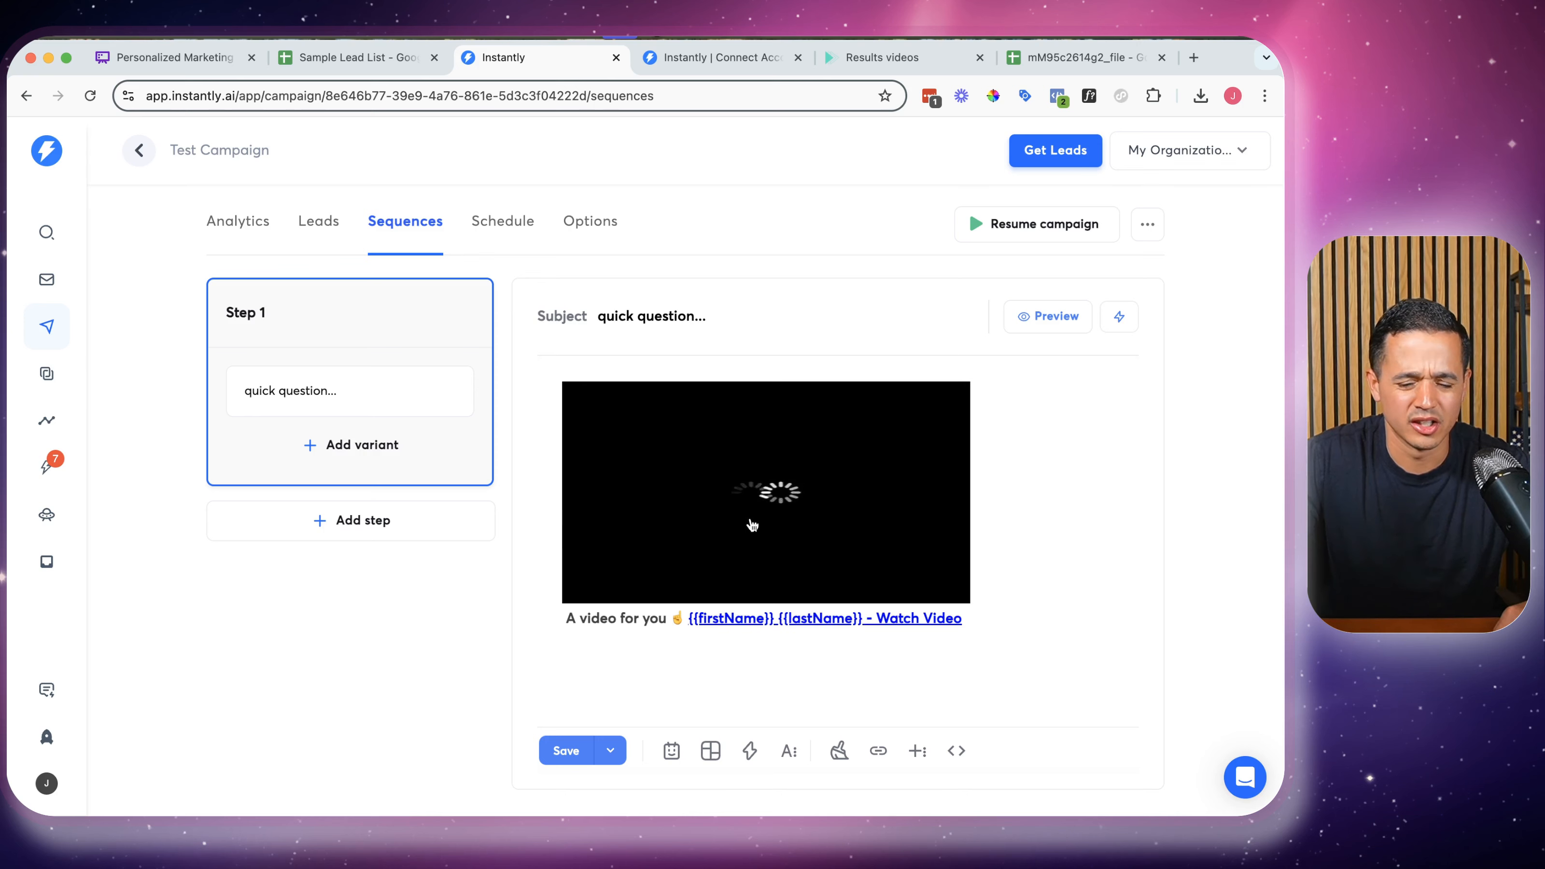
pyautogui.click(1027, 314)
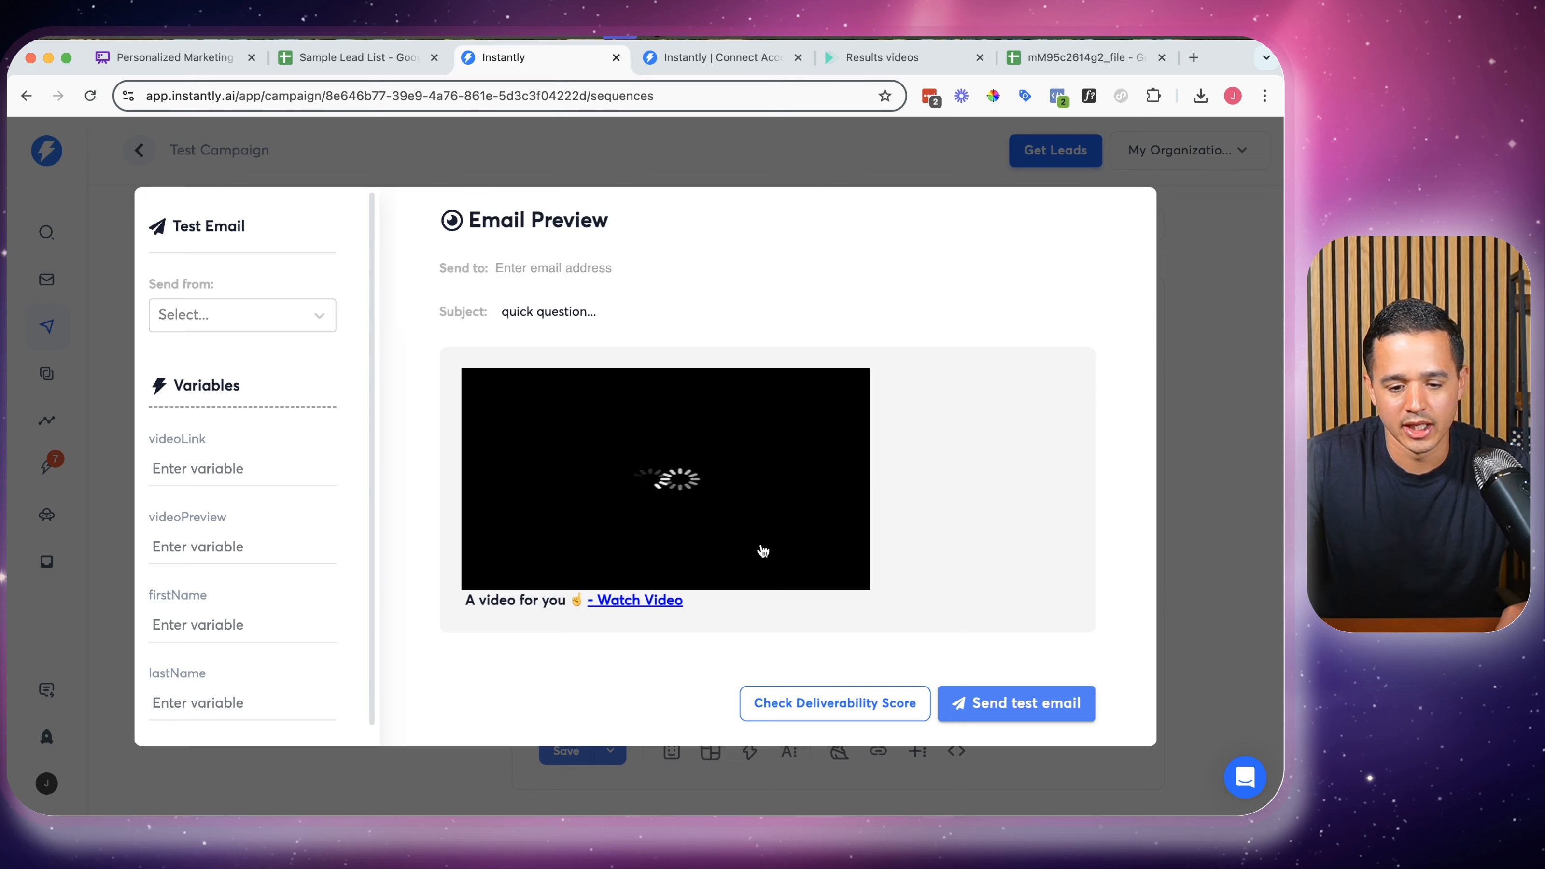
# Add 'had text before' above the video, send a test email, then clear the Send to recipient
pyautogui.click(1163, 416)
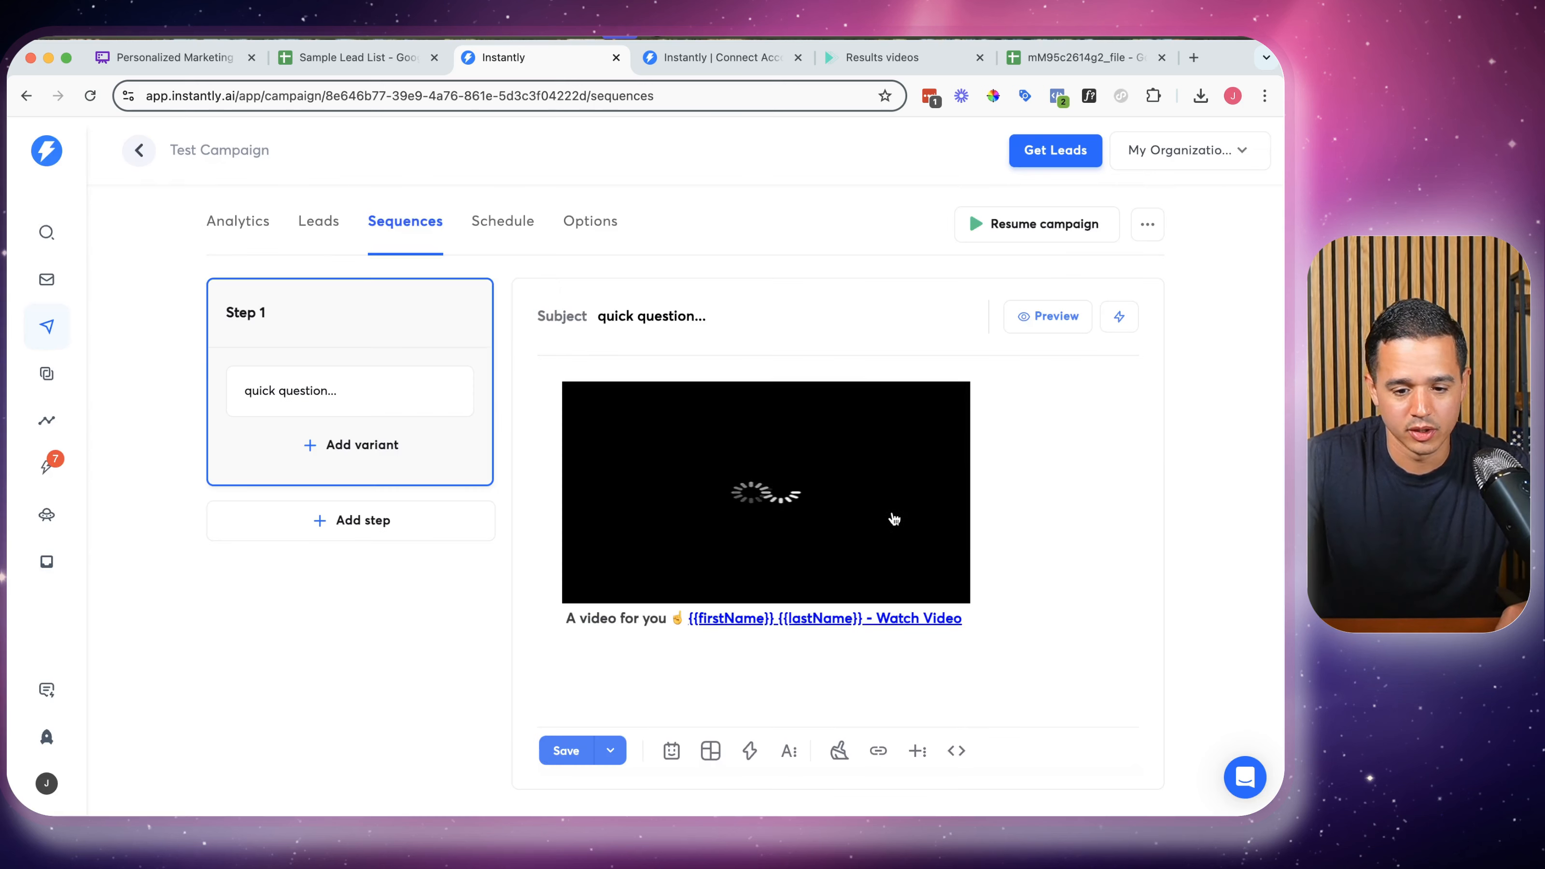
pyautogui.click(1016, 543)
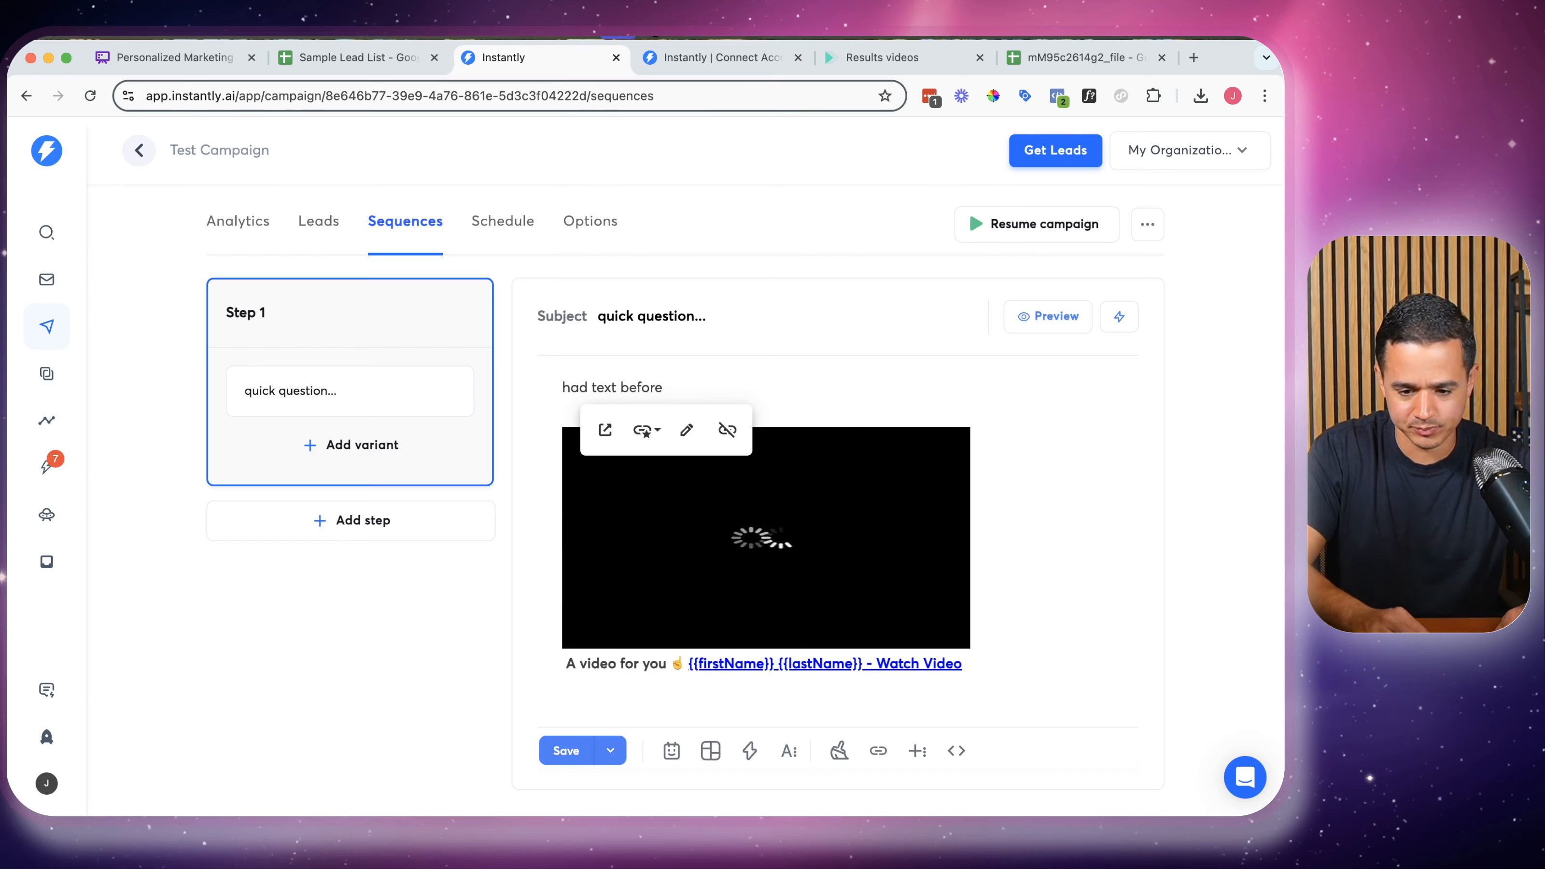
pyautogui.click(1079, 317)
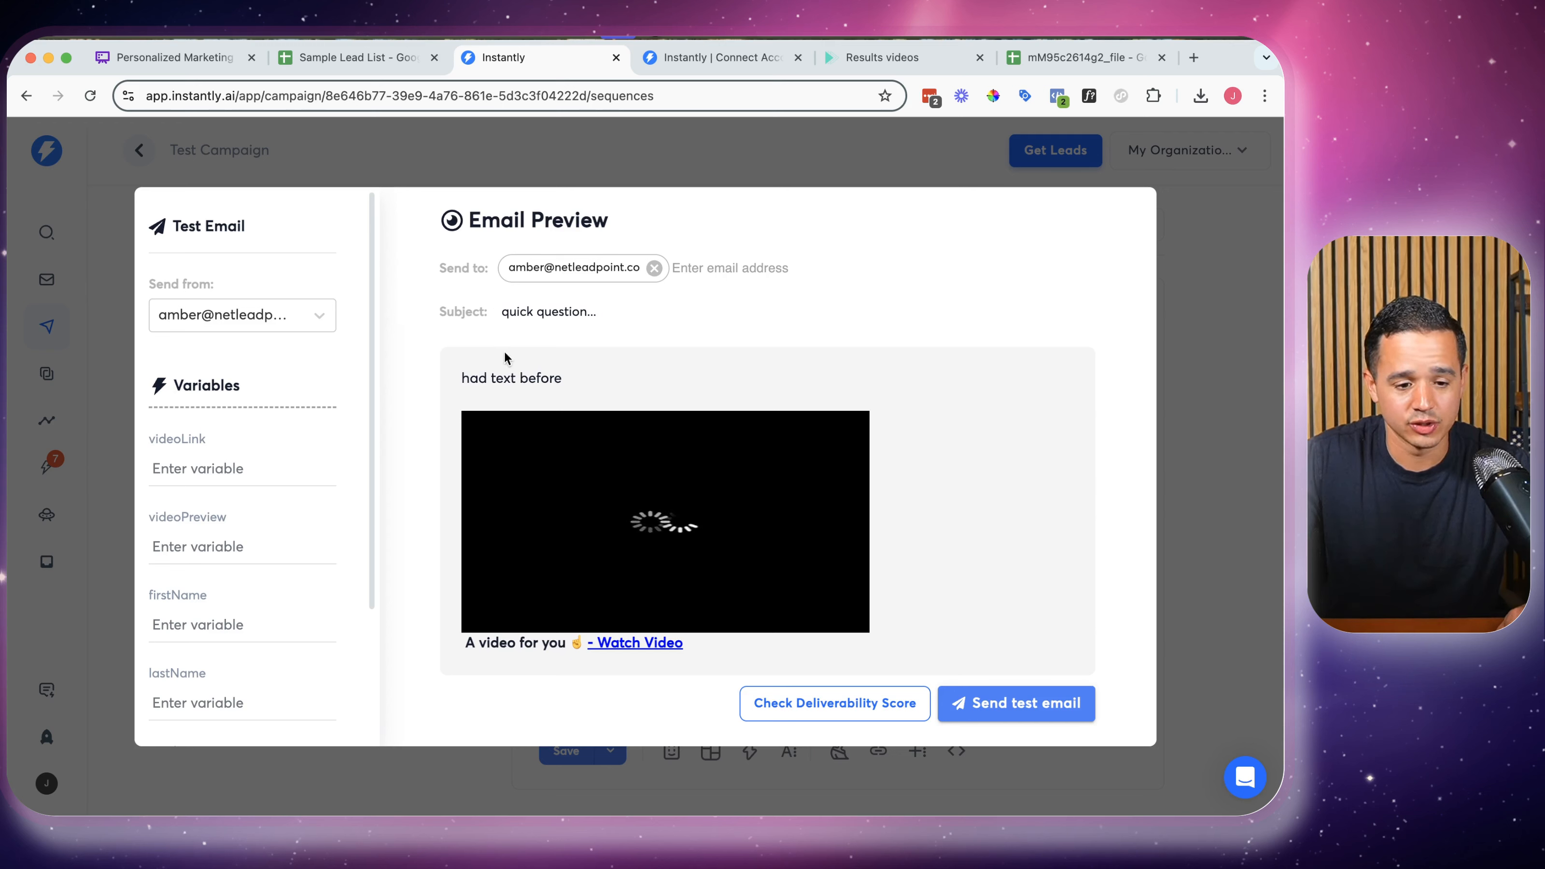
pyautogui.click(1027, 706)
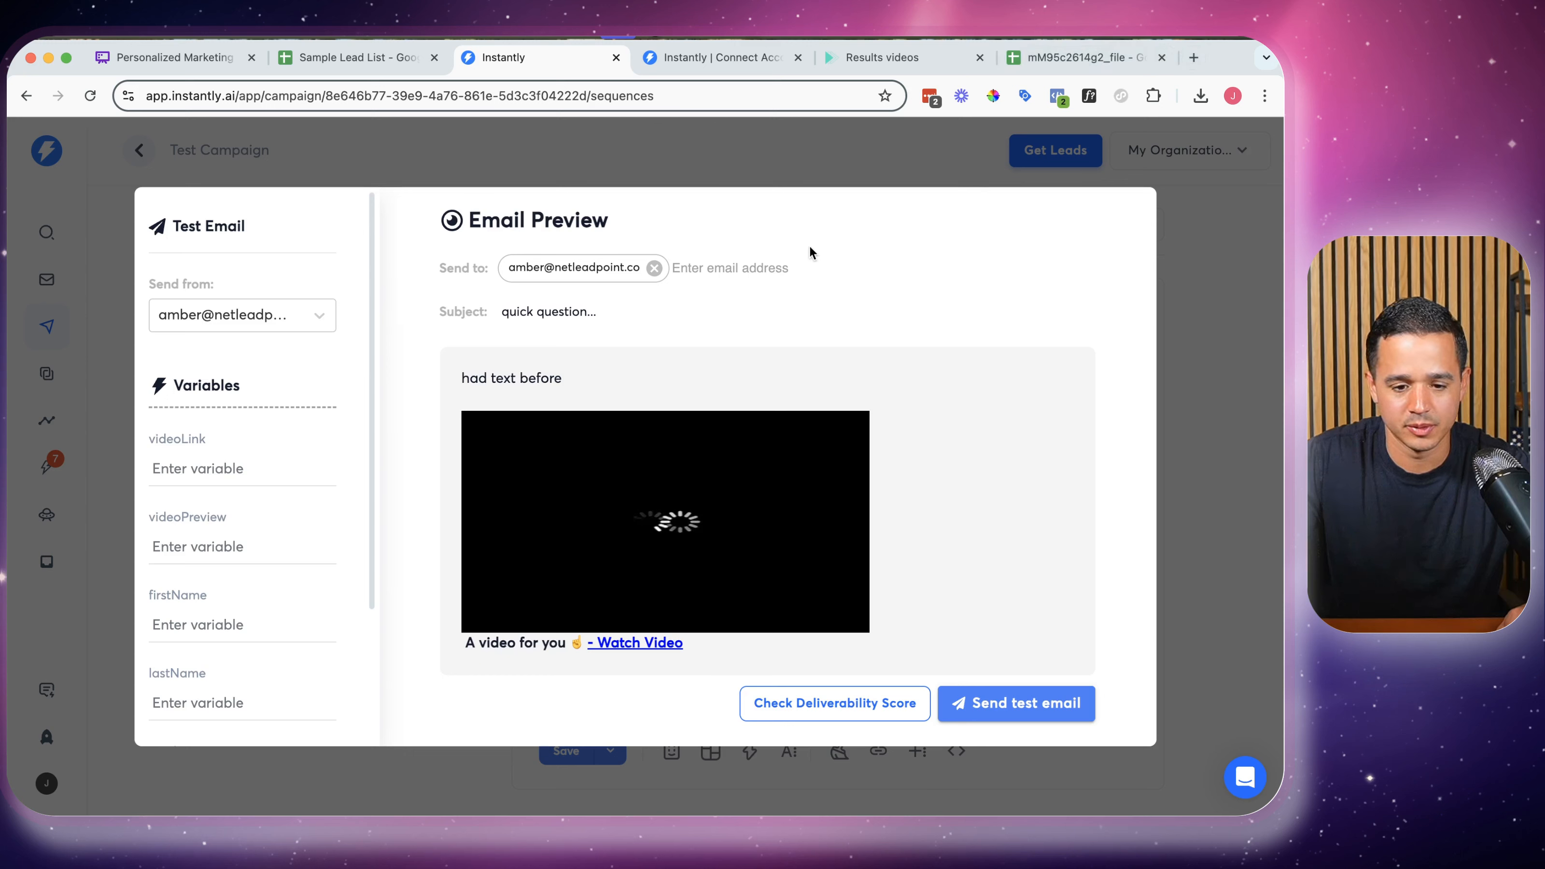
pyautogui.click(654, 268)
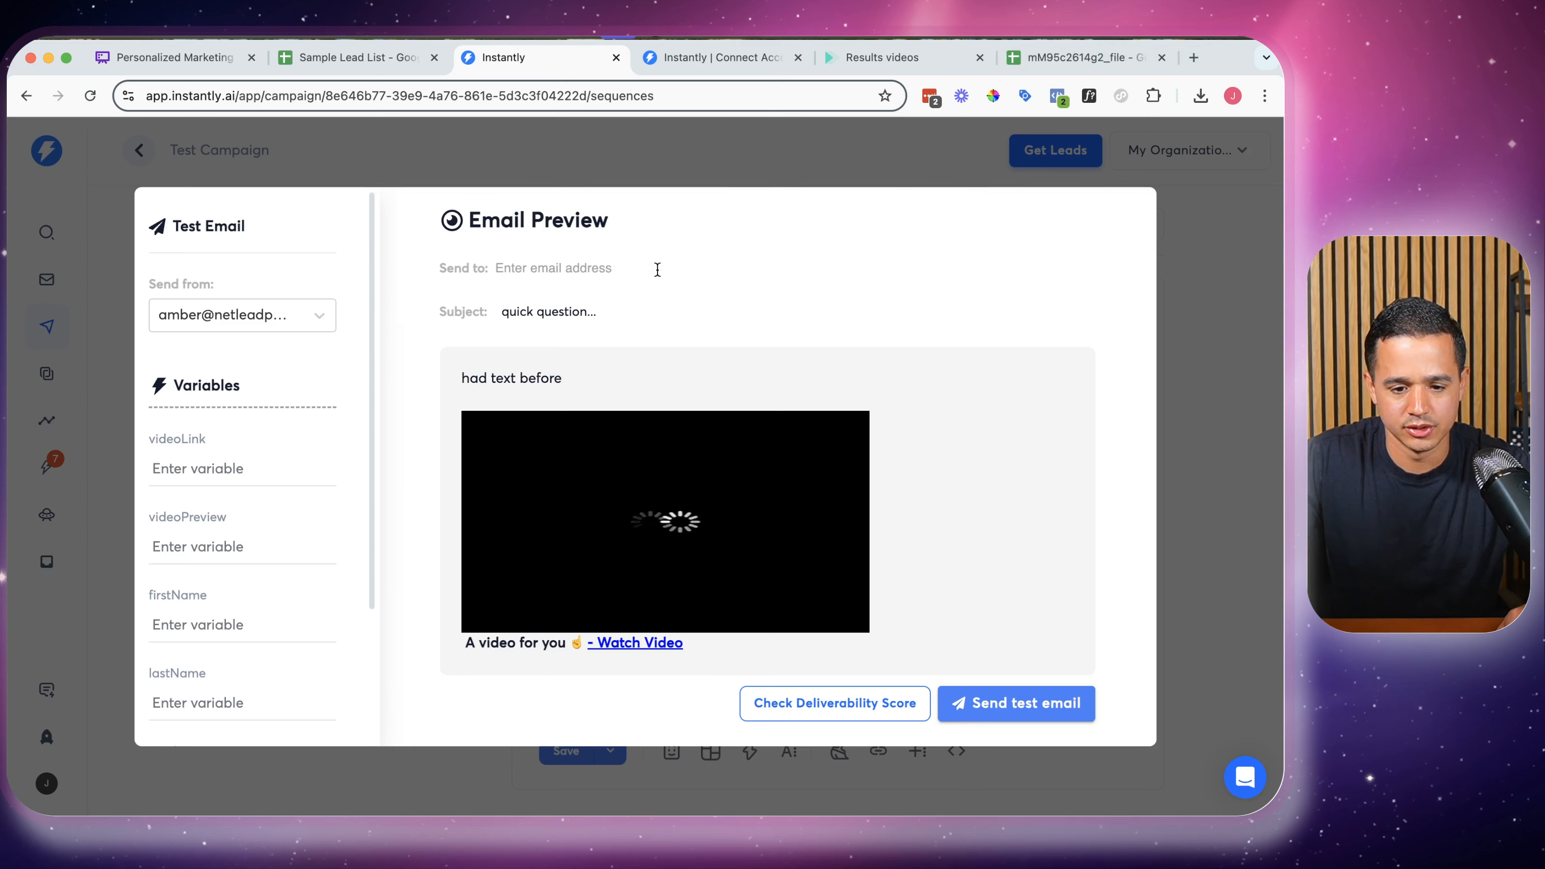
pyautogui.click(585, 277)
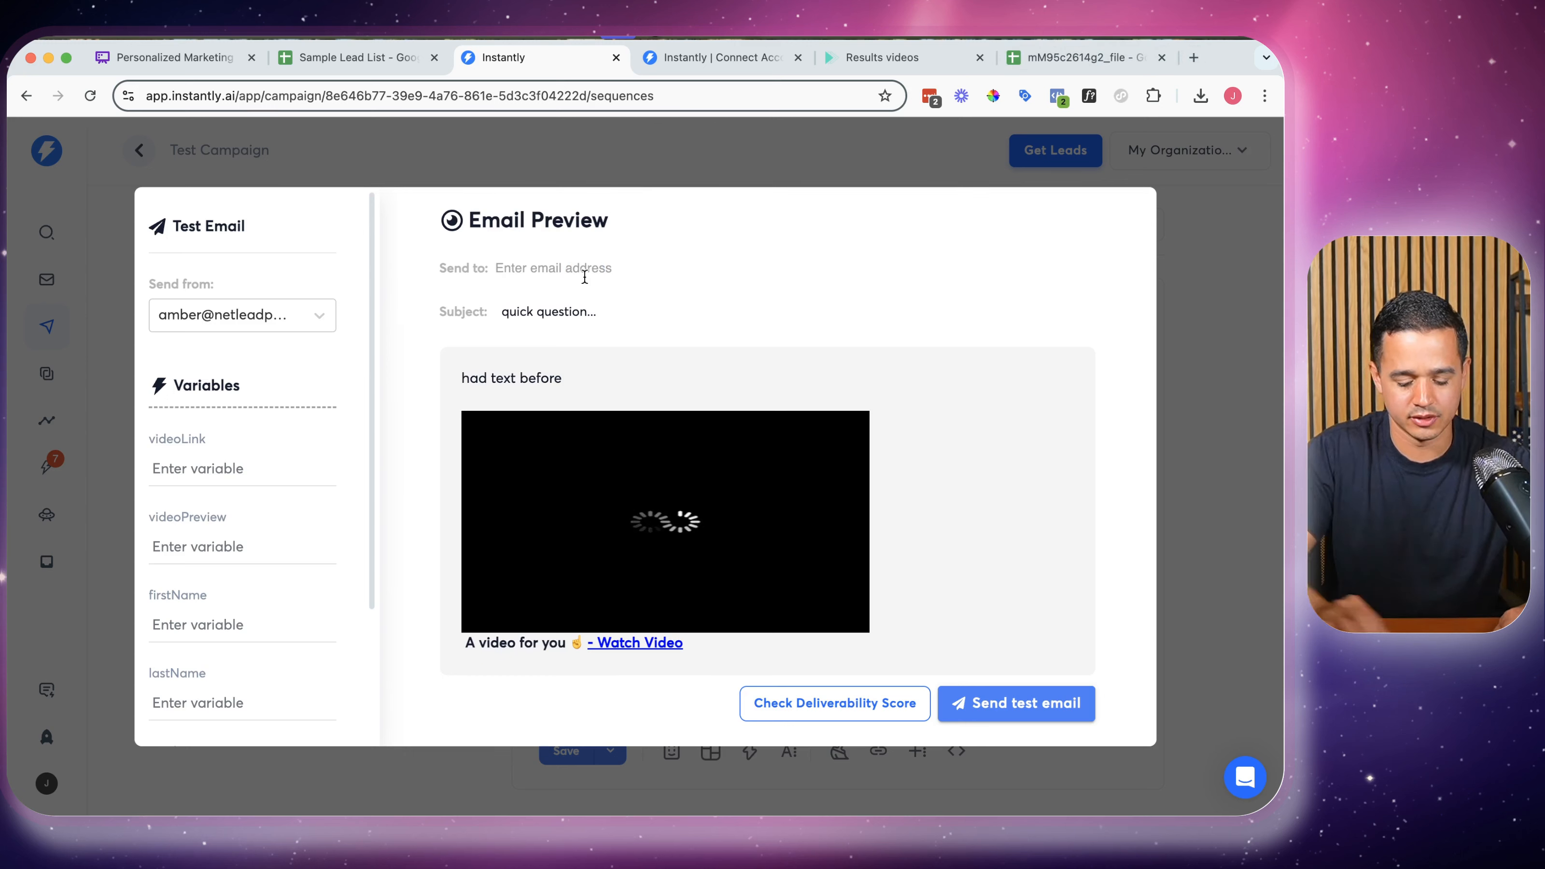
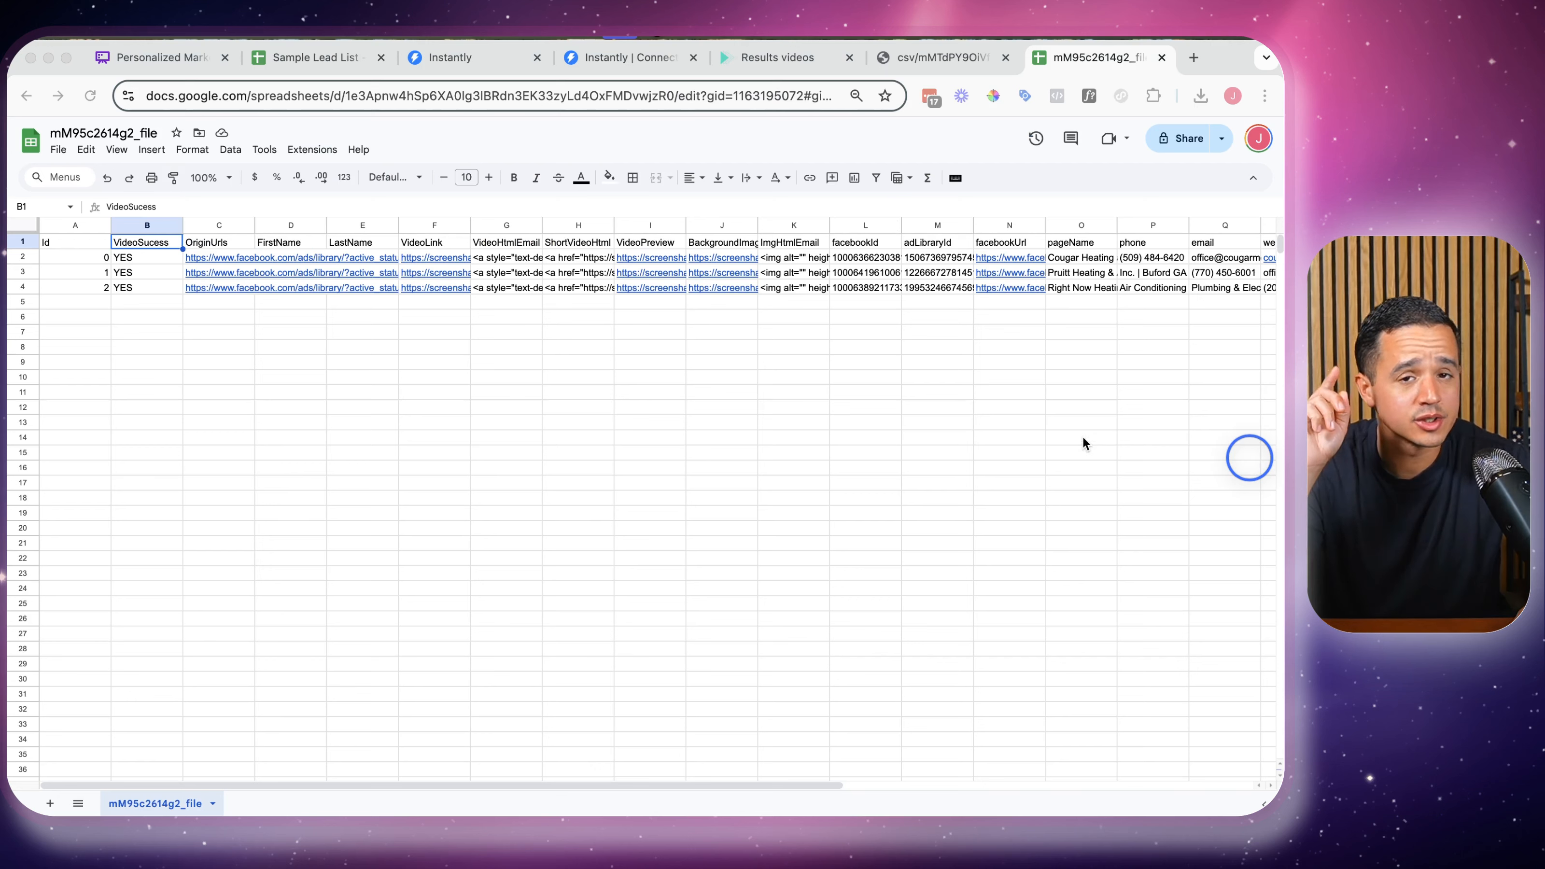
# Review the required variable names, such as videoLink, in RepliQ's Instantly embed instructions
pyautogui.click(494, 67)
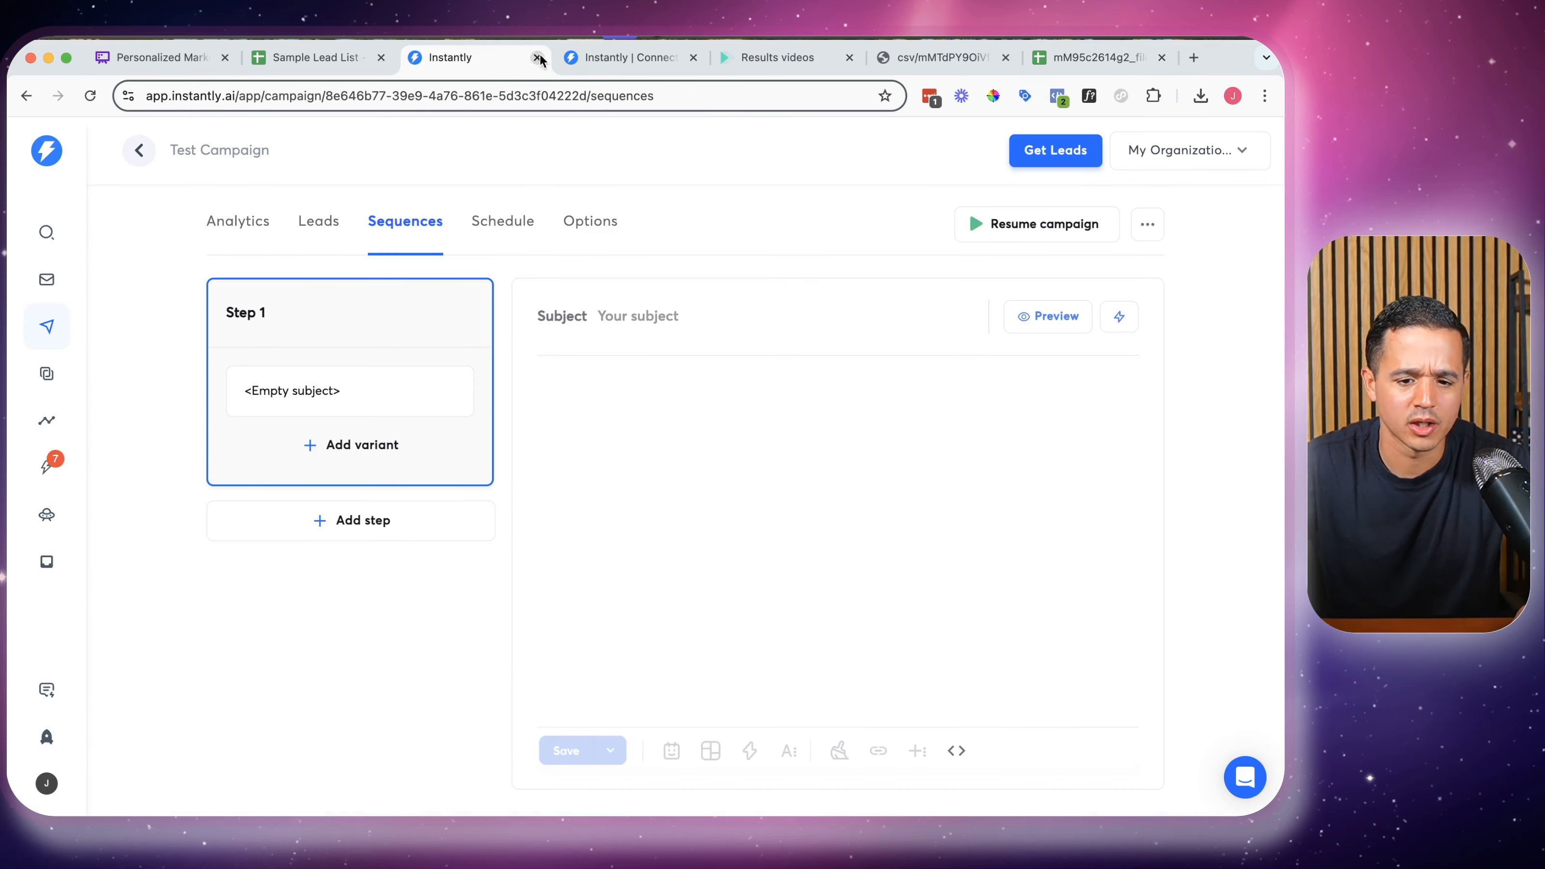
pyautogui.click(782, 58)
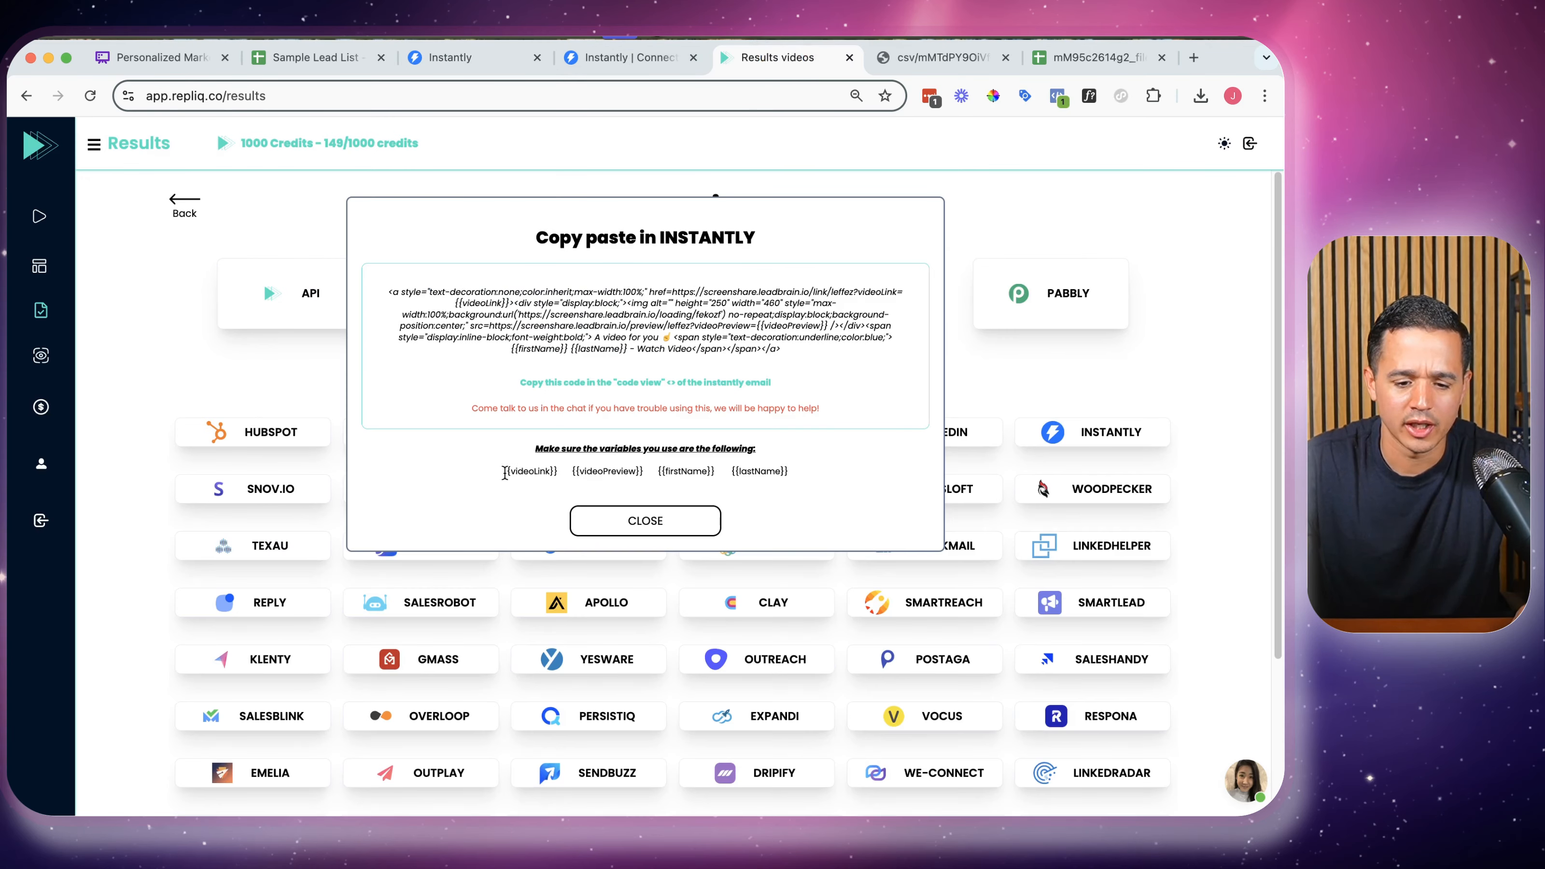
pyautogui.press('super+plus')
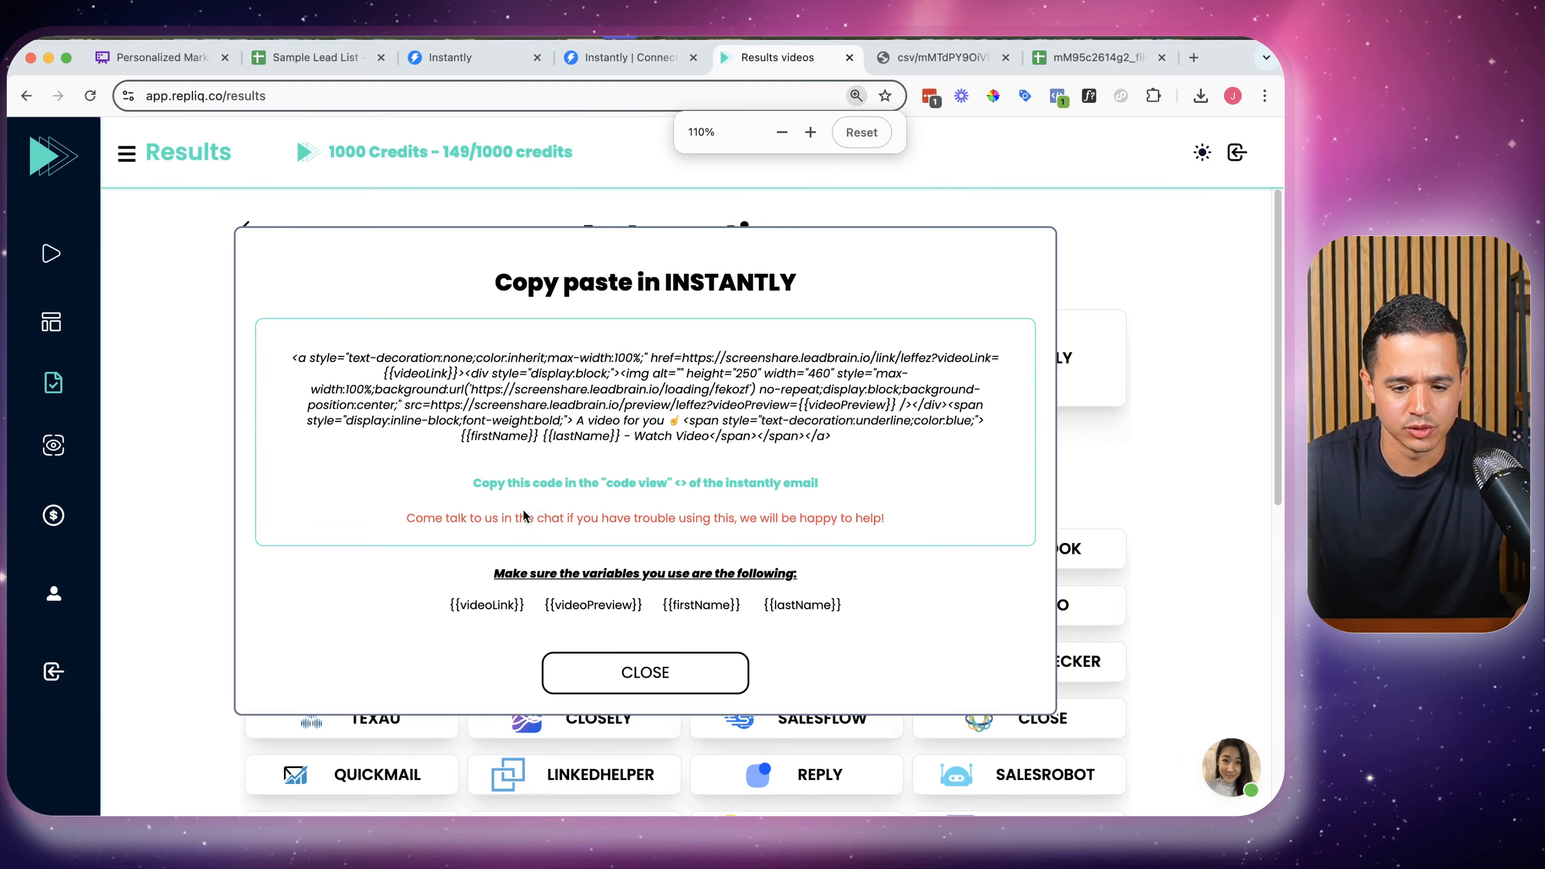
pyautogui.moveTo(452, 617); pyautogui.dragTo(723, 605)
pyautogui.doubleClick(475, 603)
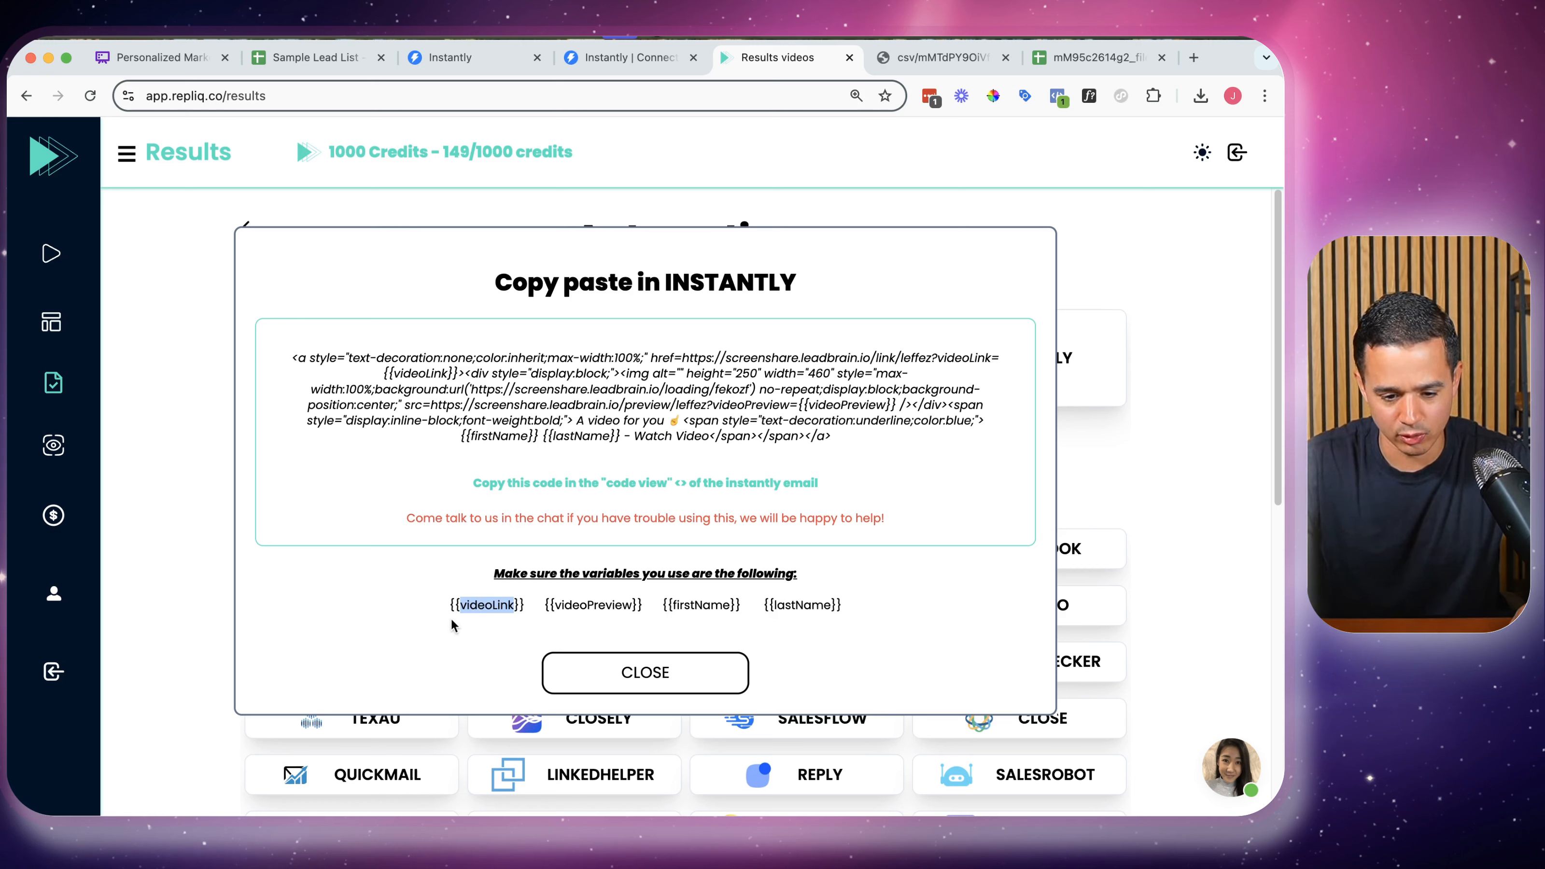
pyautogui.click(504, 607)
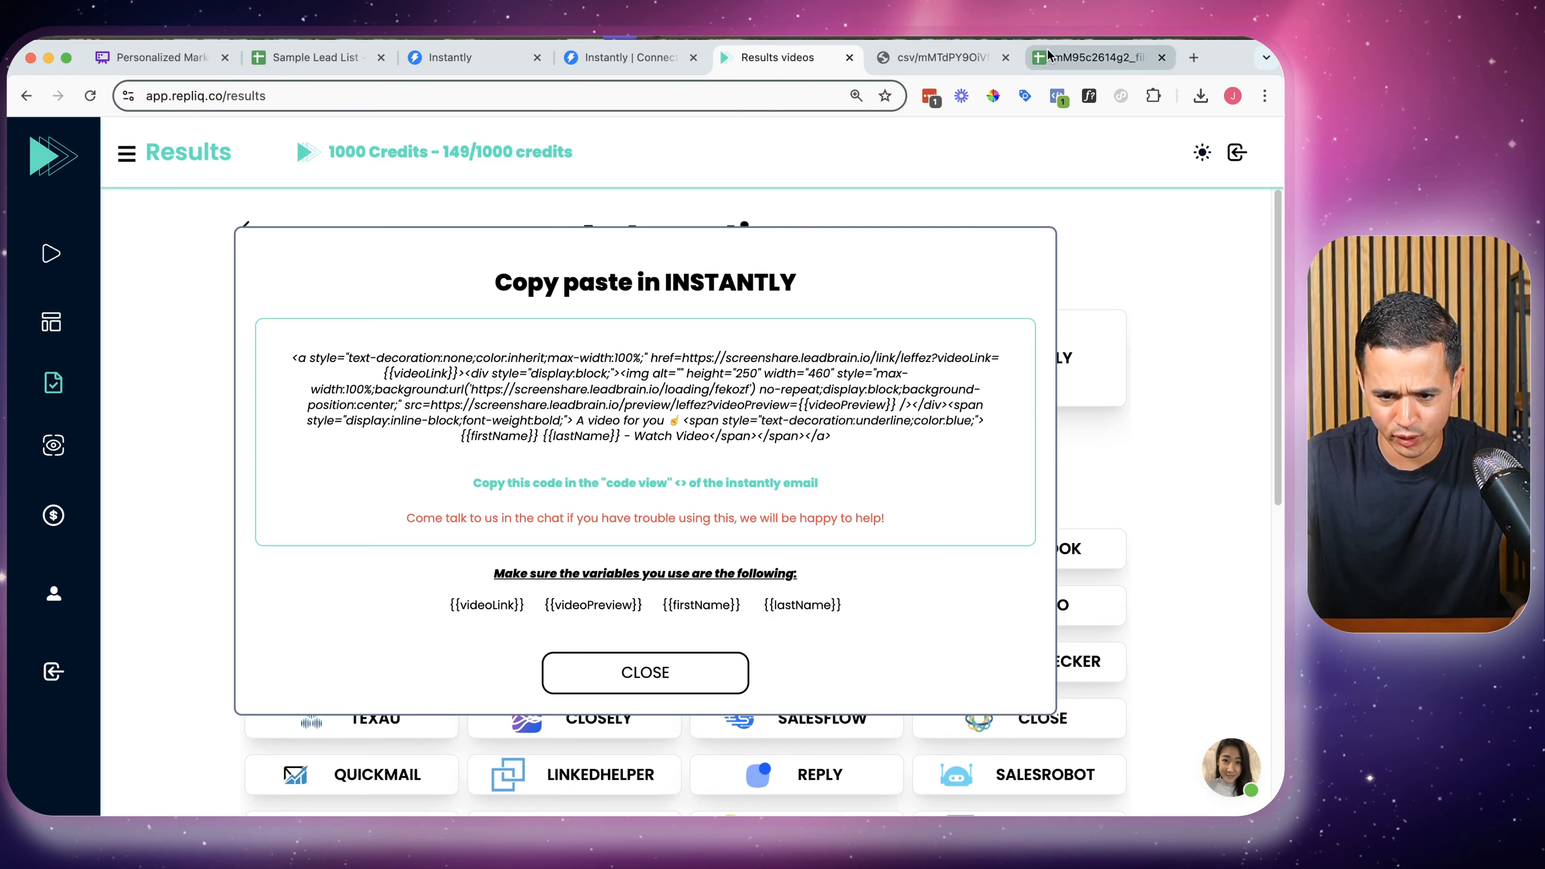
# Close the Instantly accounts connection tab and the downloaded CSV preview tab
pyautogui.click(1094, 57)
pyautogui.press('super+equal')
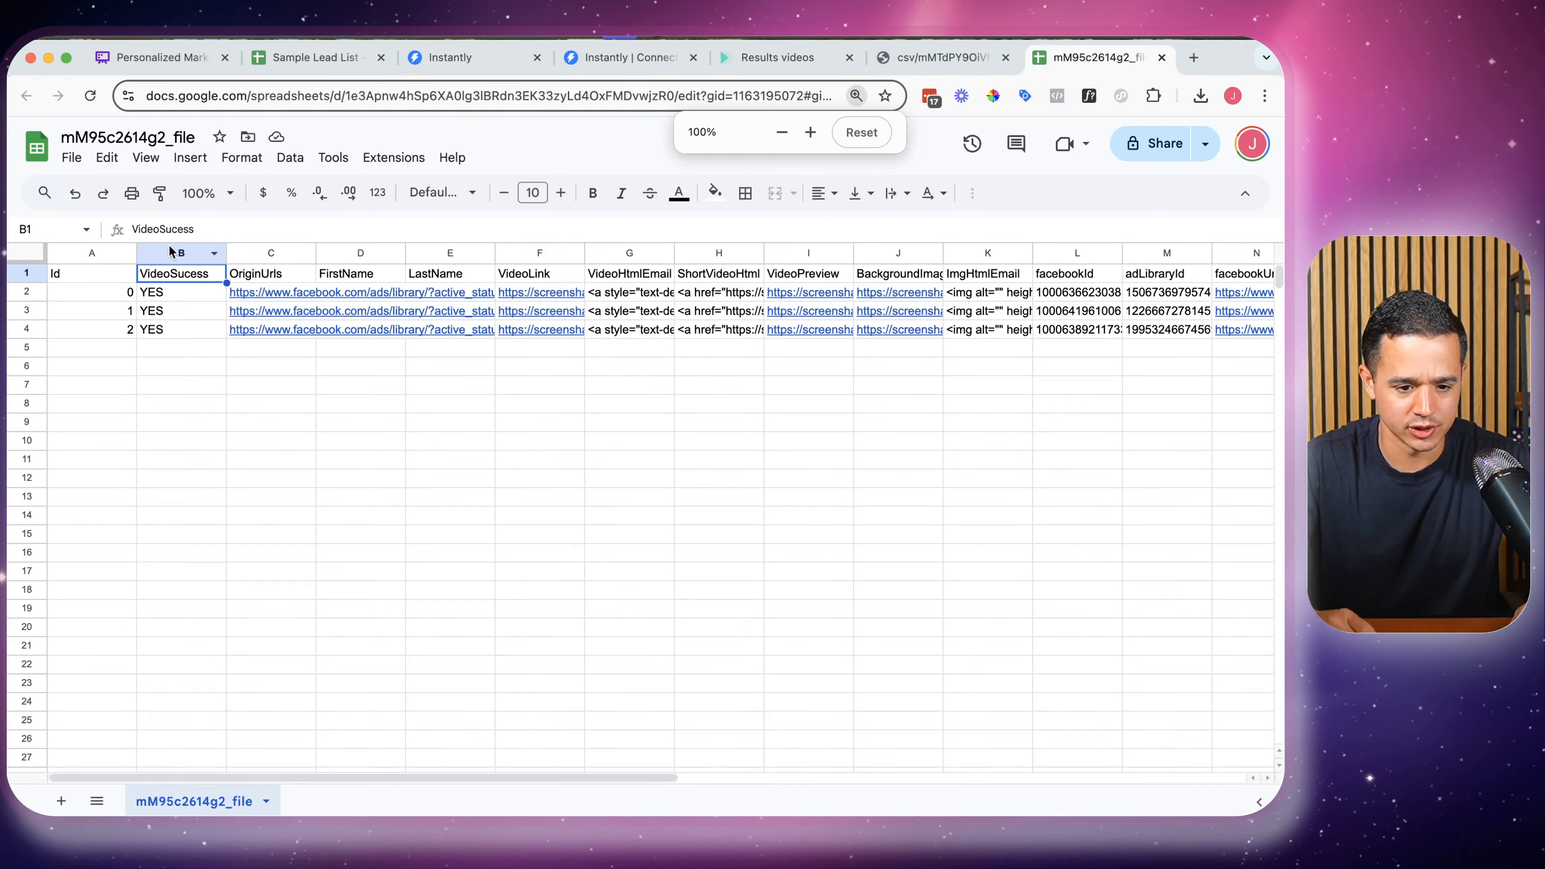
pyautogui.click(627, 57)
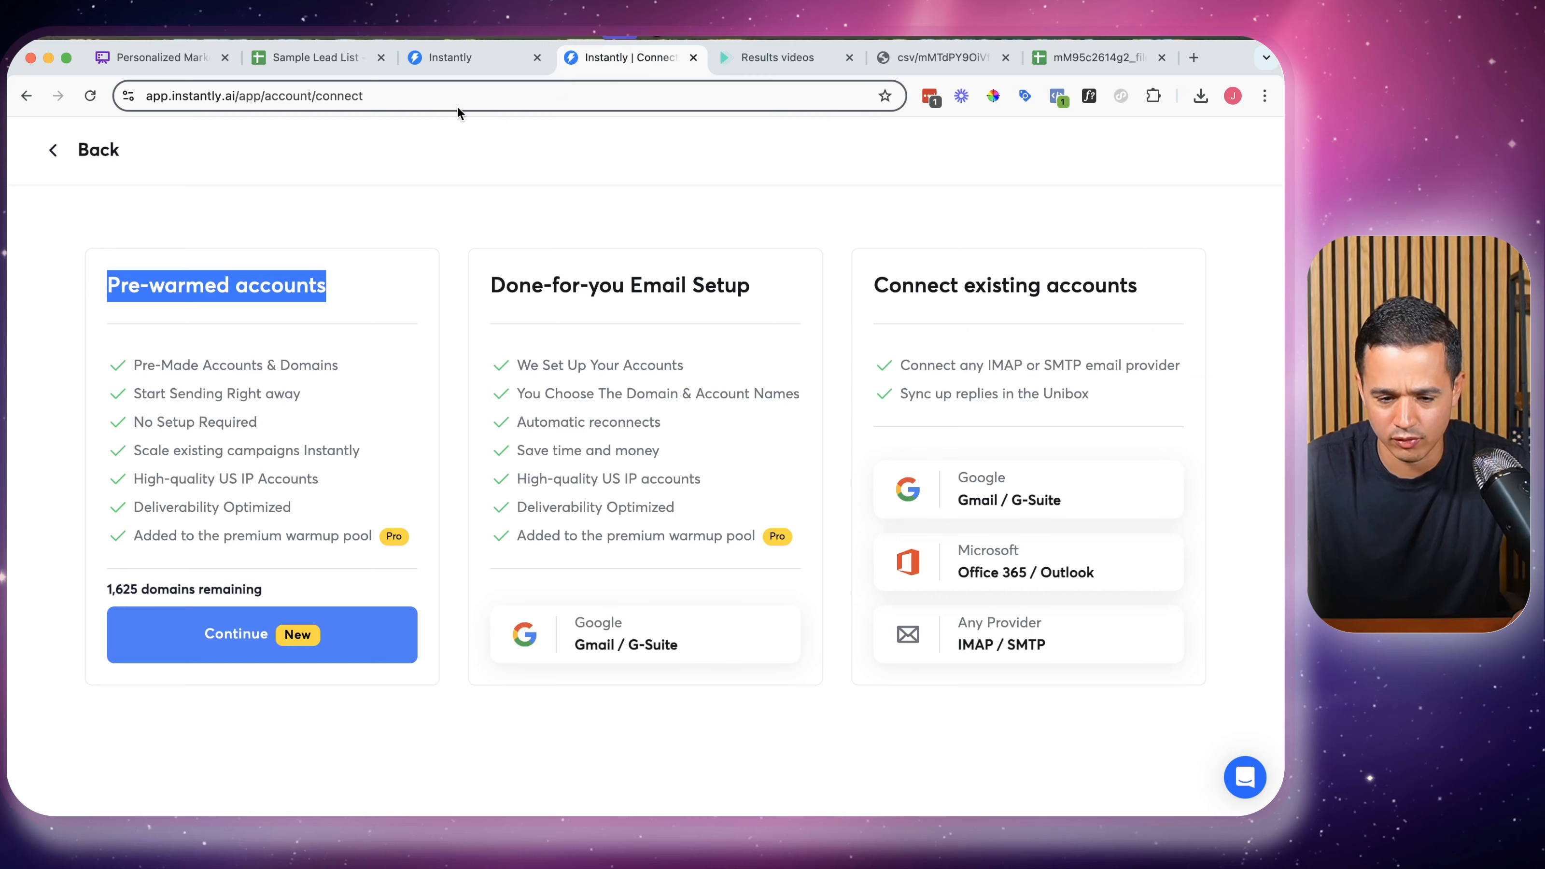
pyautogui.click(421, 59)
pyautogui.click(693, 57)
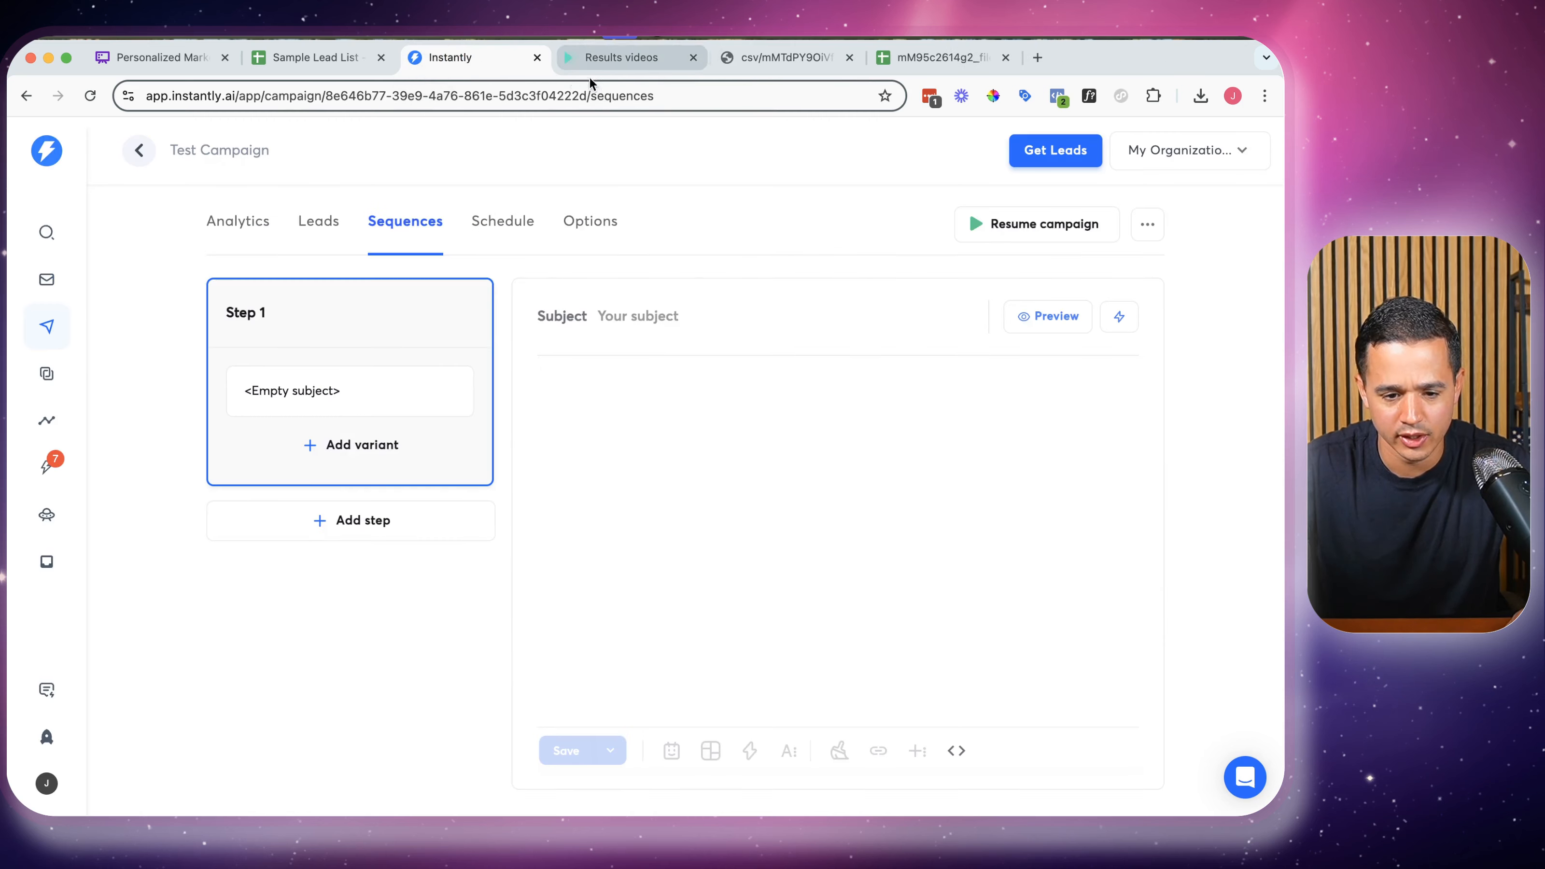
pyautogui.click(589, 60)
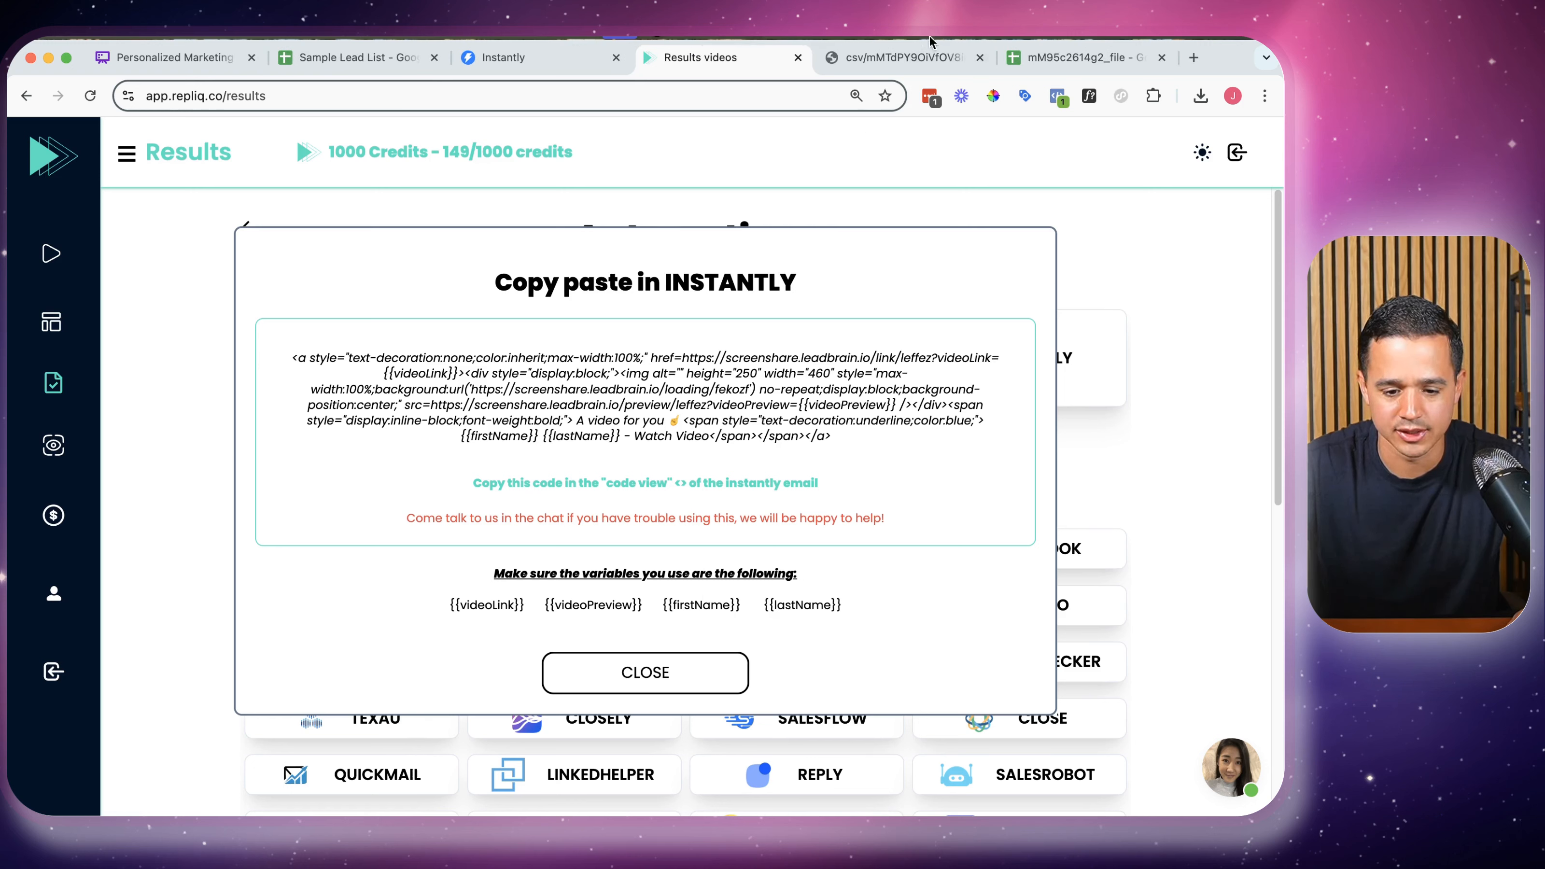
pyautogui.click(901, 58)
pyautogui.click(979, 58)
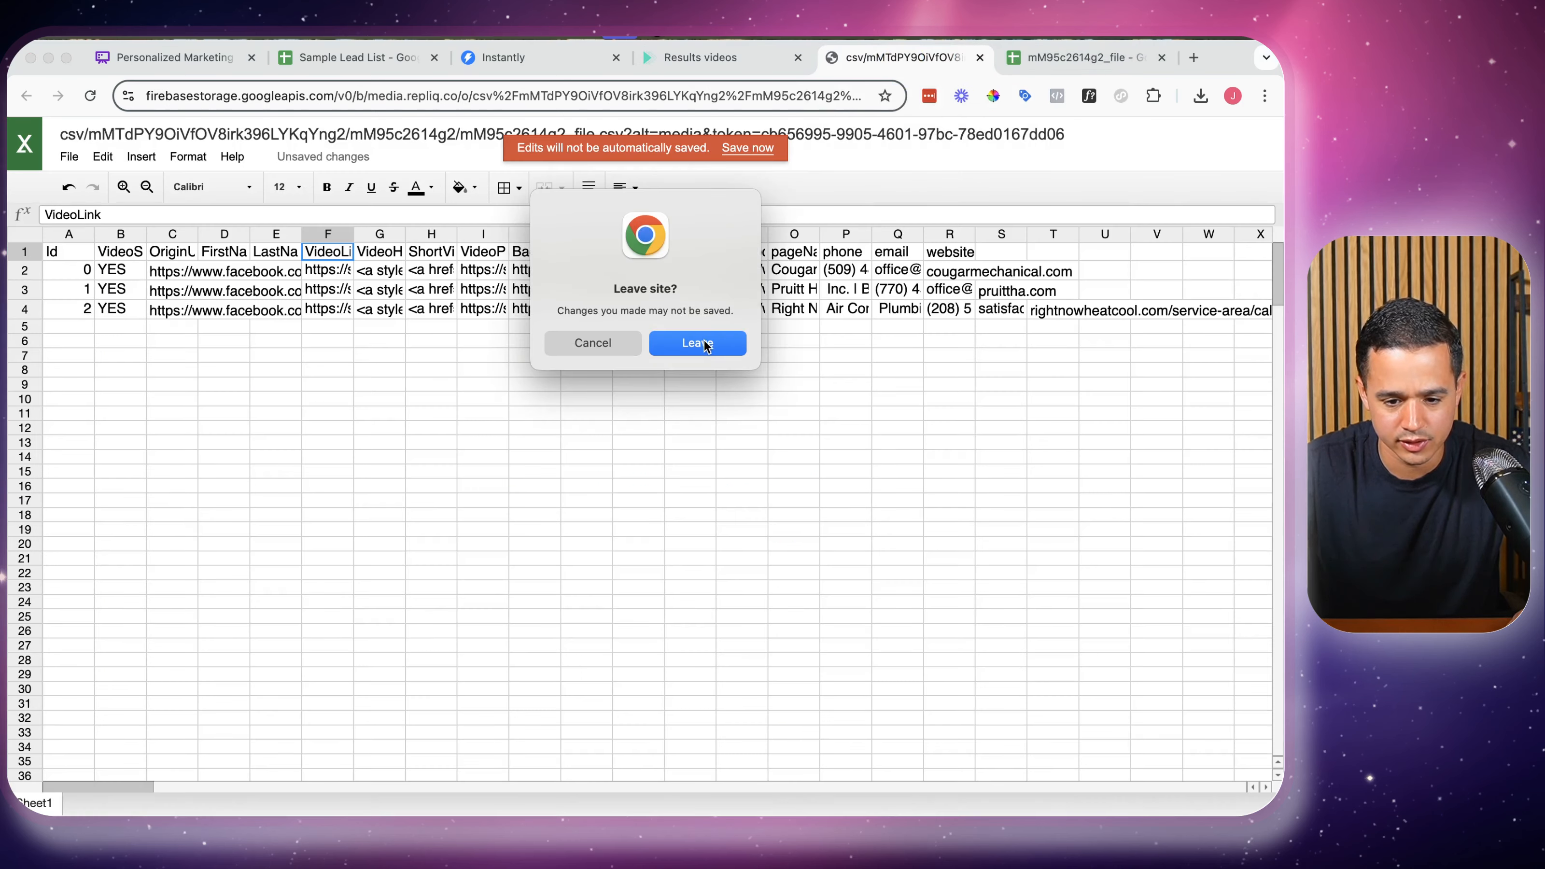
# Leave the CSV preview without saving and change header D1 to firstName
pyautogui.click(687, 343)
pyautogui.doubleClick(316, 273)
pyautogui.press('Left')
pyautogui.press('Right')
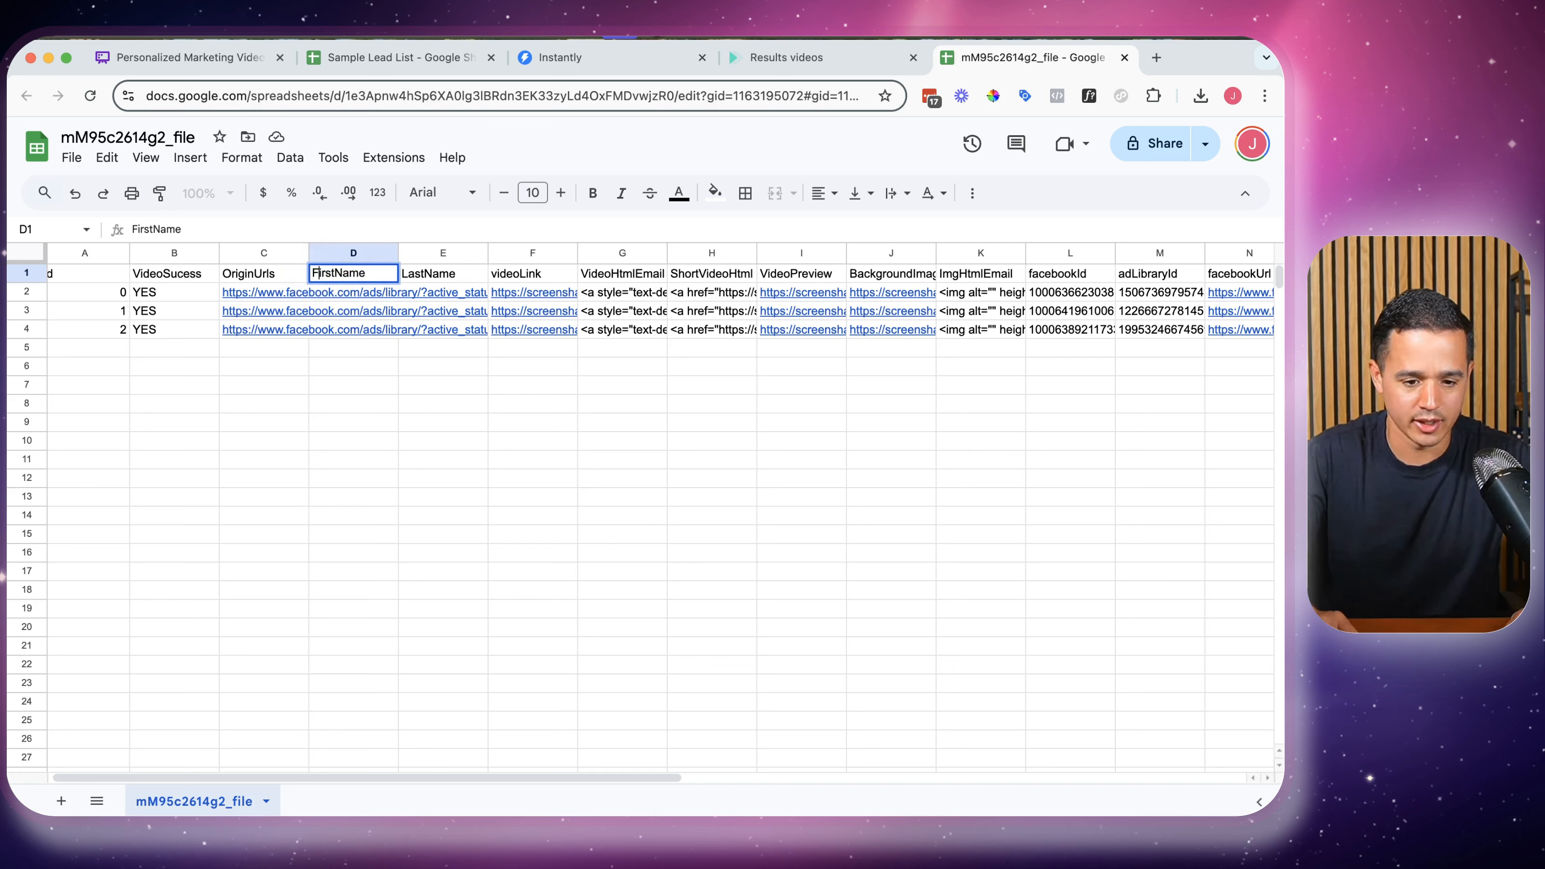
pyautogui.press('BackSpace')
pyautogui.write('f')
pyautogui.press('Tab')
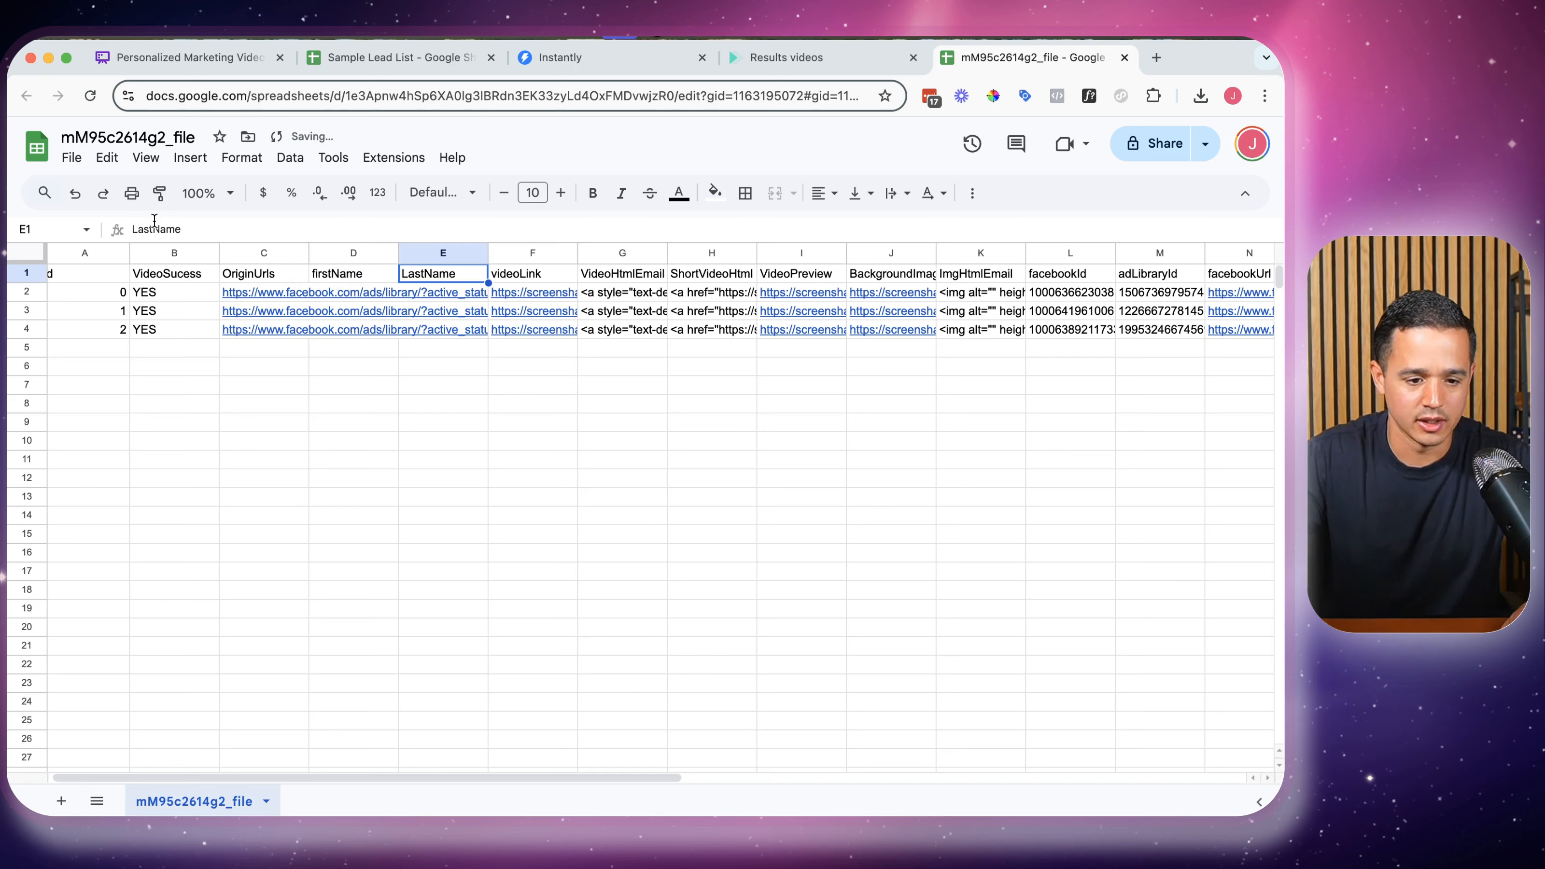
# Change headers E1 and I1 to lastName and videoPreview
pyautogui.click(134, 229)
pyautogui.press('BackSpace')
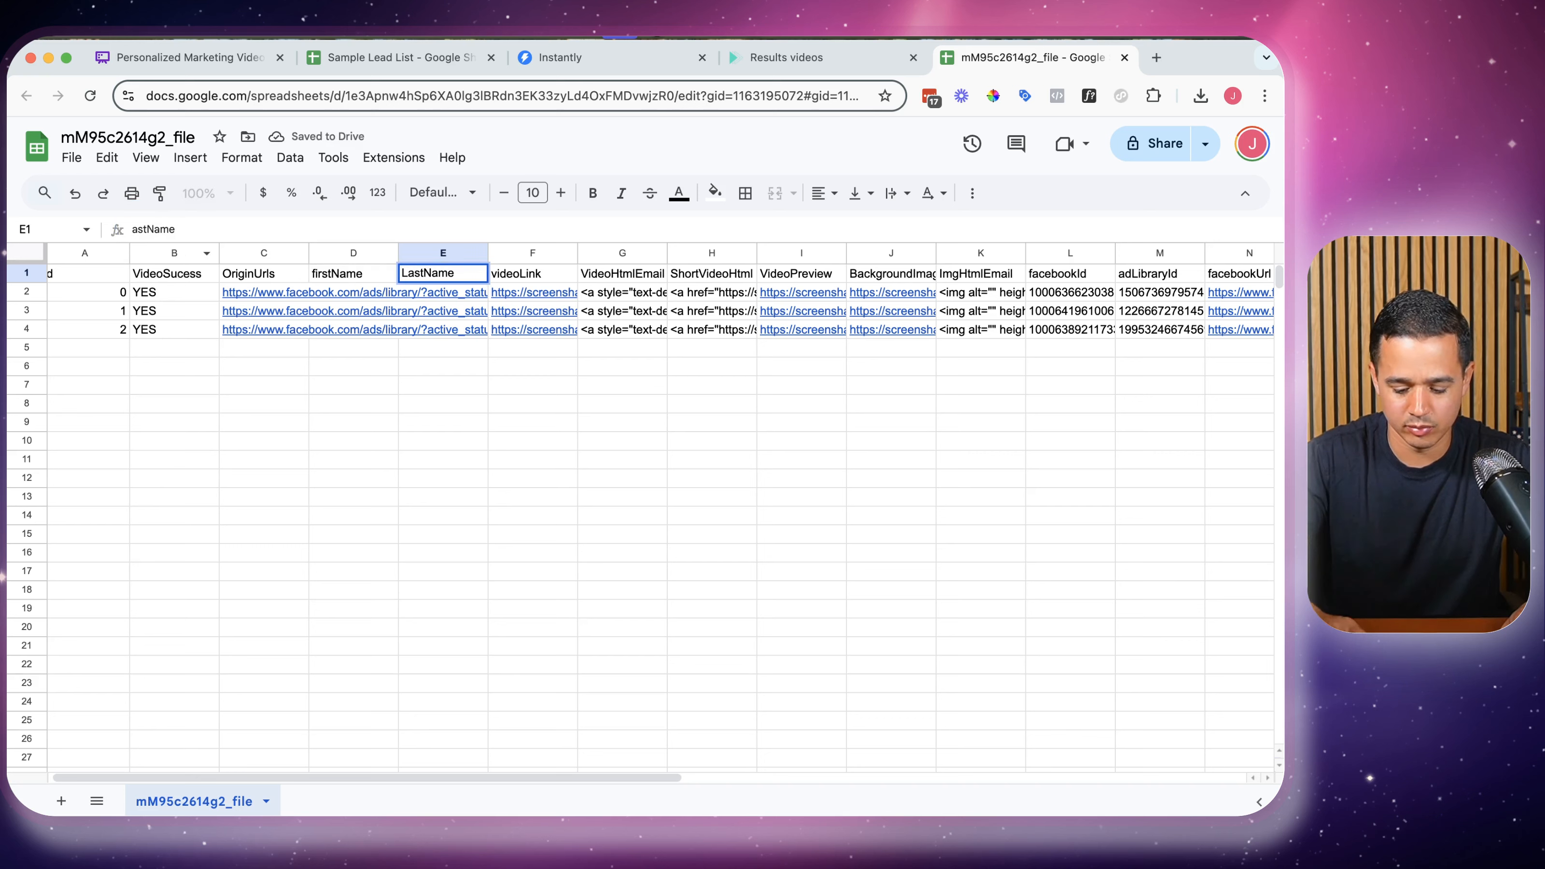
pyautogui.write('l')
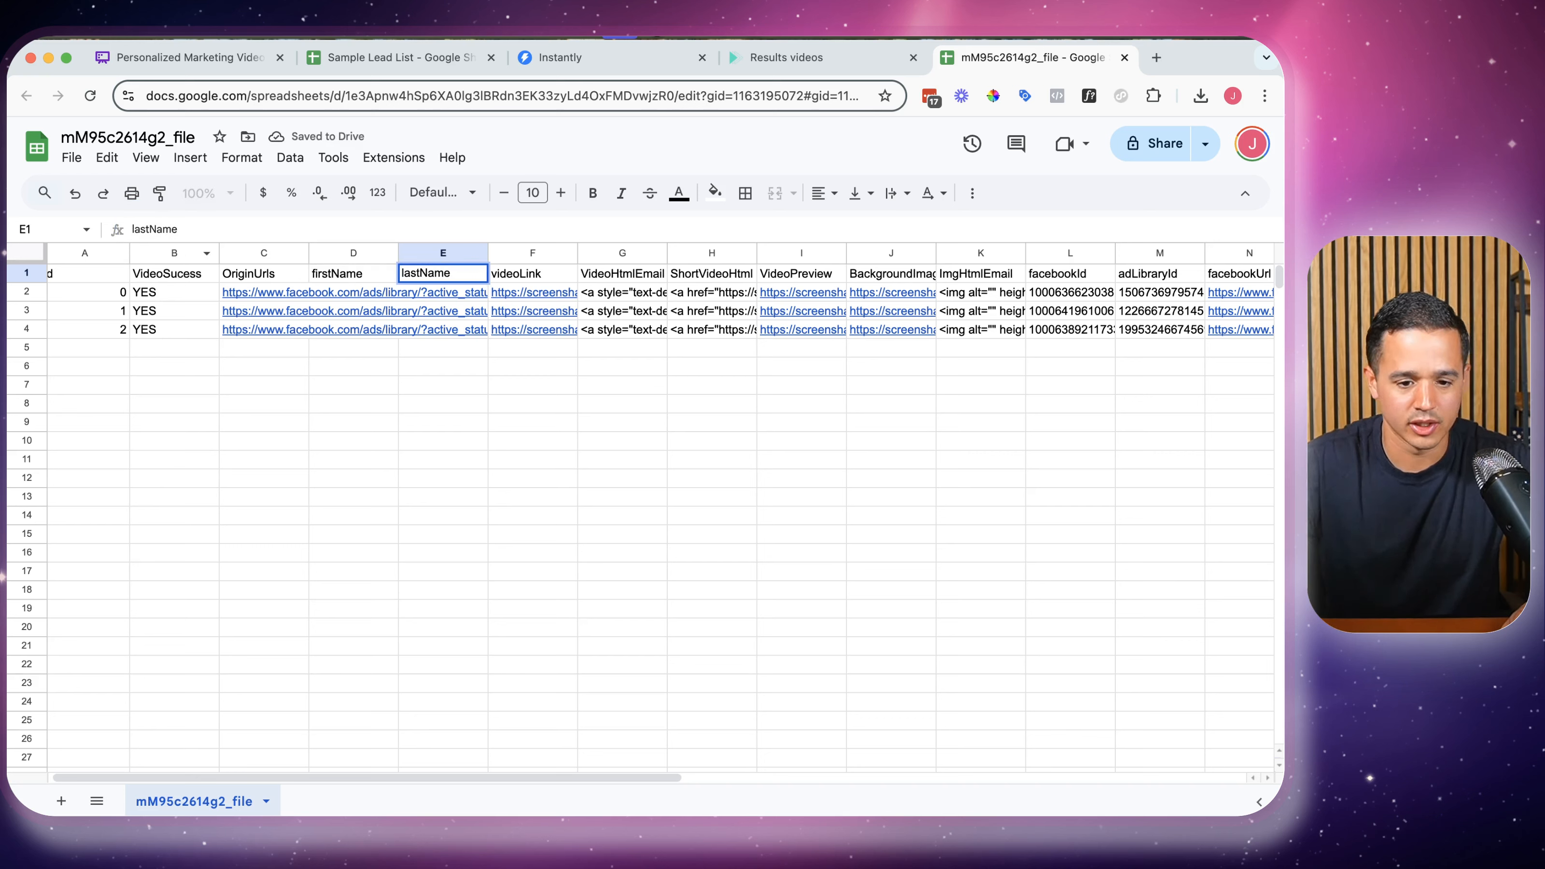
pyautogui.click(788, 279)
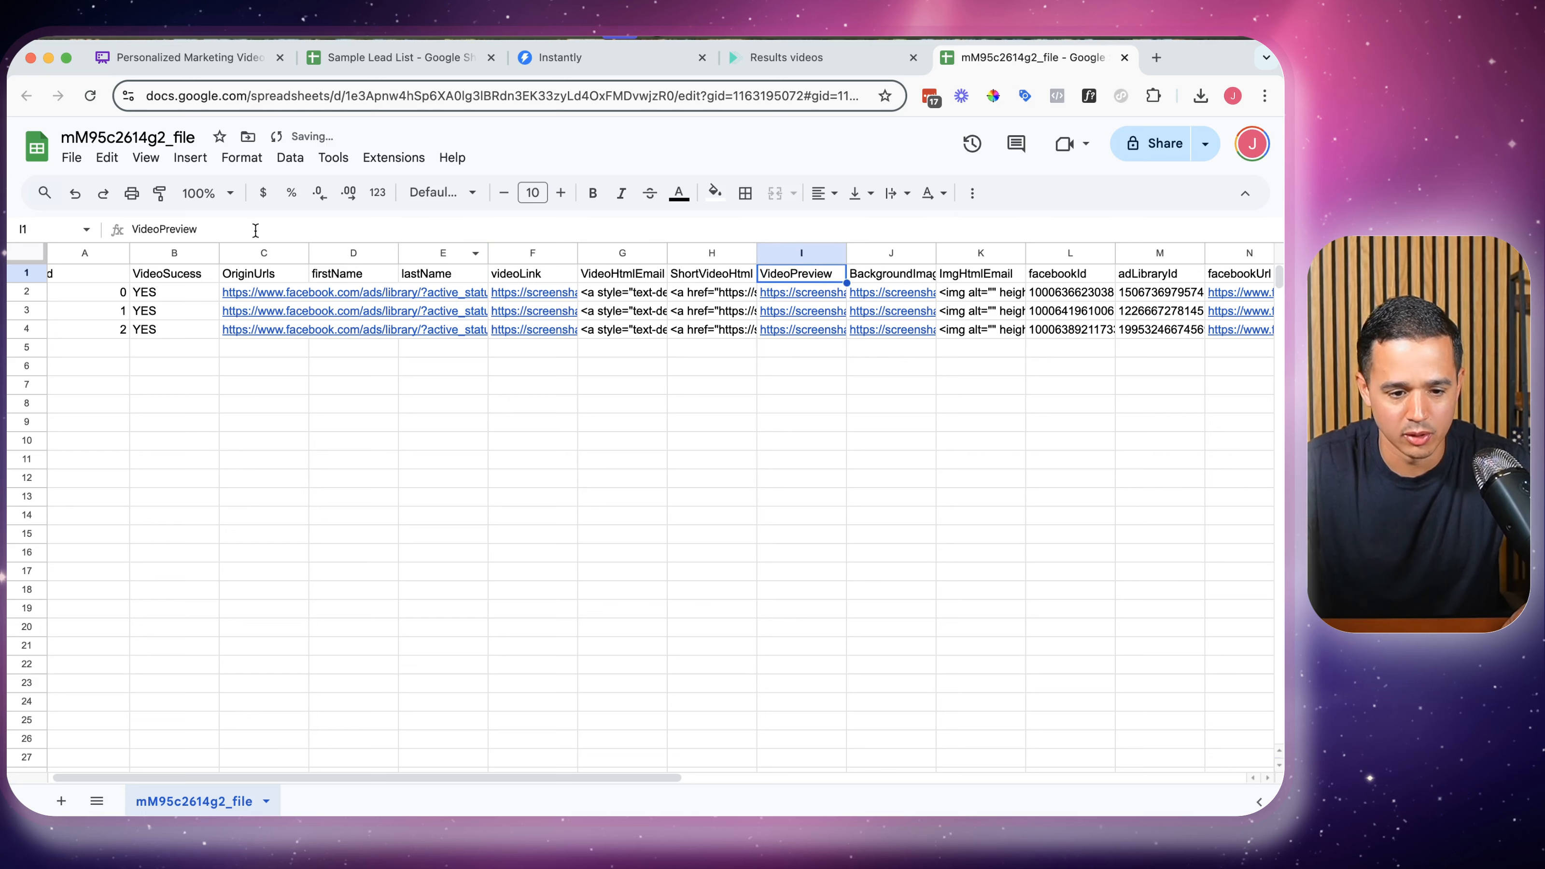
pyautogui.click(135, 230)
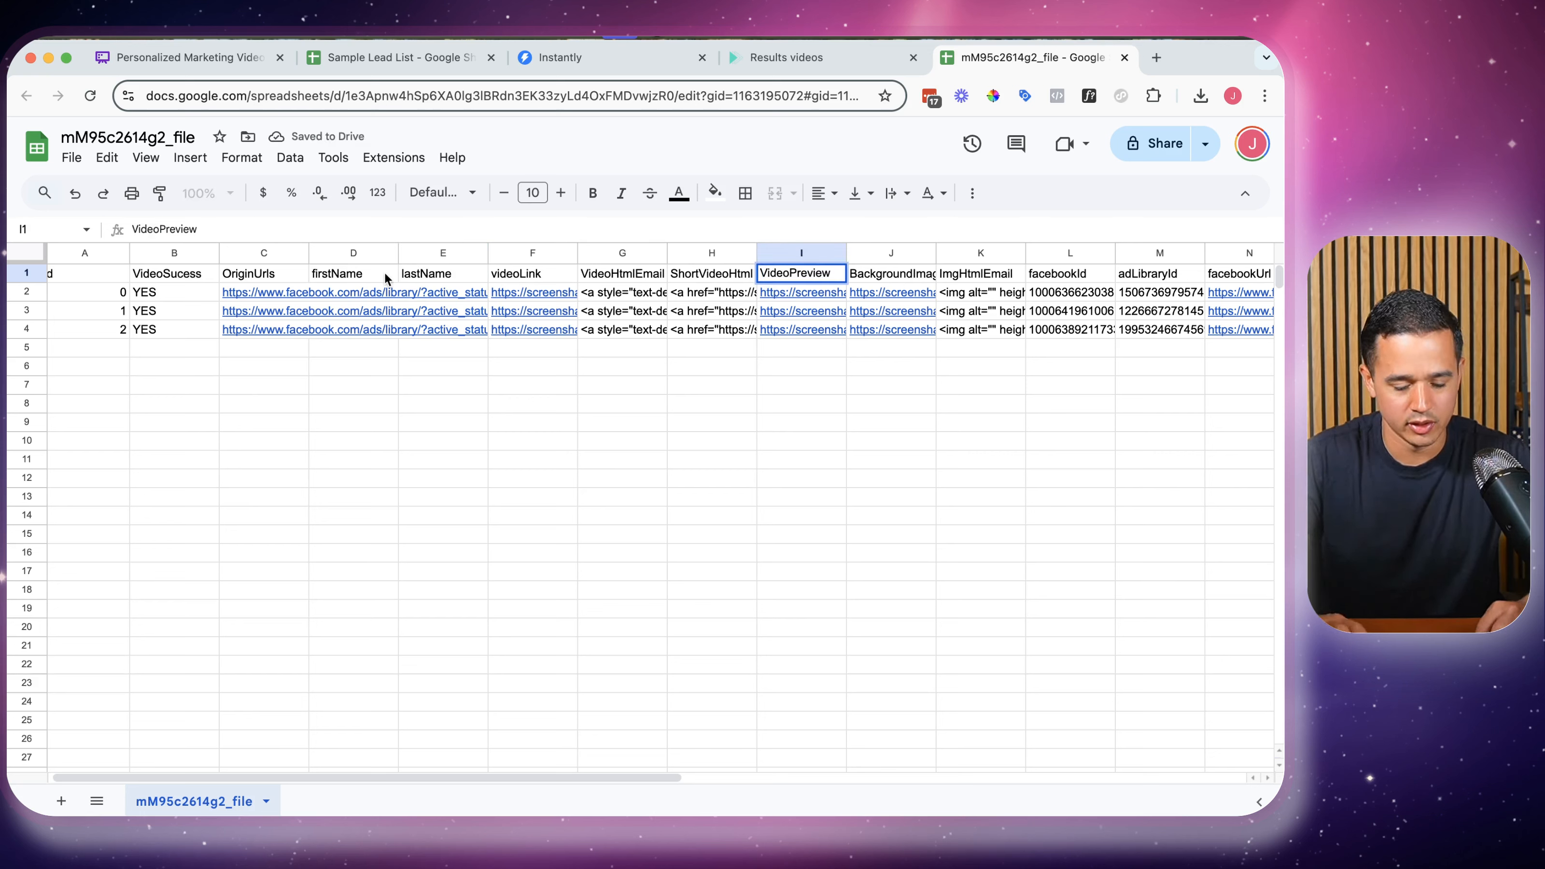
pyautogui.press('BackSpace')
pyautogui.write('v')
pyautogui.click(785, 421)
# Copy the misplaced emails from R3 and S4 into Q3 and Q4, then auto-fit column Q
pyautogui.hscroll(6, 784, 421)
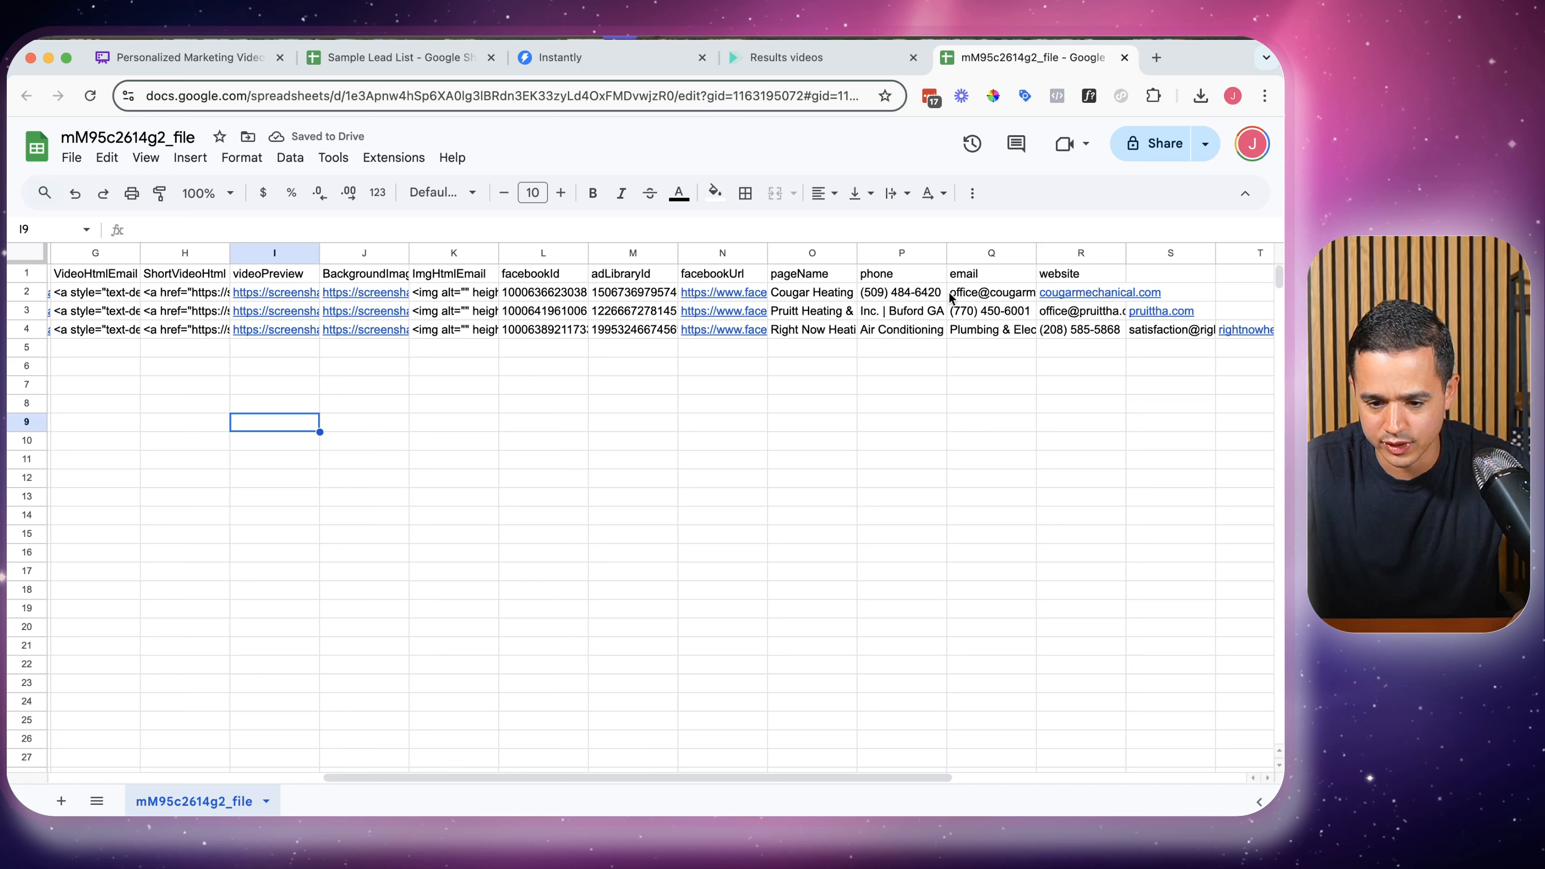
pyautogui.click(1050, 312)
pyautogui.hotkey('ctrl', 'c')
pyautogui.click(998, 311)
pyautogui.hotkey('ctrl', 'v')
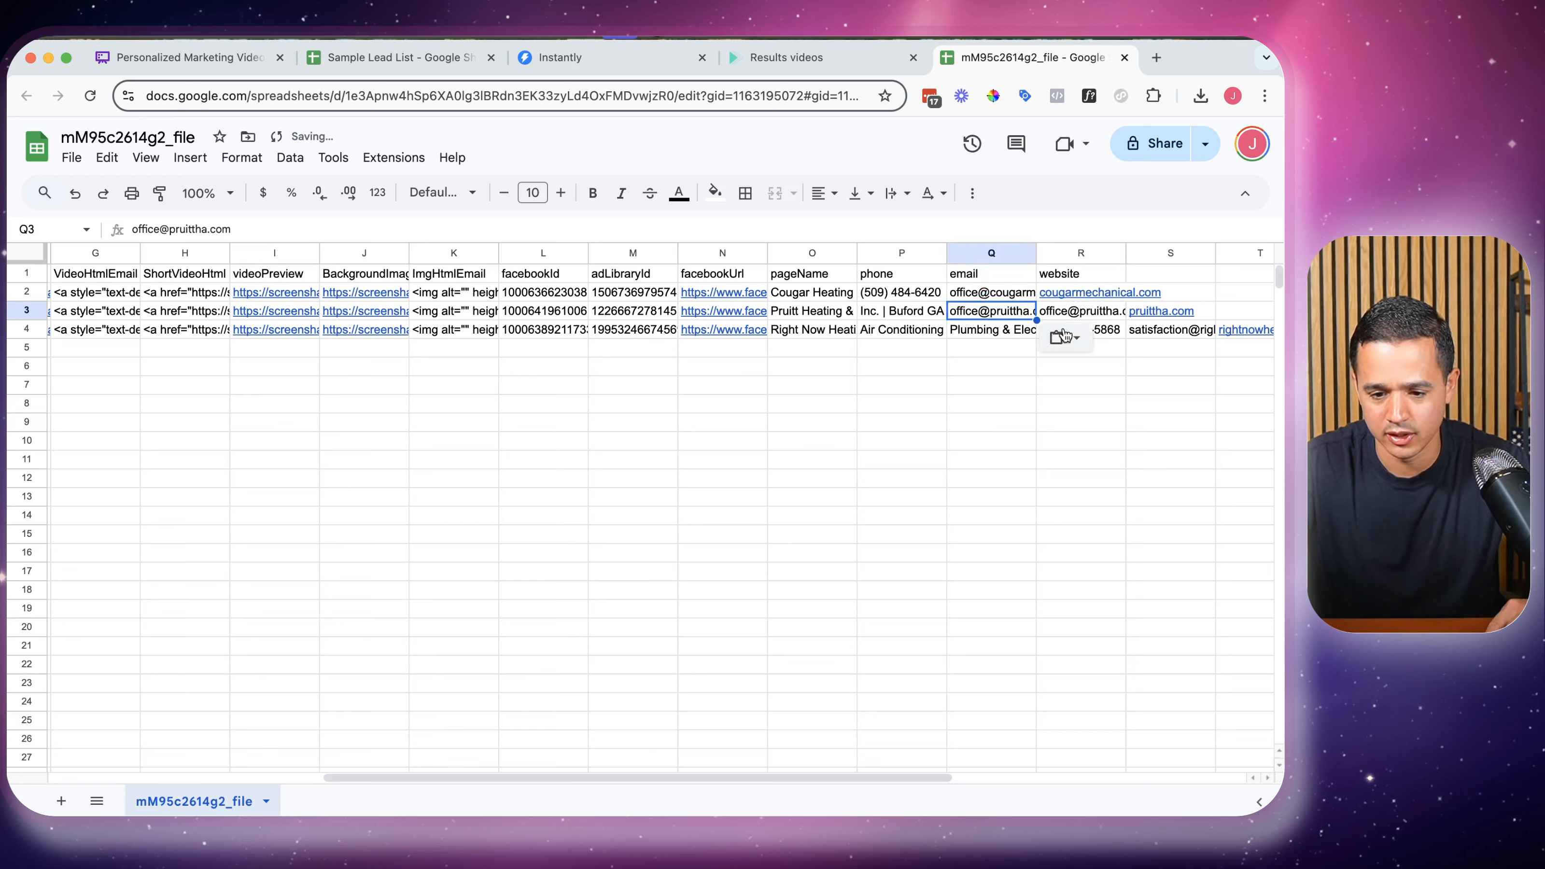
pyautogui.click(1086, 404)
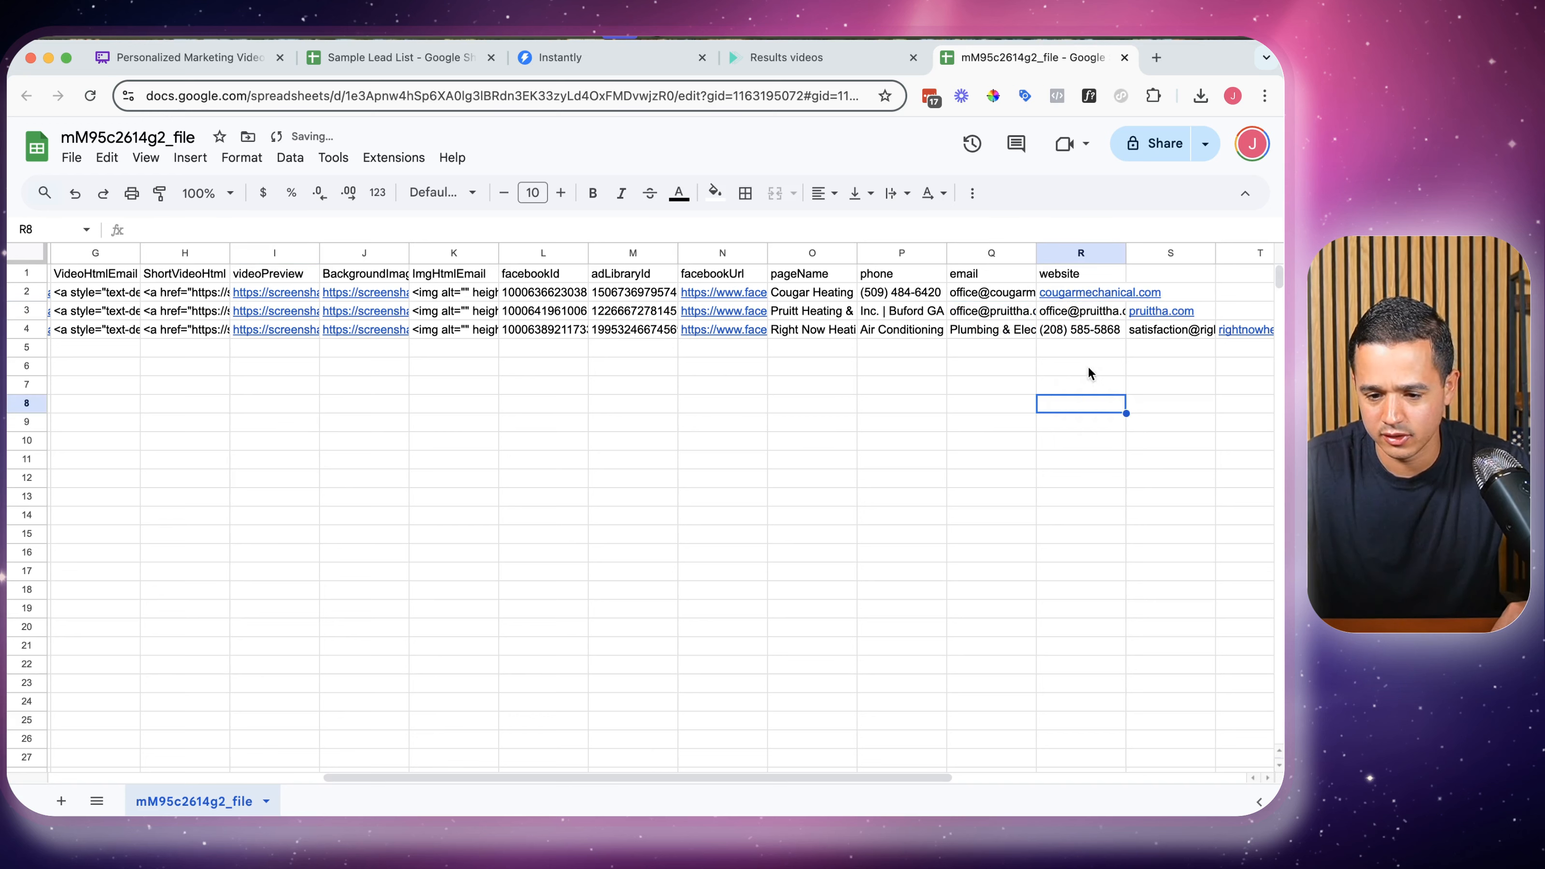
pyautogui.click(1183, 329)
pyautogui.hotkey('ctrl', 'c')
pyautogui.click(1060, 332)
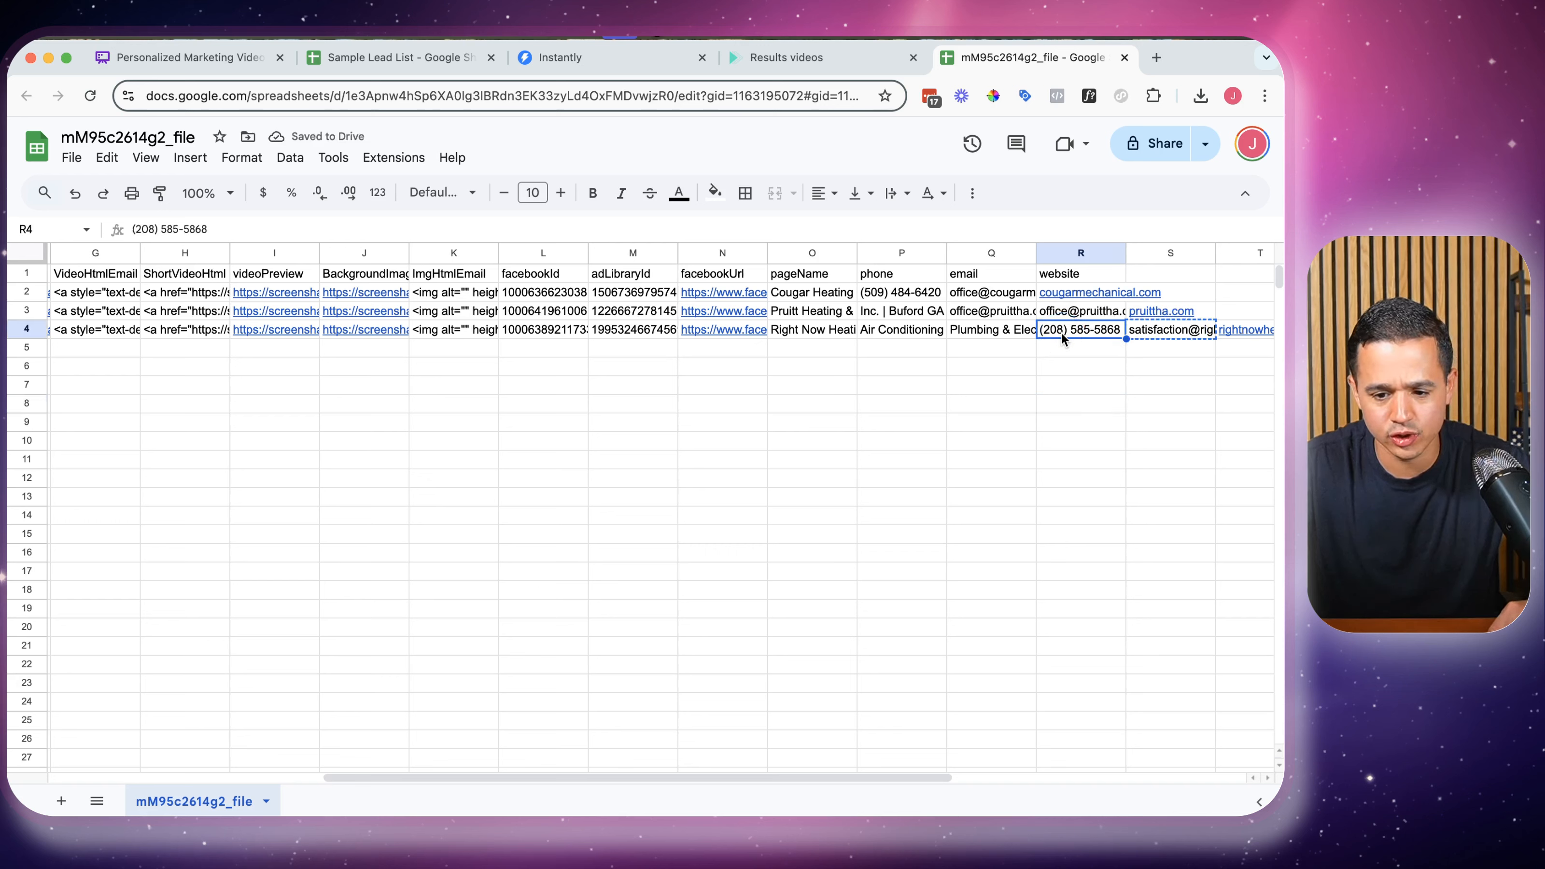
pyautogui.click(980, 332)
pyautogui.hotkey('ctrl', 'v')
pyautogui.click(969, 386)
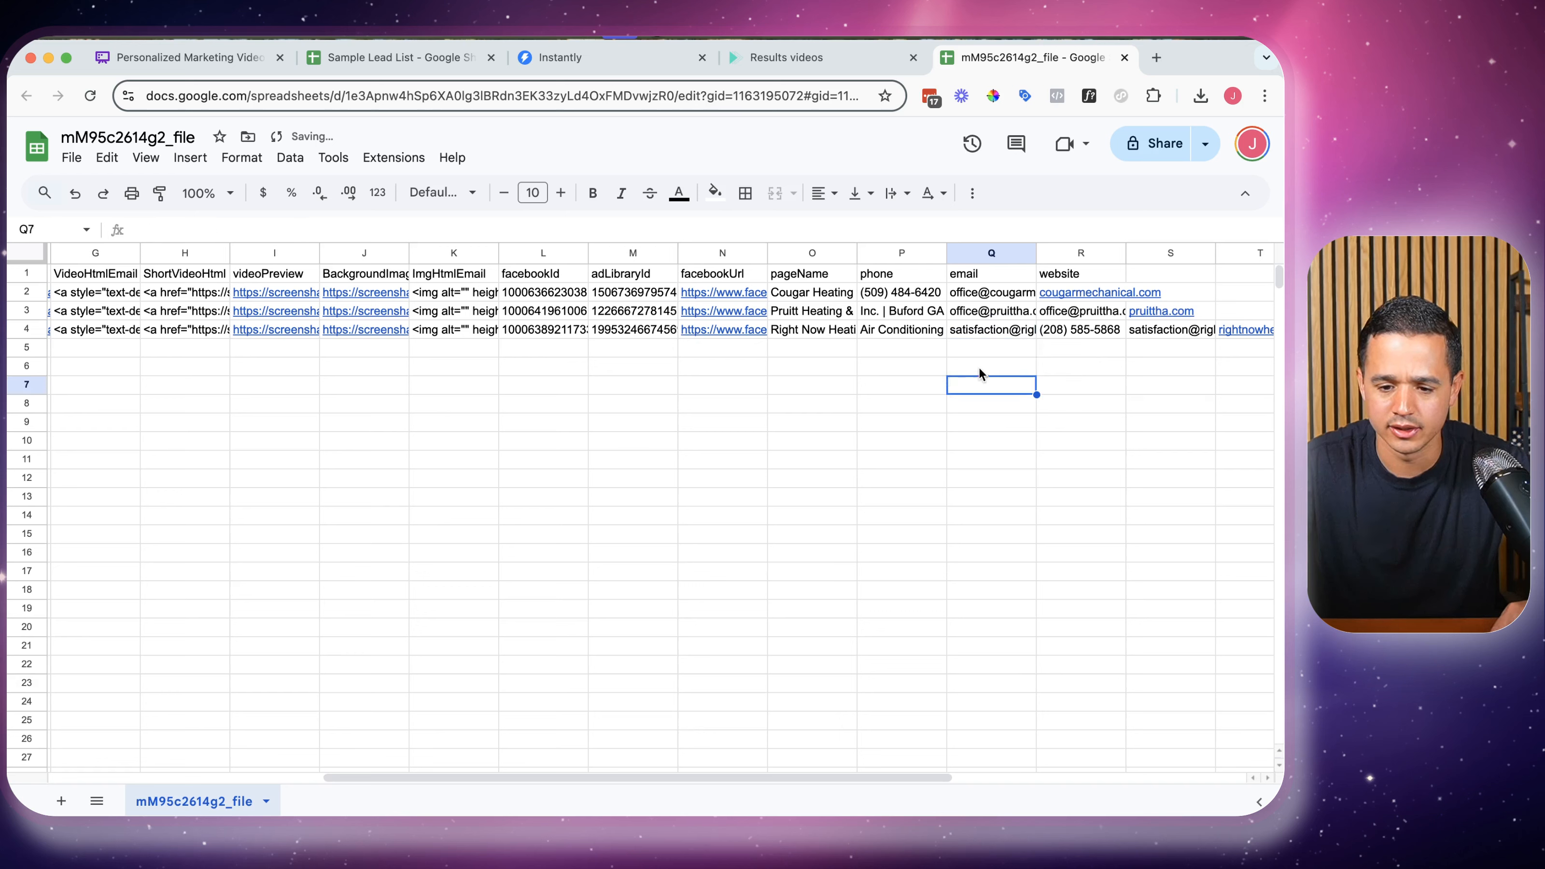
pyautogui.doubleClick(1037, 253)
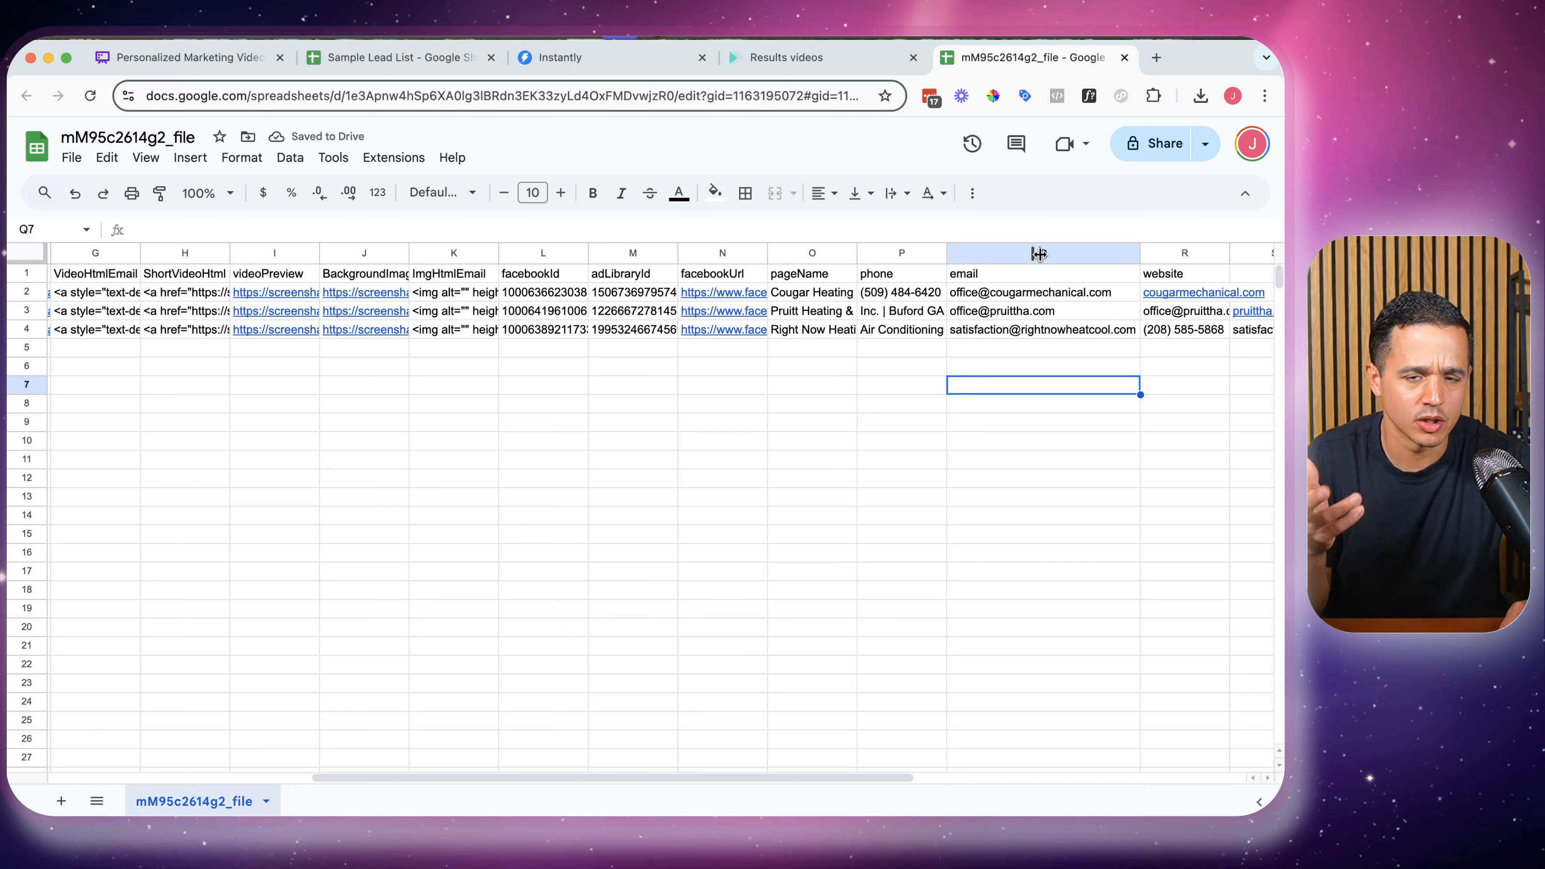
# Download the sheet as a CSV file
pyautogui.click(71, 157)
pyautogui.click(152, 374)
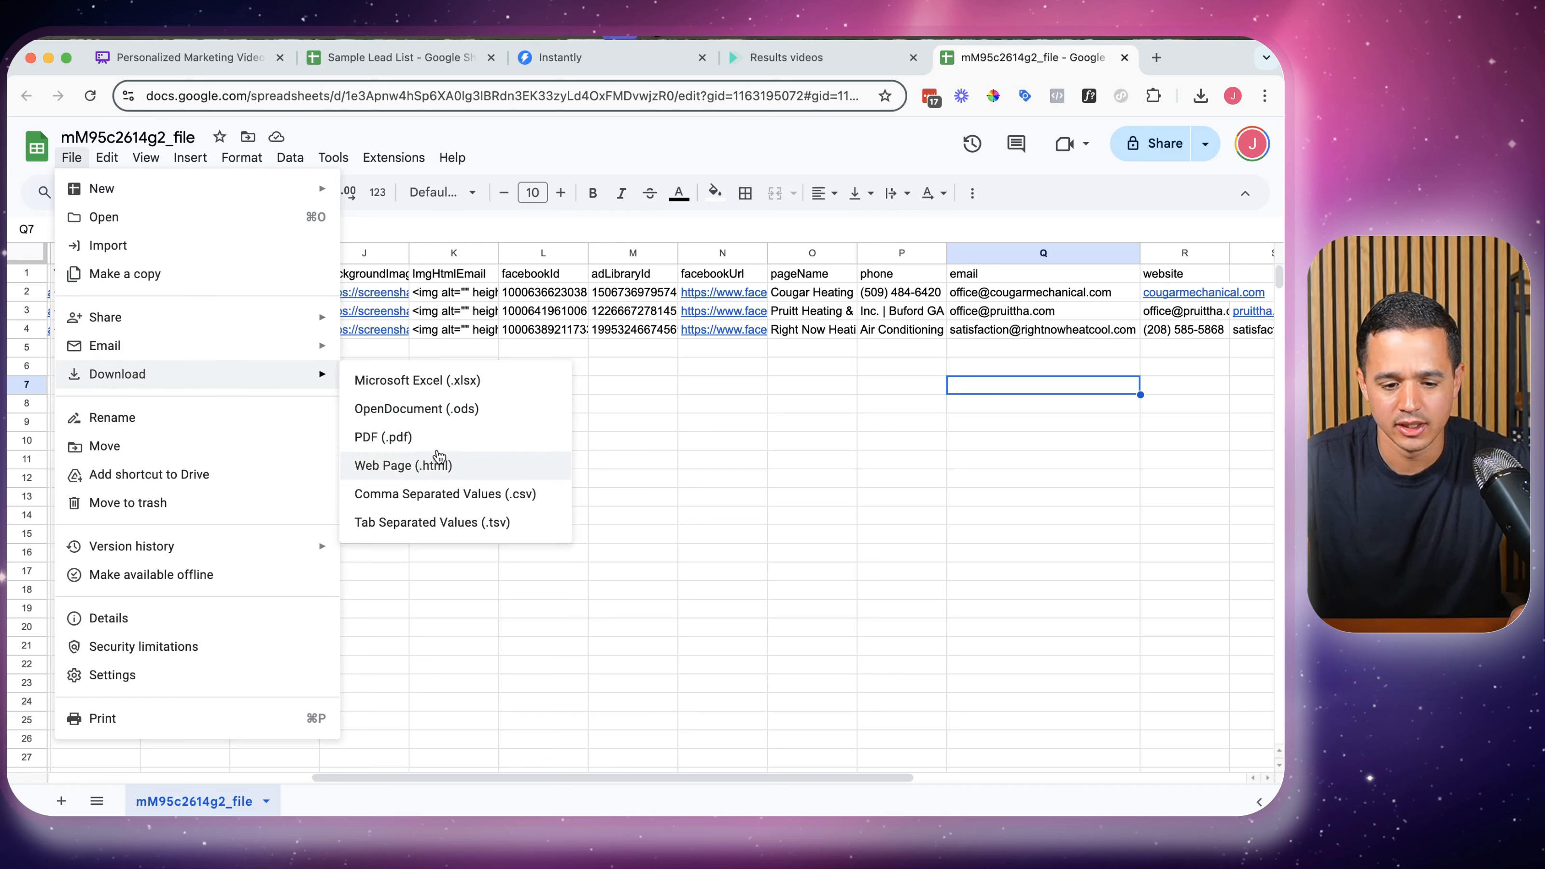
pyautogui.click(426, 486)
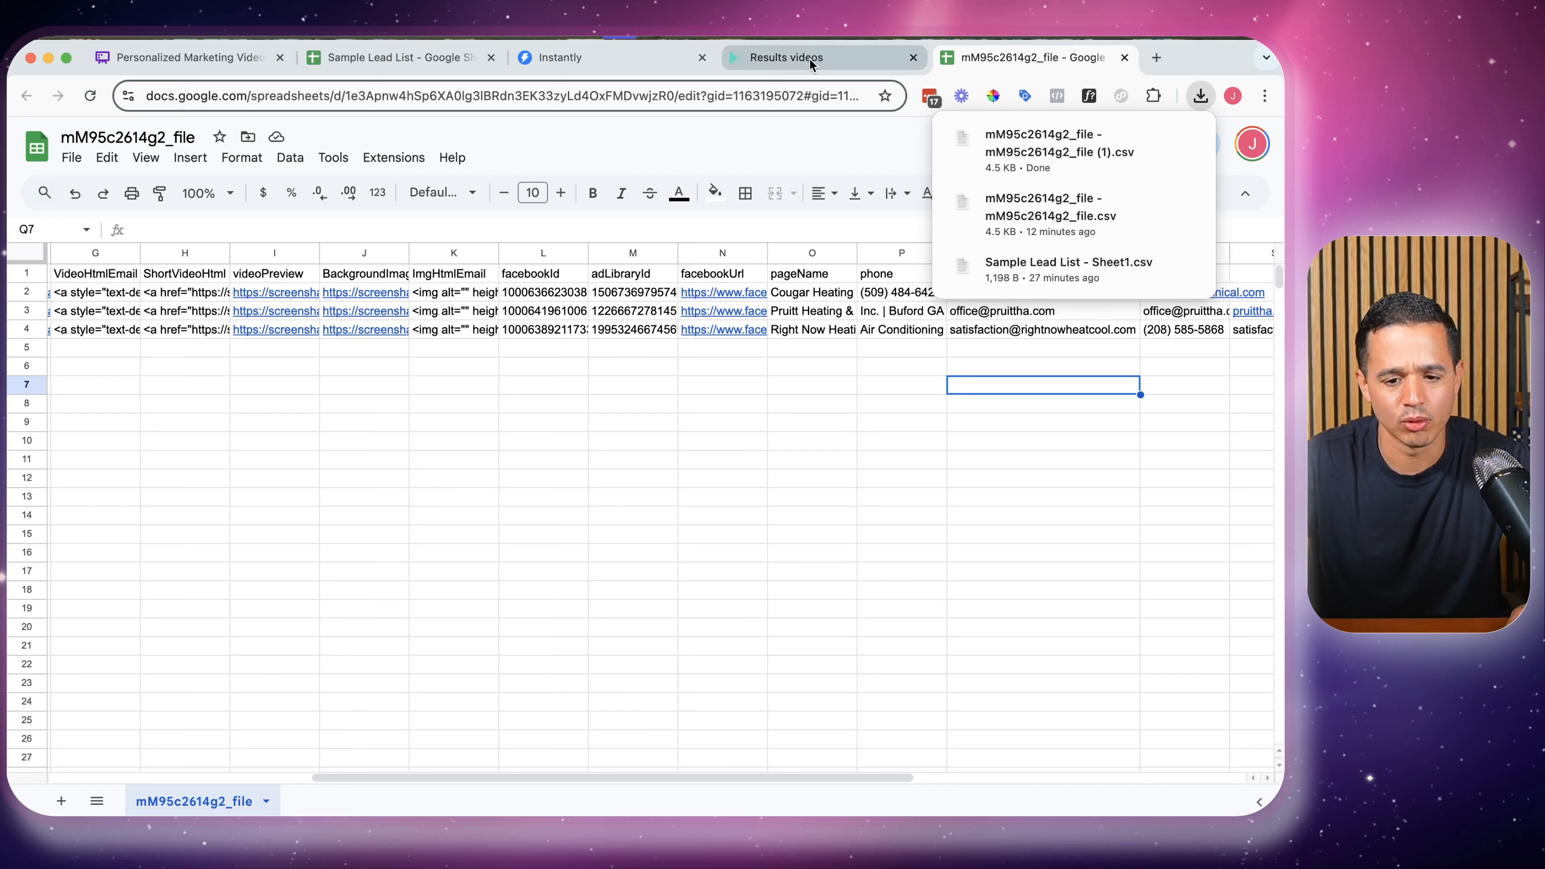
pyautogui.click(602, 57)
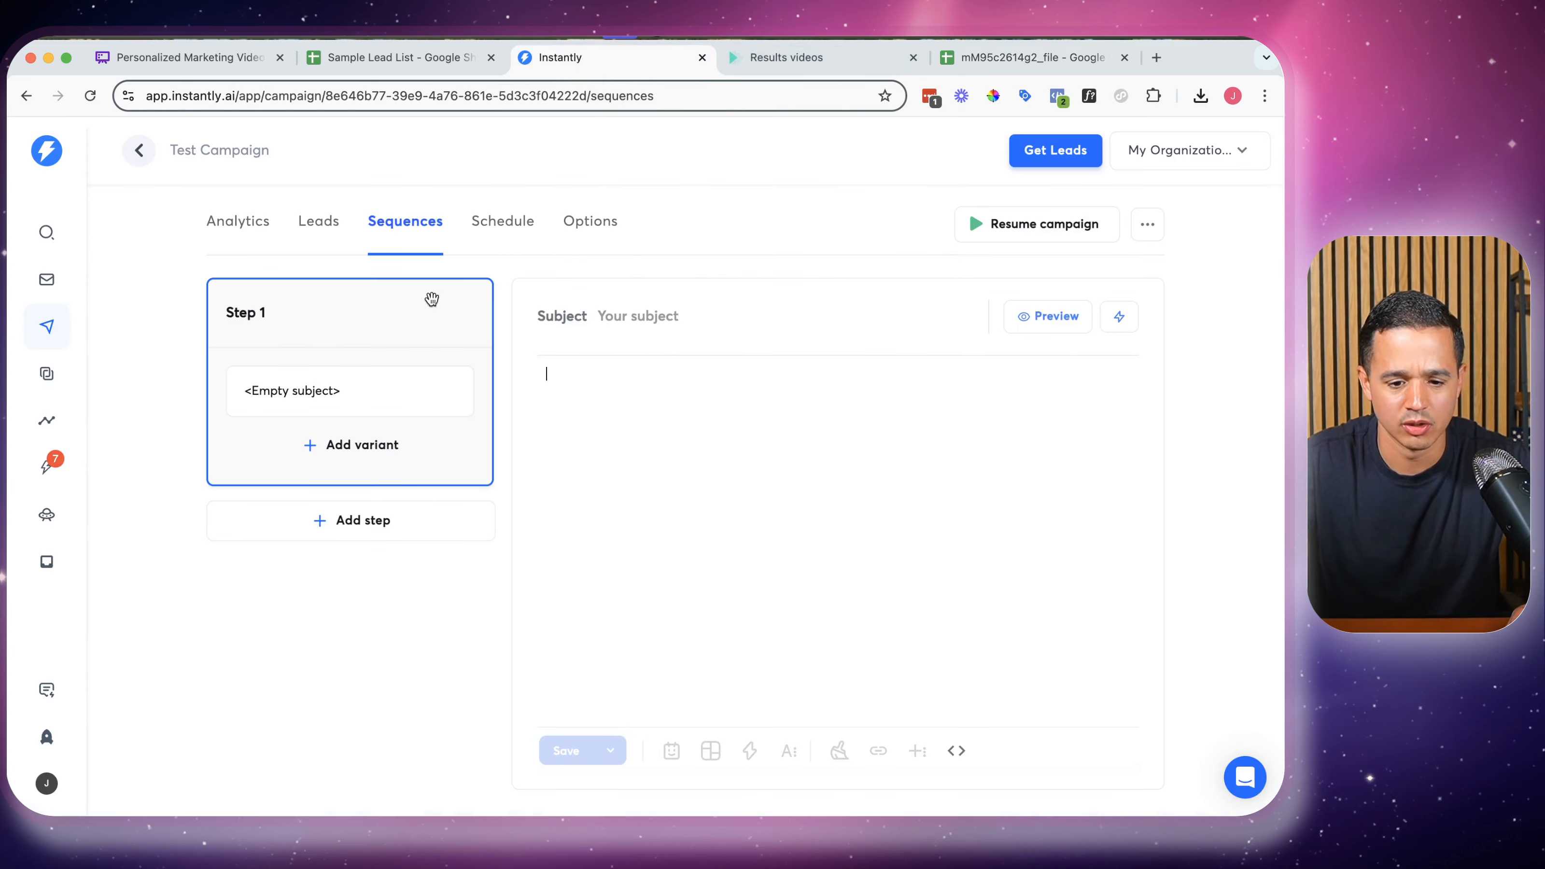
# Upload the video results CSV as leads for the Test Campaign
pyautogui.click(302, 225)
pyautogui.click(1079, 285)
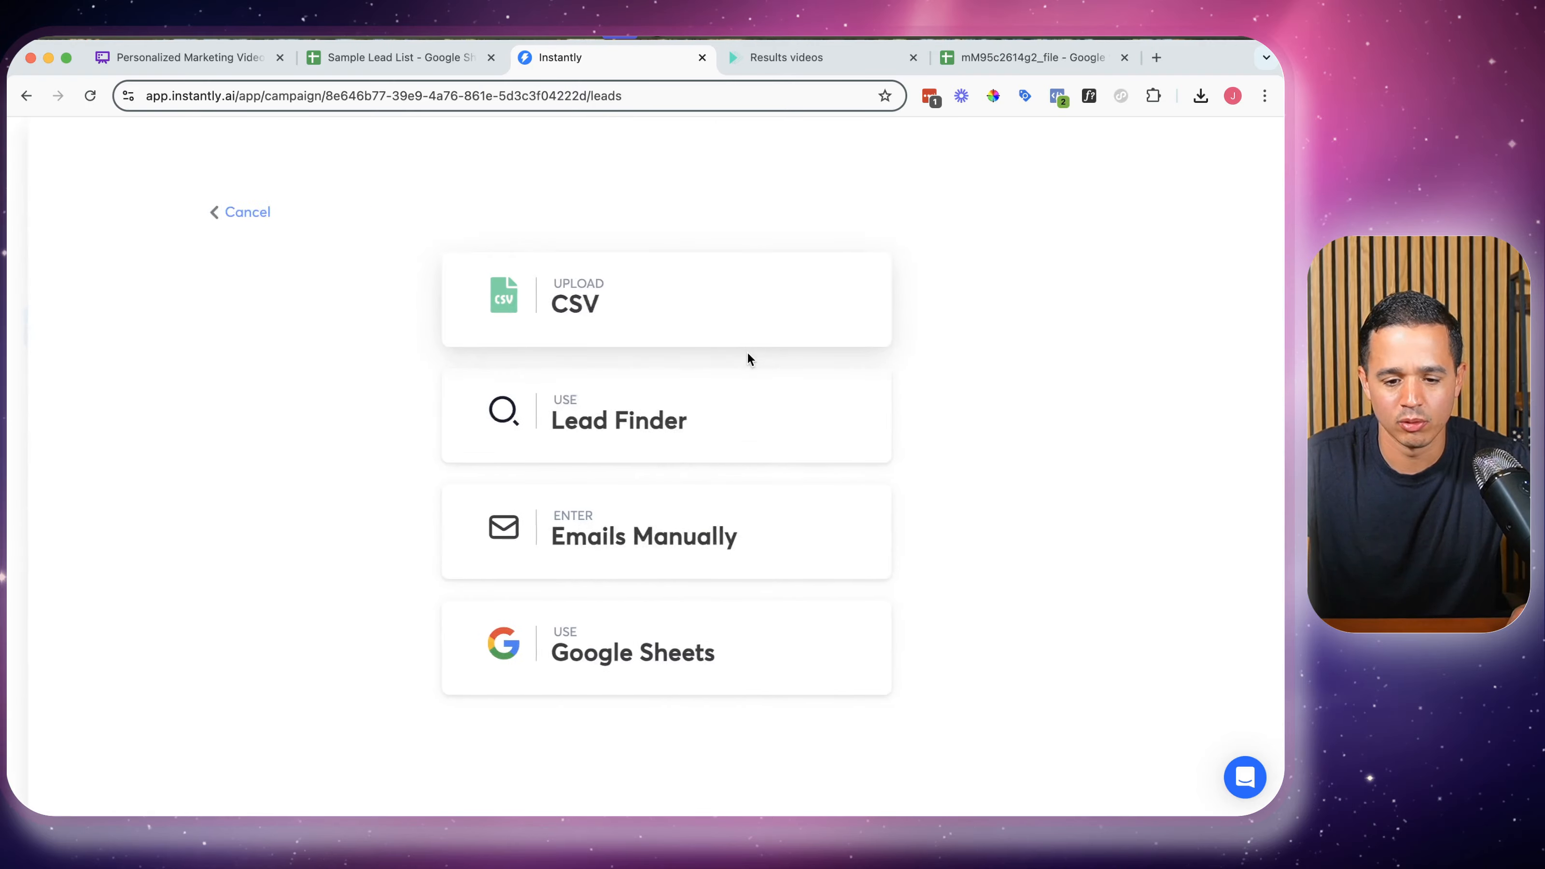
pyautogui.click(623, 296)
pyautogui.click(651, 413)
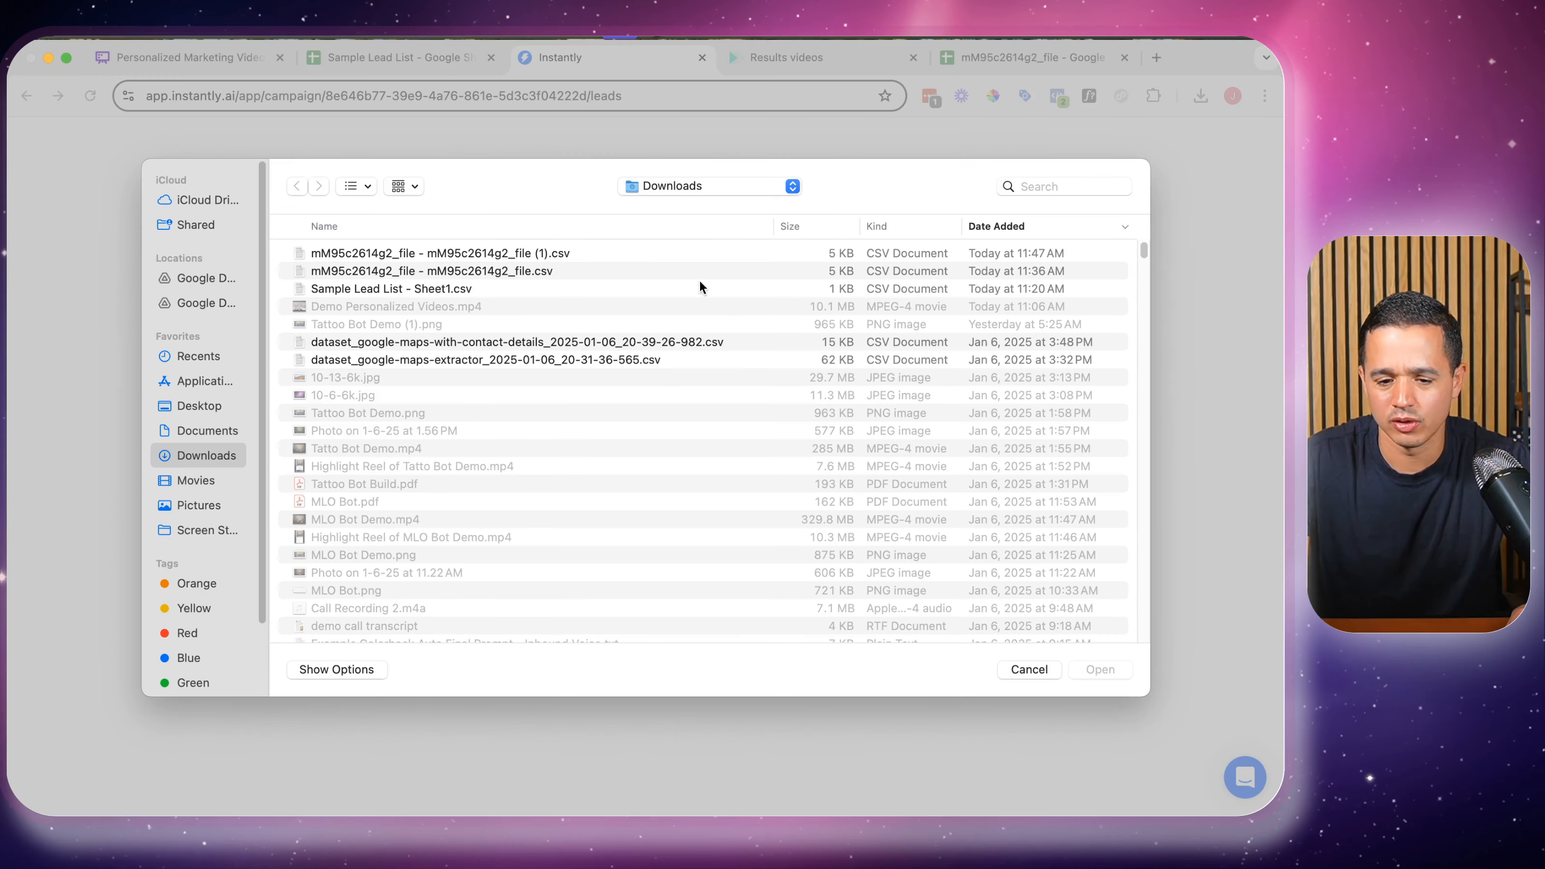
pyautogui.doubleClick(349, 254)
pyautogui.scroll(-6, 750, 360)
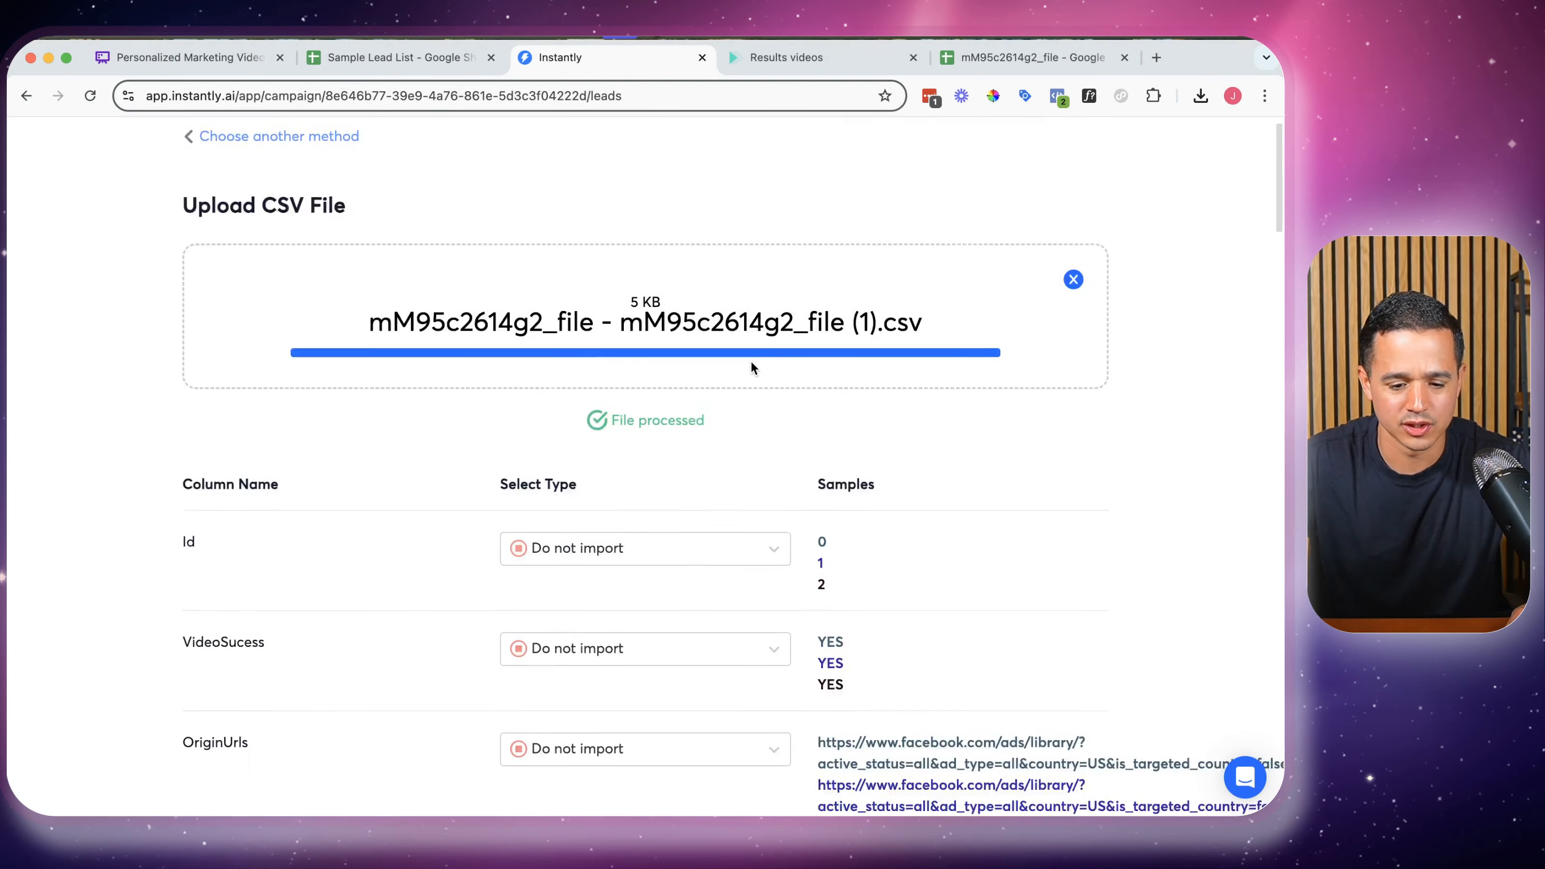
pyautogui.scroll(-2, 551, 383)
pyautogui.scroll(-3, 552, 390)
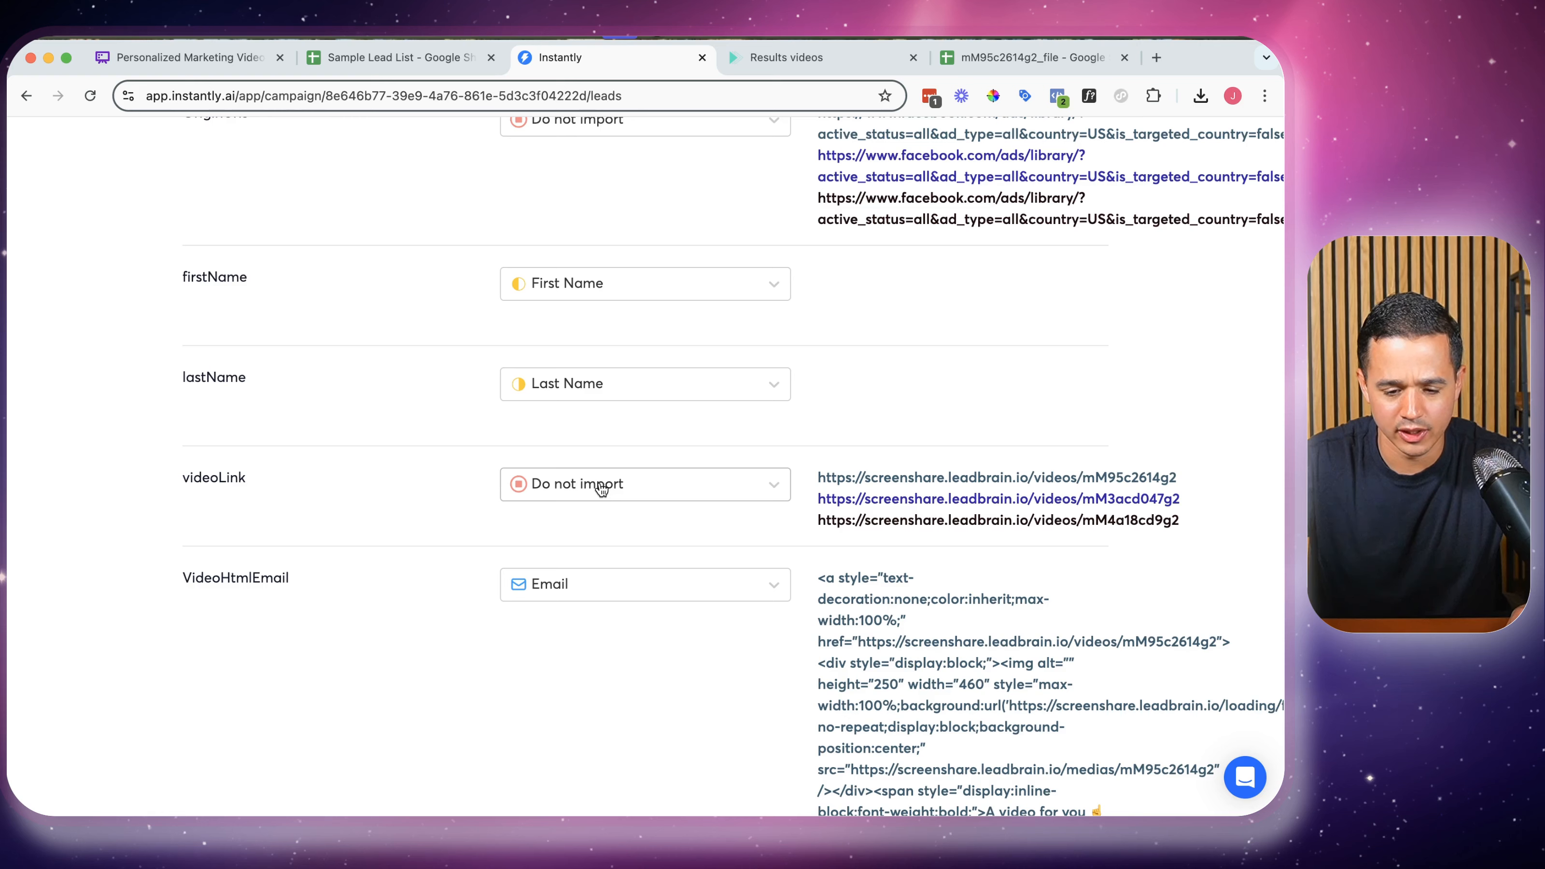
pyautogui.scroll(-1, 601, 488)
# Map the videoLink and VideoHtmlEmail columns as custom variables
pyautogui.click(600, 455)
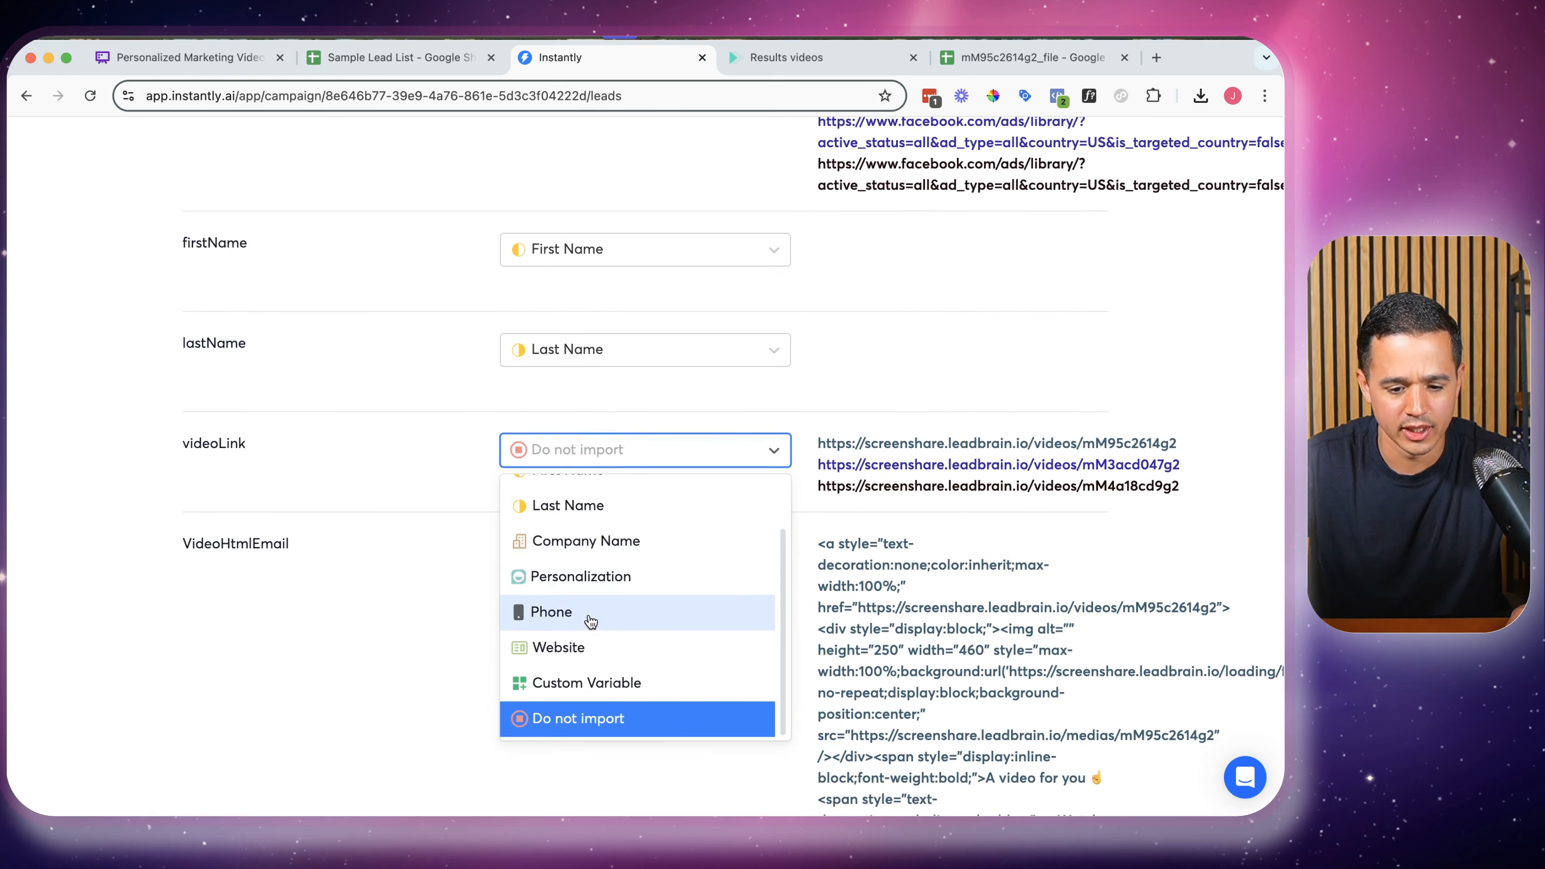
pyautogui.click(588, 684)
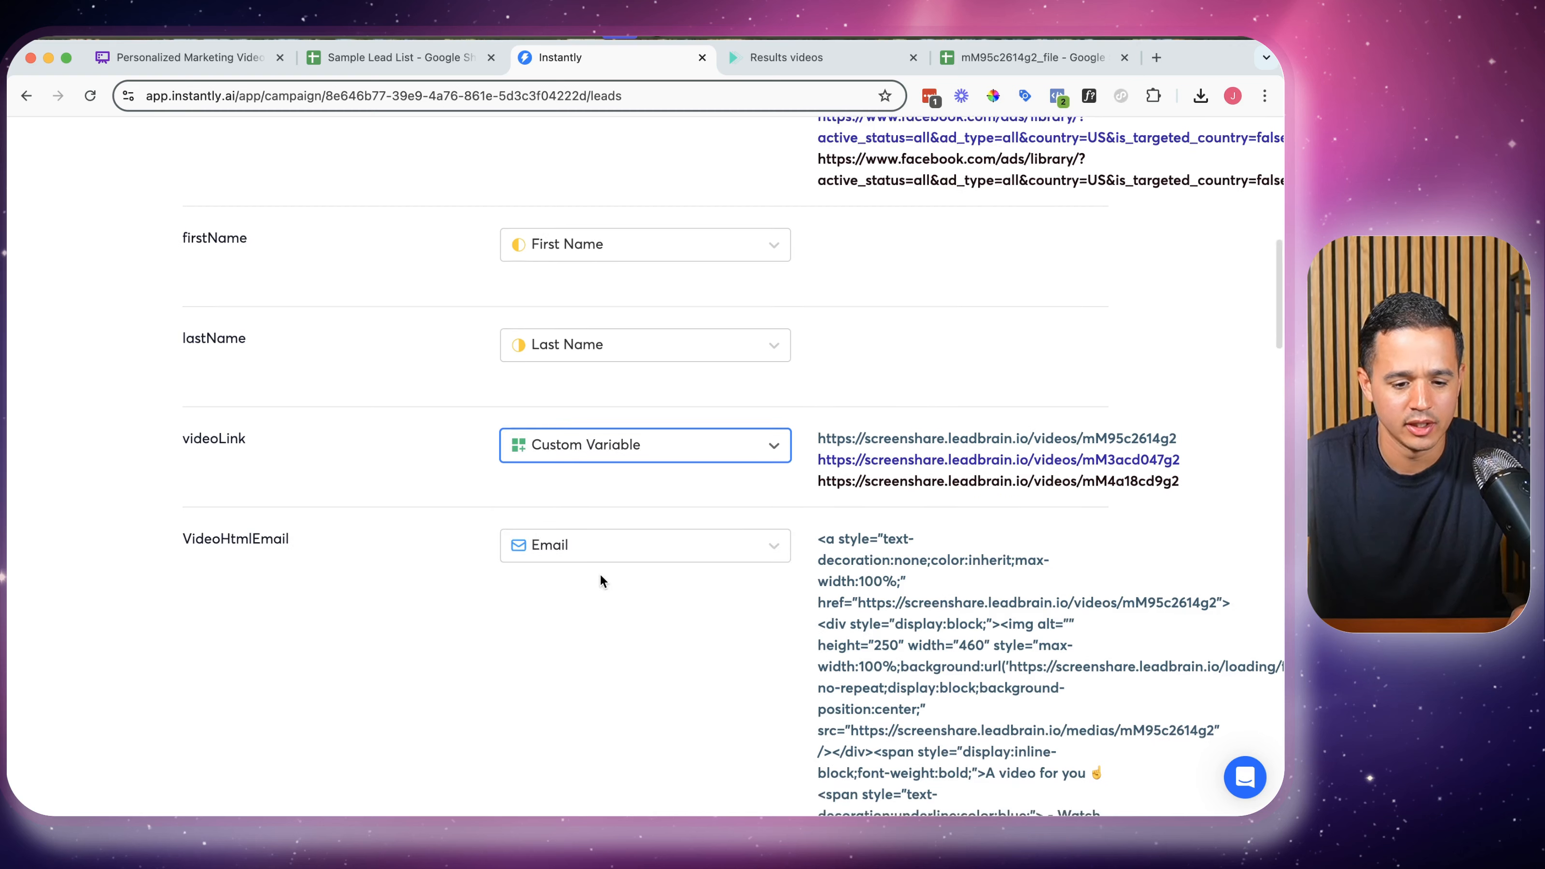
pyautogui.scroll(-2, 600, 573)
pyautogui.click(538, 446)
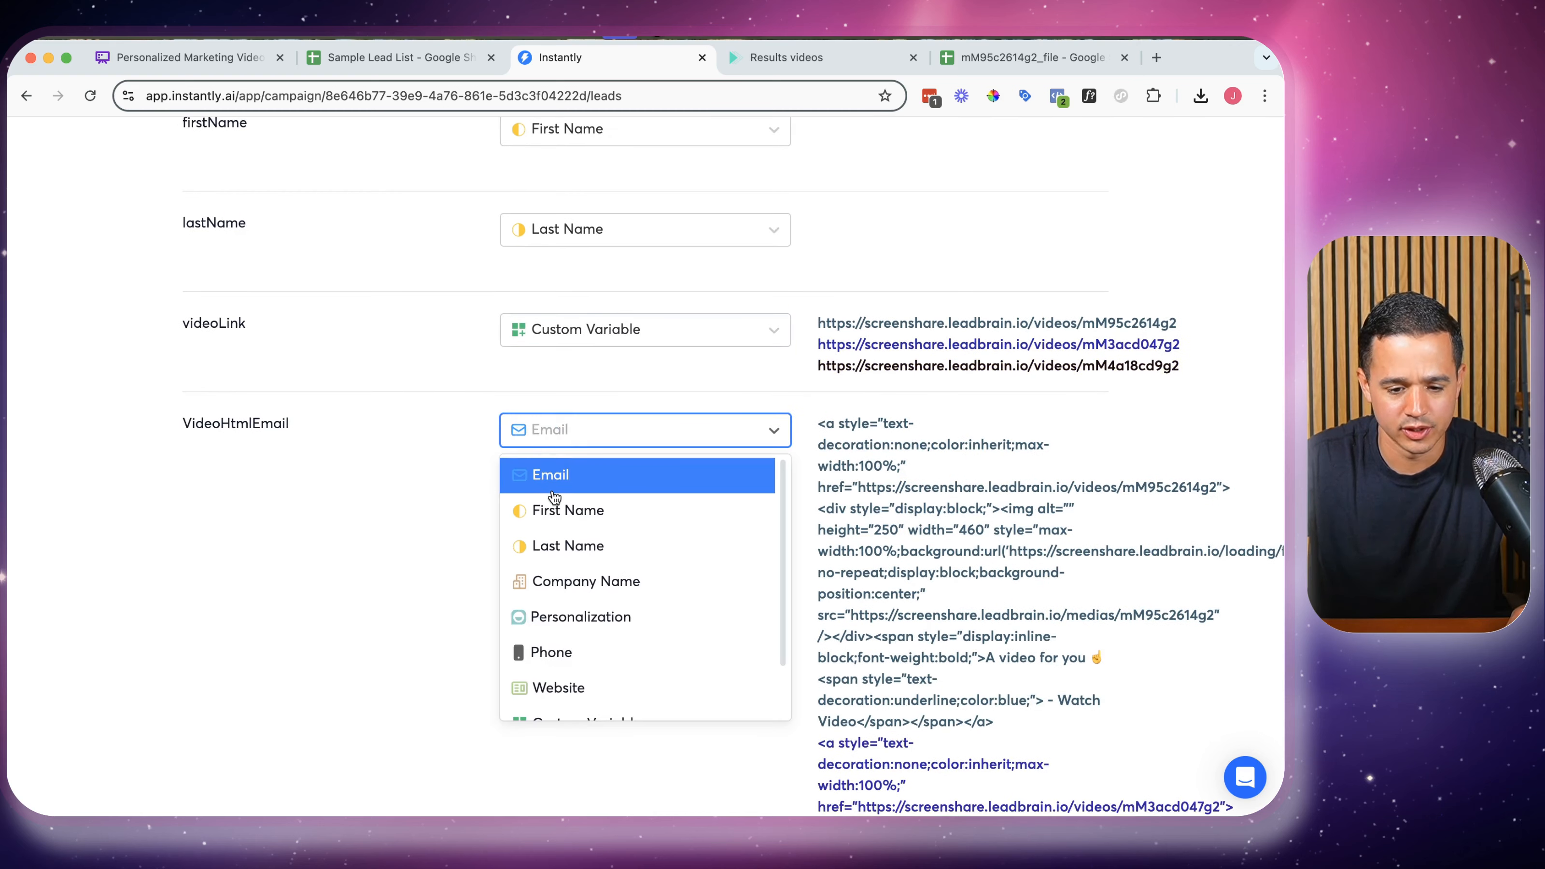
pyautogui.scroll(-1, 587, 647)
pyautogui.click(579, 663)
pyautogui.scroll(-15, 674, 487)
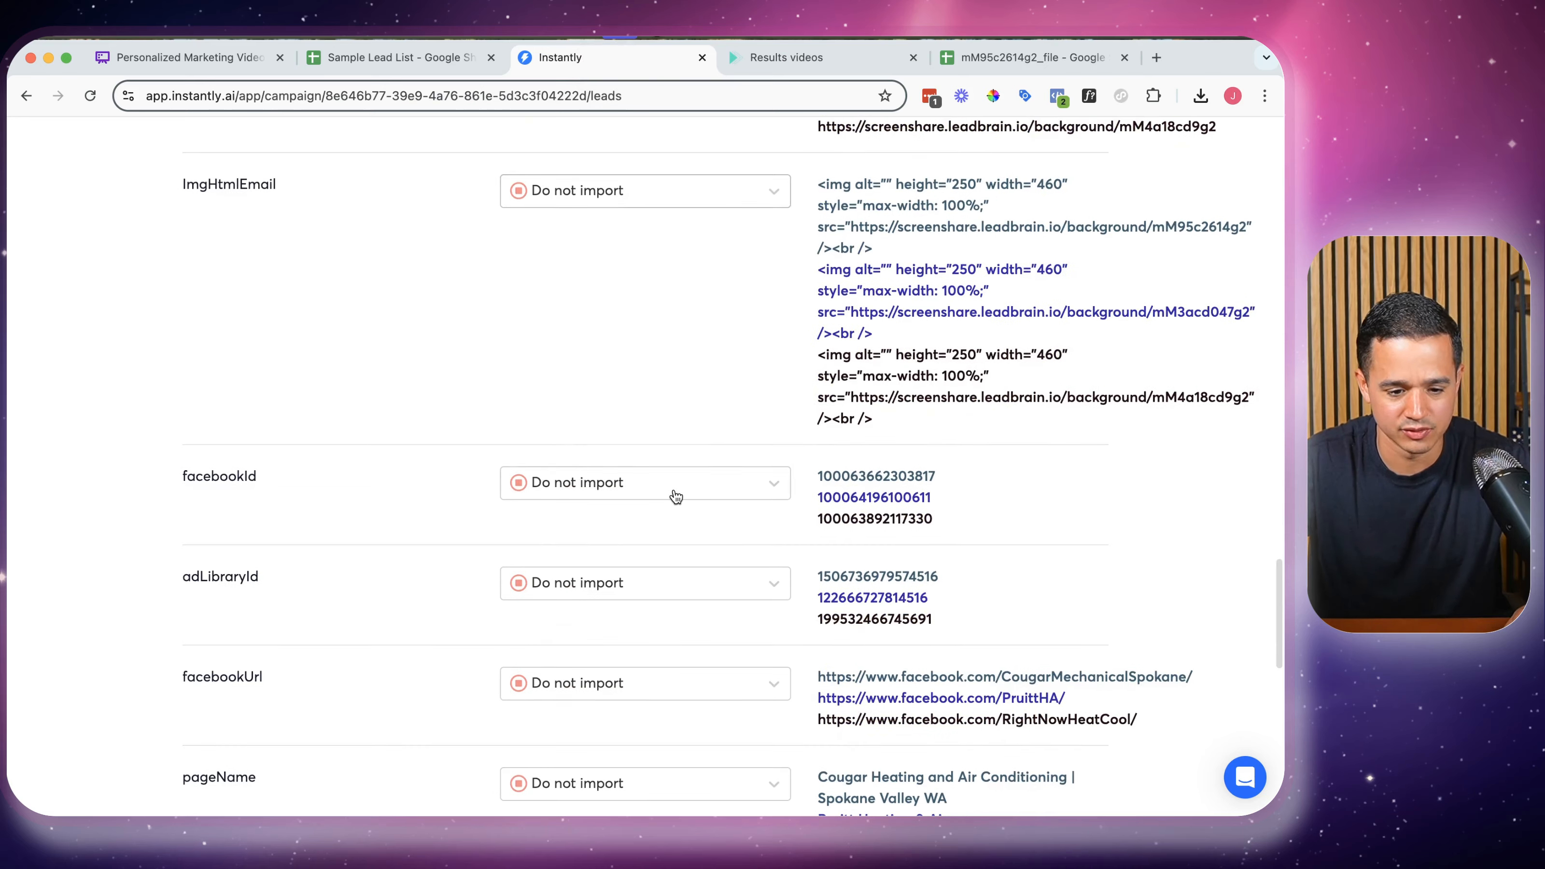
pyautogui.scroll(-8, 672, 485)
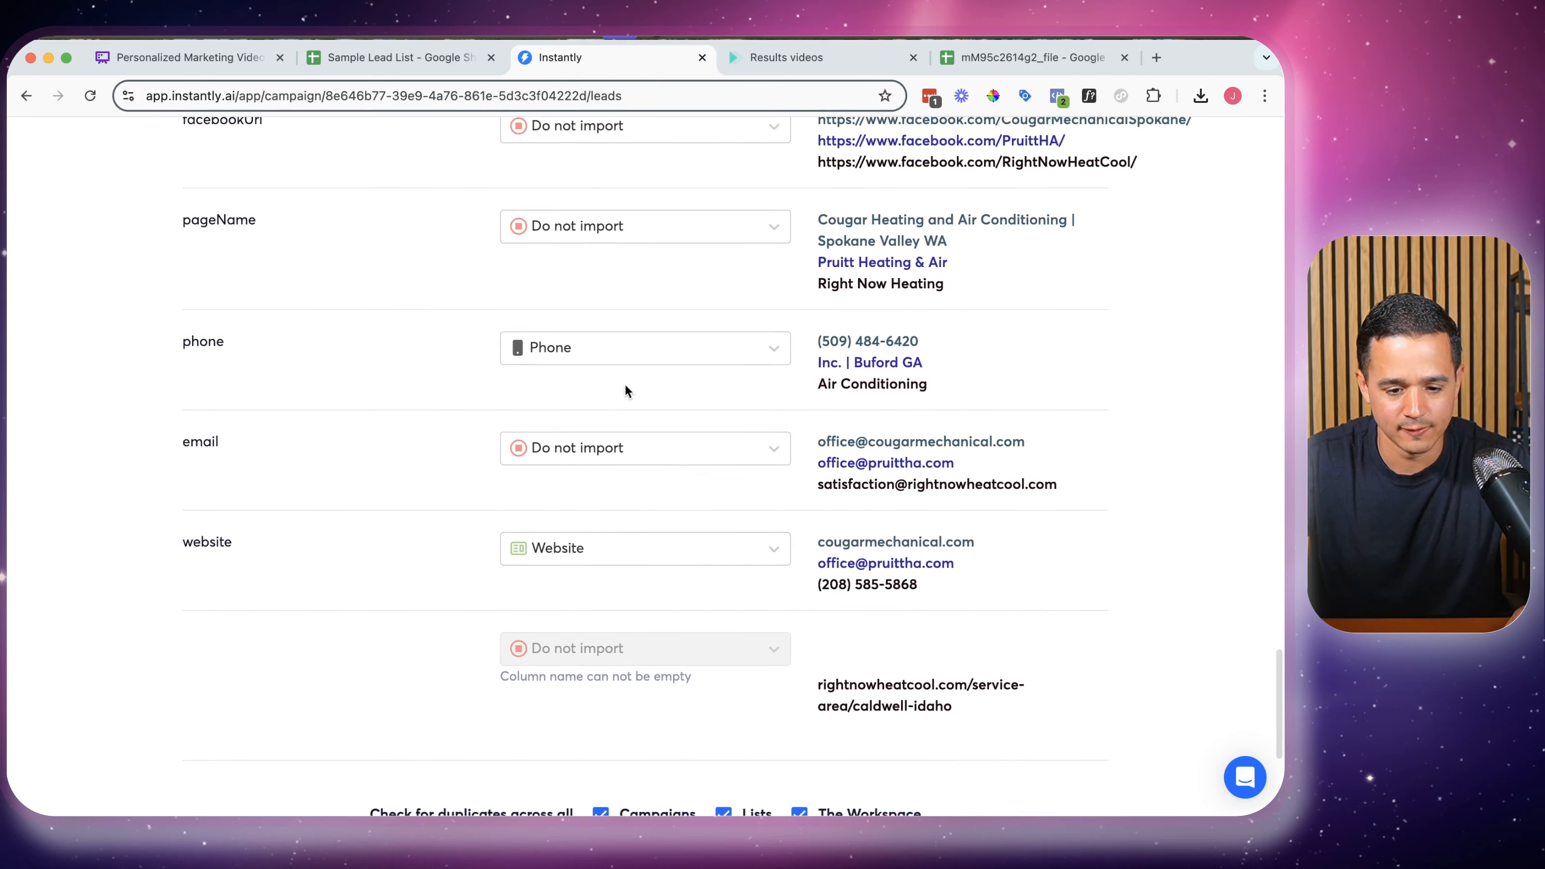
# Map email to Email, skip phone and website, and upload the 3 contacts
pyautogui.click(591, 439)
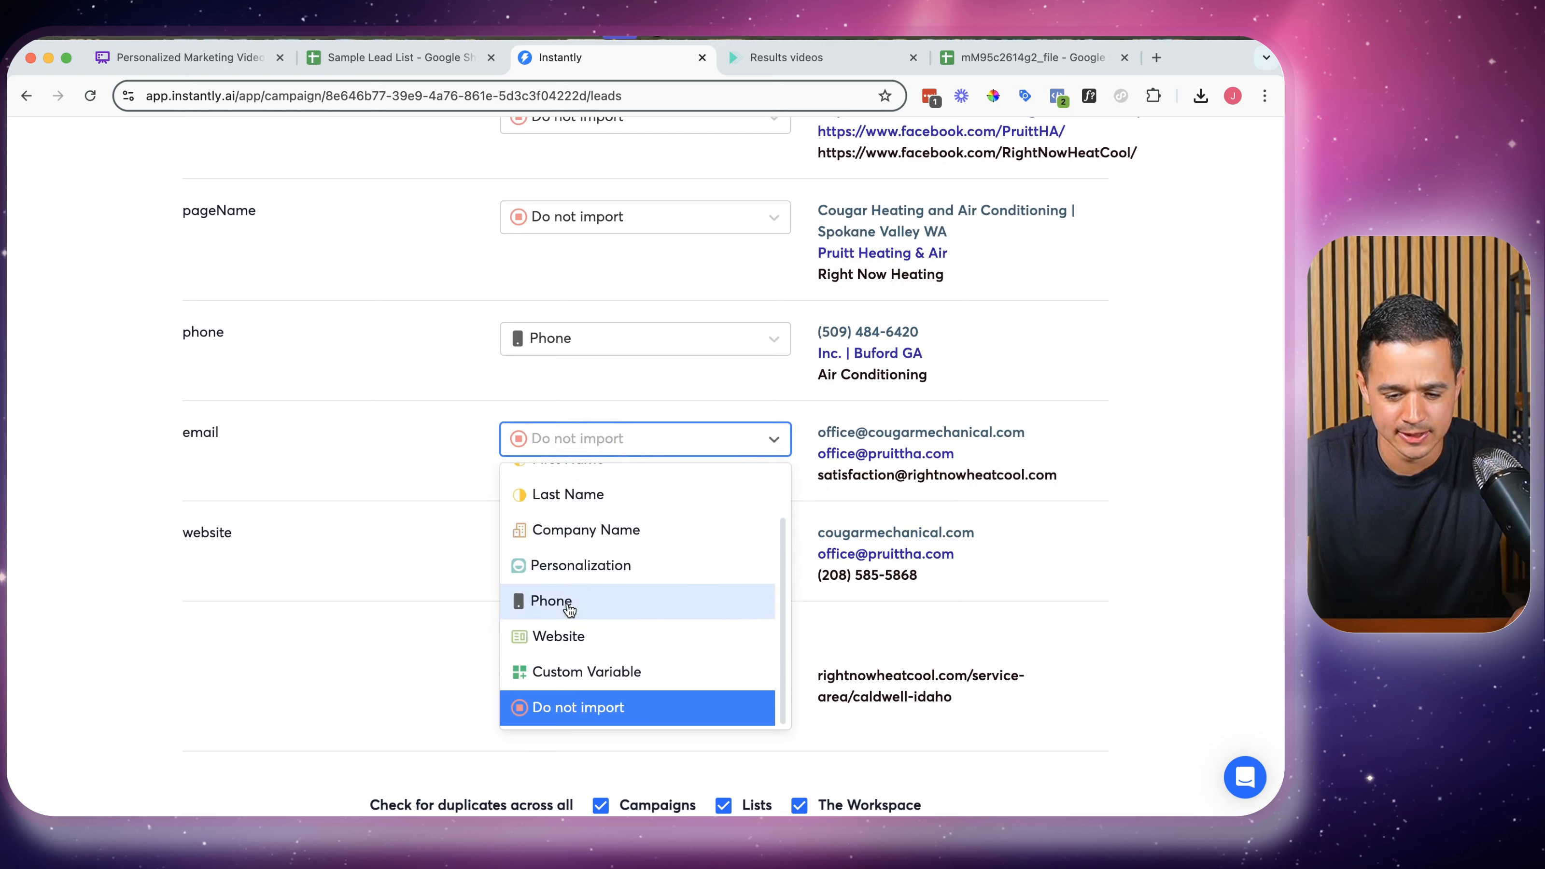
pyautogui.scroll(2, 569, 608)
pyautogui.click(575, 484)
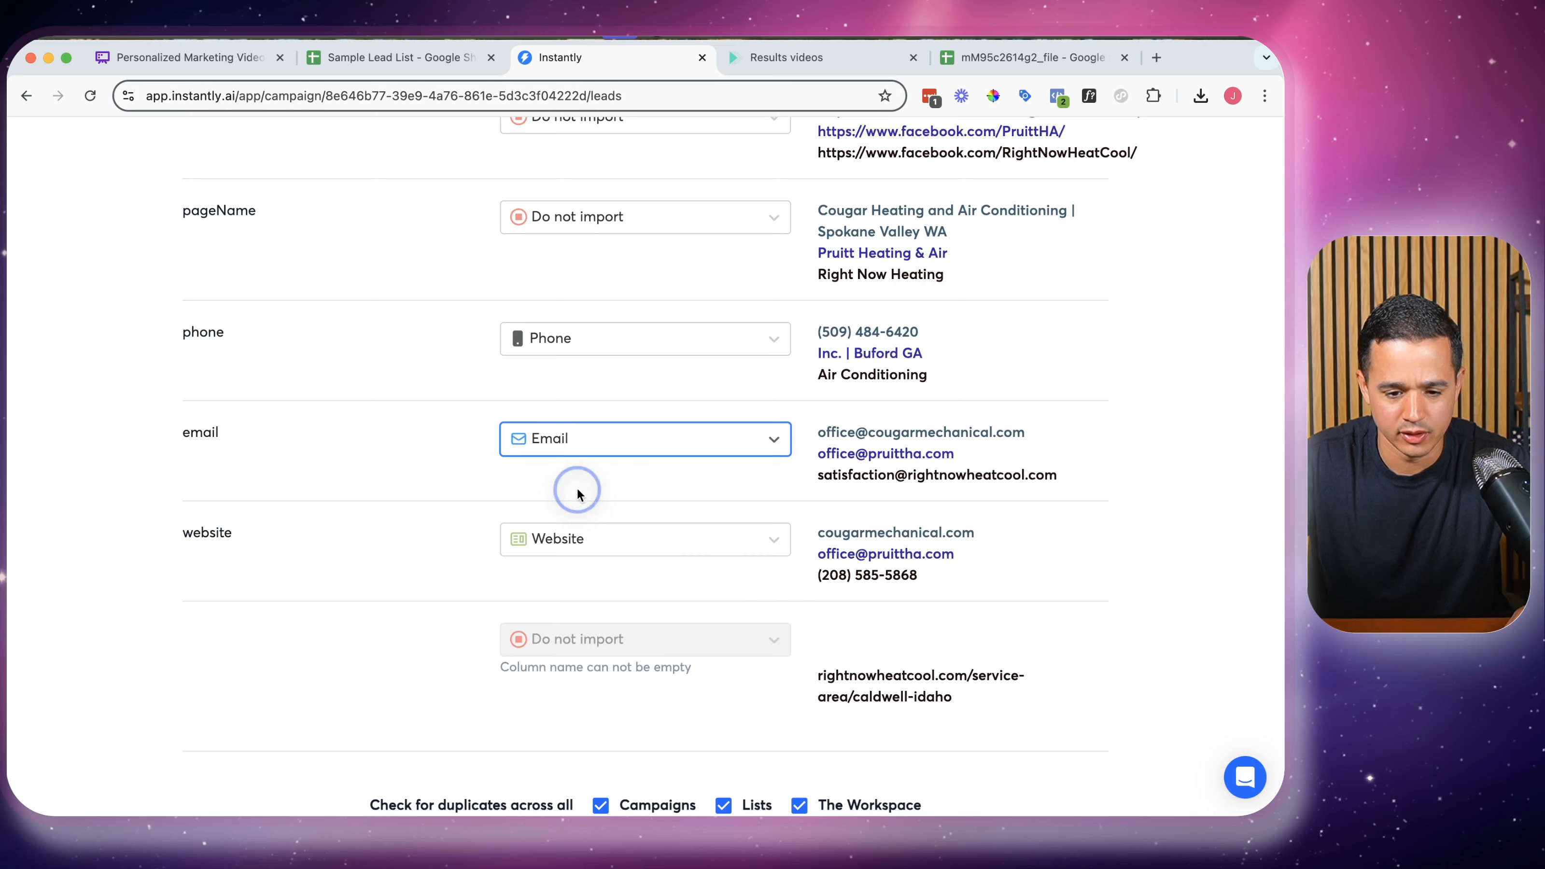
pyautogui.click(601, 346)
pyautogui.scroll(-2, 578, 547)
pyautogui.click(569, 607)
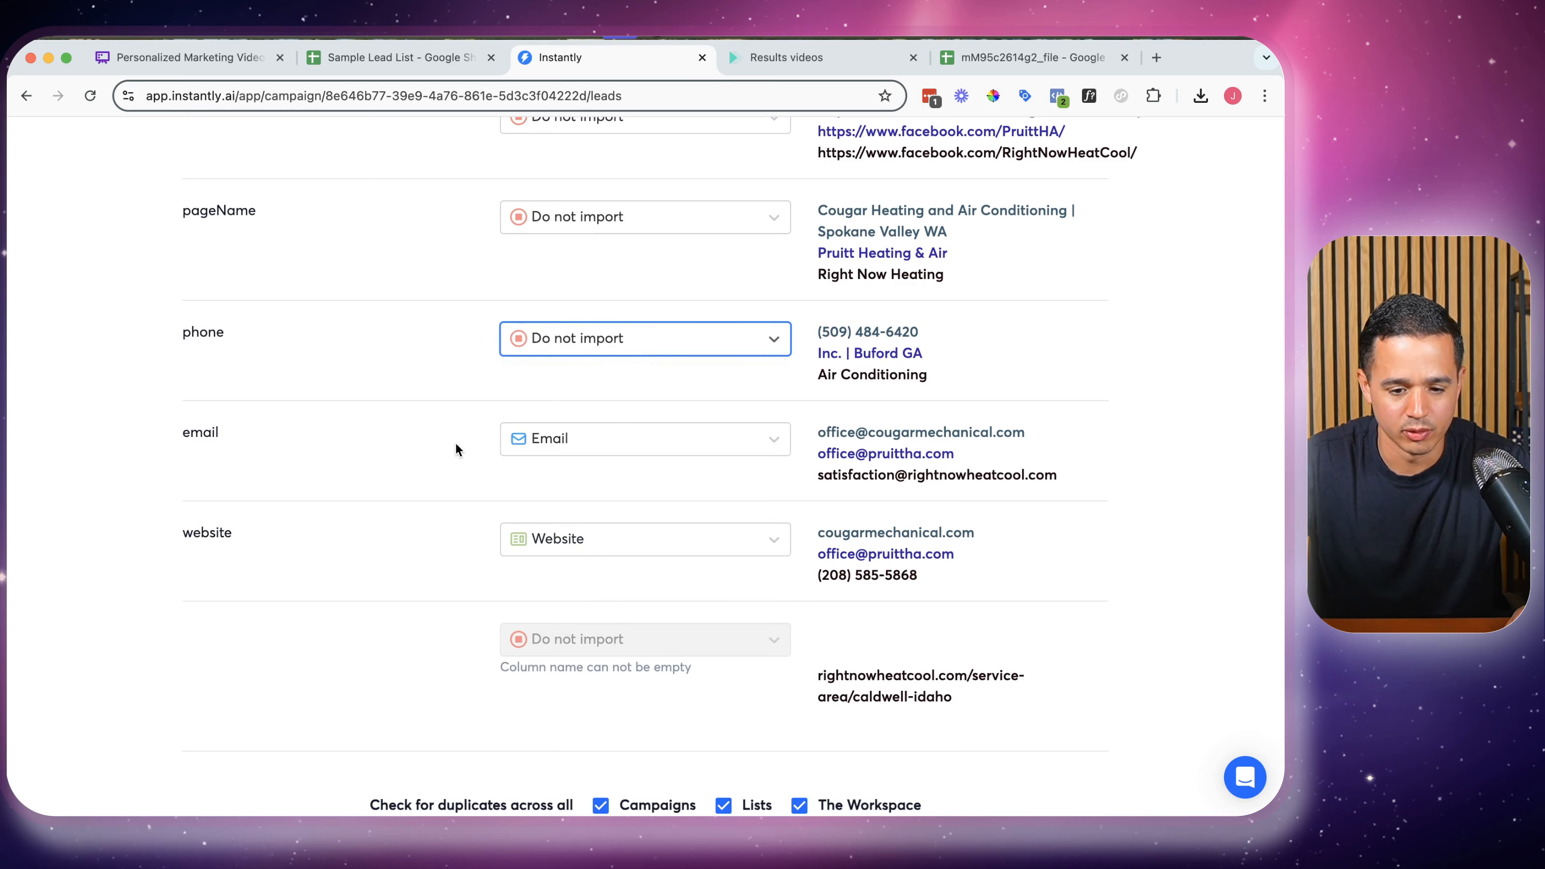
pyautogui.scroll(-3, 457, 449)
pyautogui.click(584, 368)
pyautogui.scroll(-2, 577, 566)
pyautogui.click(571, 628)
pyautogui.scroll(-2, 577, 609)
pyautogui.click(633, 761)
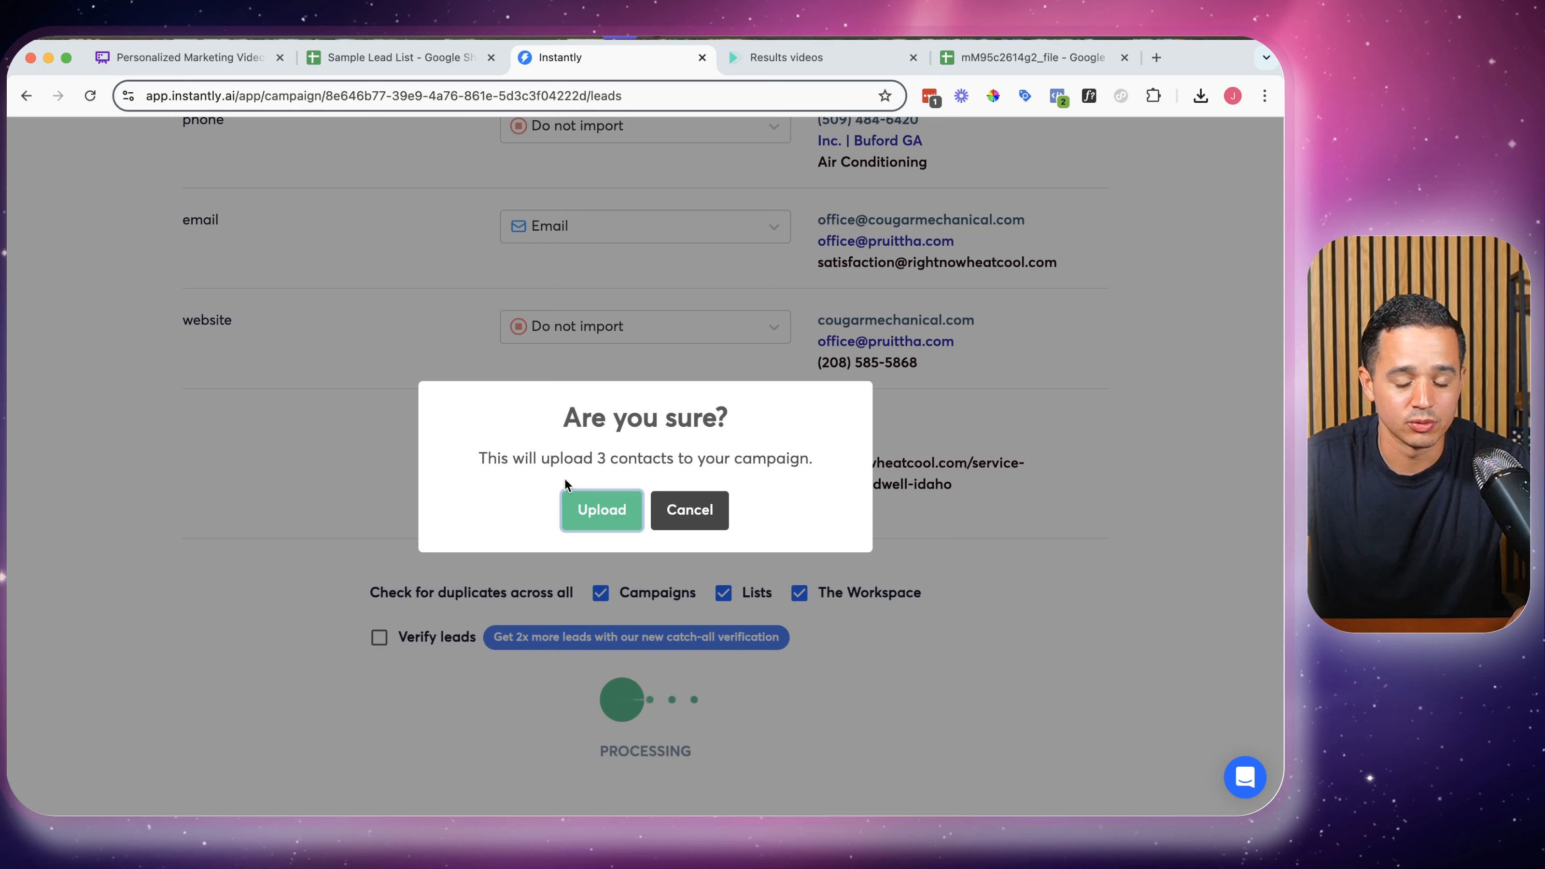
pyautogui.click(603, 511)
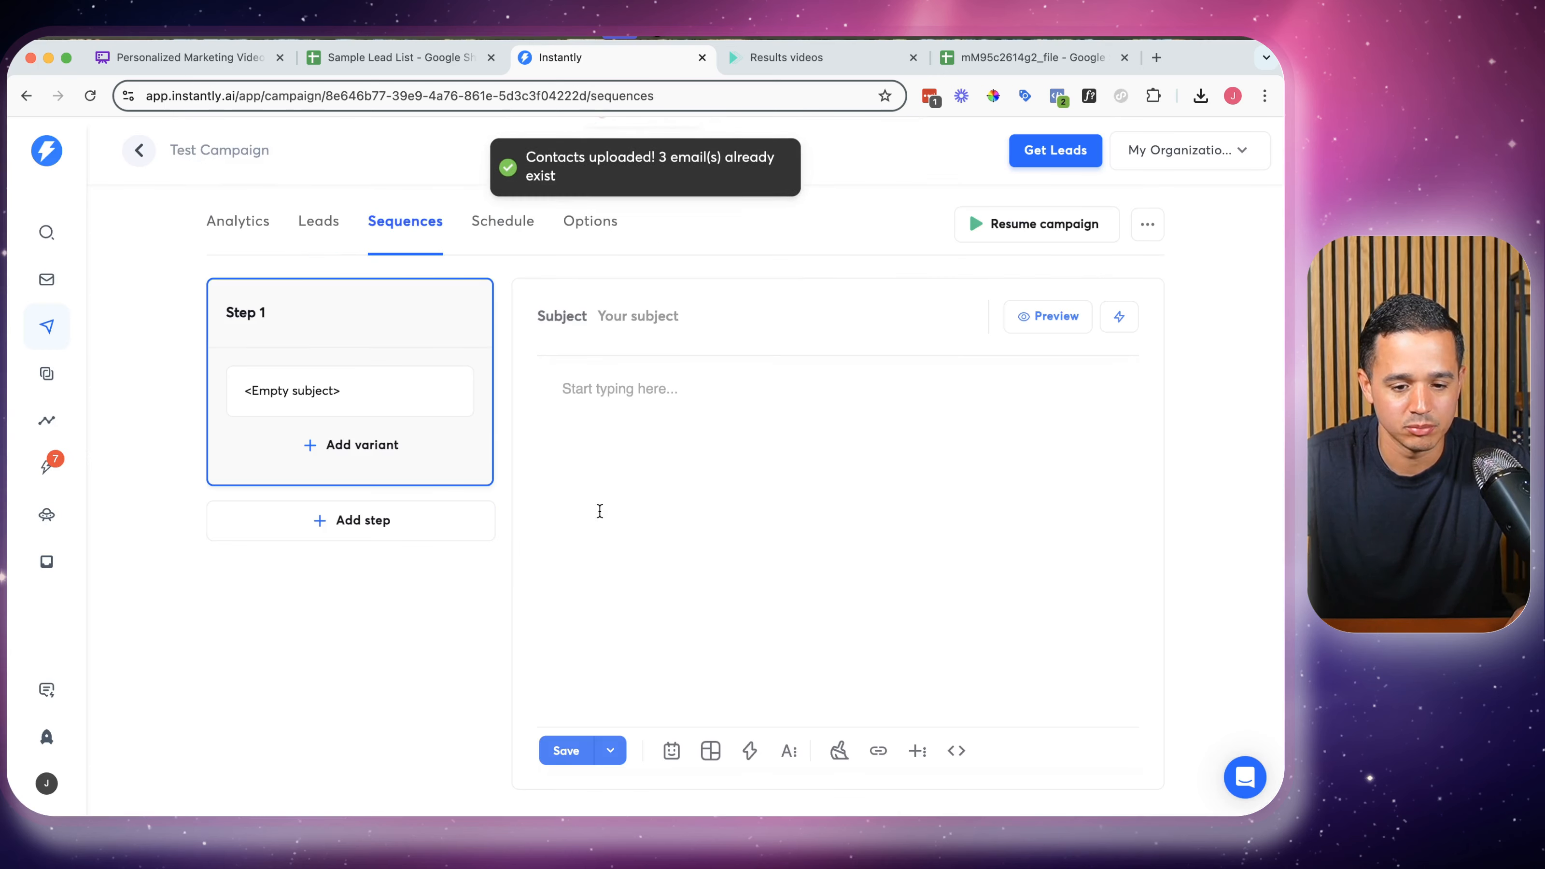
# Paste the video thumbnail HTML into Step 1's email through code view
pyautogui.click(763, 57)
pyautogui.click(608, 57)
pyautogui.click(956, 751)
pyautogui.write('A video for you ☝ {{firstName}} {{lastName}} - Watch Video')
pyautogui.click(956, 750)
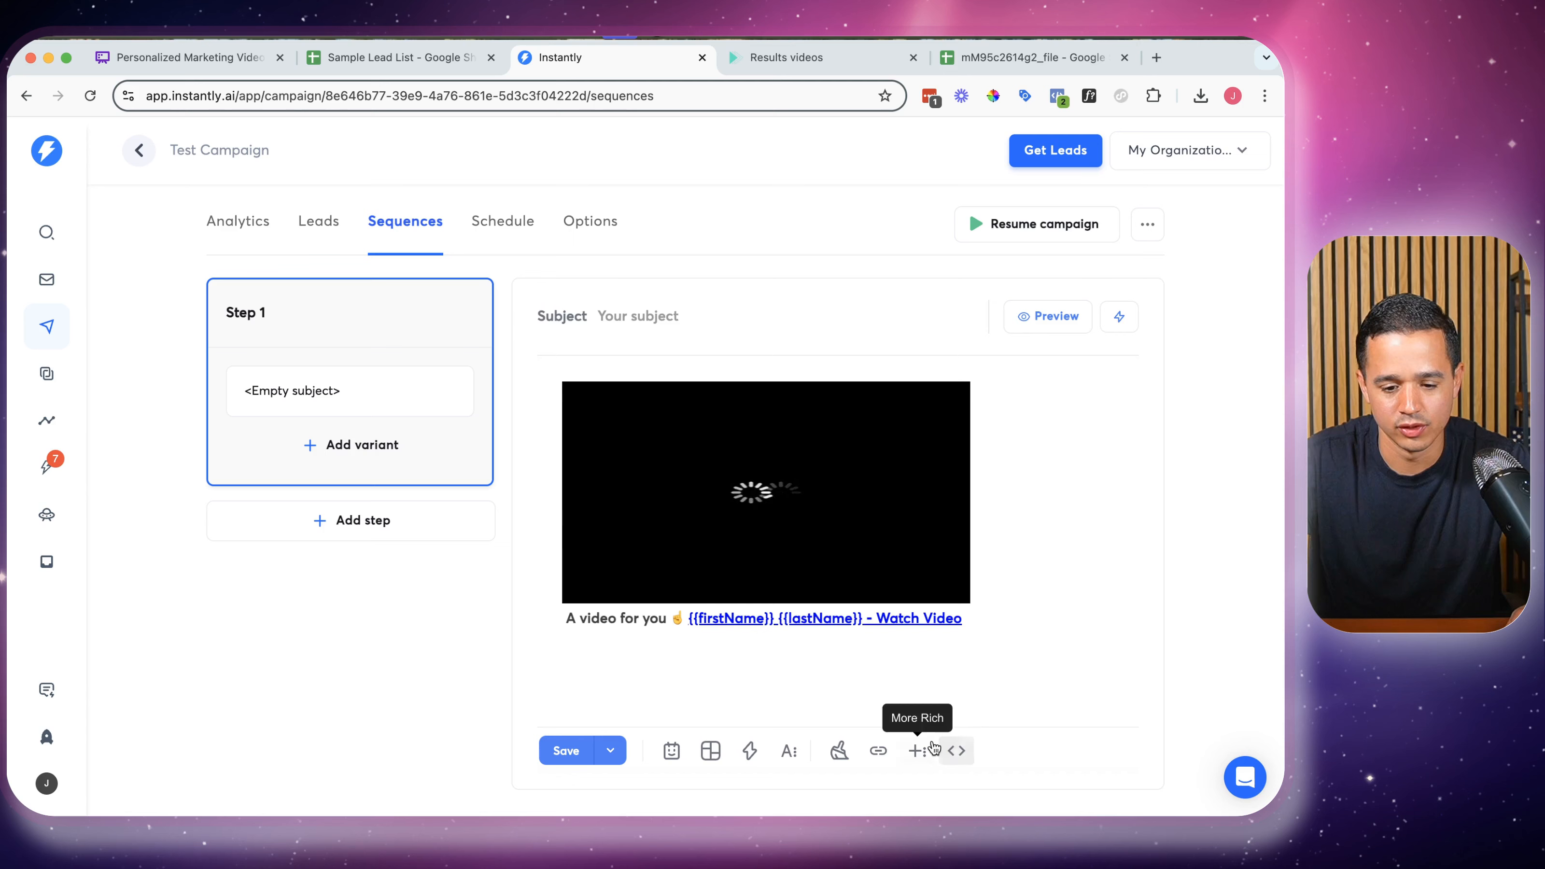
# Preview the Step 1 email from the first sending account, then close the preview
pyautogui.click(1061, 318)
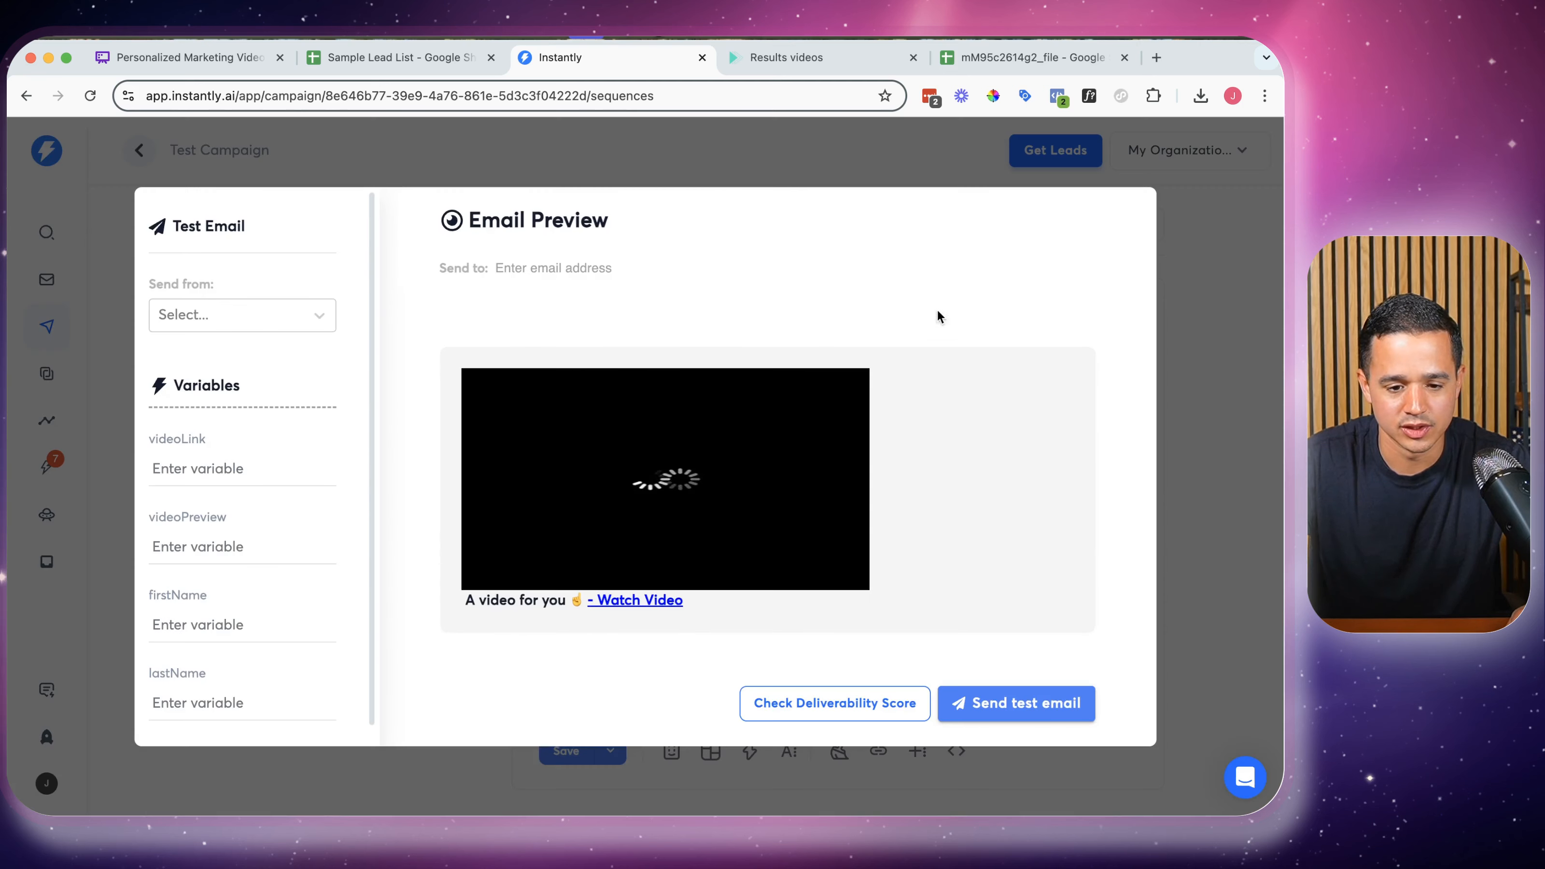
pyautogui.scroll(-1, 258, 426)
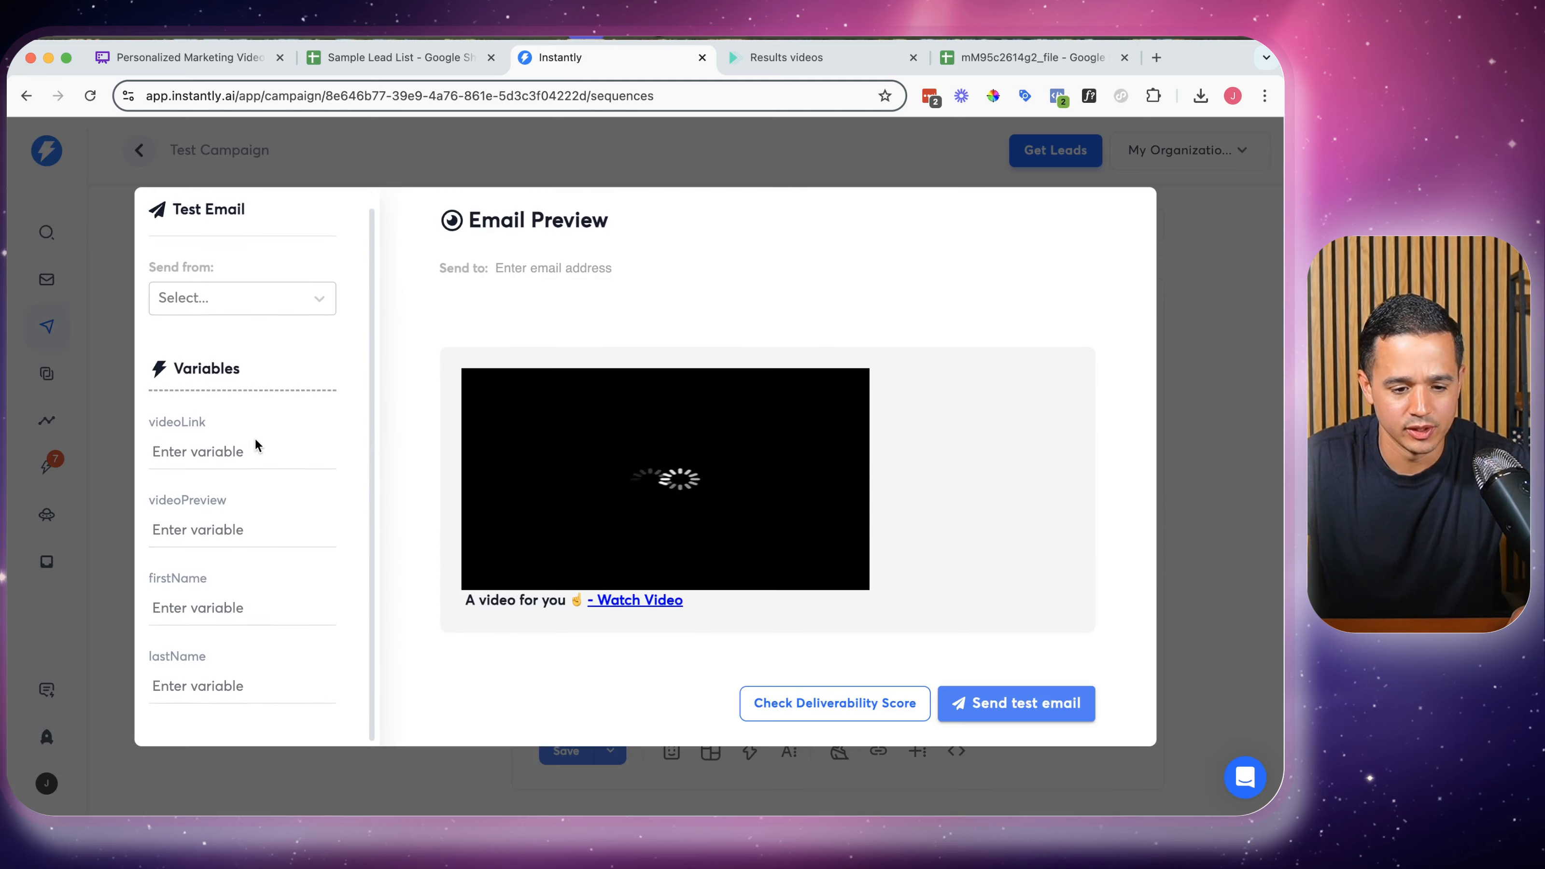
pyautogui.click(221, 304)
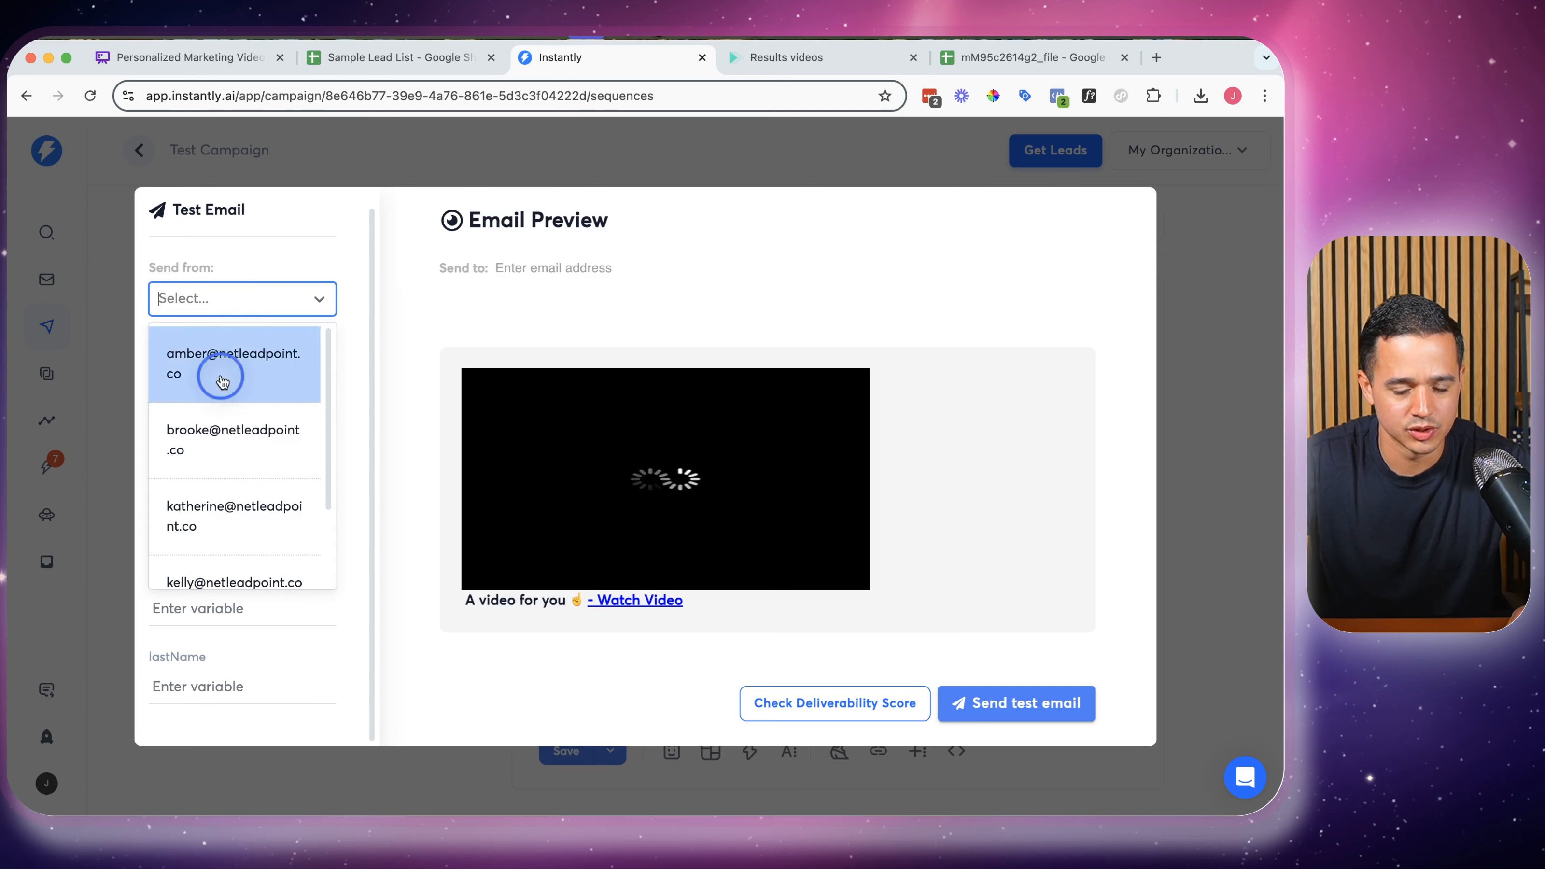
pyautogui.click(220, 388)
pyautogui.scroll(-3, 225, 428)
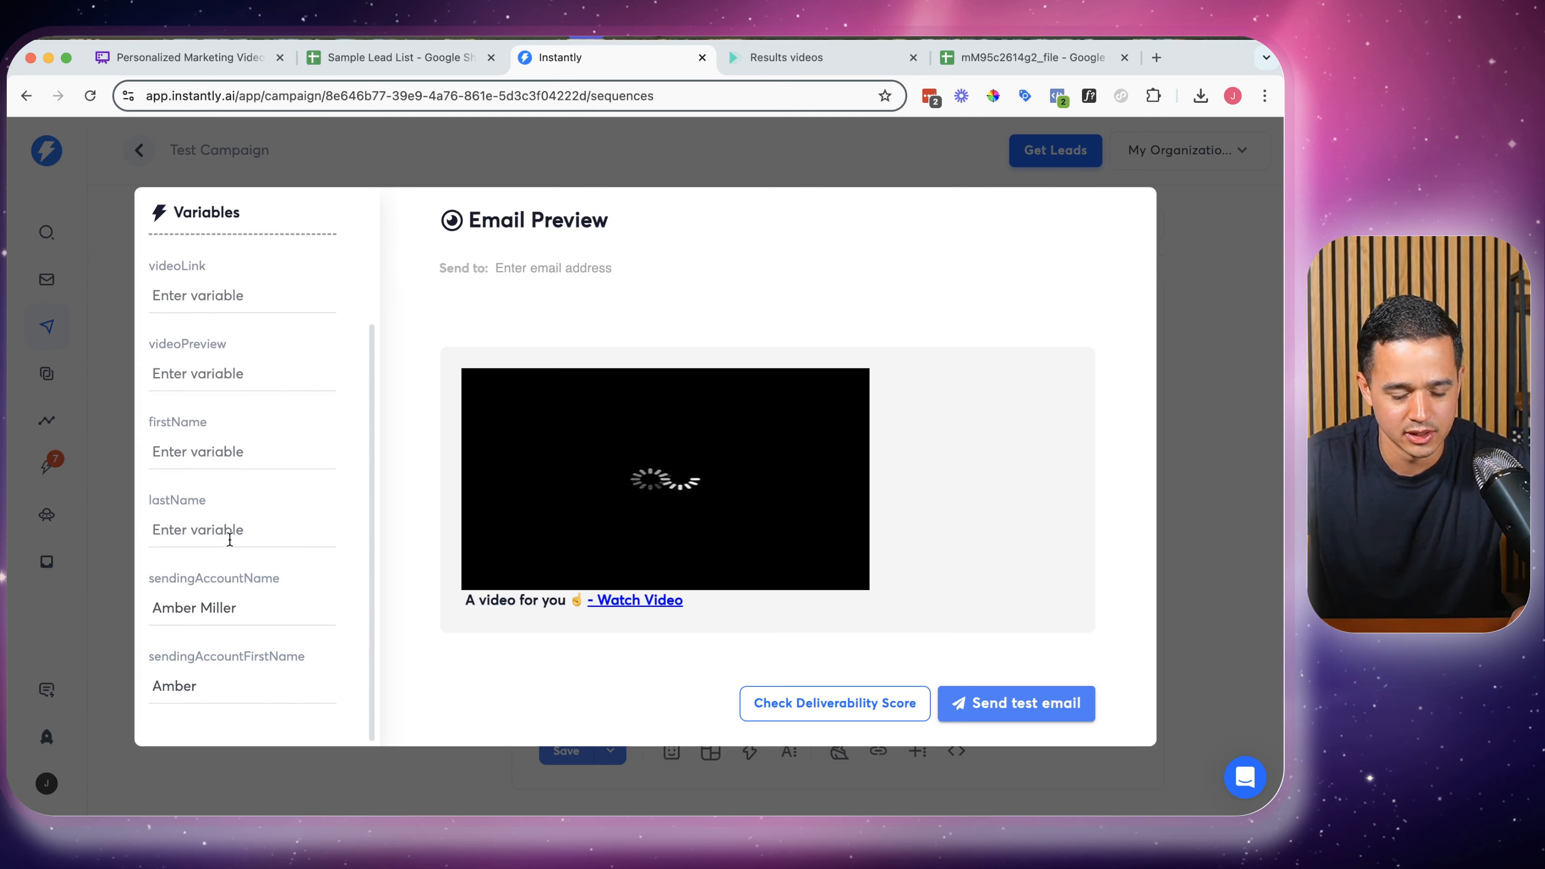
pyautogui.scroll(2, 238, 404)
pyautogui.click(216, 345)
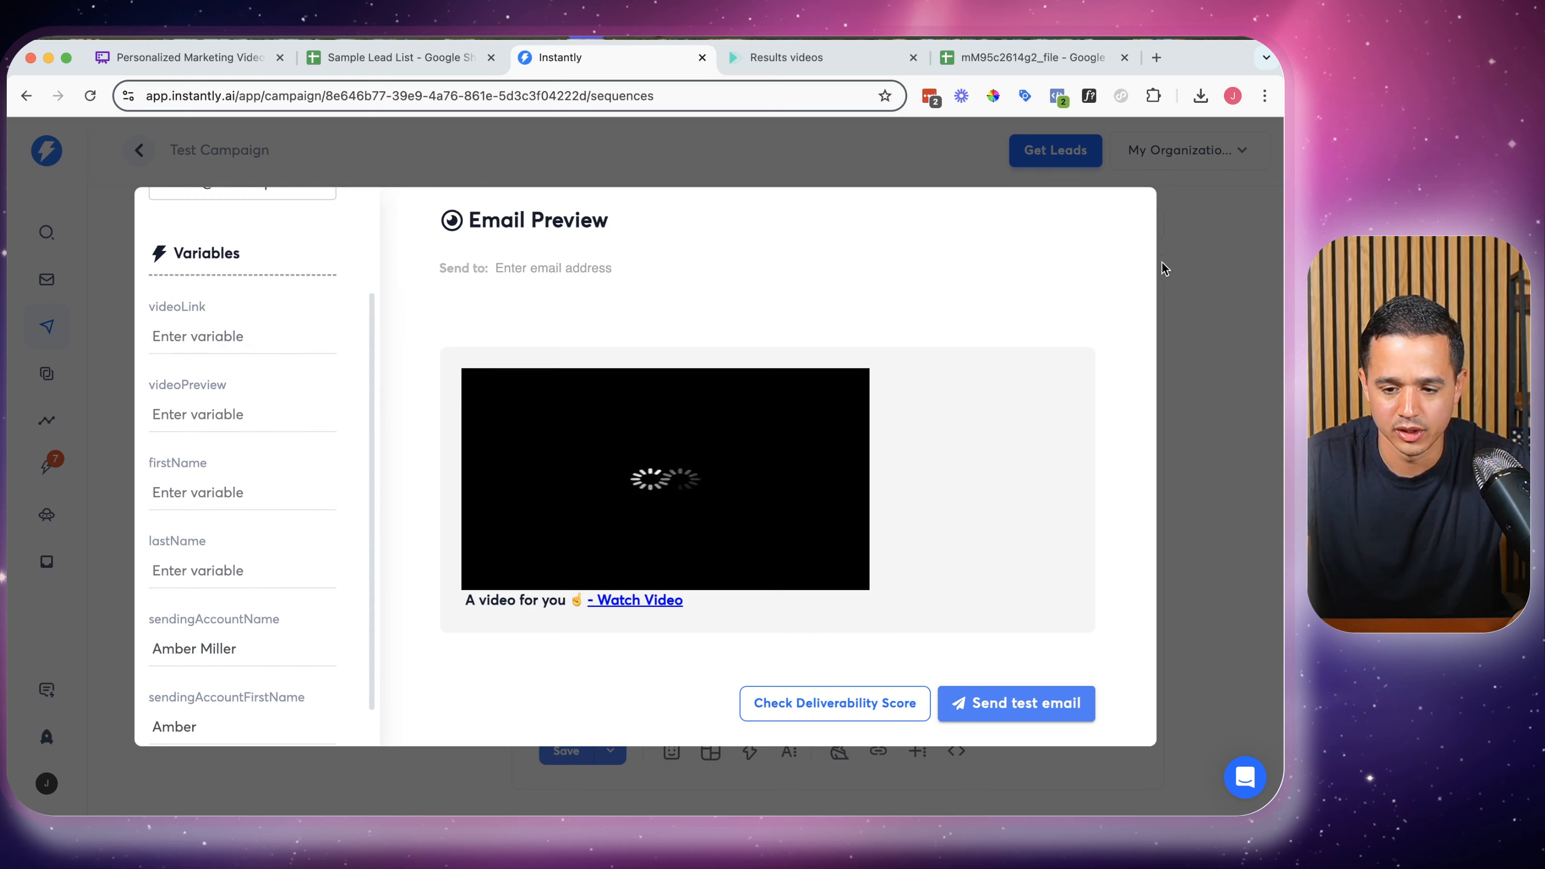
pyautogui.press('Escape')
pyautogui.click(311, 226)
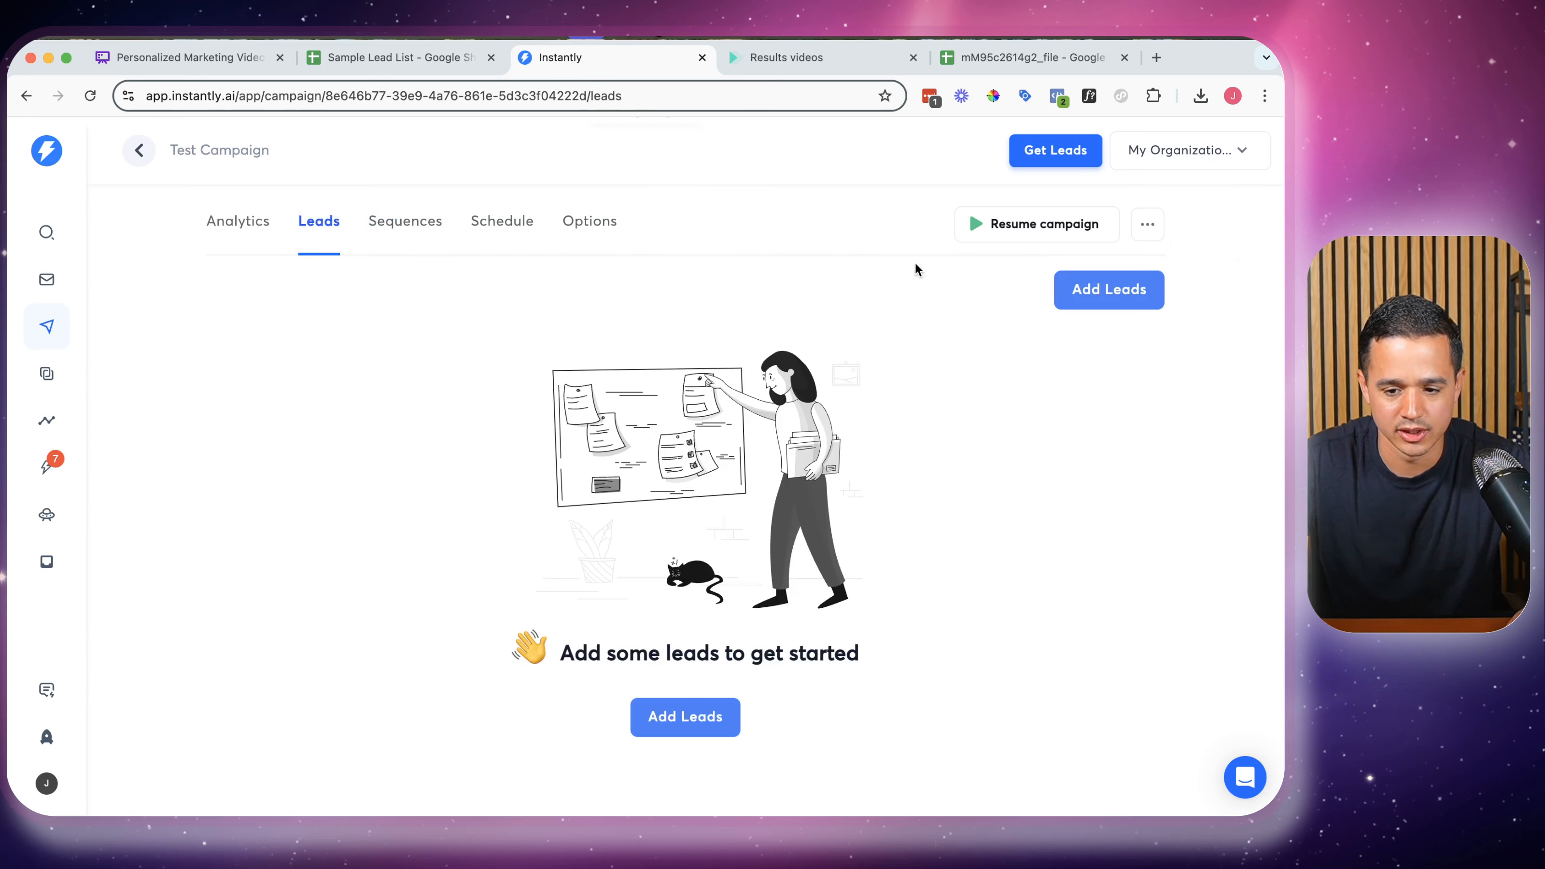
# Reload and open the email sequence of the 'test campaign video' campaign
pyautogui.click(90, 95)
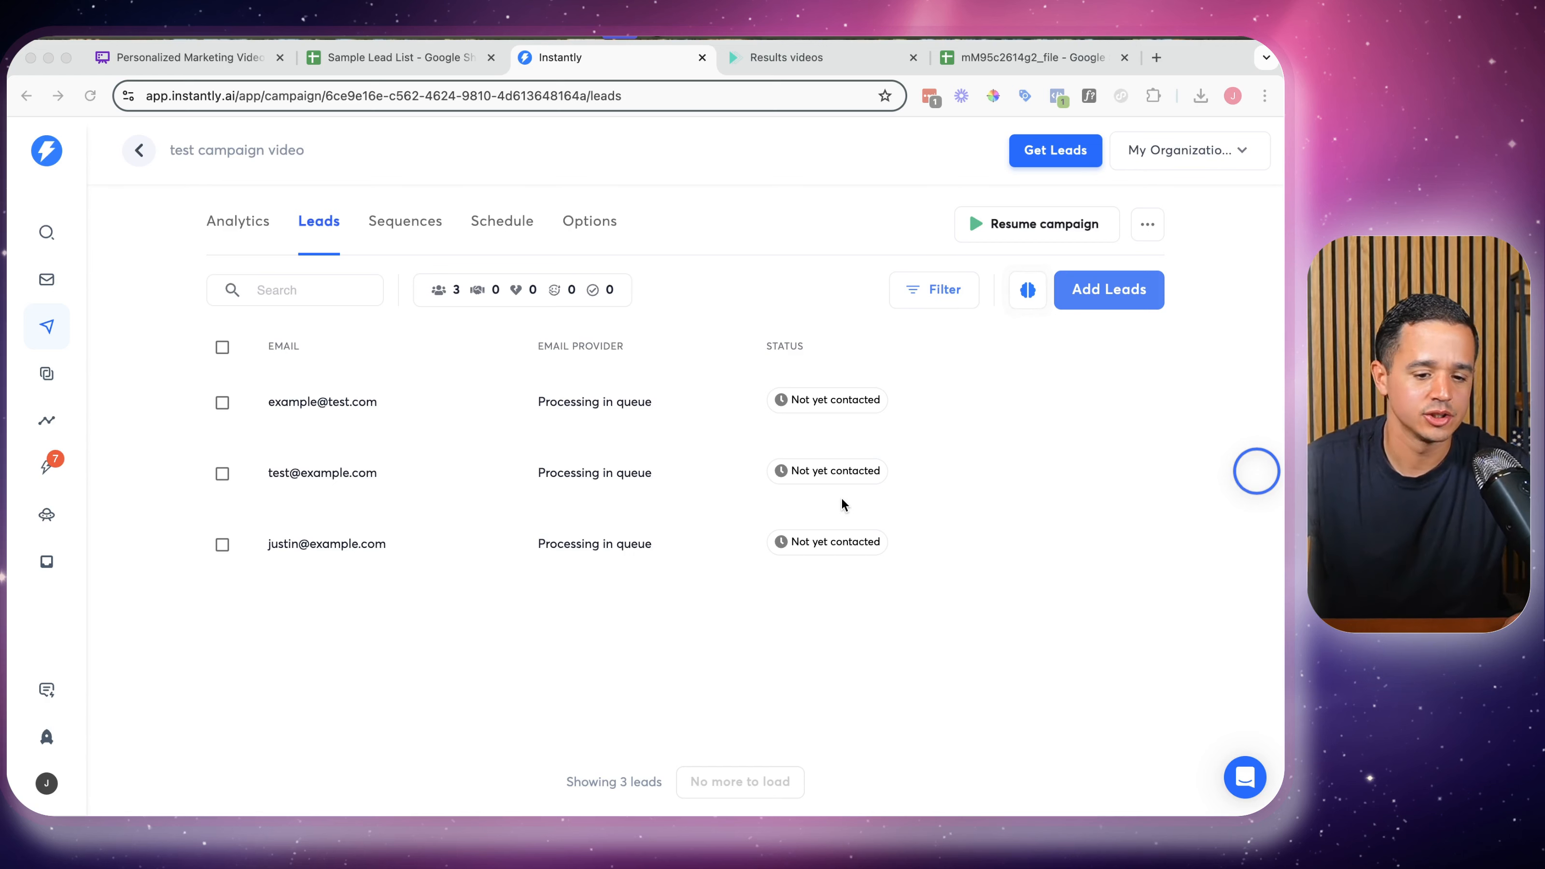
pyautogui.click(405, 221)
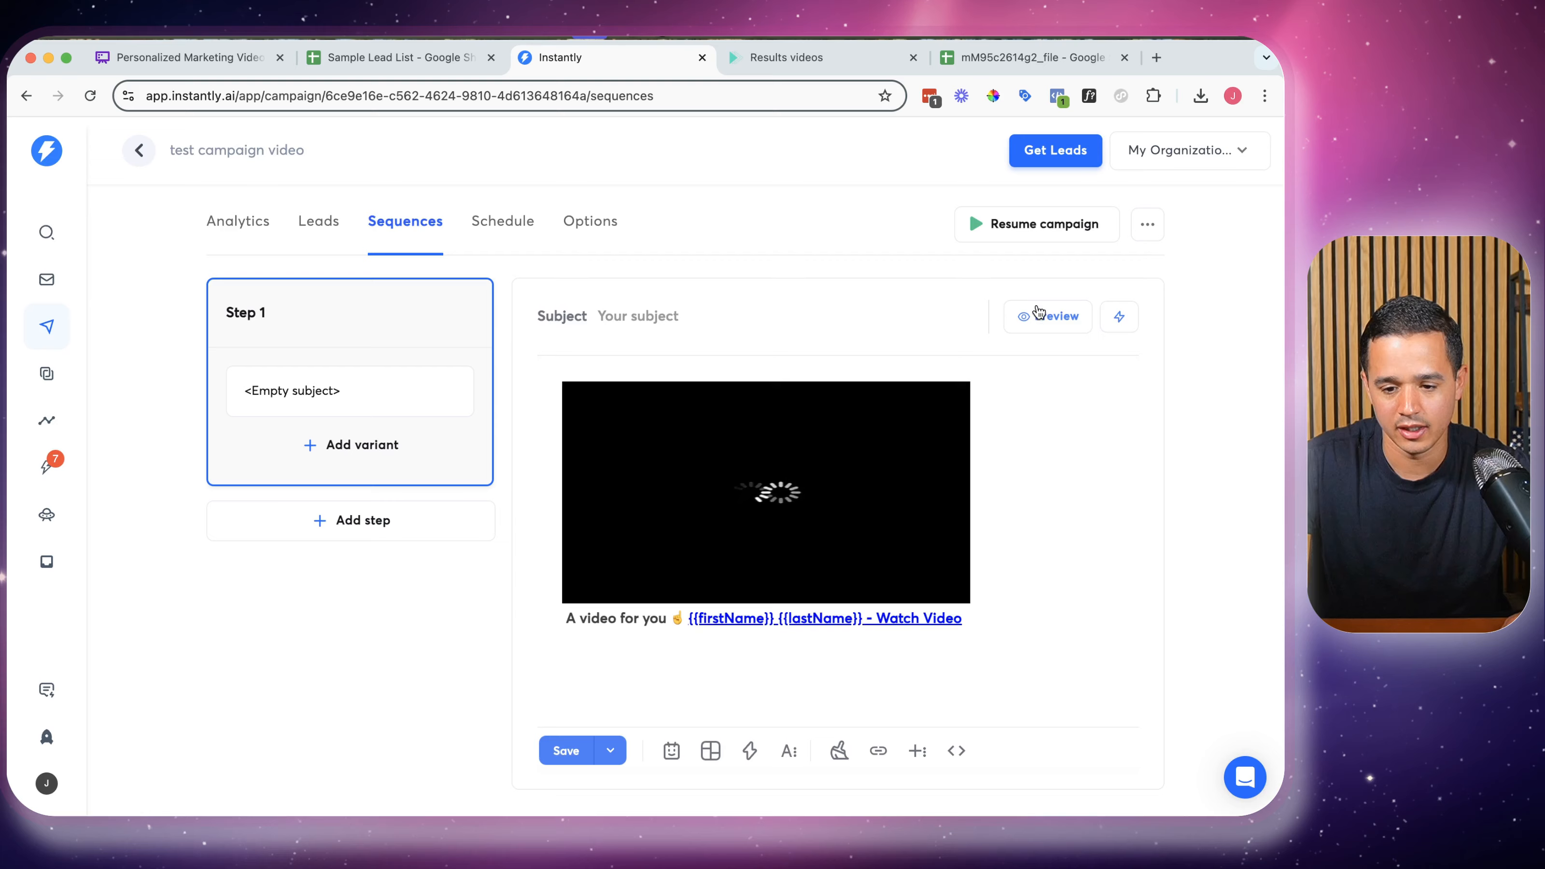
# Send a preview test of the video email to your own address from the first sending account
pyautogui.click(1034, 309)
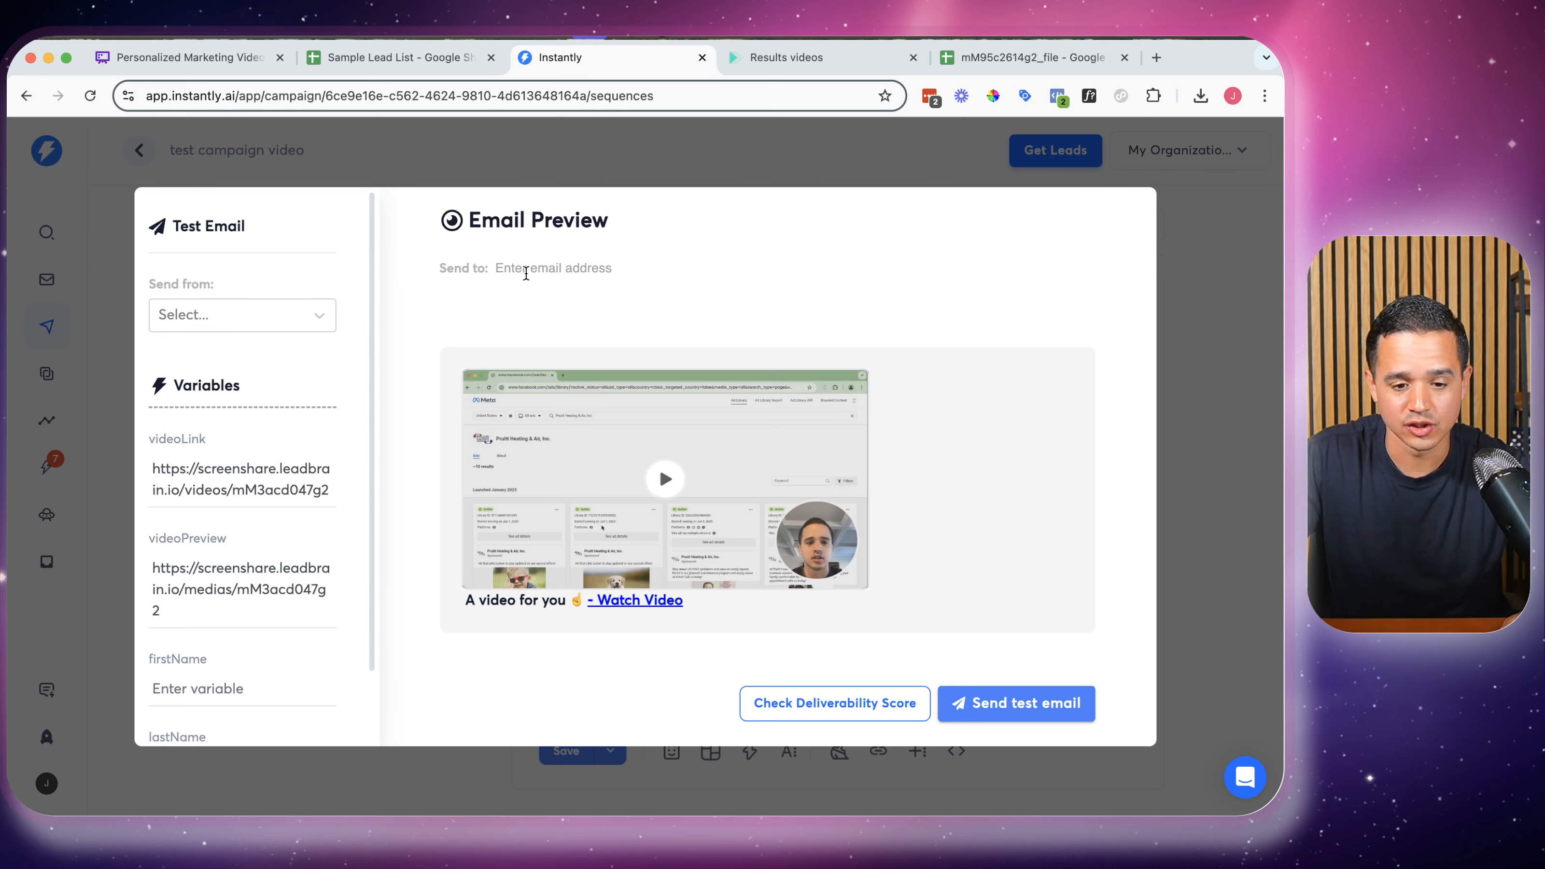
pyautogui.click(527, 272)
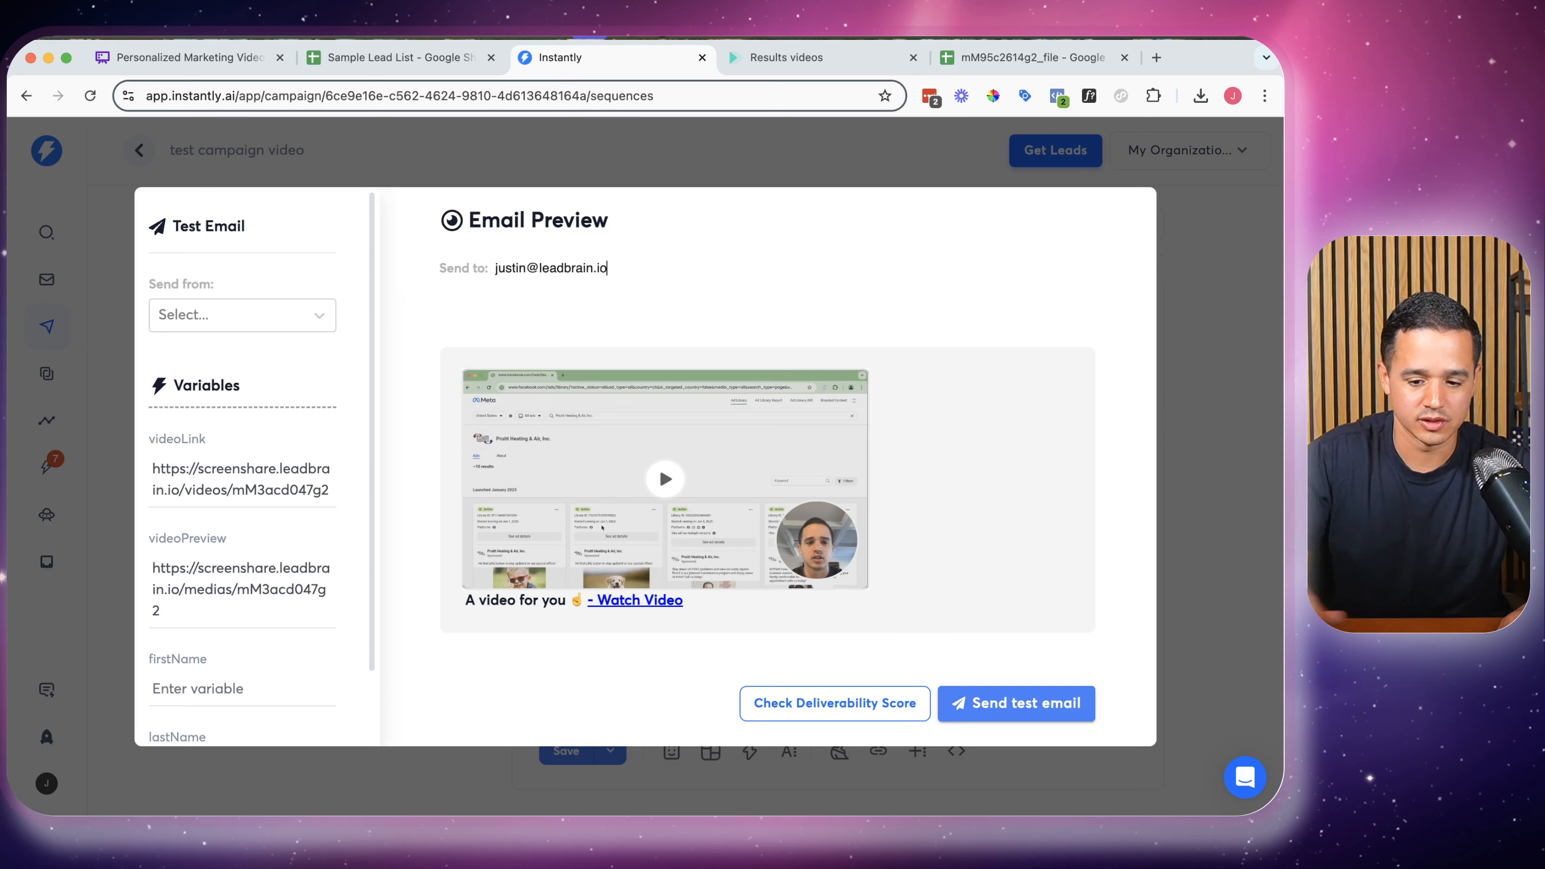
pyautogui.click(259, 329)
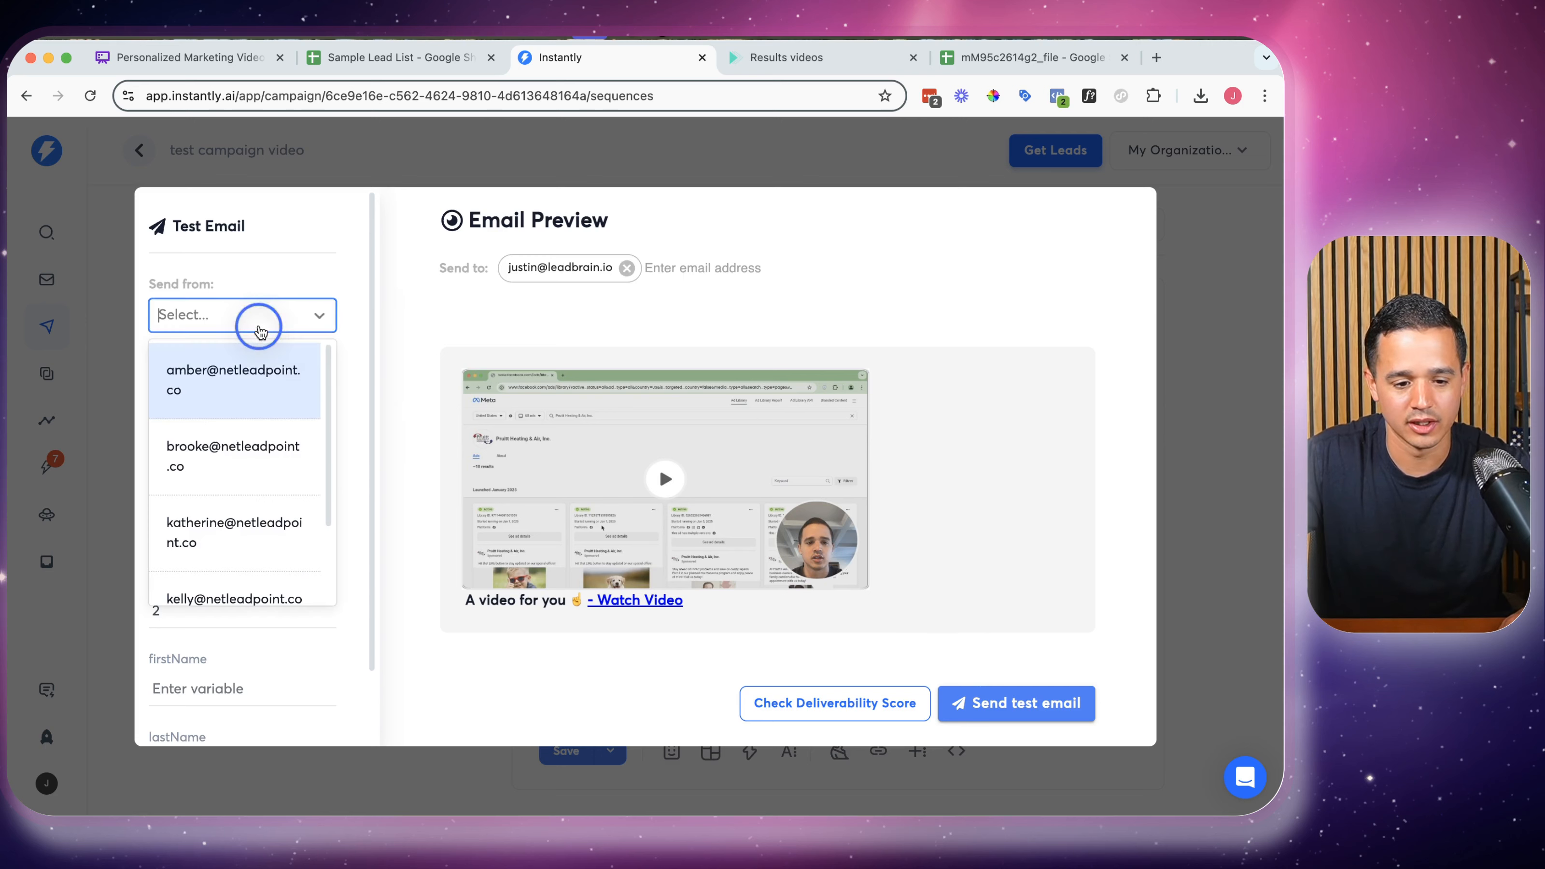
pyautogui.click(256, 382)
pyautogui.click(1015, 703)
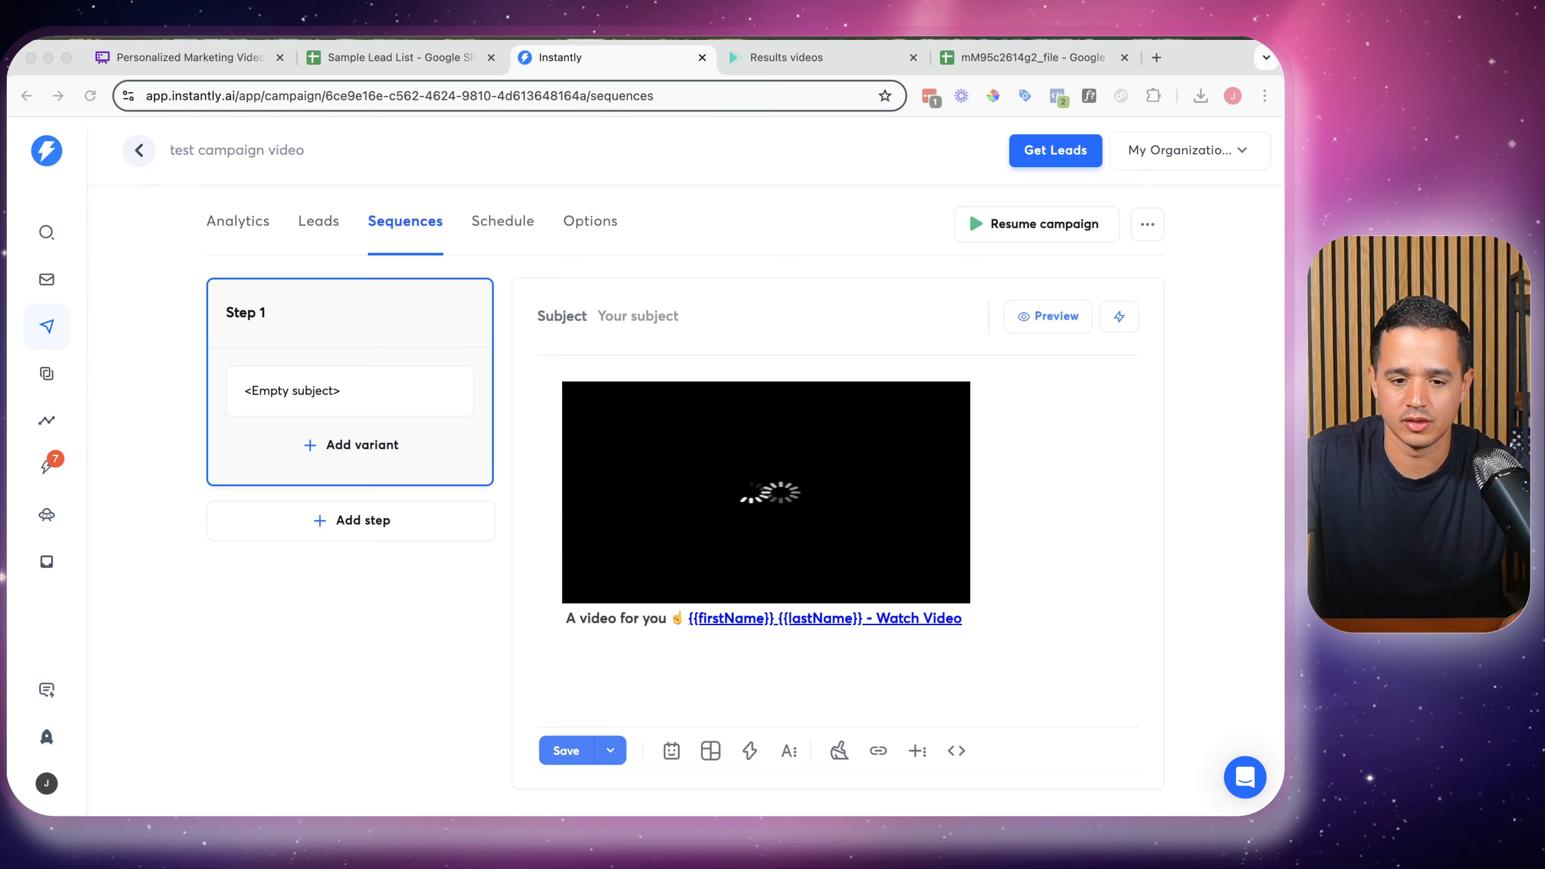
# Open the received test email in Gmail to confirm the thumbnail, then return to the Personalized Marketing Videos board
pyautogui.click(914, 73)
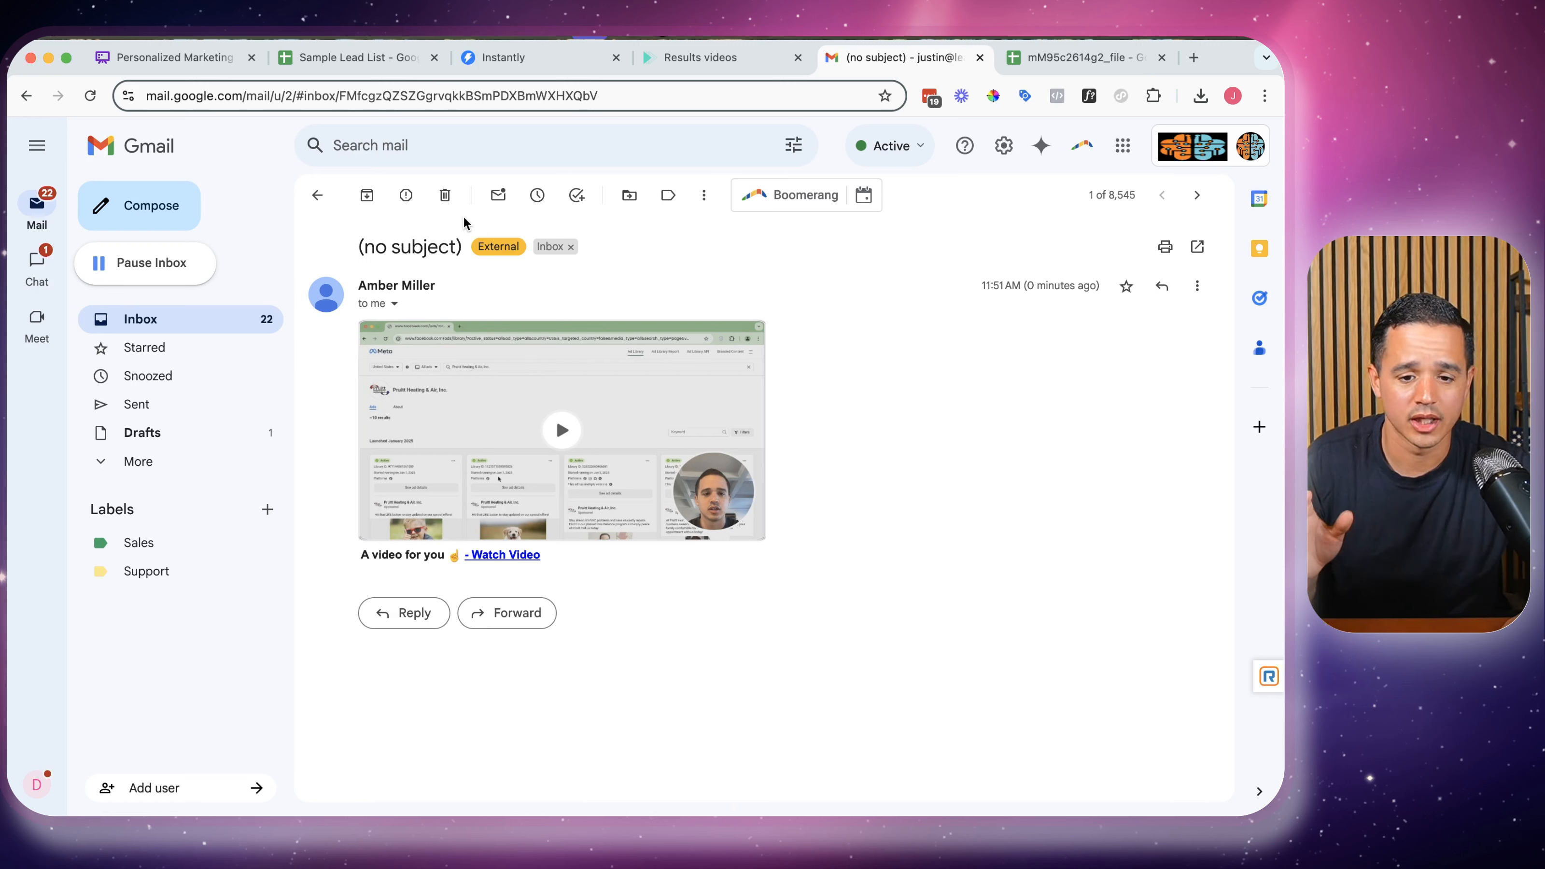
pyautogui.click(203, 61)
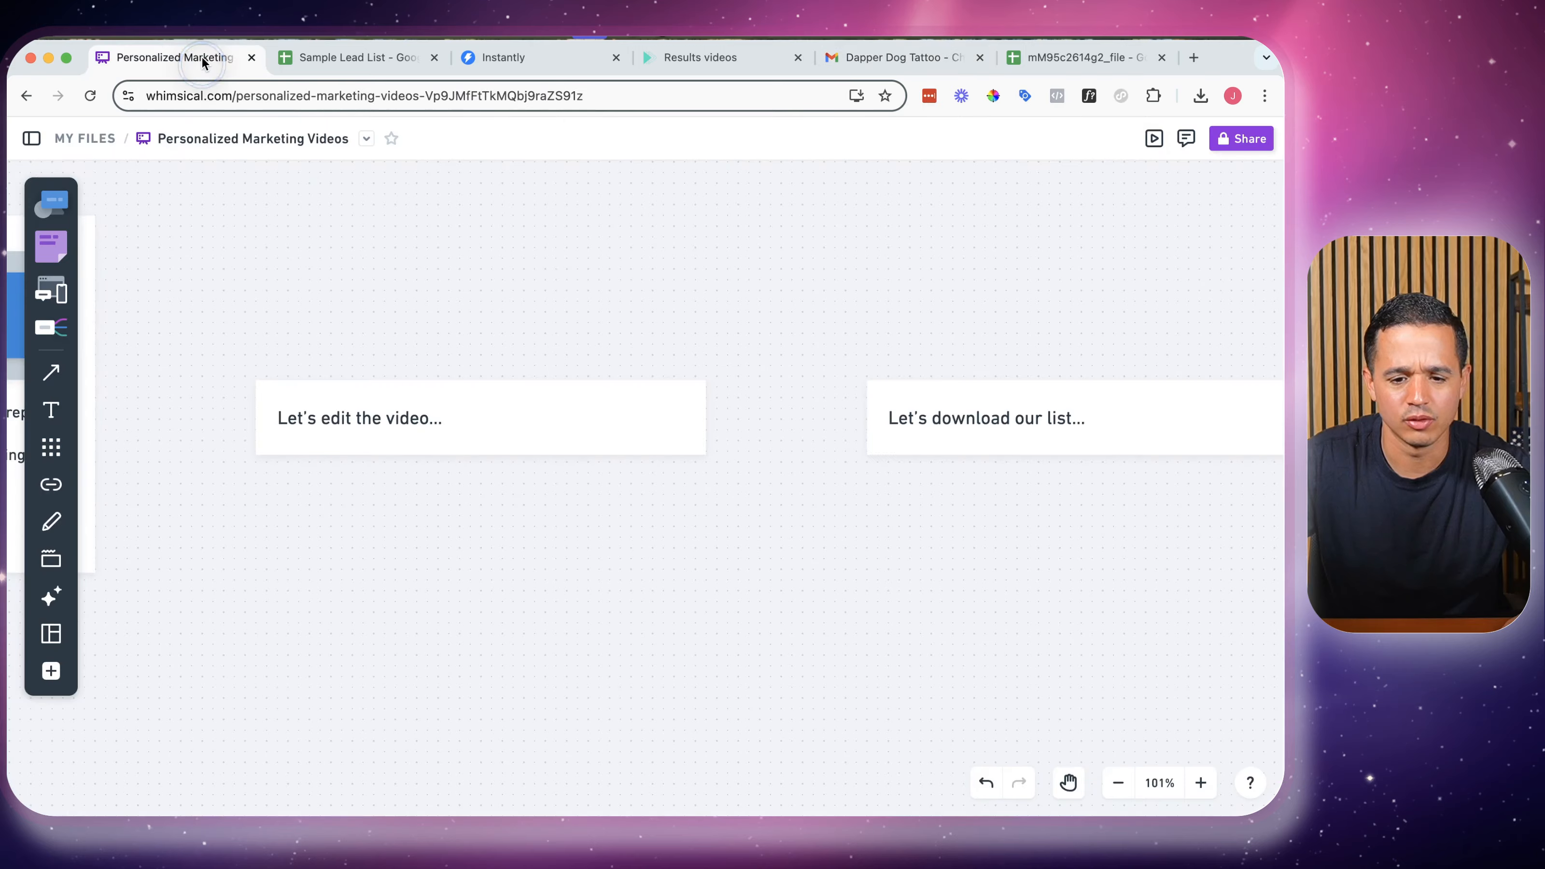